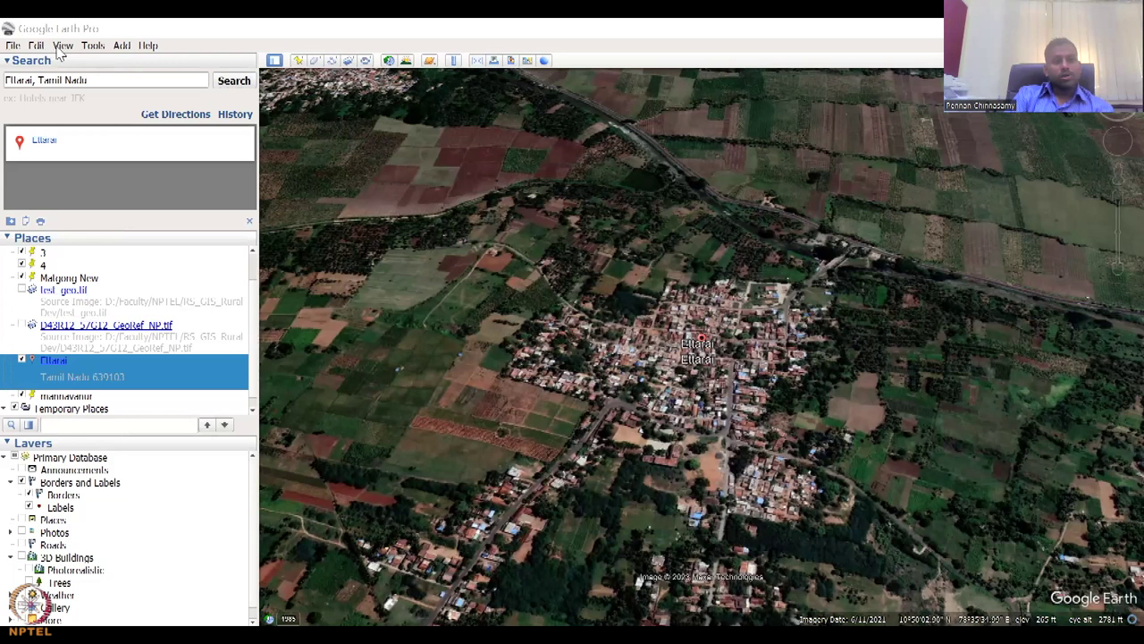
- Reset the tilt of the view over Ettarai so the village is seen from straight above
left_click(61, 47)
mouse_move(188, 293)
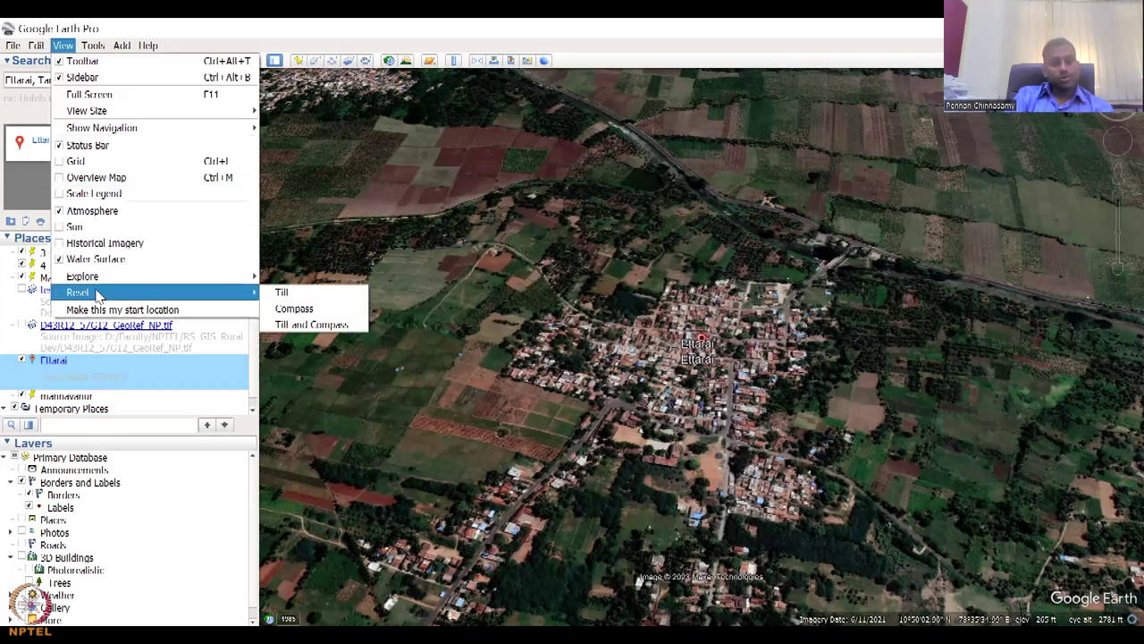
left_click(302, 293)
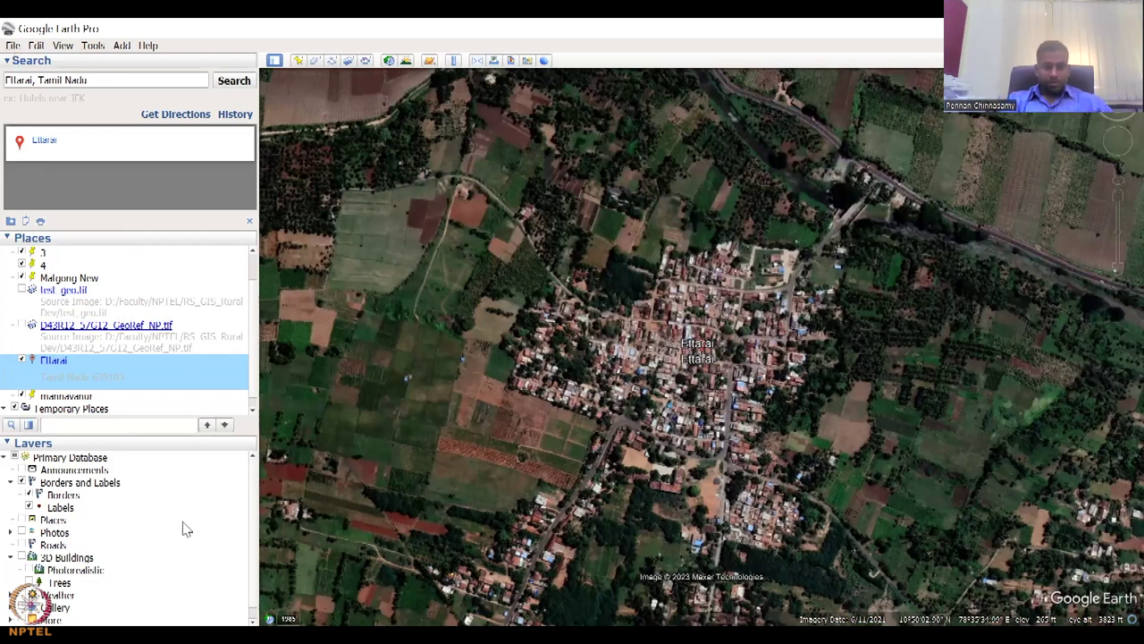
scroll(184, 530, "down", 1)
scroll(177, 577, "up", 1)
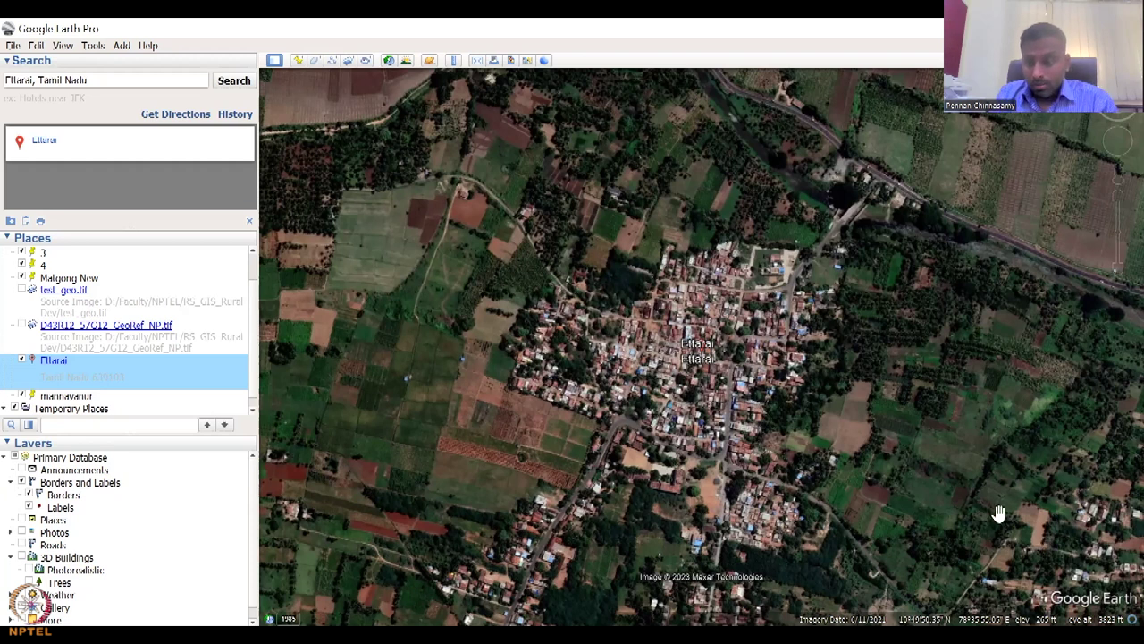
scroll(894, 491, "up", 1)
scroll(894, 491, "up", 2)
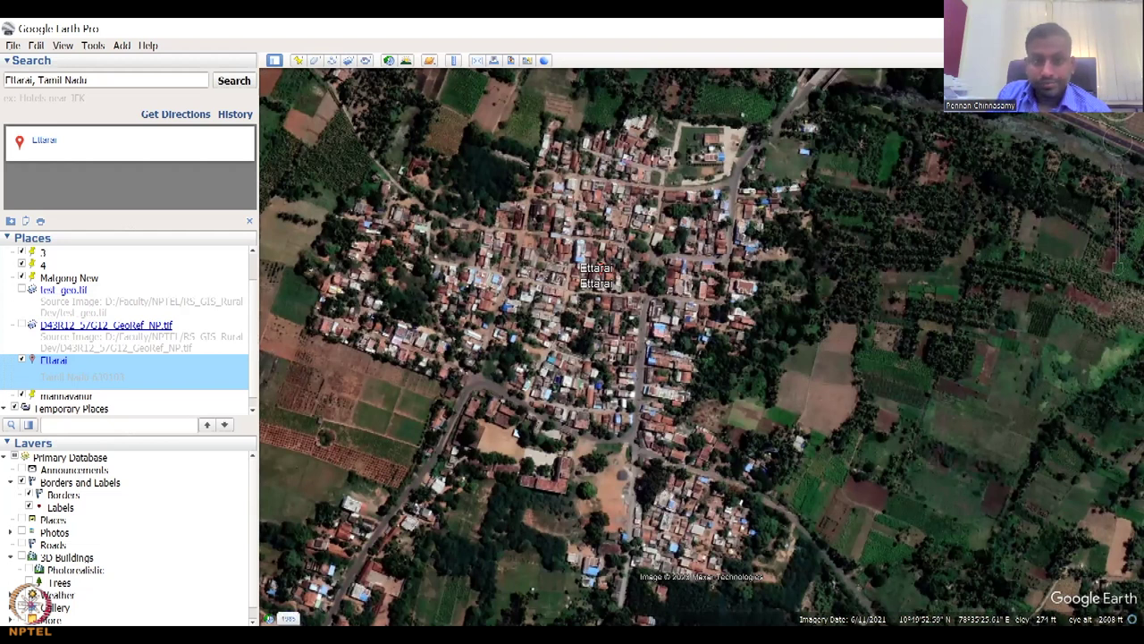
- Show the historical imagery timeline for Ettarai and turn it off again
left_click(388, 60)
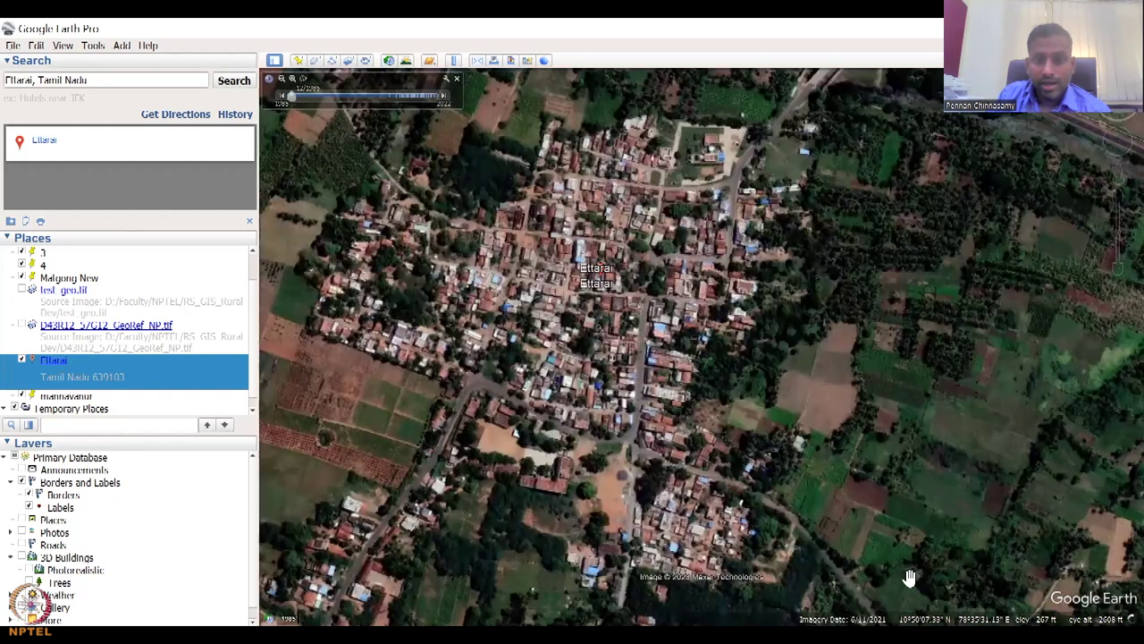
left_click(388, 60)
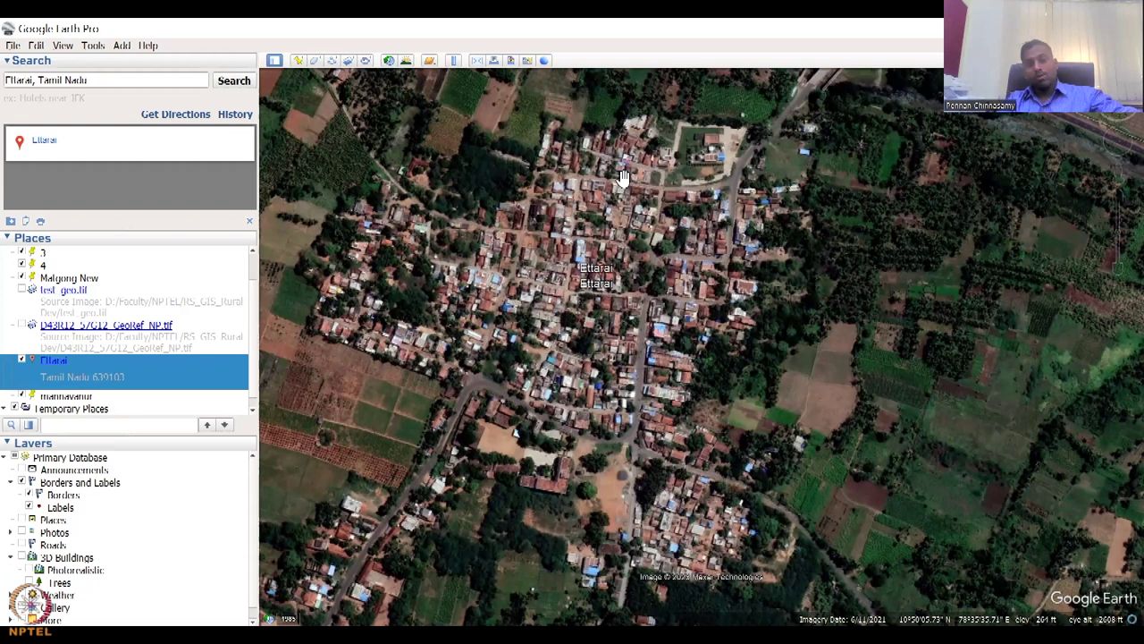
- Survey the wider region from Ettarai southwest to the hills around the mannavanur placemark
scroll(490, 409, "down", 5)
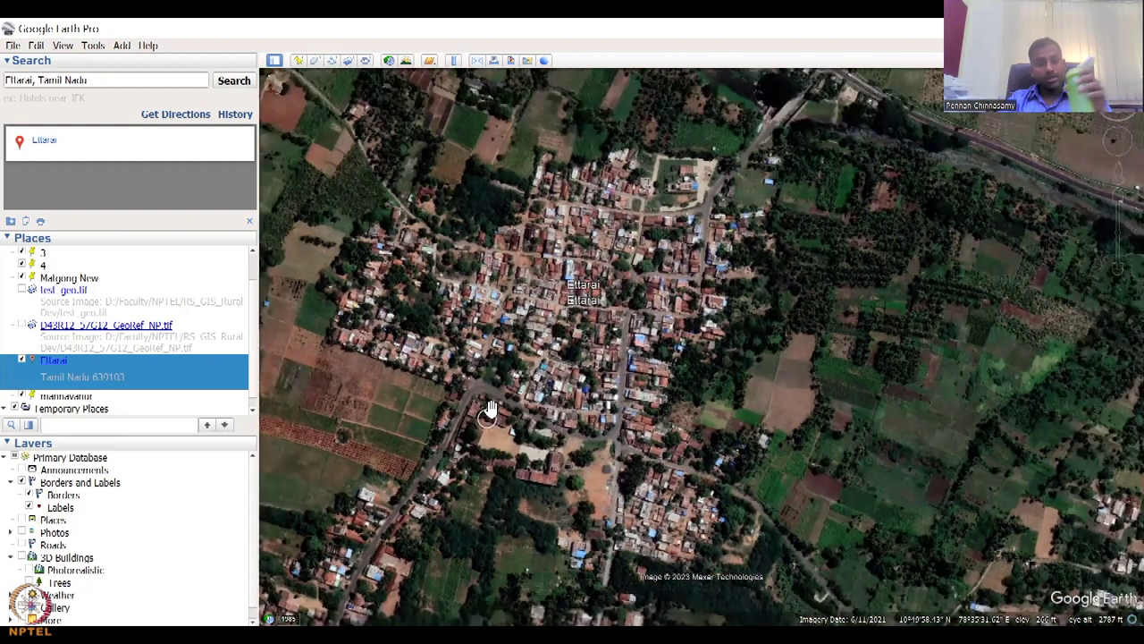
scroll(490, 407, "down", 3)
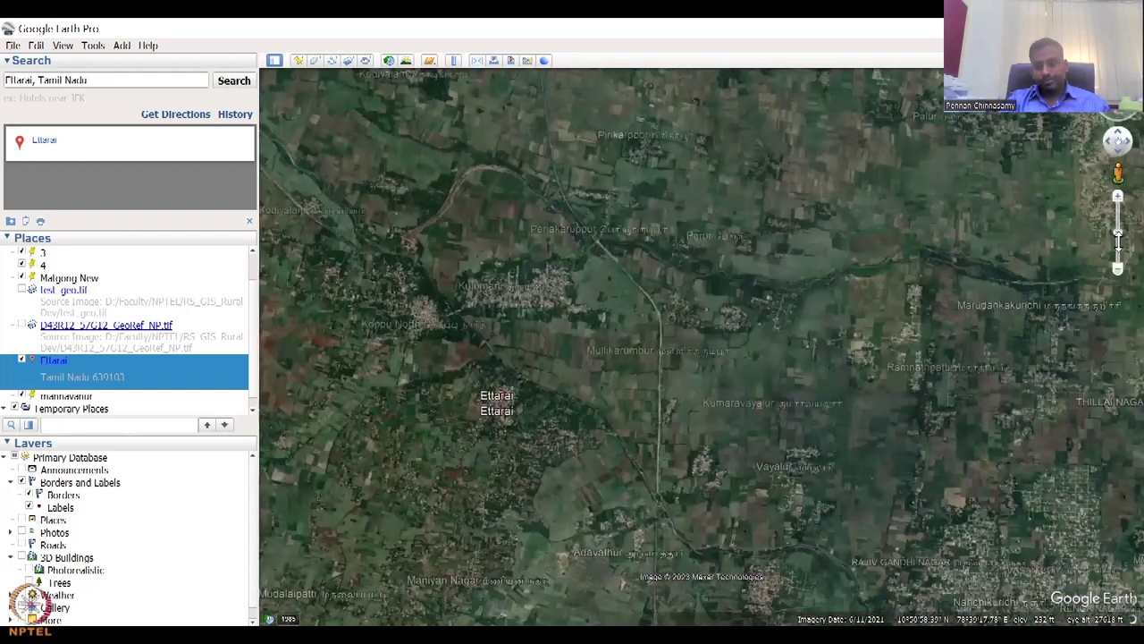
left_click(1118, 245)
left_click(1117, 273)
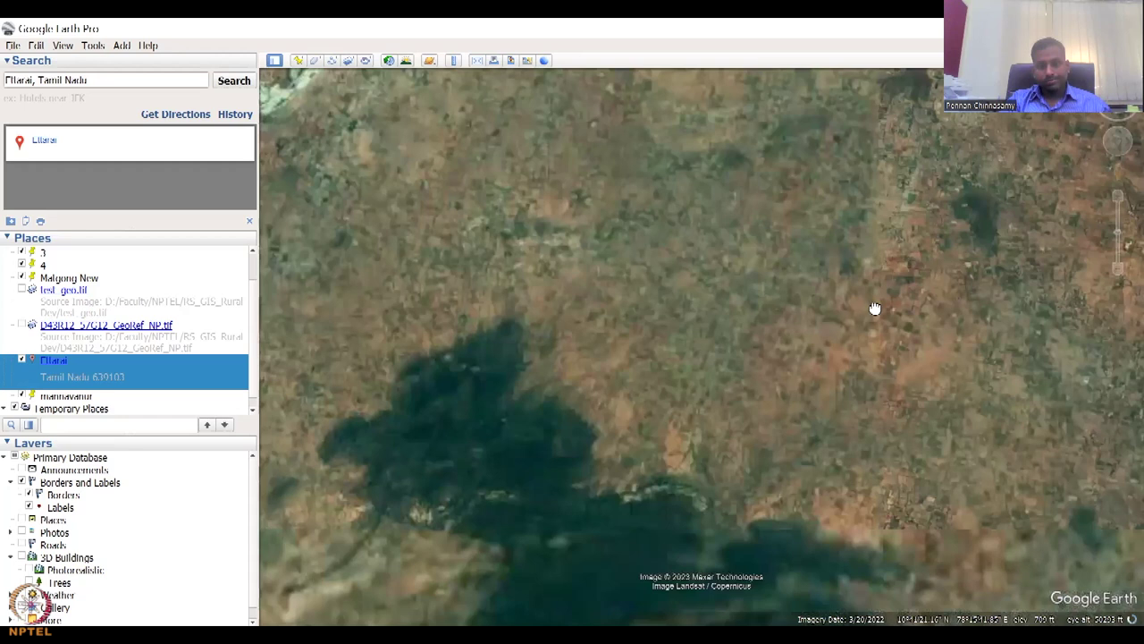
left_click_drag(876, 309, 916, 225)
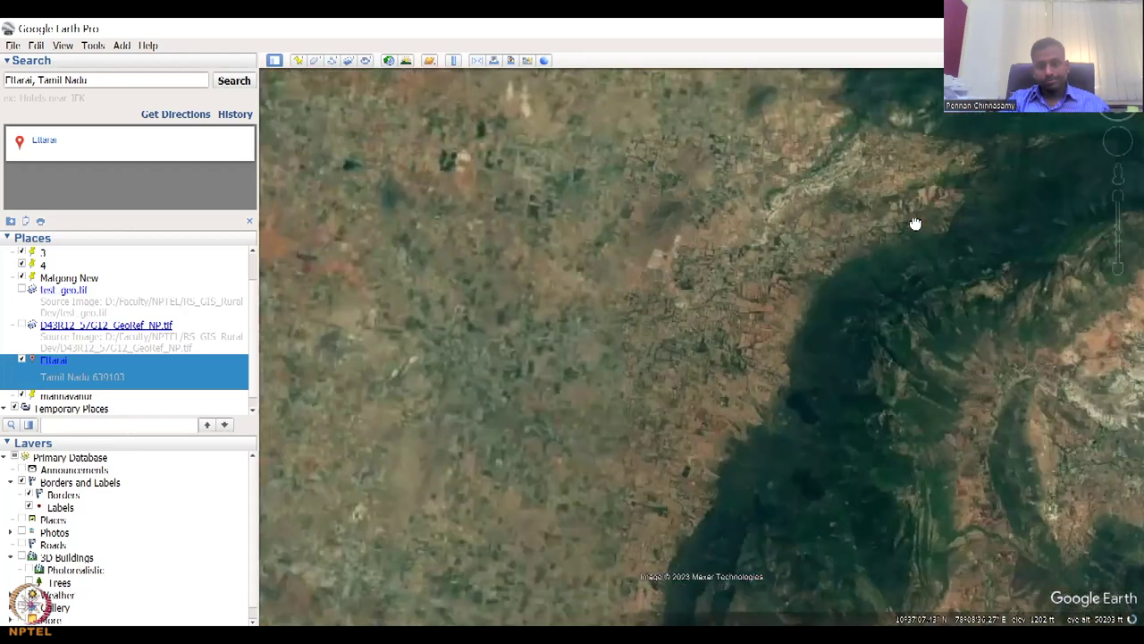
scroll(928, 354, "up", 1)
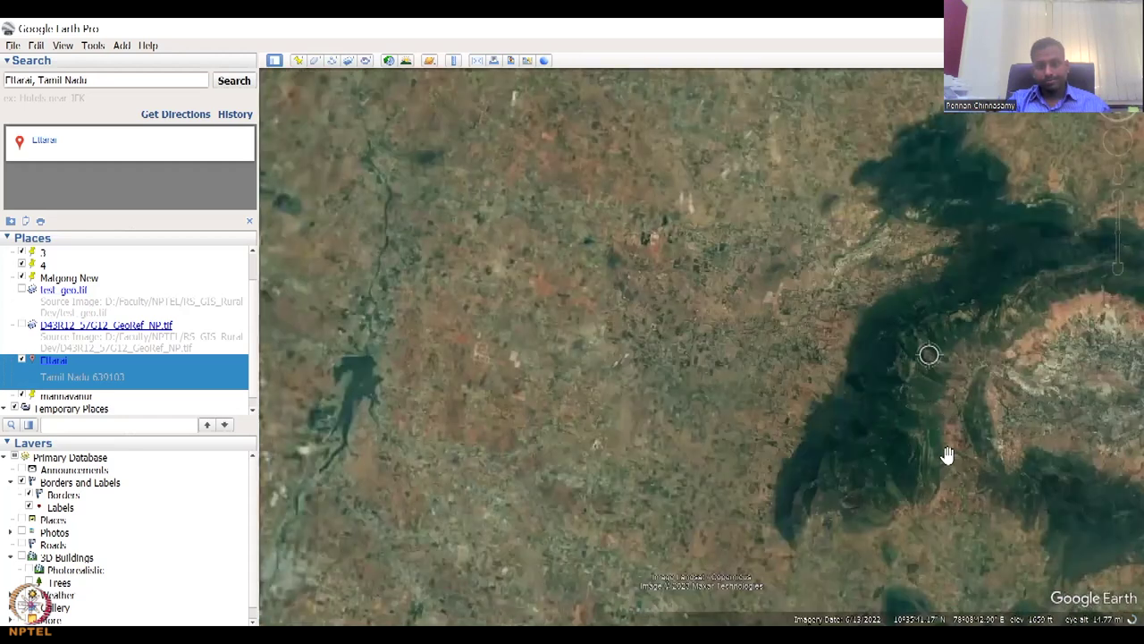
scroll(947, 456, "down", 2)
scroll(935, 462, "down", 3)
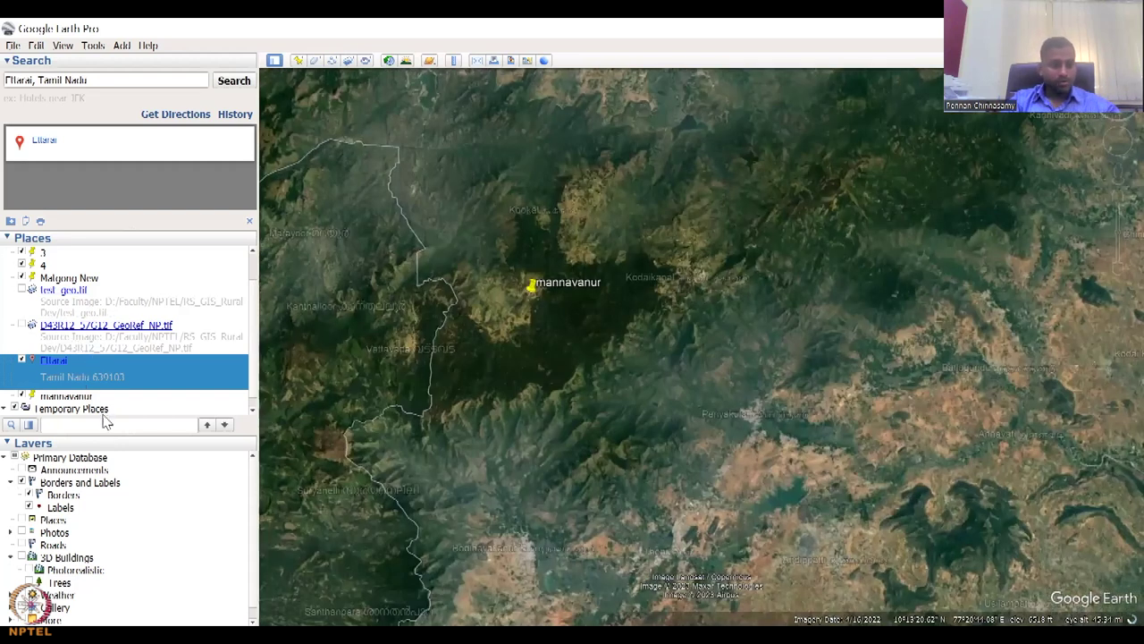
- Select the saved mannavanur placemark and examine the forest and farmland around it more closely
left_click(82, 399)
scroll(471, 294, "up", 2)
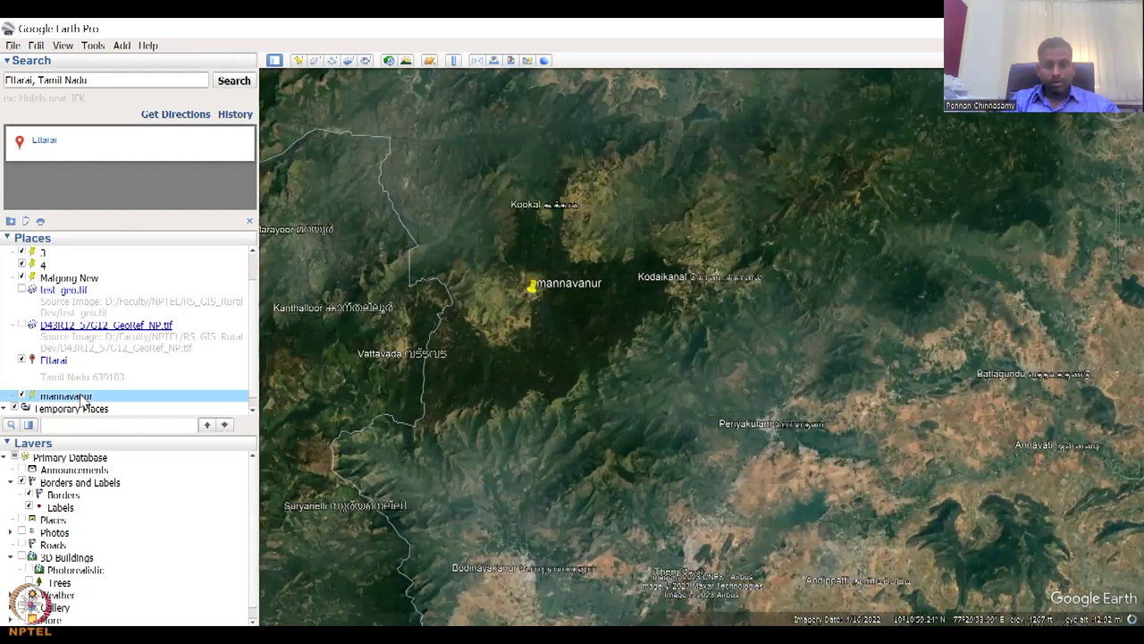
scroll(552, 295, "up", 1)
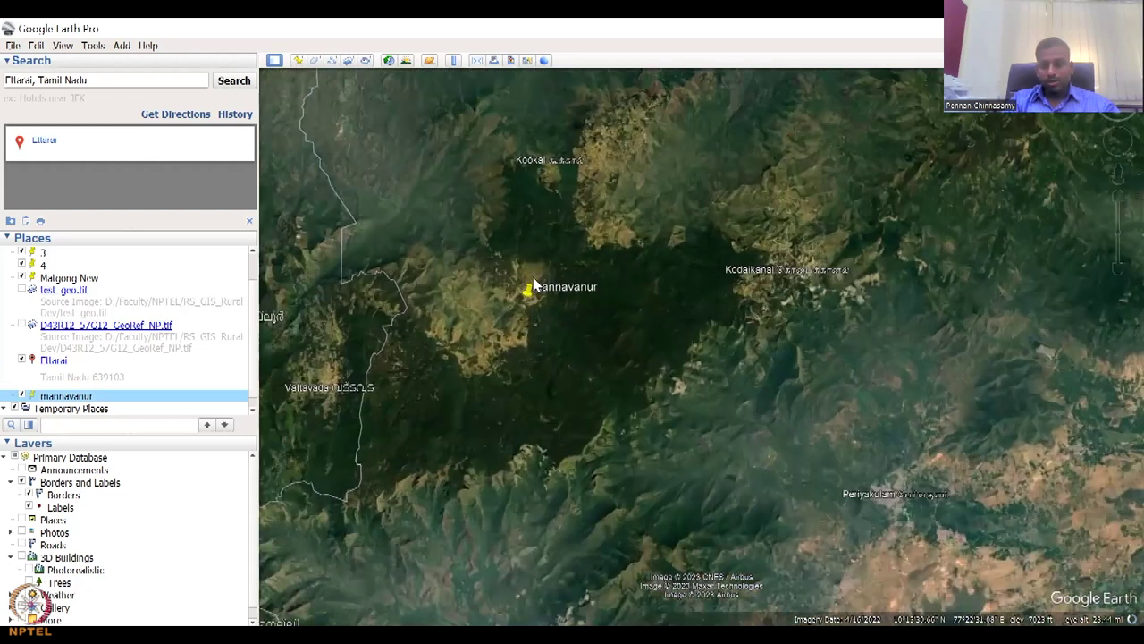
scroll(607, 284, "up", 1)
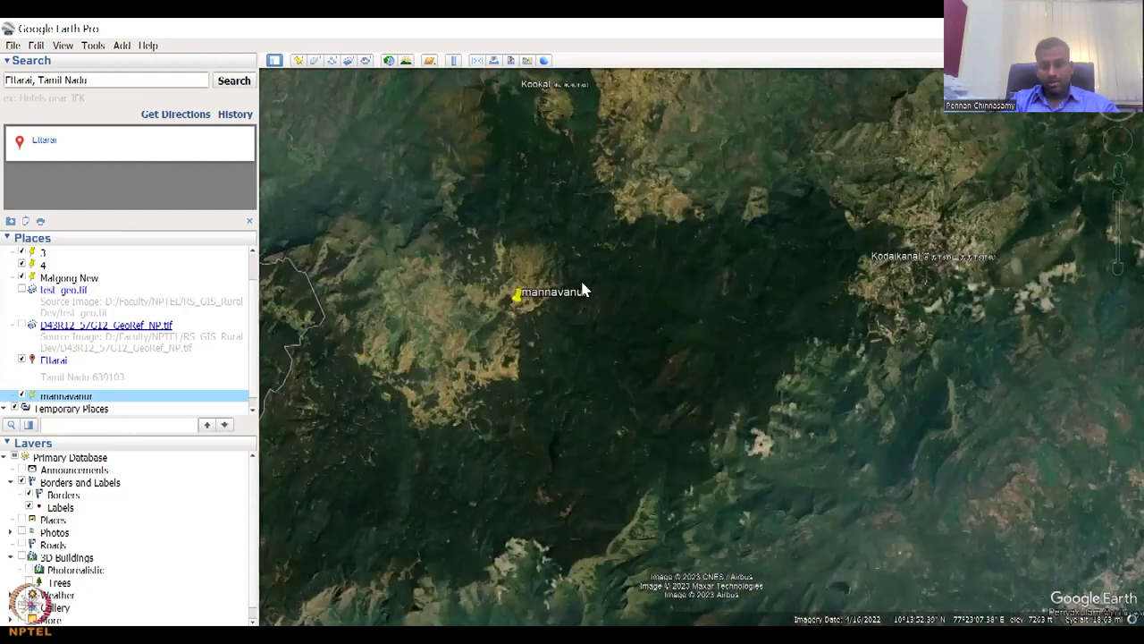
scroll(581, 278, "up", 1)
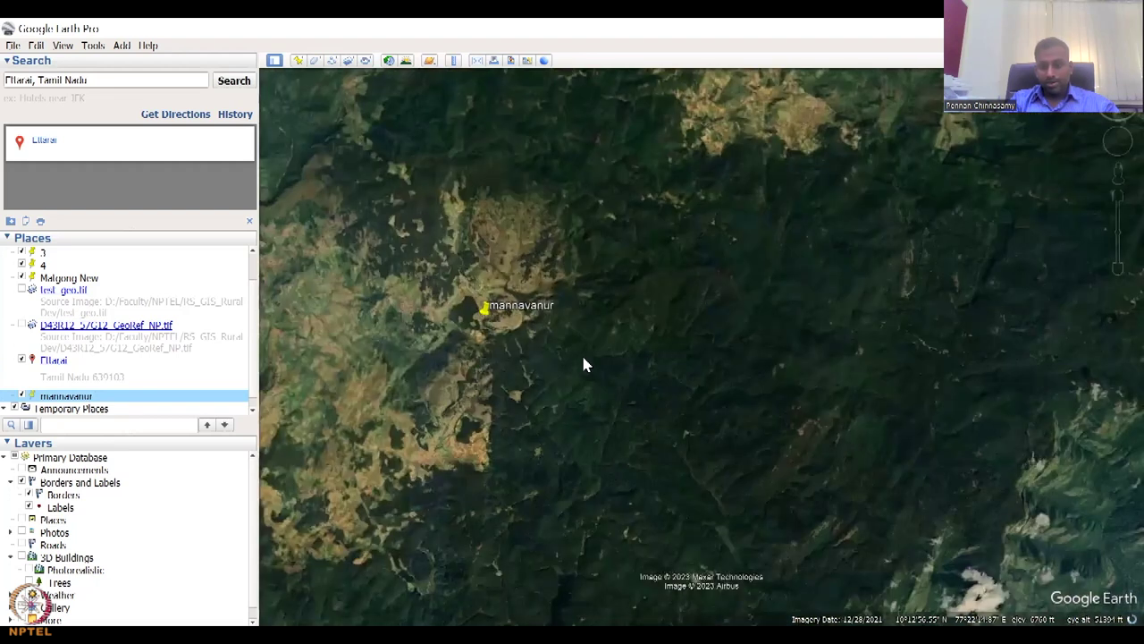
scroll(583, 365, "down", 1)
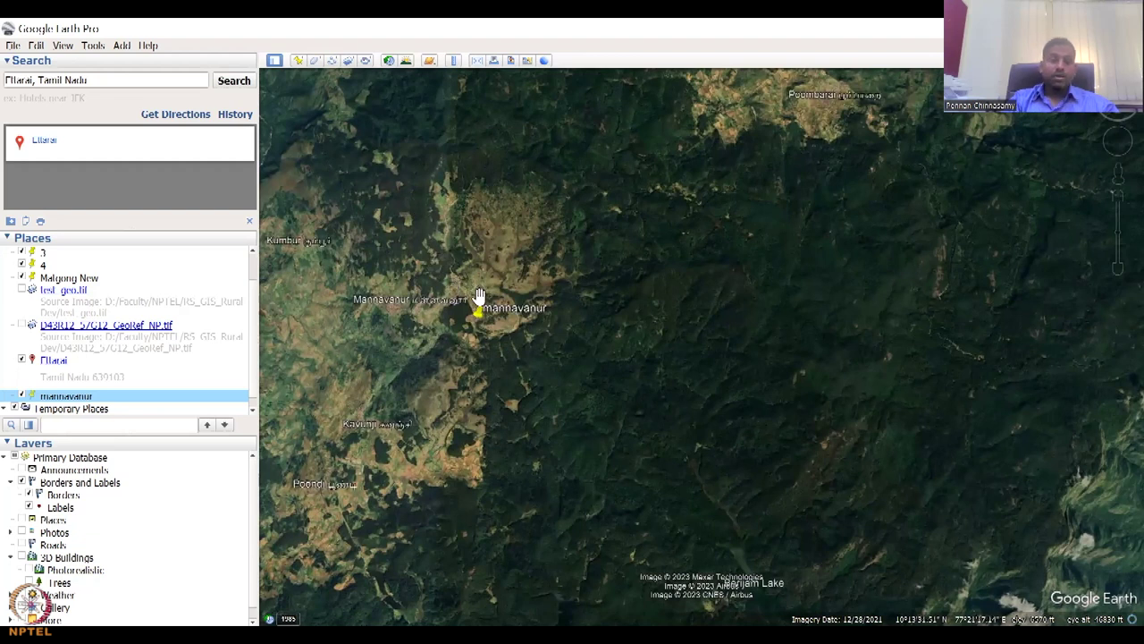
- Return to the saved Ettarai place and reset the view's tilt to look straight down
scroll(510, 350, "down", 3)
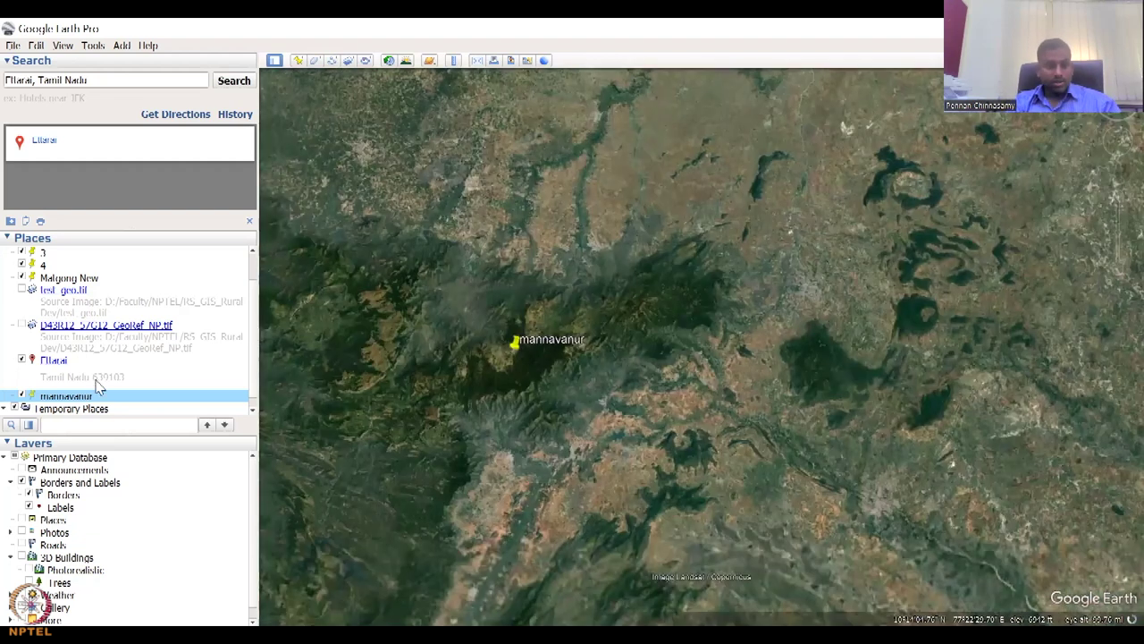
left_click(98, 369)
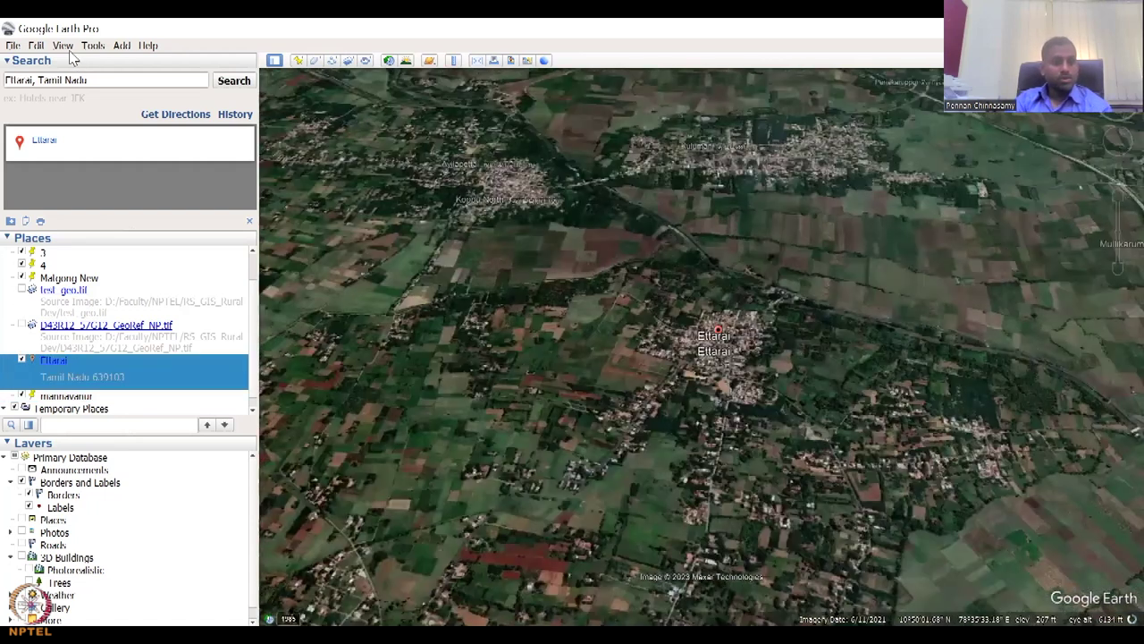
key("alt+v")
mouse_move(98, 292)
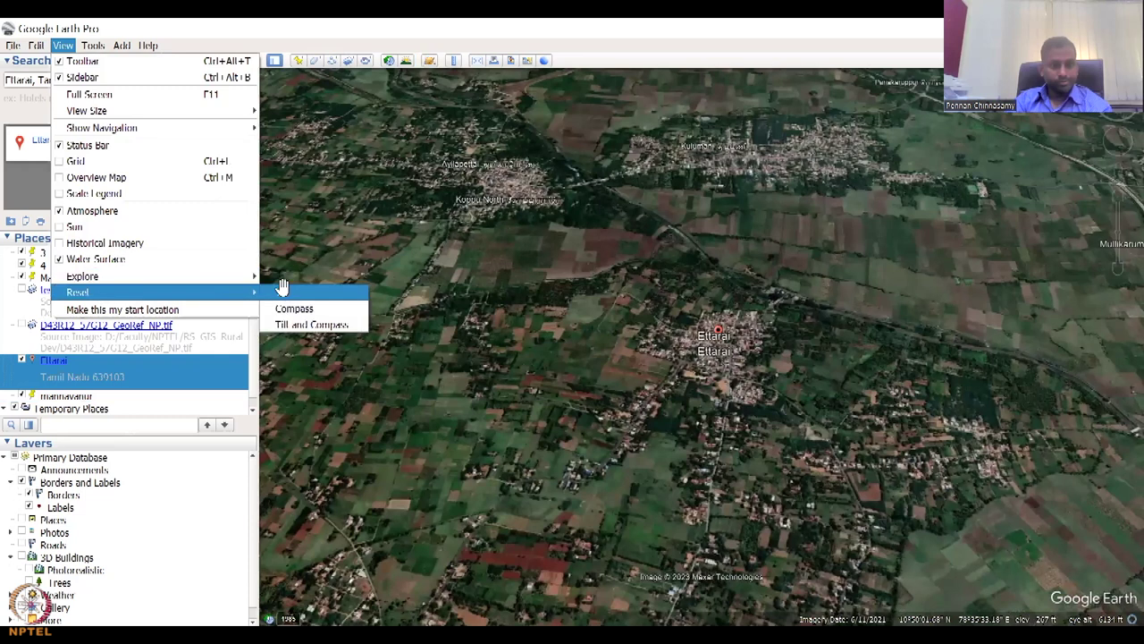
left_click(282, 286)
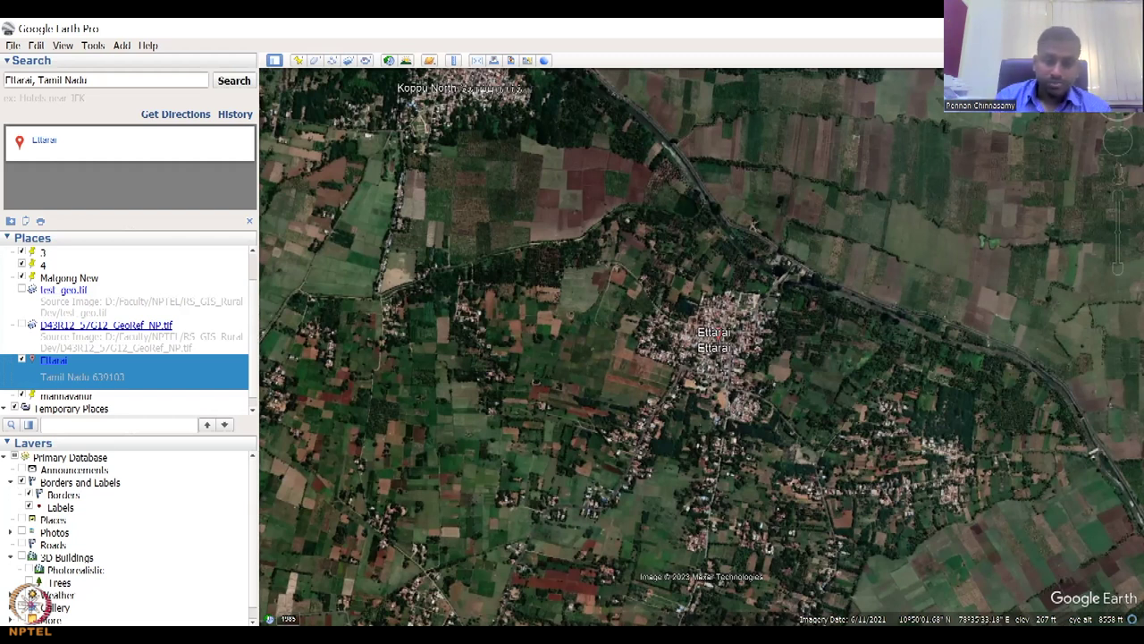
- Examine Ettarai from the whole village down to individual roofs, roads and open grounds near the southern road junction
scroll(741, 441, "up", 2)
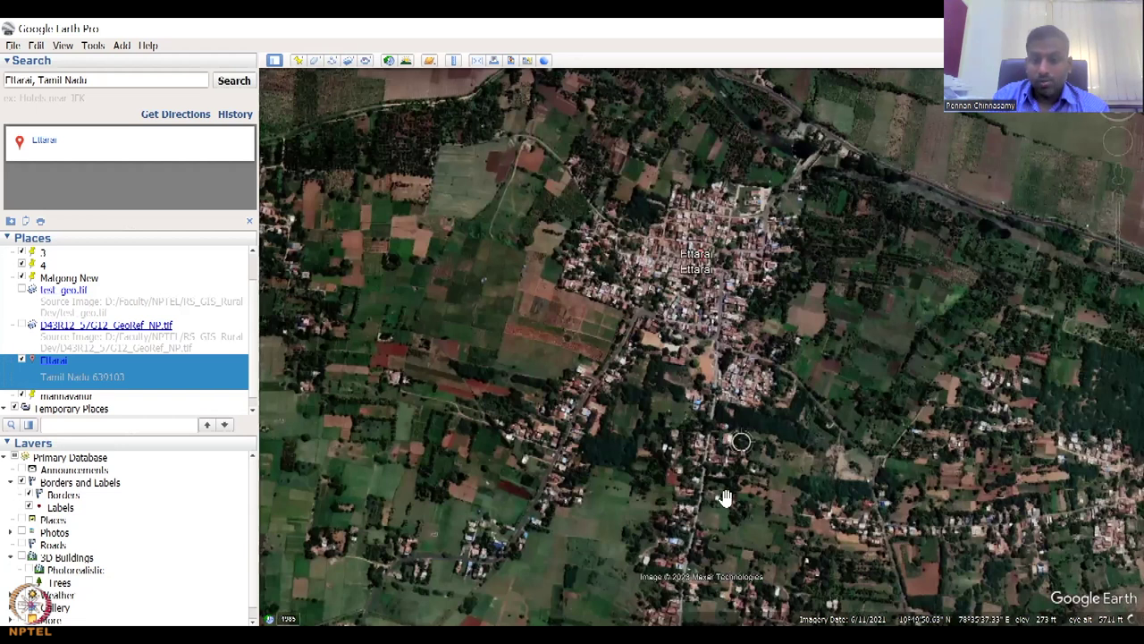
scroll(726, 498, "up", 2)
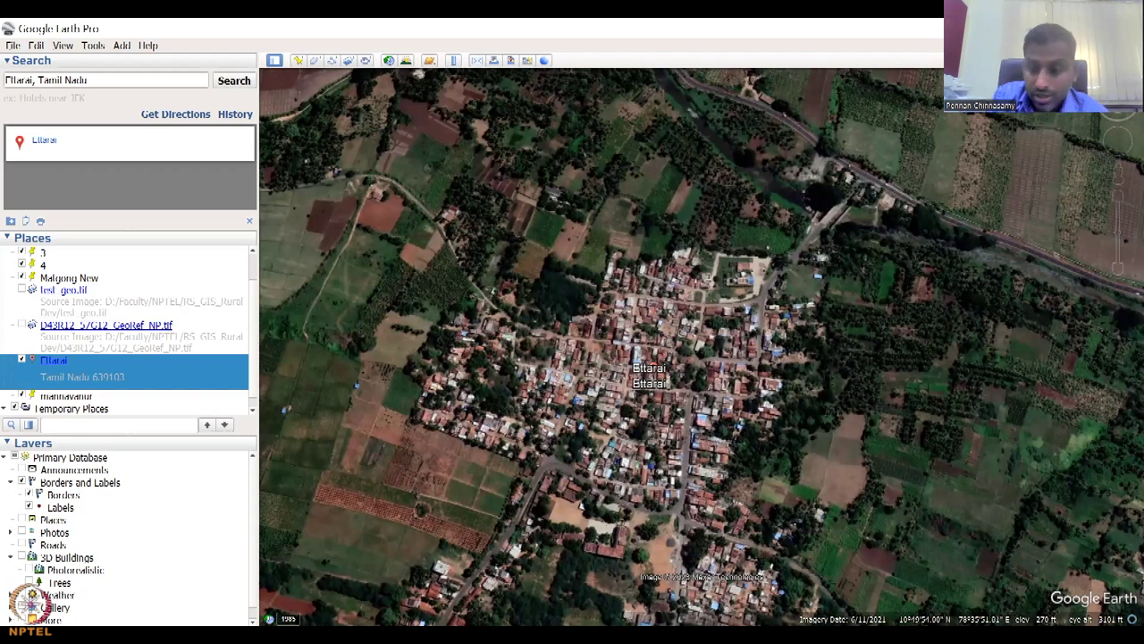
scroll(721, 510, "down", 2)
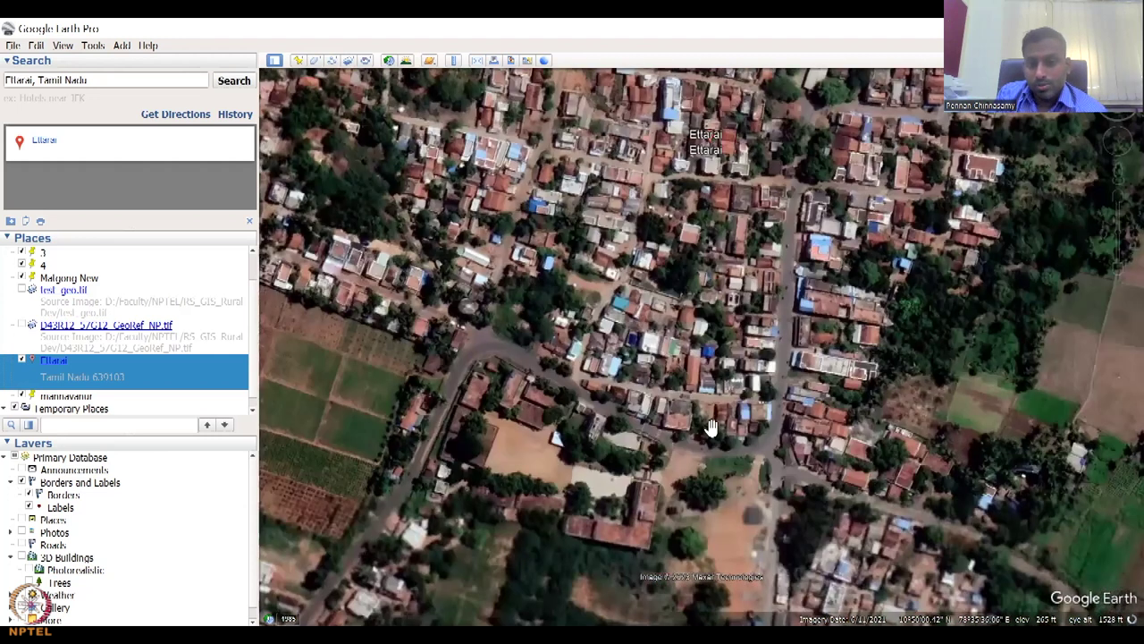
scroll(710, 427, "up", 2)
scroll(710, 428, "up", 1)
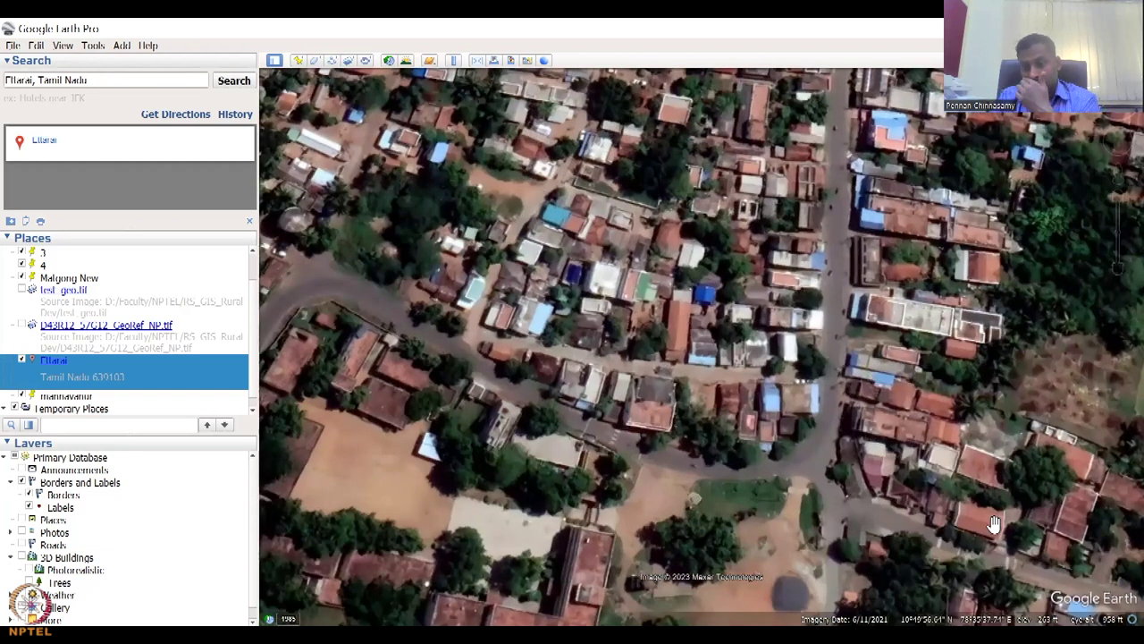
left_click_drag(914, 414, 936, 379)
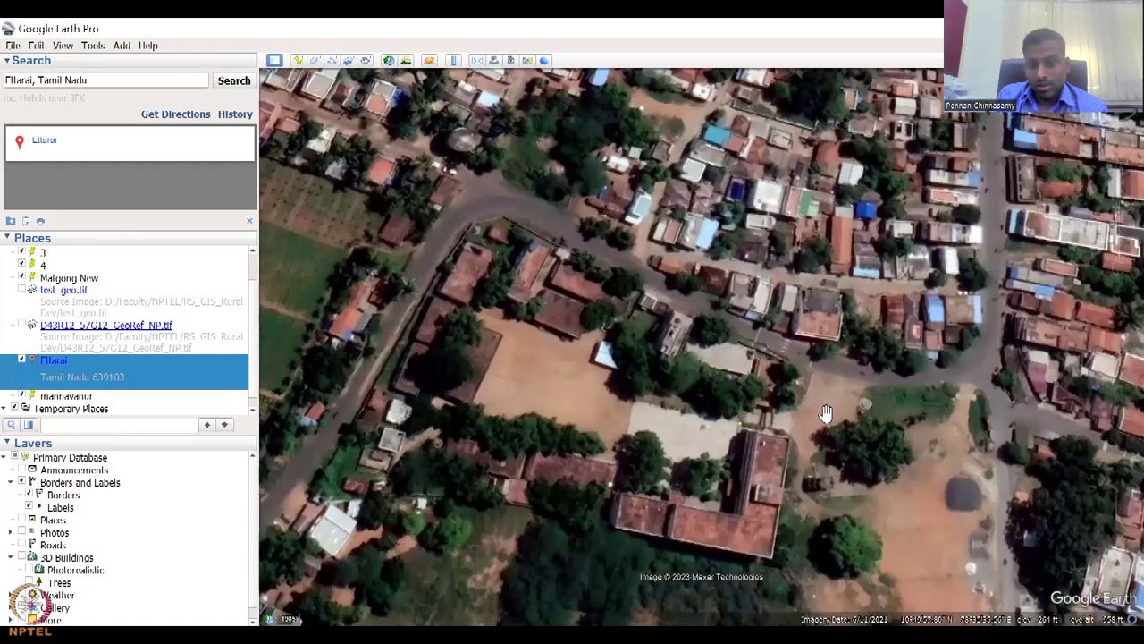
scroll(825, 413, "up", 2)
scroll(824, 411, "up", 1)
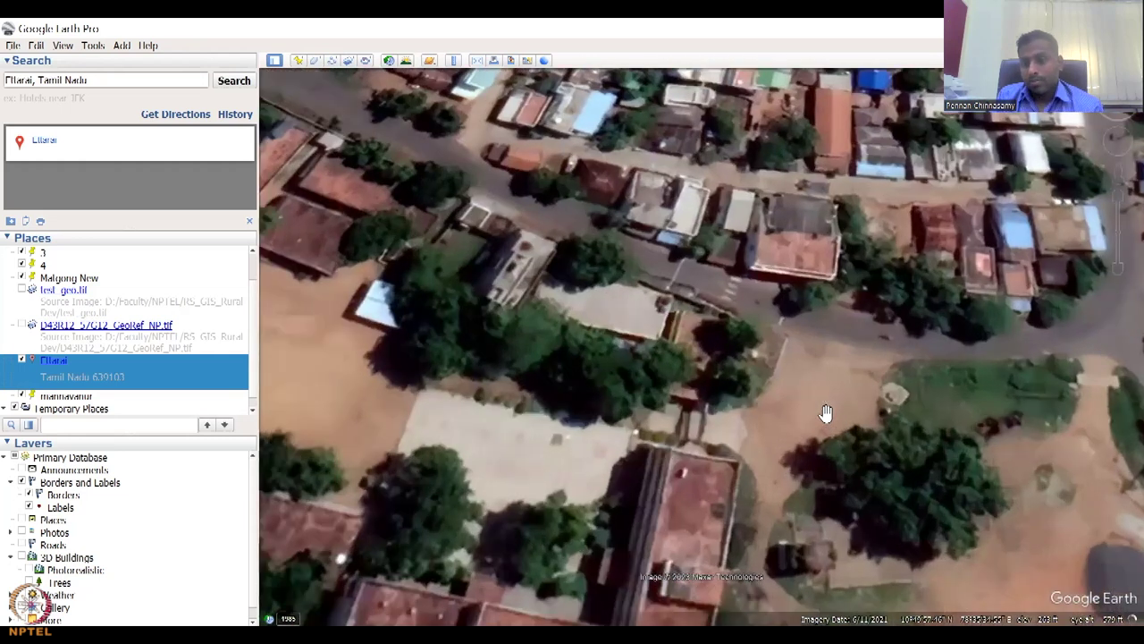
scroll(825, 412, "up", 1)
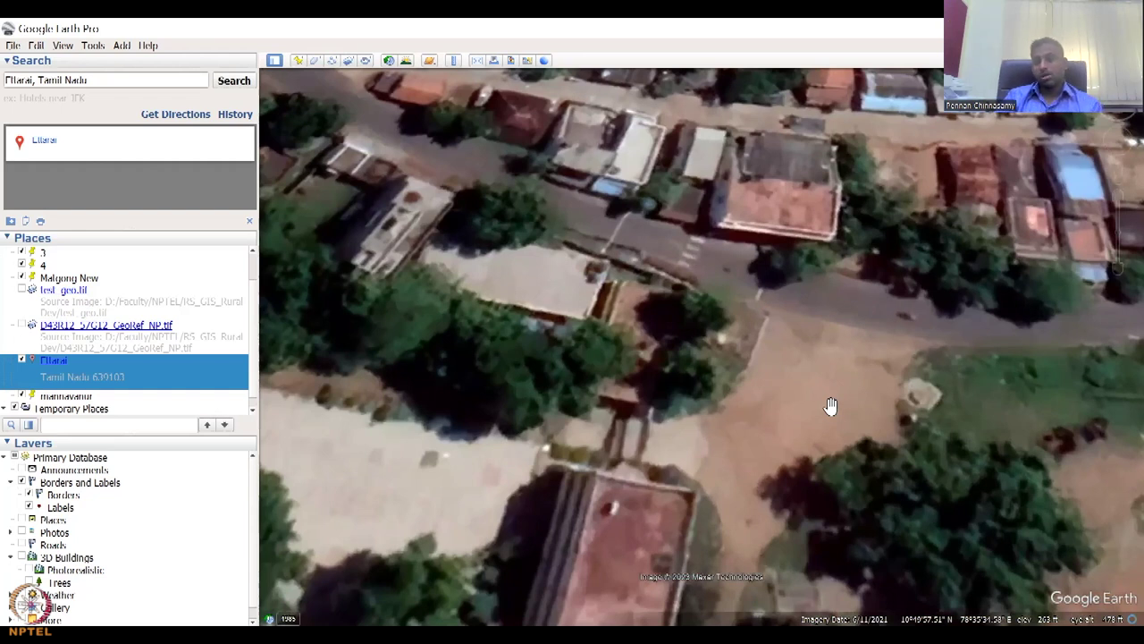
- Inspect the fields, roadside houses and tree cover southwest and south of the L-shaped building in Ettarai
scroll(830, 406, "down", 3)
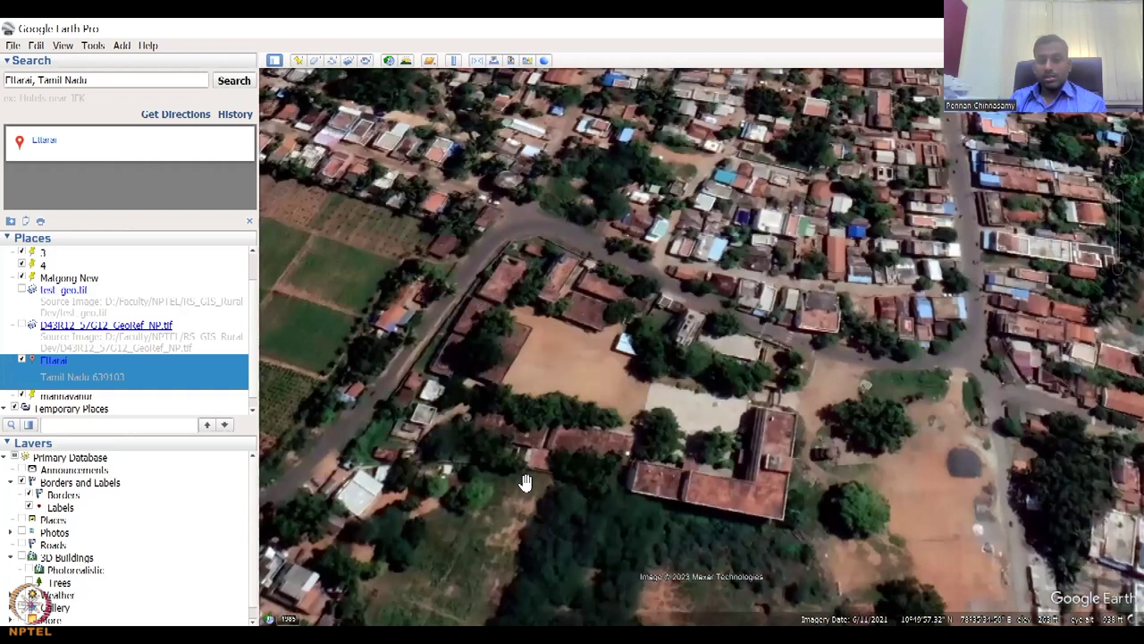
left_click_drag(541, 485, 719, 387)
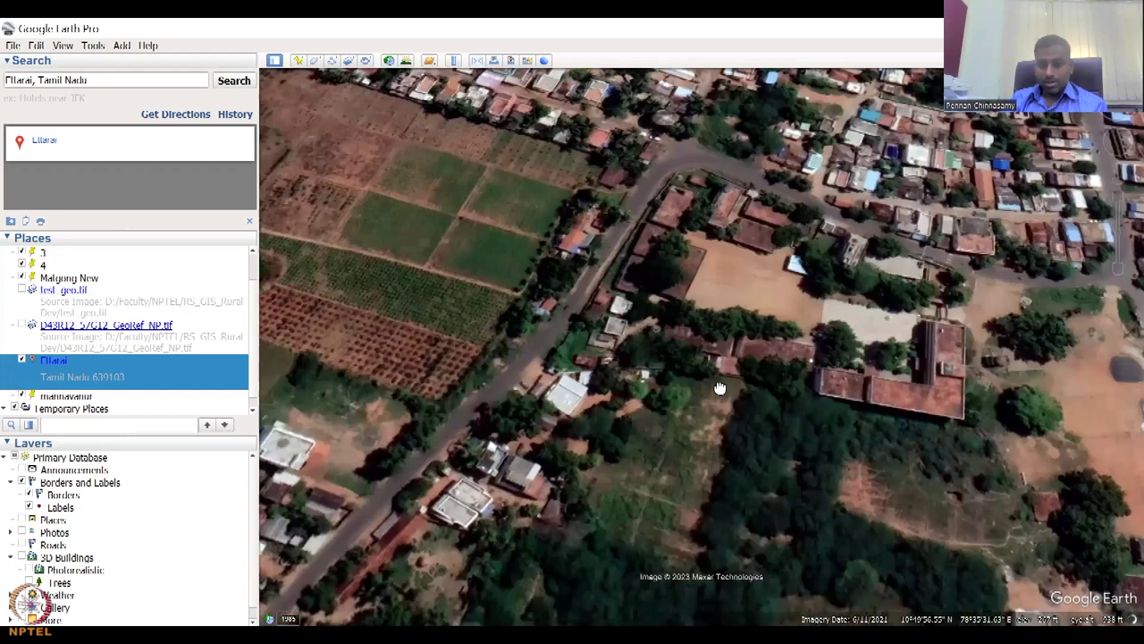
left_click_drag(613, 500, 730, 342)
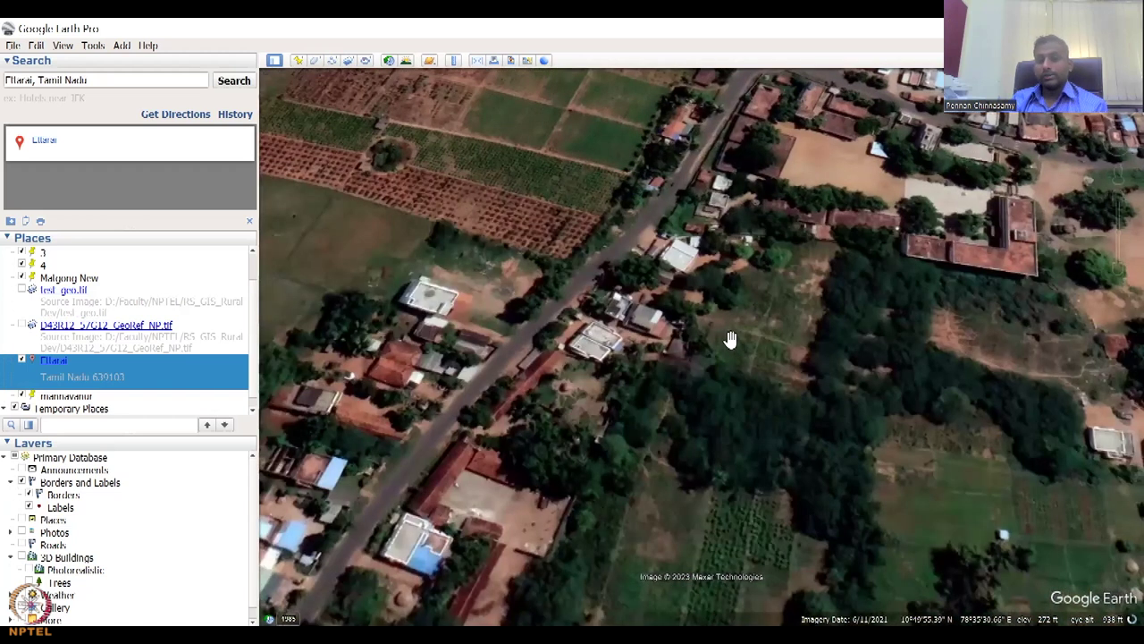
left_click_drag(581, 538, 670, 534)
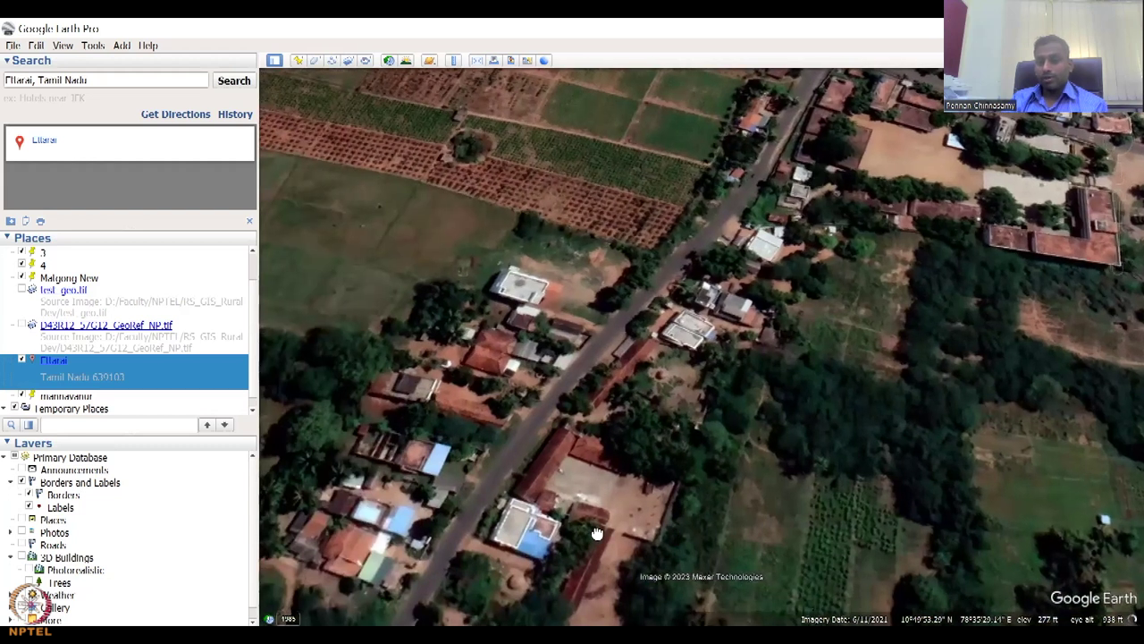
left_click_drag(677, 371, 527, 336)
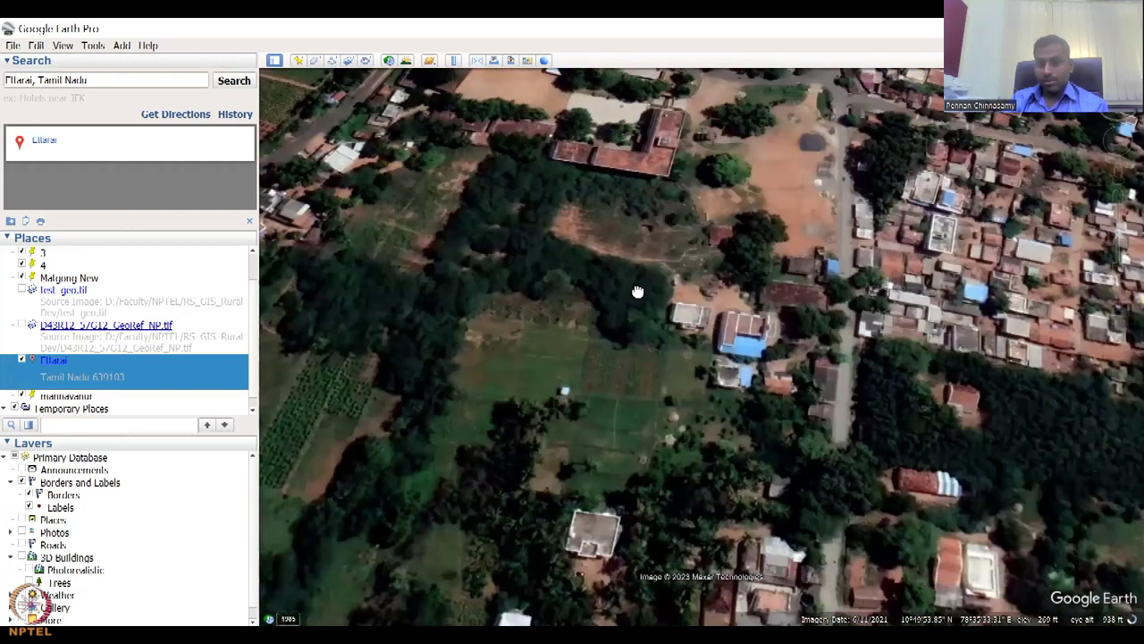
left_click_drag(638, 289, 620, 444)
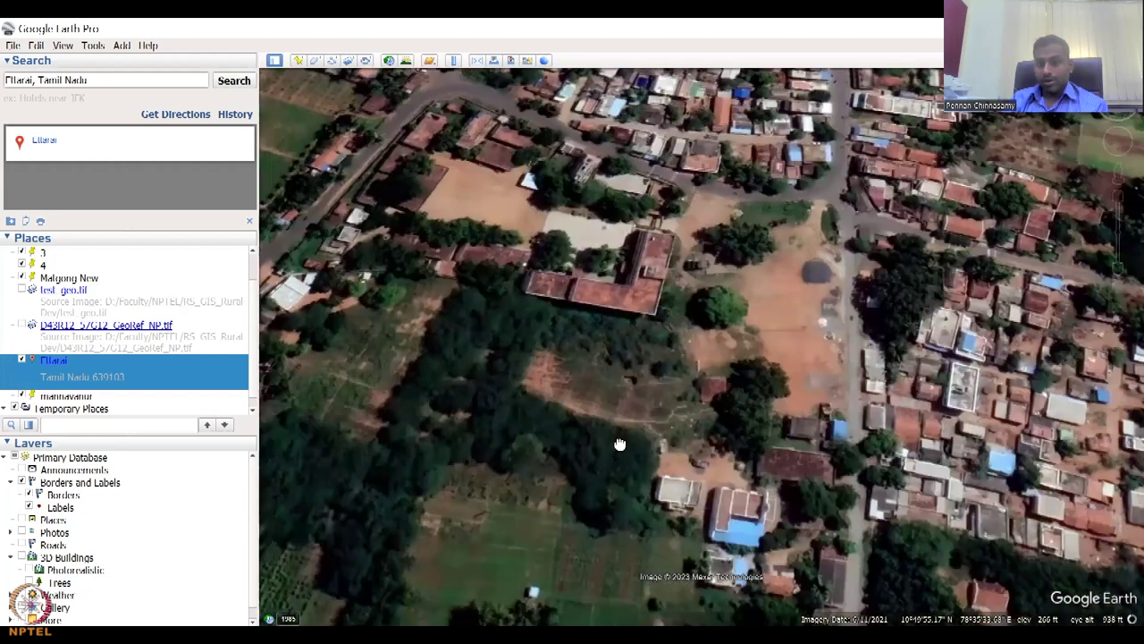
scroll(619, 463, "up", 1)
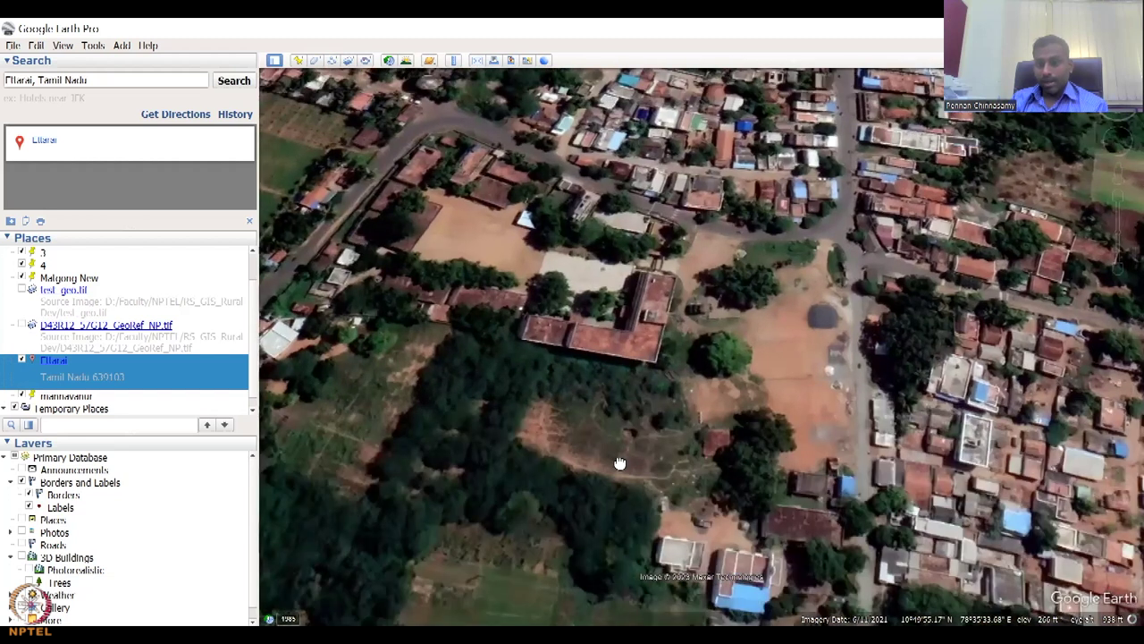
- Add a placemark named Ettarai School on the bare open ground northwest of the L-shaped building
left_click_drag(619, 462, 576, 400)
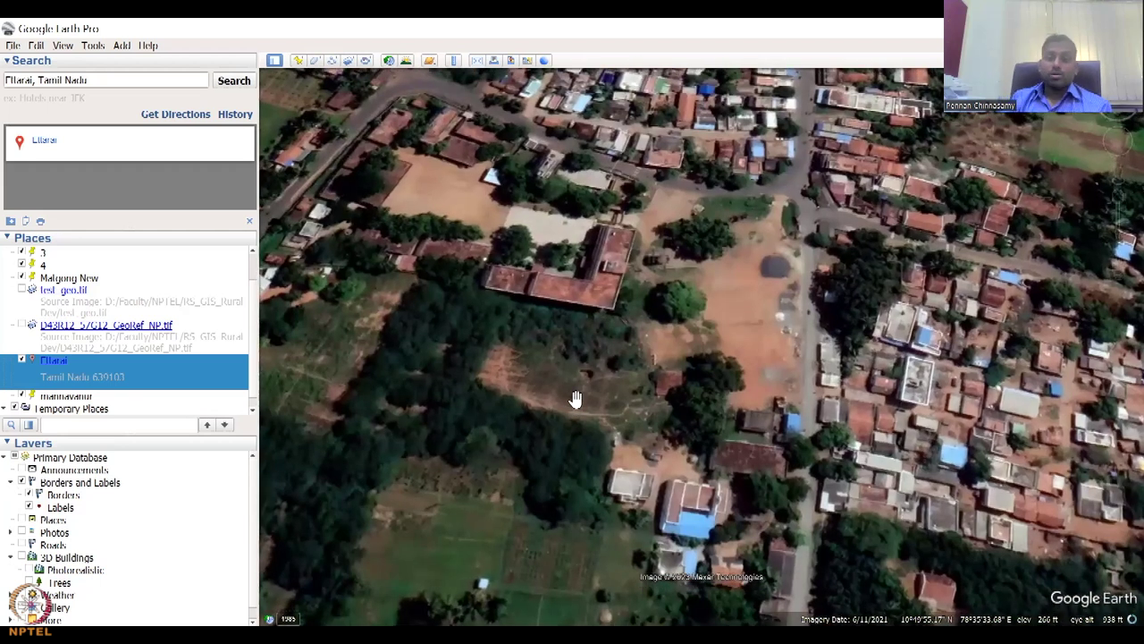
scroll(774, 427, "down", 3)
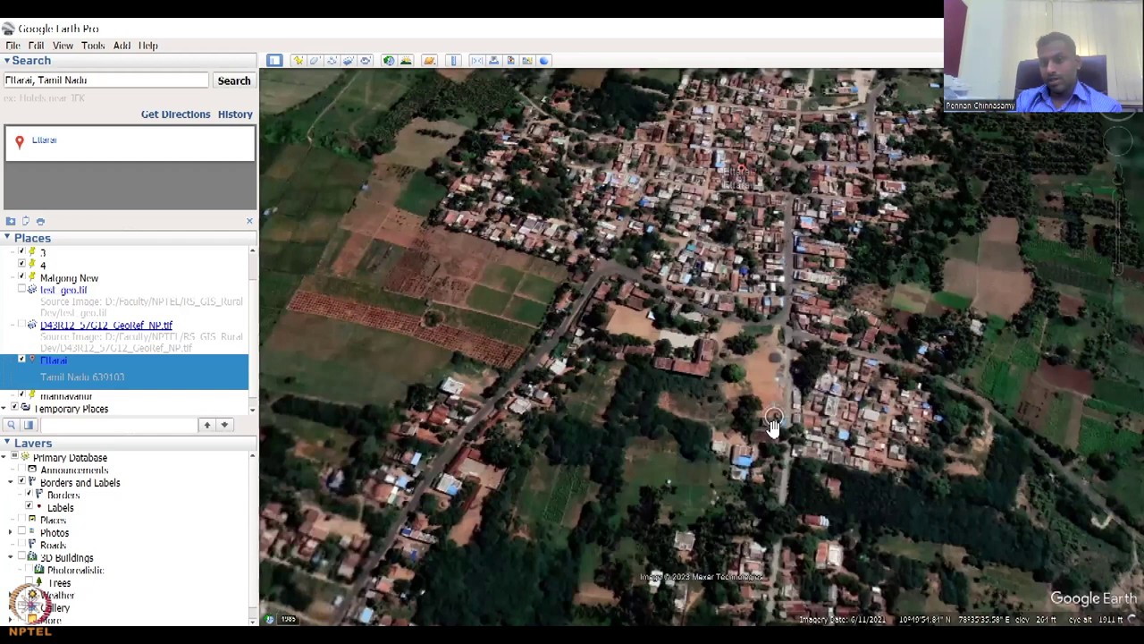
left_click_drag(477, 193, 482, 363)
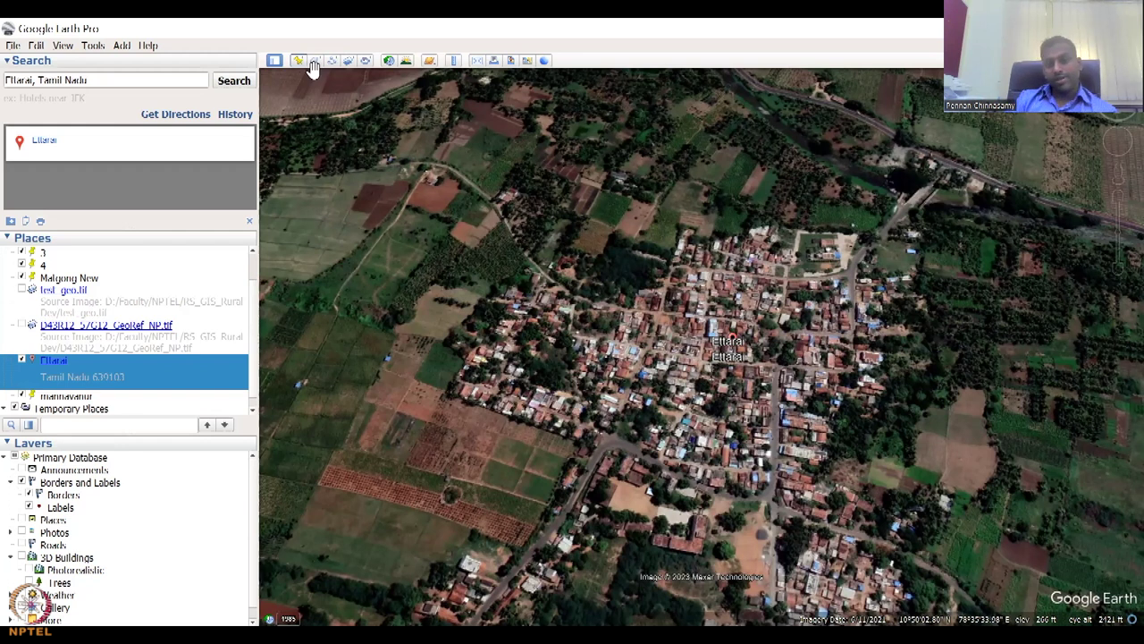
scroll(662, 512, "up", 3)
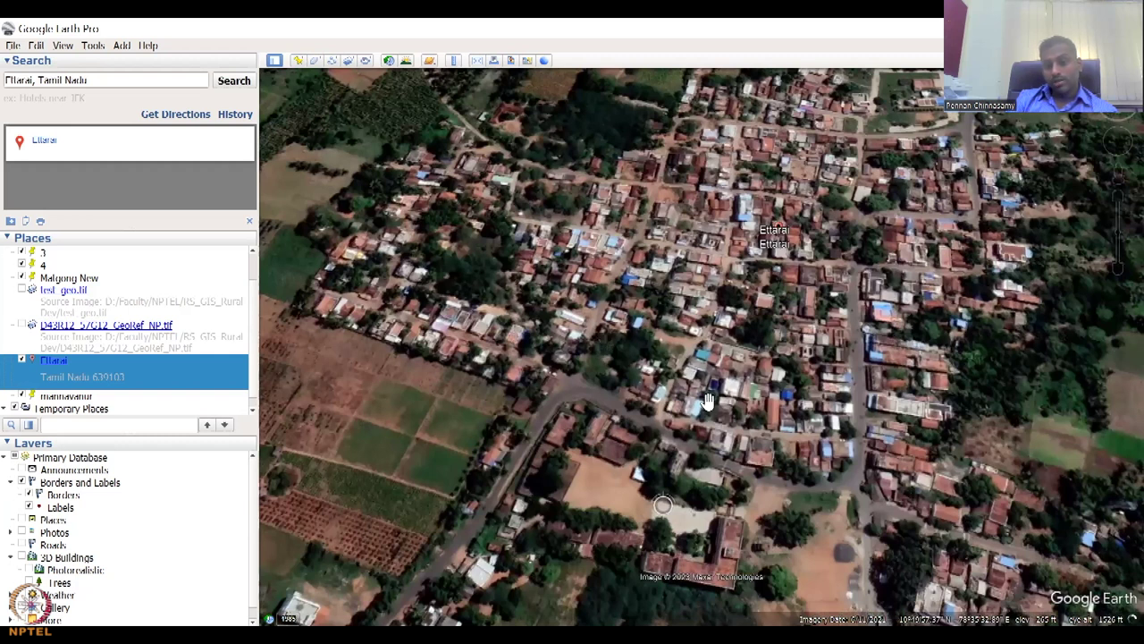
left_click_drag(707, 402, 710, 362)
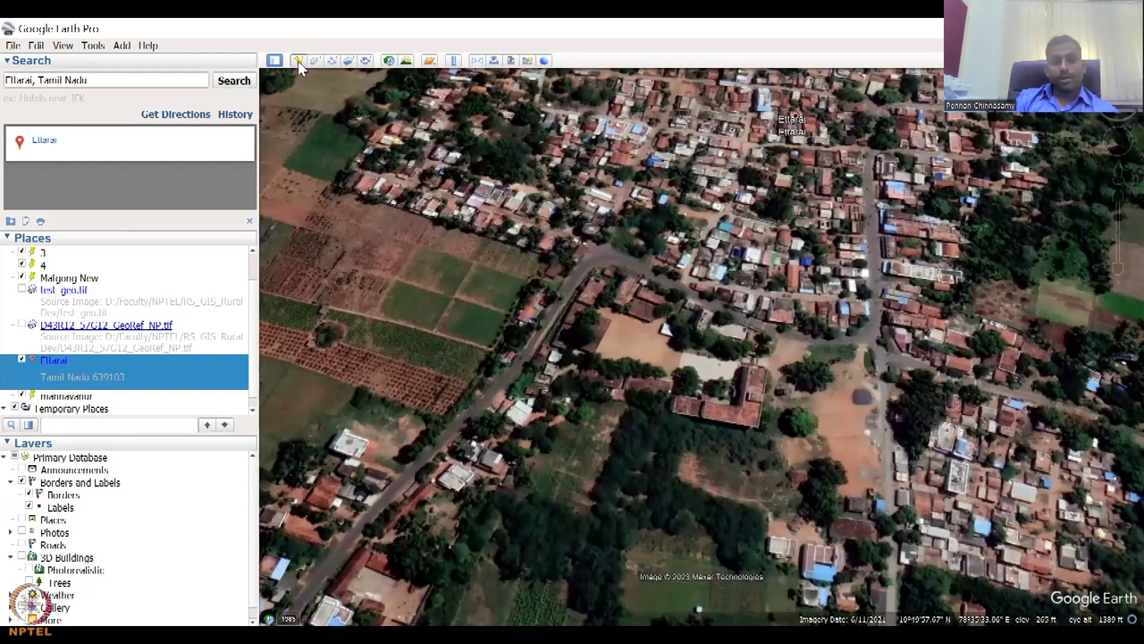
key("ctrl+shift+p")
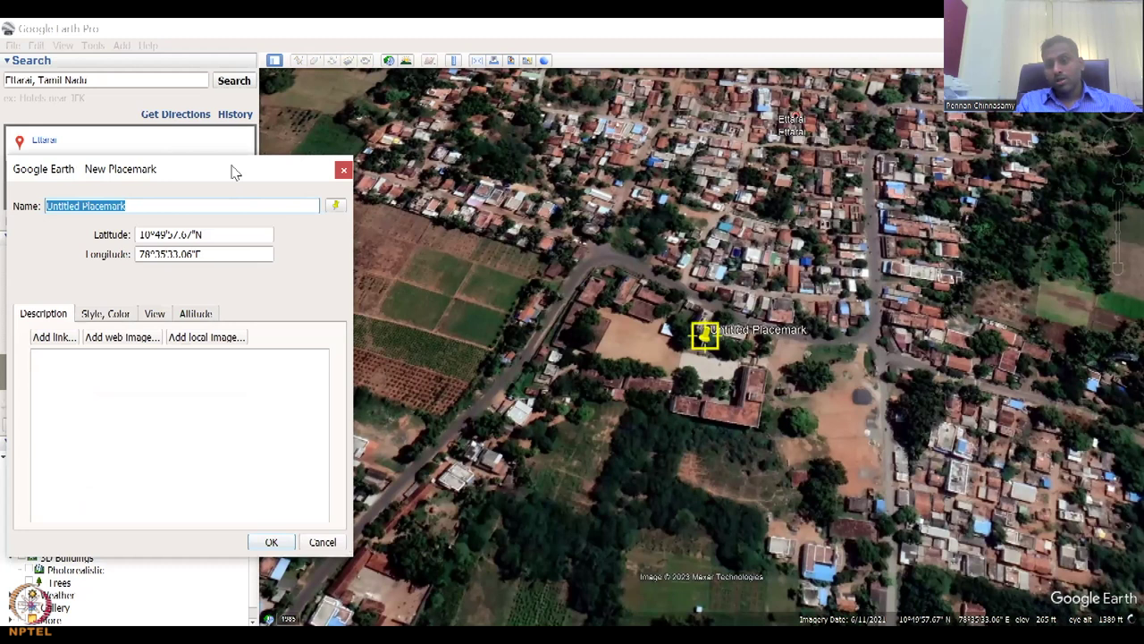
left_click_drag(230, 171, 365, 144)
left_click_drag(701, 338, 638, 334)
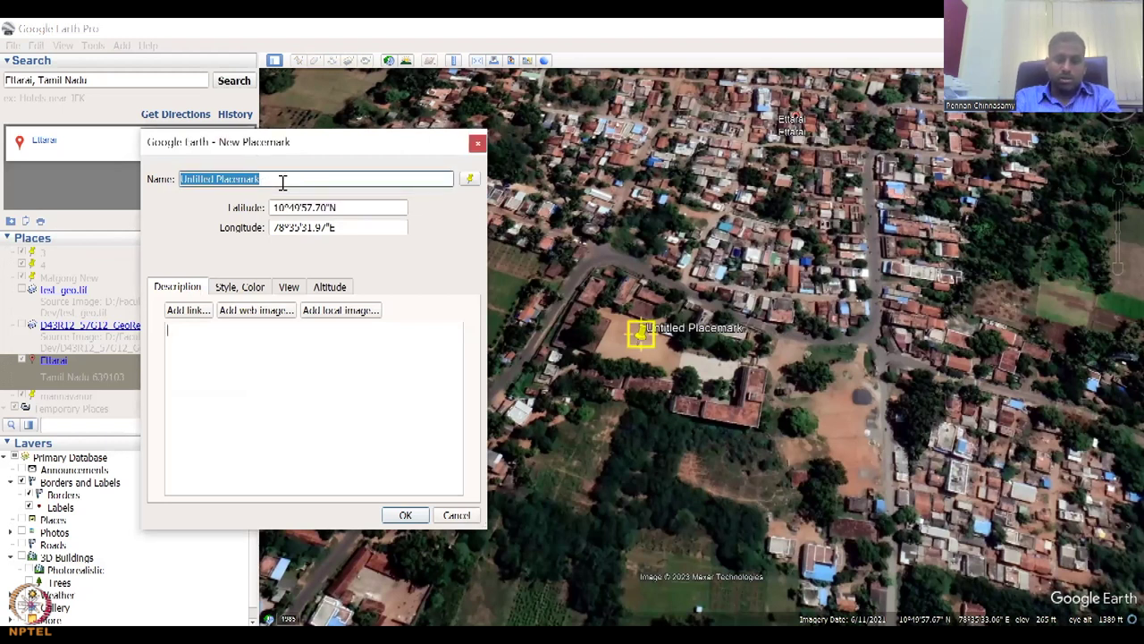
type("Ettarai School")
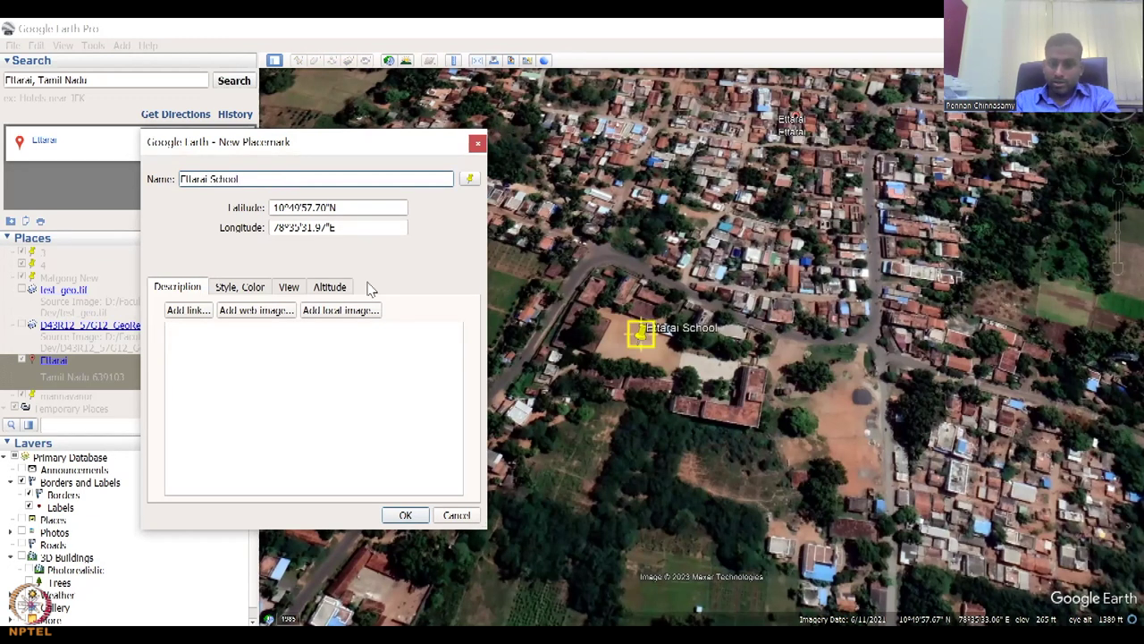
- Change the Ettarai School placemark's icon to the green ranger_station house with a flag
left_click(240, 289)
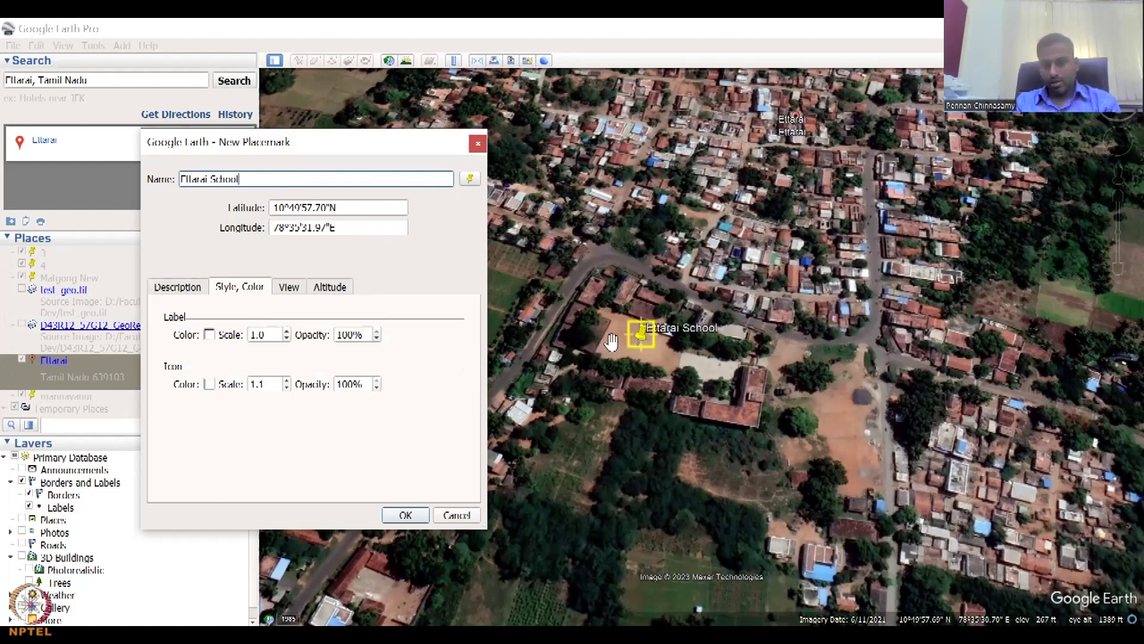
left_click(209, 384)
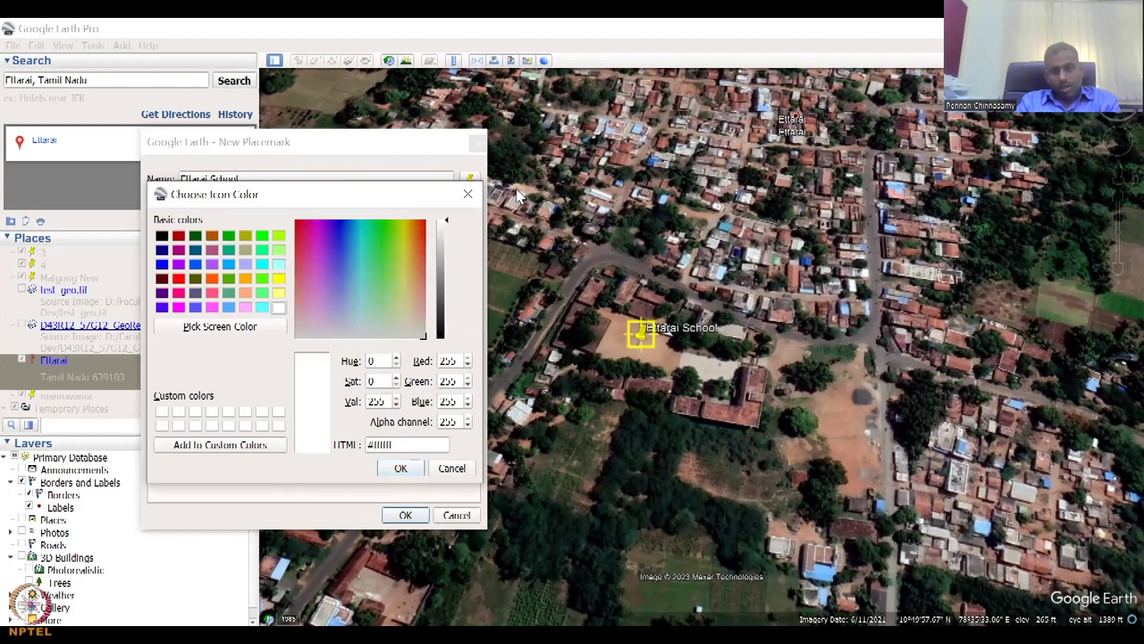
left_click(467, 193)
left_click(469, 180)
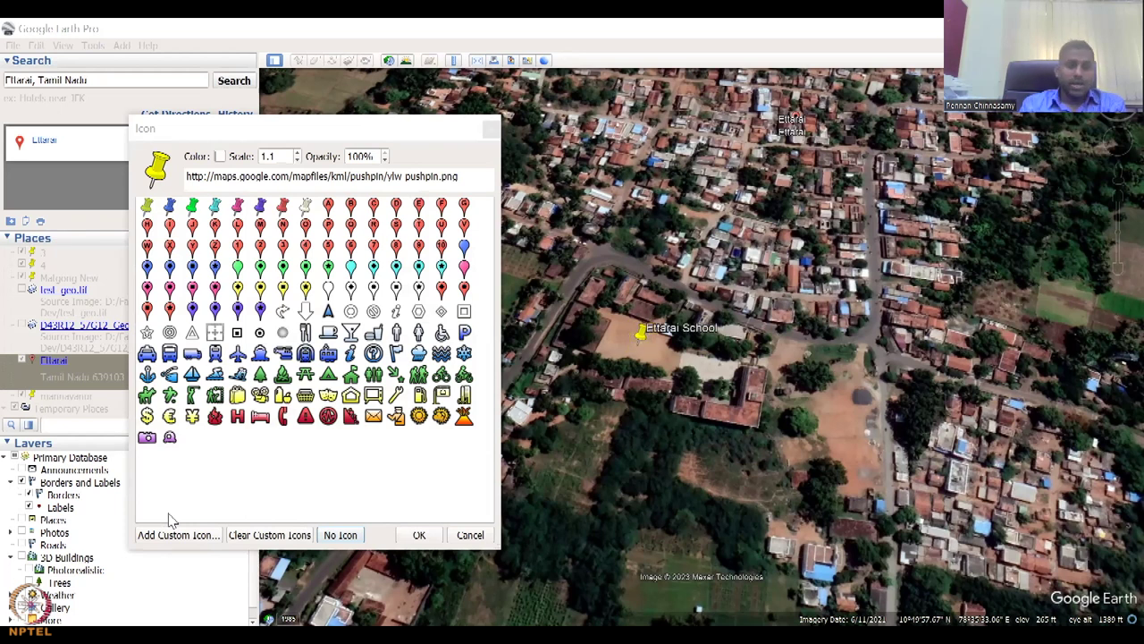
left_click(350, 375)
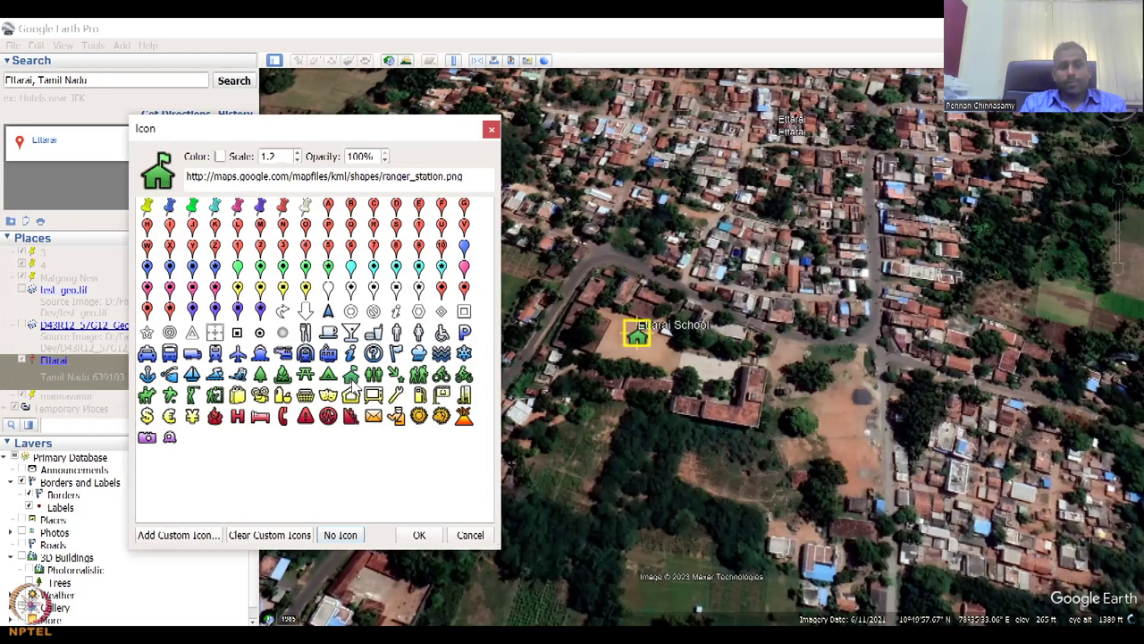
left_click(417, 534)
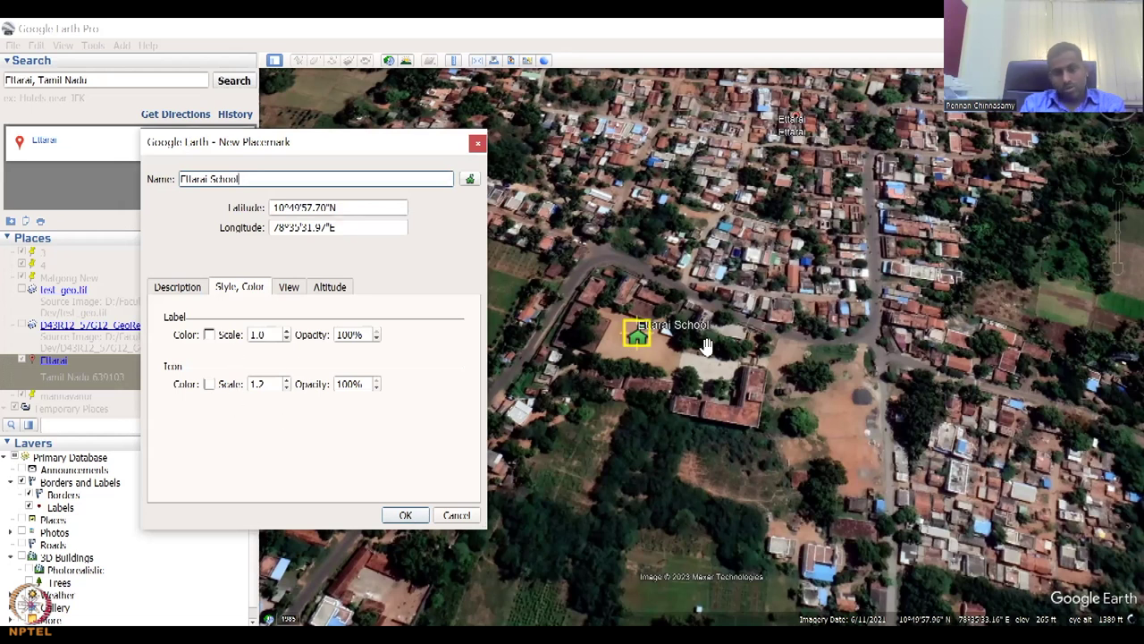
- Review the placemark's view and altitude settings and save it
left_click(290, 290)
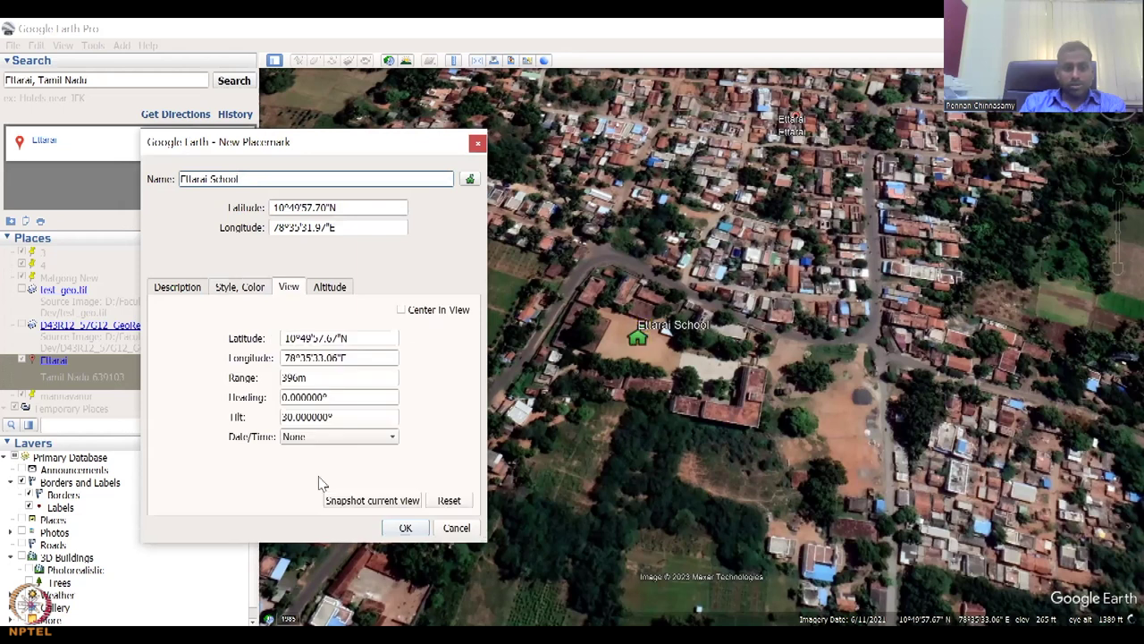
left_click(345, 290)
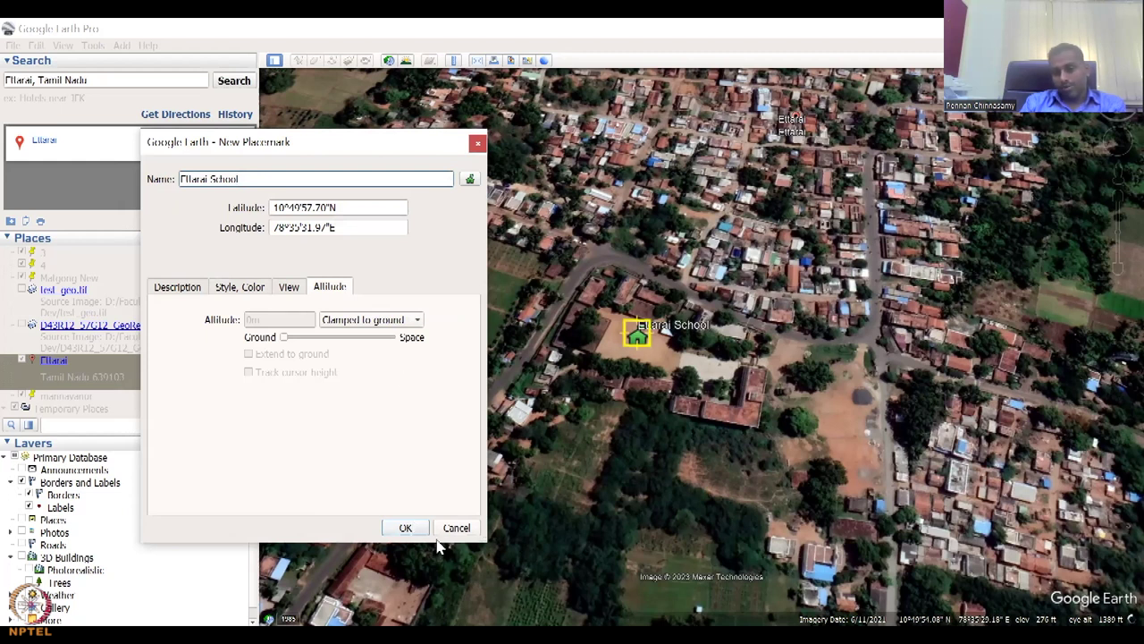
left_click(405, 528)
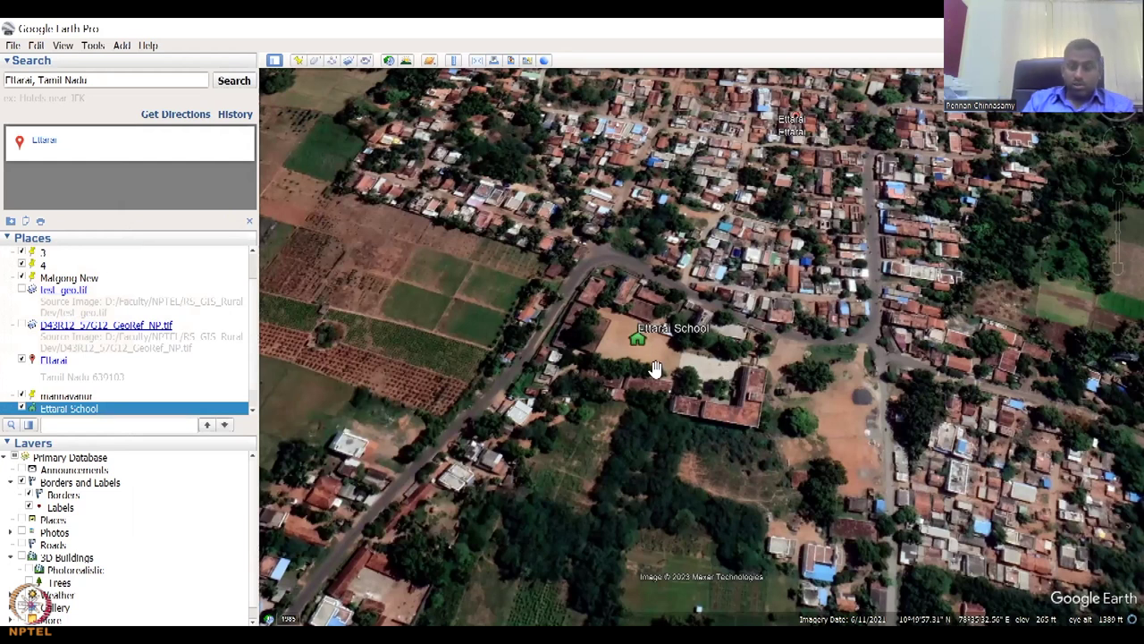
- Fly to the saved placemark 4 and return to the Ettarai School placemark
left_click_drag(638, 263, 600, 302)
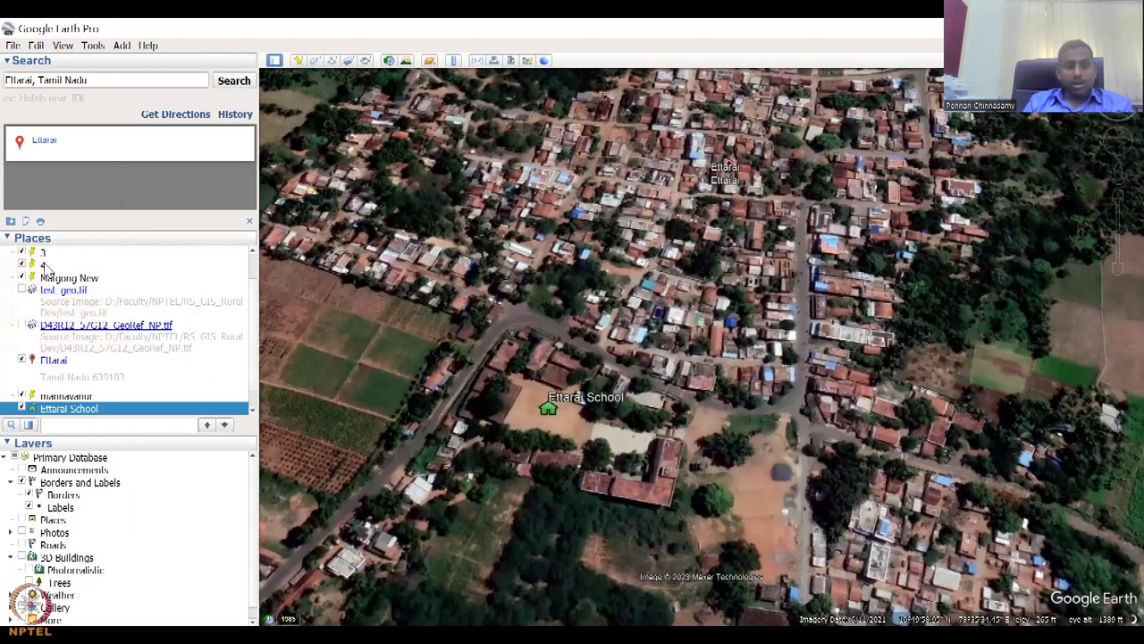
double_click(45, 266)
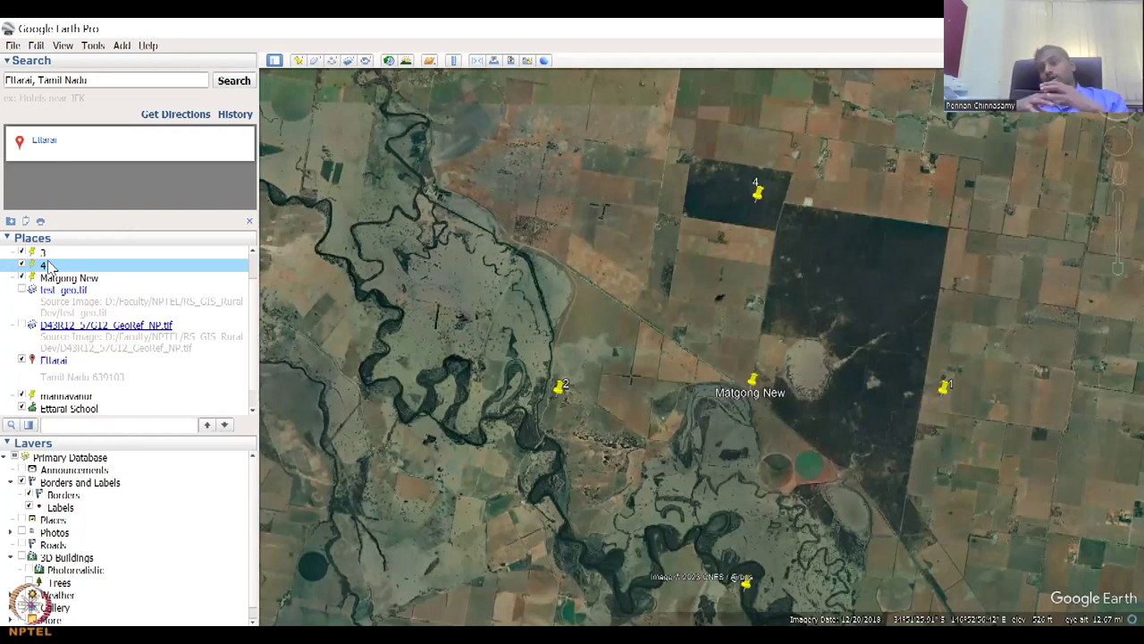
double_click(105, 408)
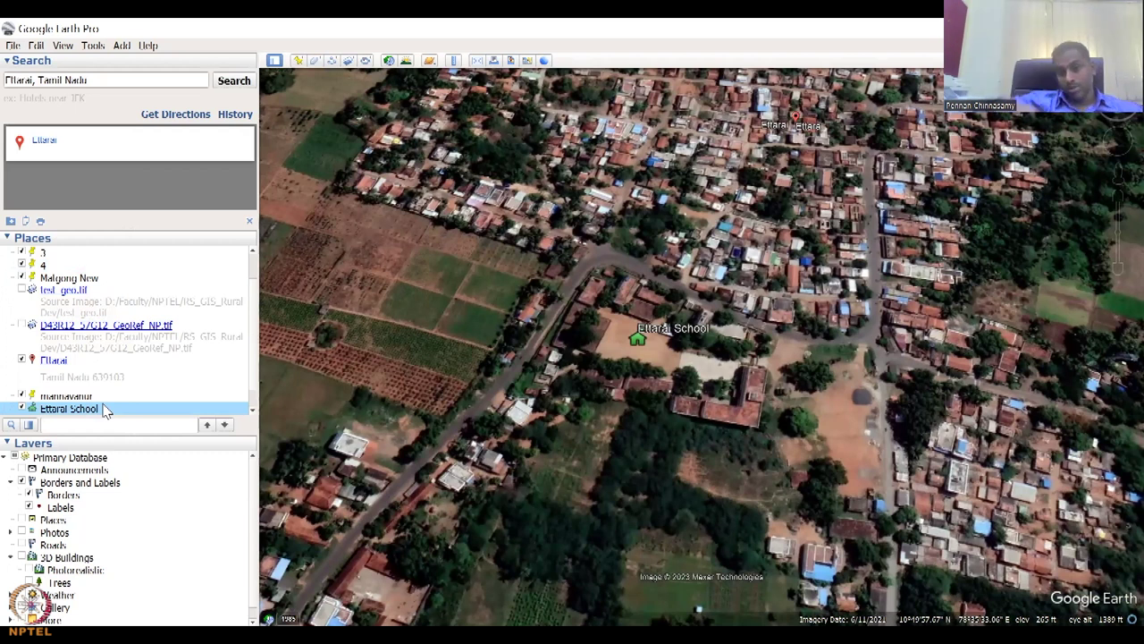
- Examine where Ettarai School and mannavanur lie within southern India
scroll(606, 234, "down", 3)
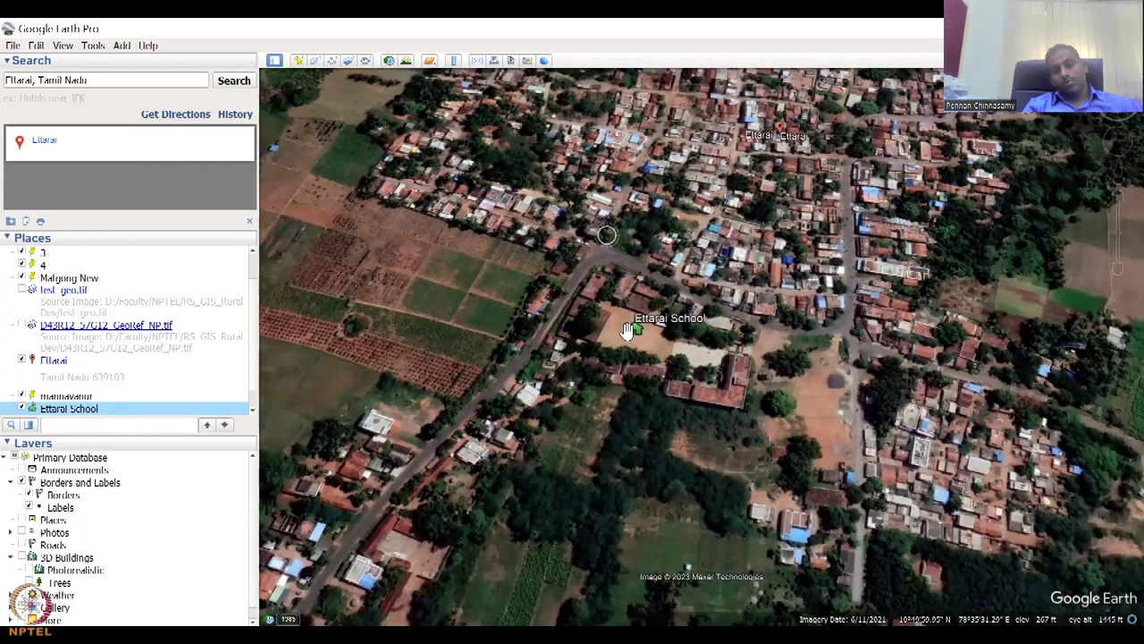
left_click_drag(1124, 229, 1114, 344)
mouse_move(800, 536)
middle_mouse_down()
mouse_move(816, 502)
mouse_move(807, 523)
middle_mouse_up()
scroll(805, 503, "down", 5)
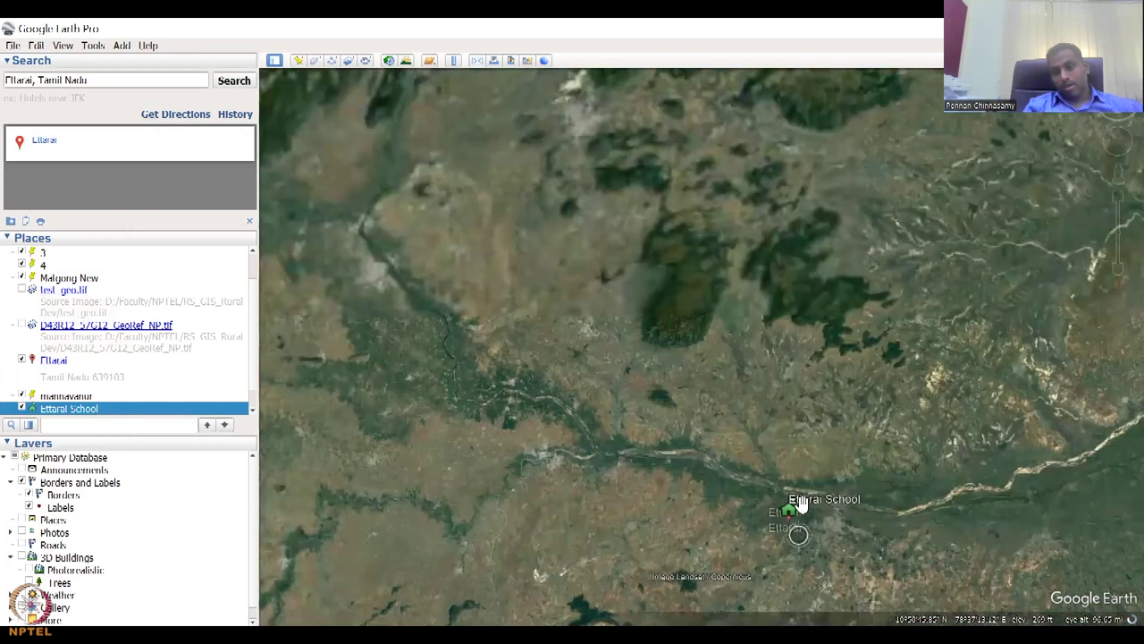
scroll(799, 507, "down", 4)
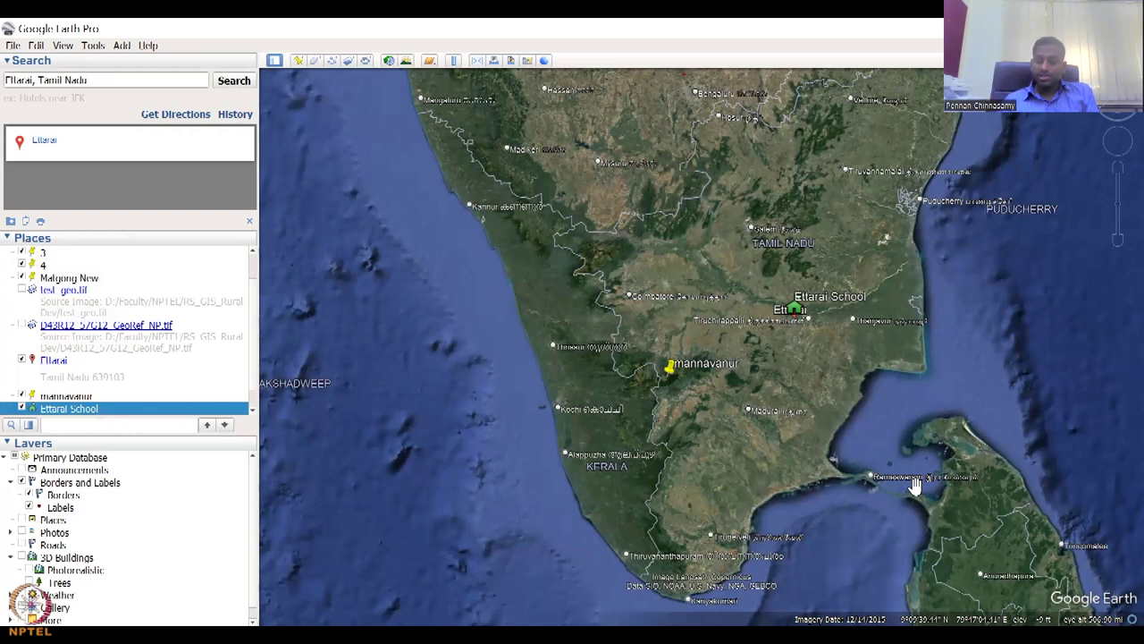
- Examine the chain of land and shoals from Rameswaram and Dhanushkodi to Talaimannar, including Ram Setu / Adam's Bridge
scroll(899, 482, "up", 2)
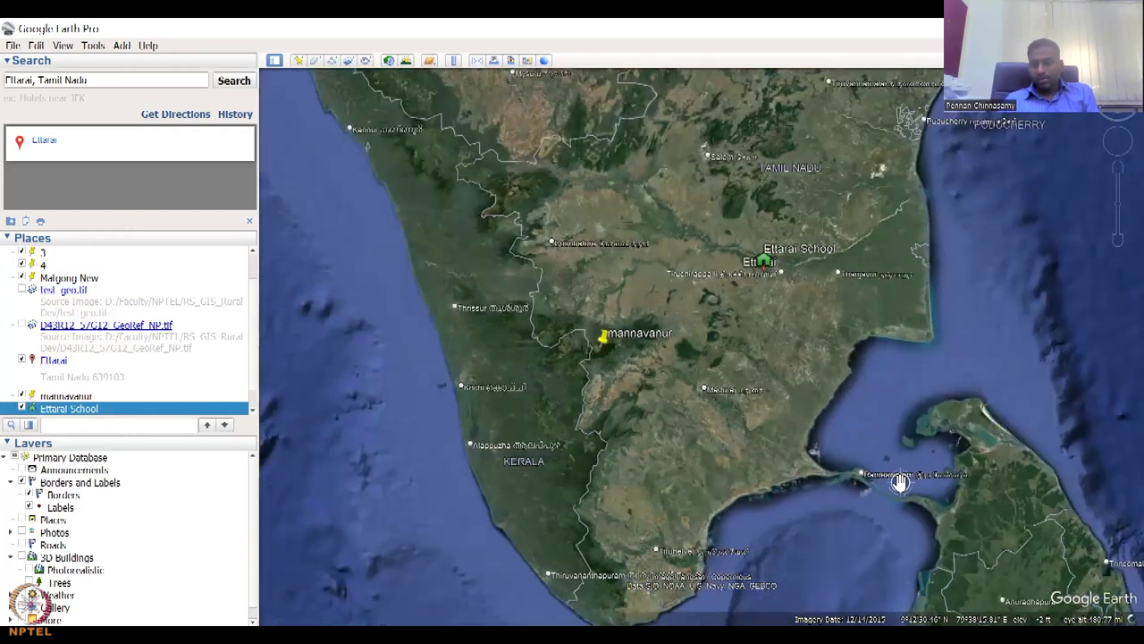
scroll(900, 483, "up", 3)
scroll(818, 515, "up", 3)
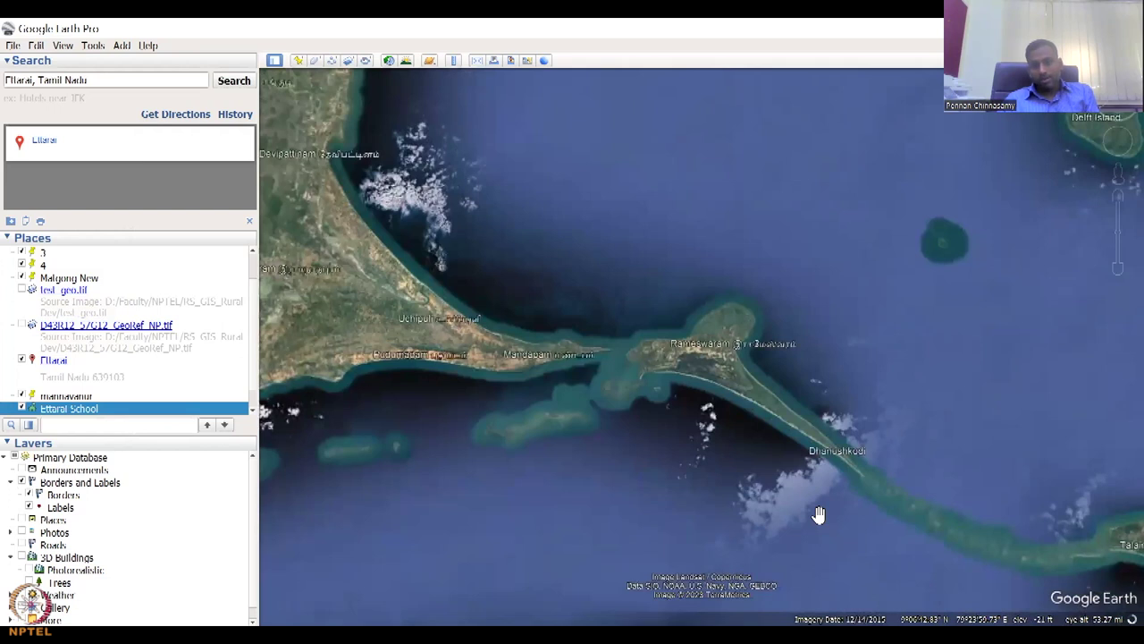
left_click_drag(998, 539, 825, 435)
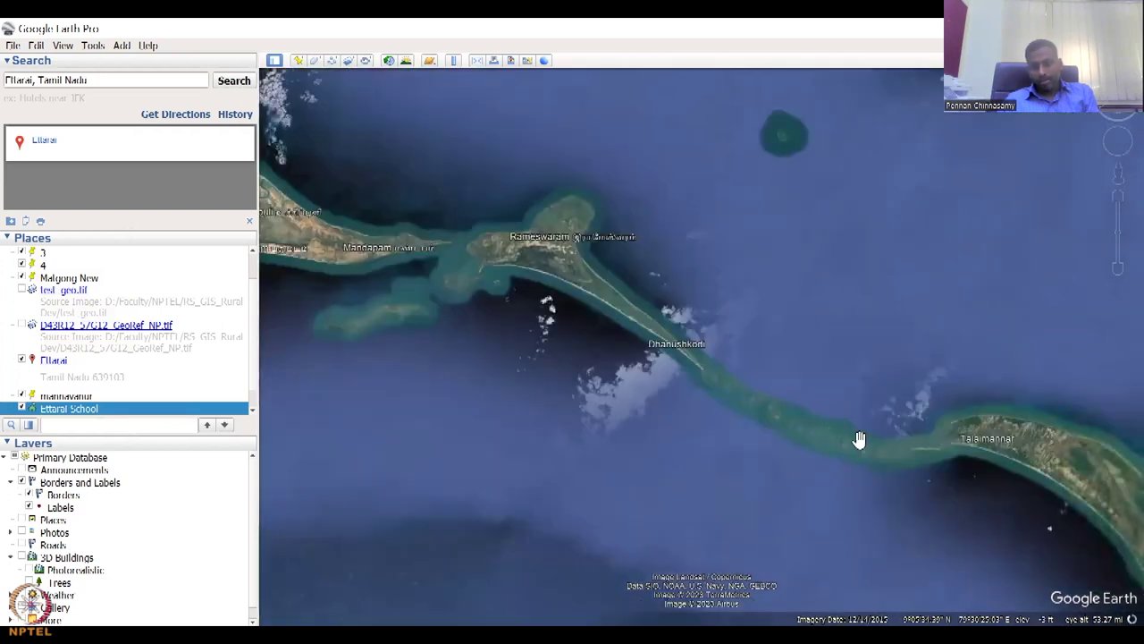
scroll(830, 436, "up", 3)
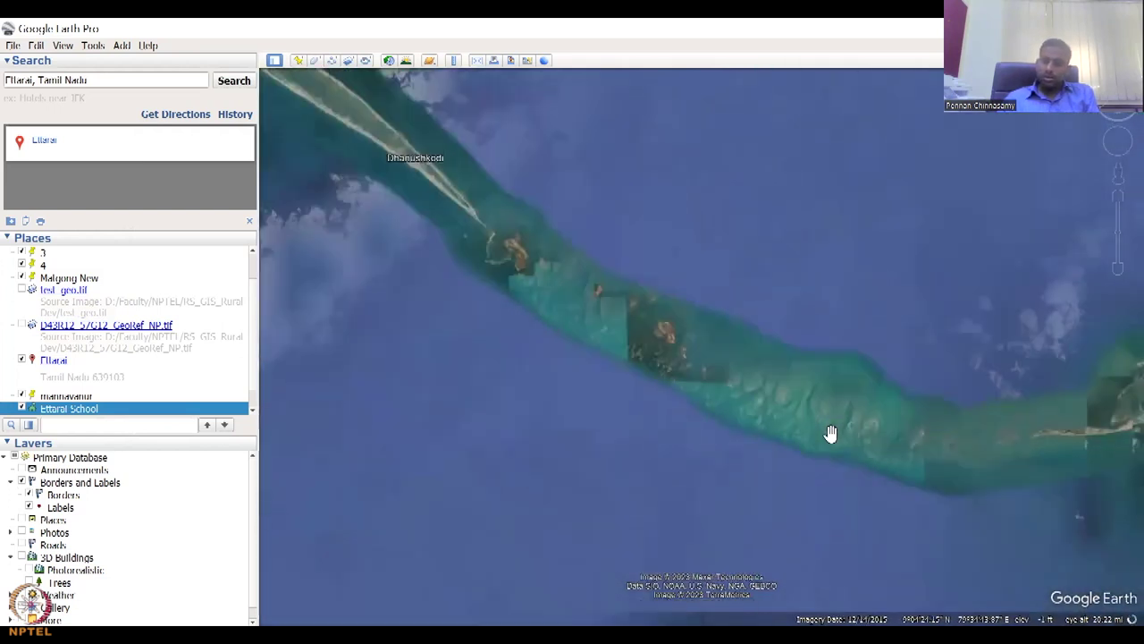
scroll(831, 434, "up", 1)
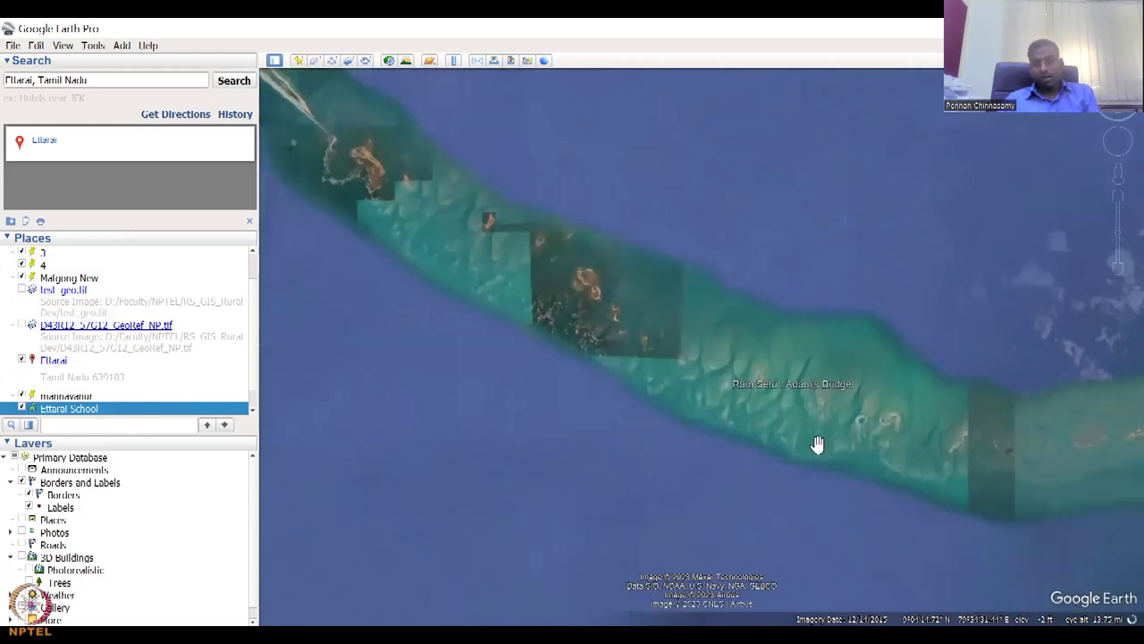
scroll(824, 458, "down", 1)
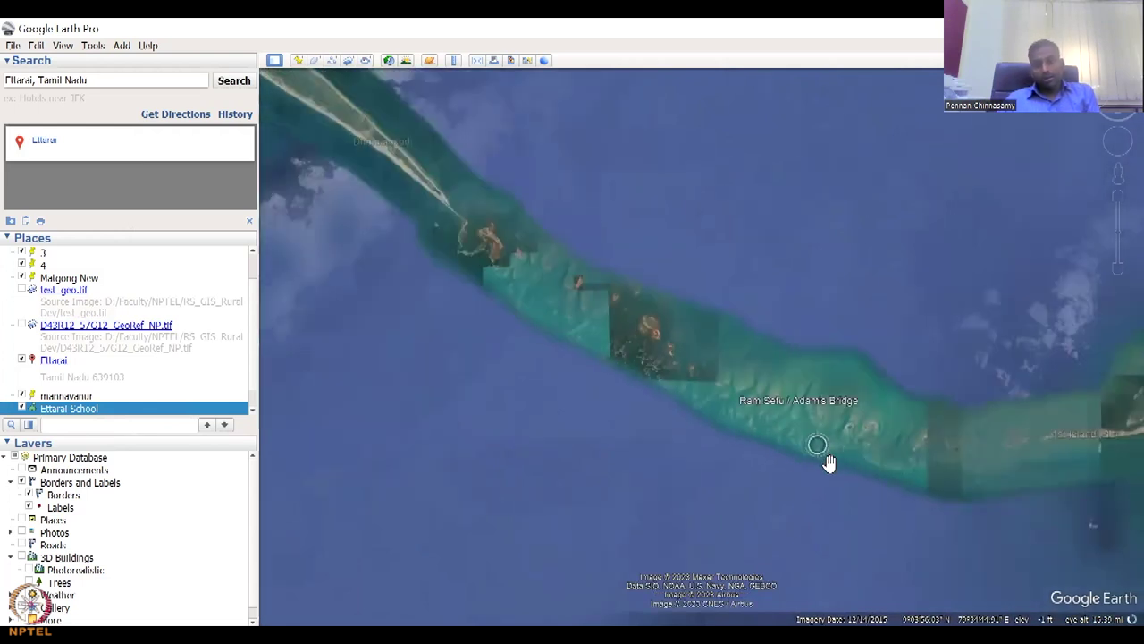
scroll(827, 462, "down", 1)
scroll(830, 467, "down", 1)
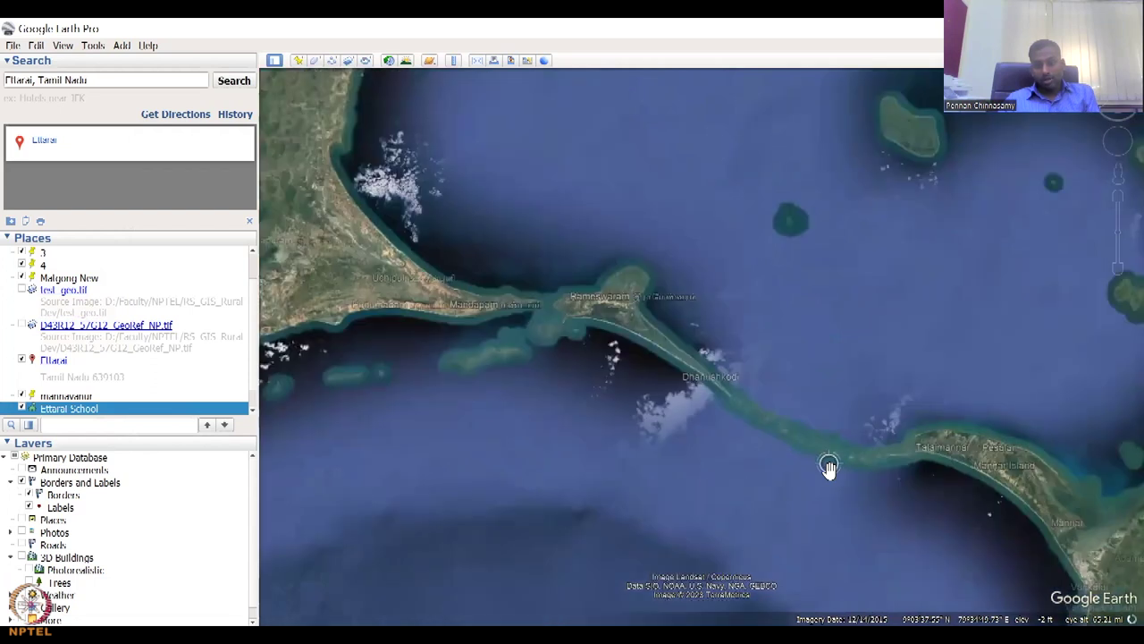
scroll(830, 469, "down", 1)
- Inspect the shallow sandbanks and small islets around Ram Setu / Adam's Bridge at closer range
scroll(830, 470, "up", 1)
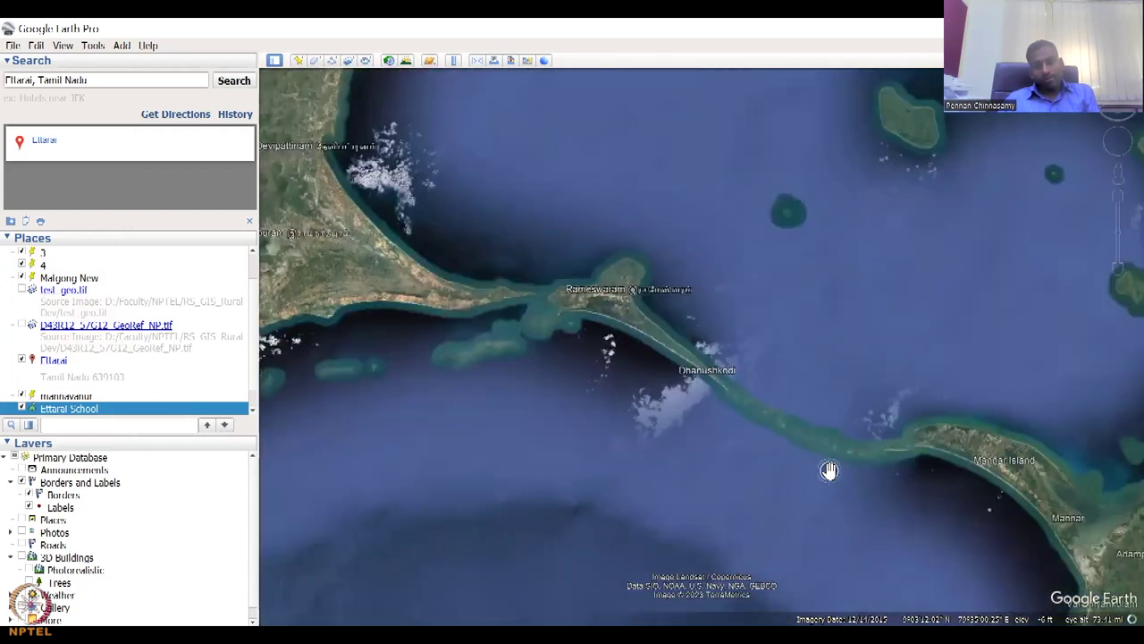
scroll(830, 470, "up", 1)
scroll(703, 501, "up", 1)
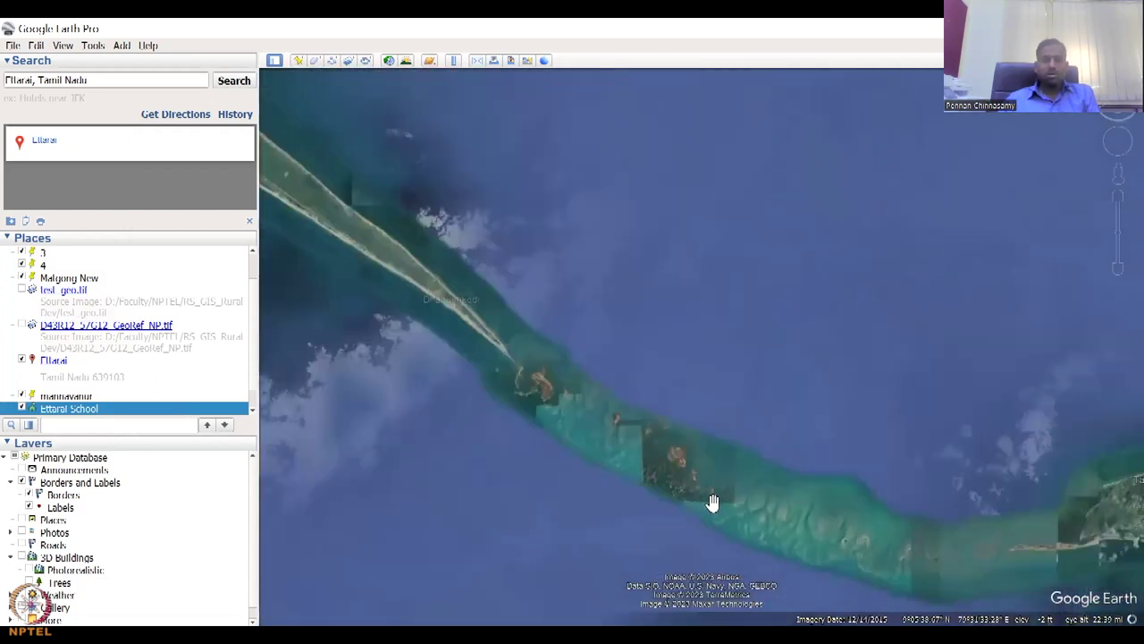
scroll(713, 496, "up", 1)
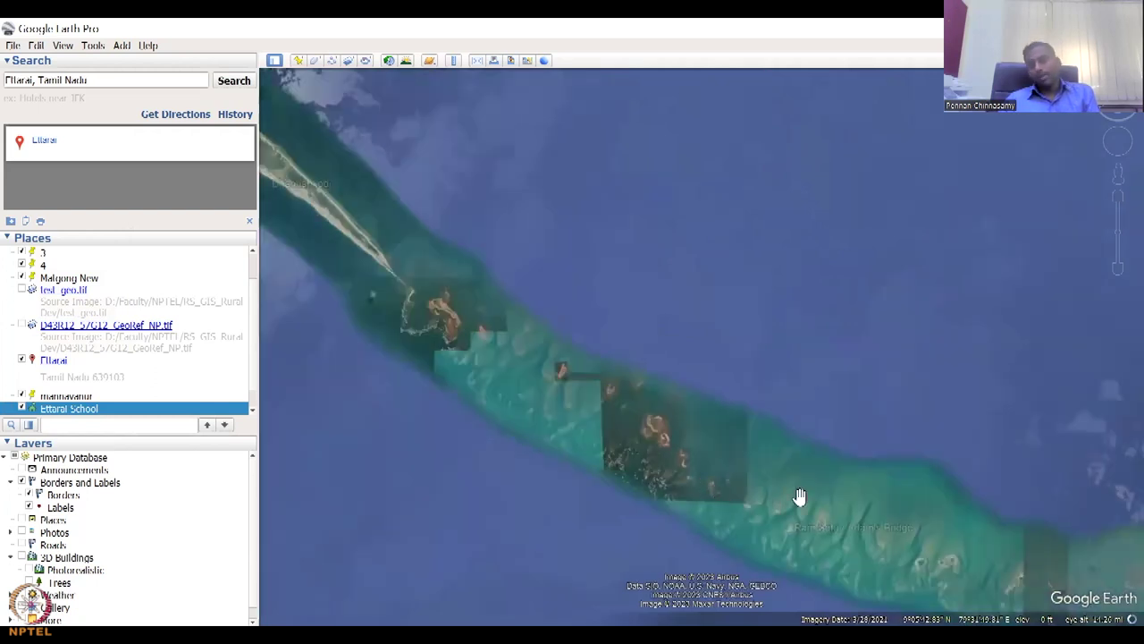
scroll(817, 416, "up", 2)
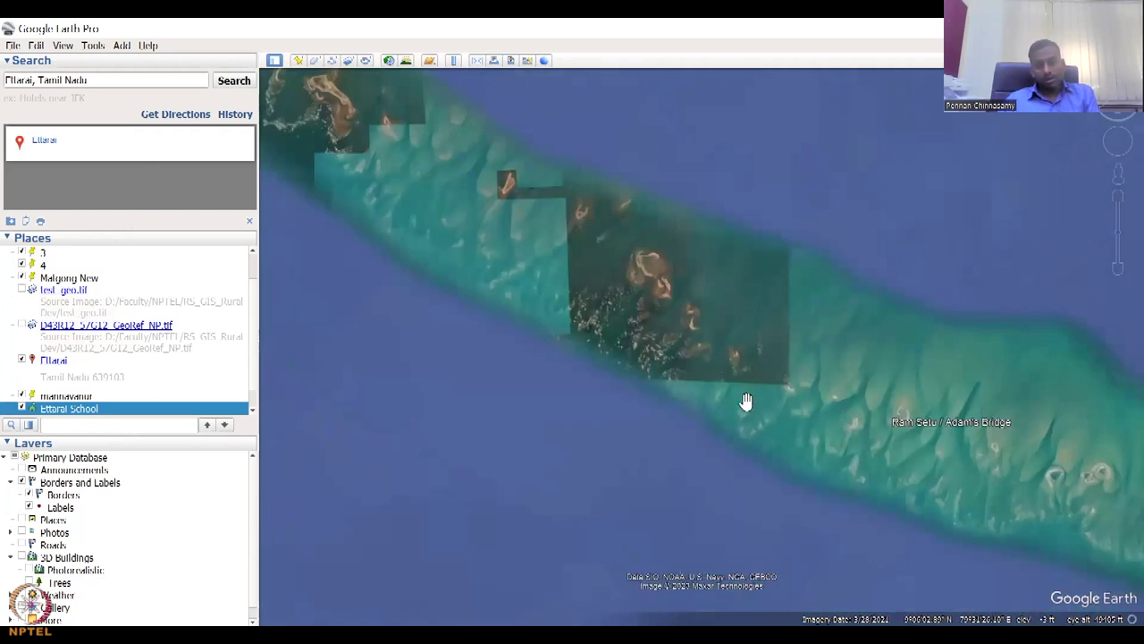
scroll(747, 402, "up", 2)
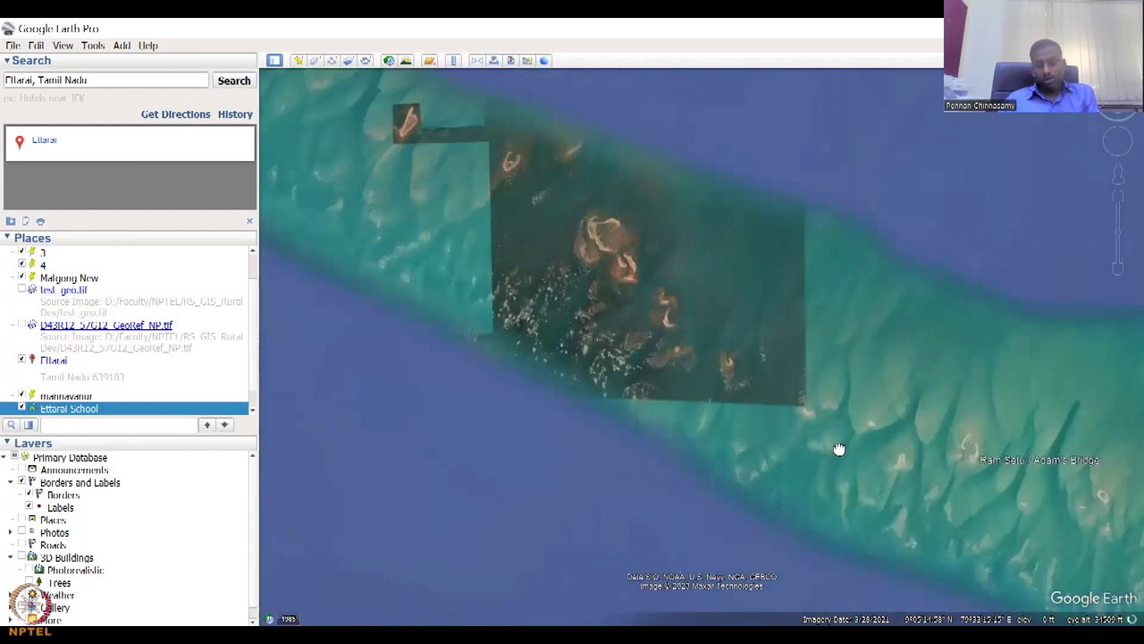
left_click_drag(838, 449, 734, 417)
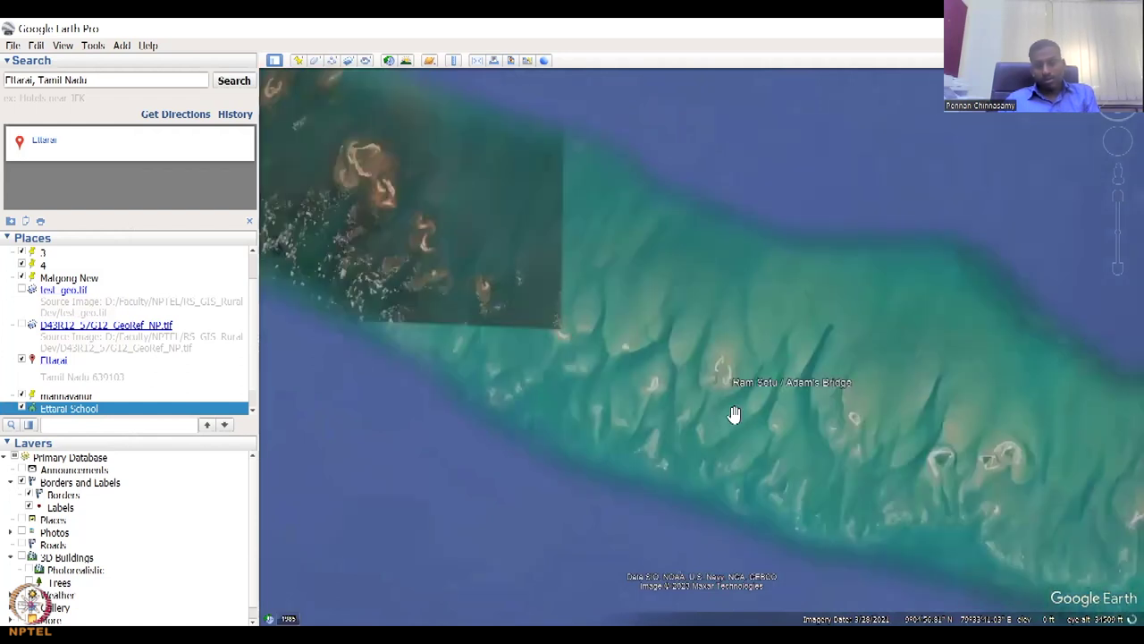
- Compare the white islets around 6th Island (SL) with the sandbanks in the darker imagery patch of Ram Setu / Adam's Bridge
scroll(958, 435, "up", 2)
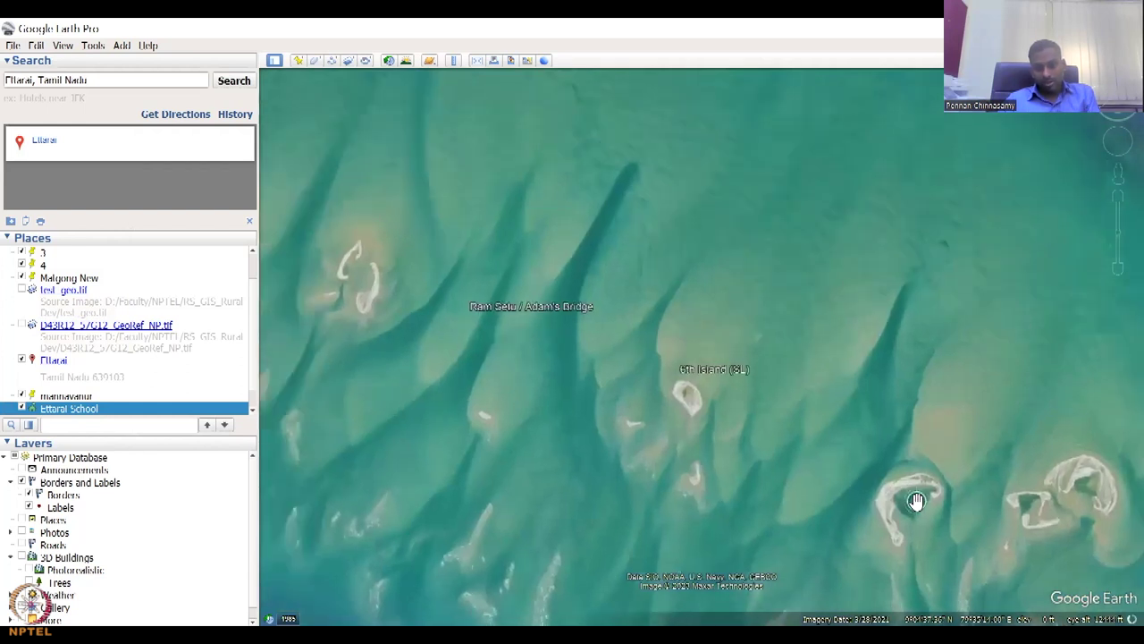
scroll(462, 339, "down", 4)
scroll(527, 417, "up", 2)
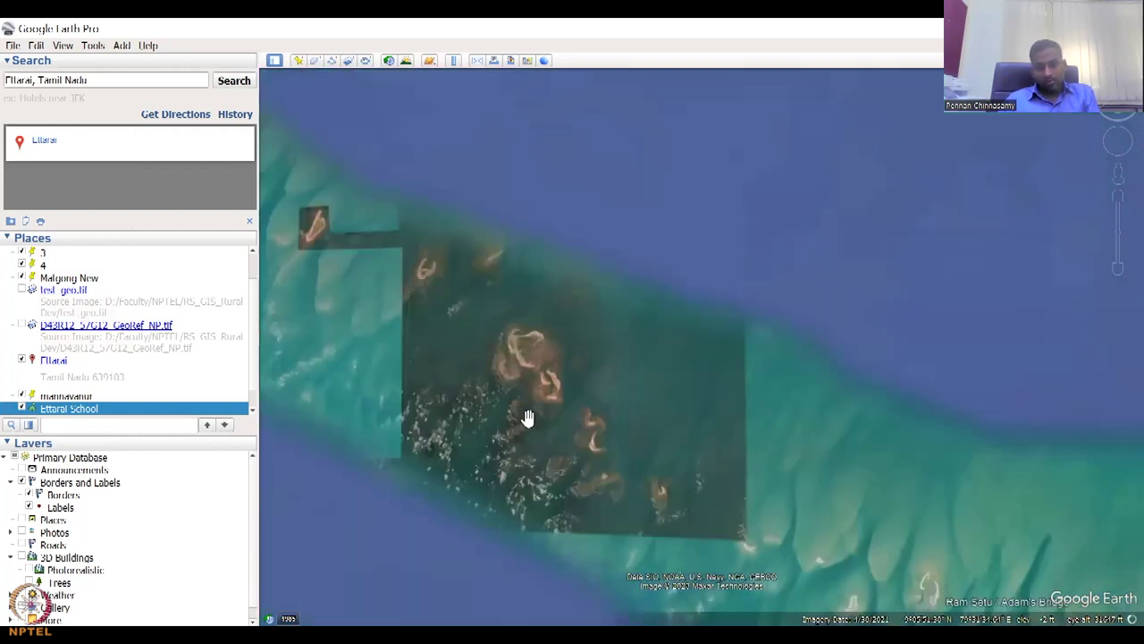
scroll(527, 417, "up", 2)
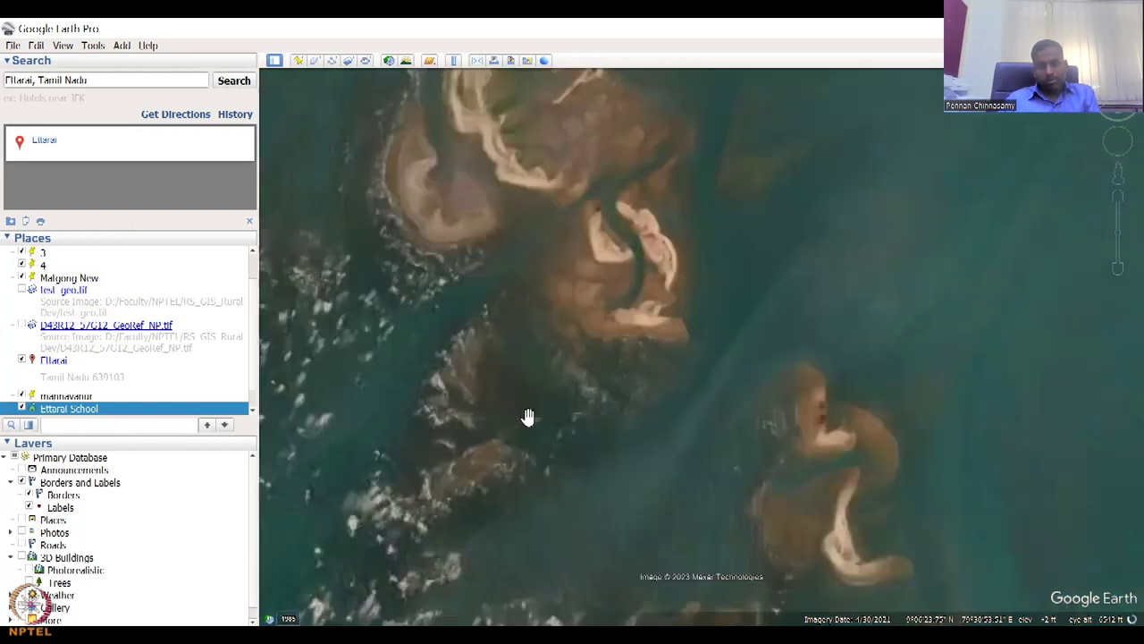
scroll(528, 419, "up", 1)
scroll(528, 419, "down", 4)
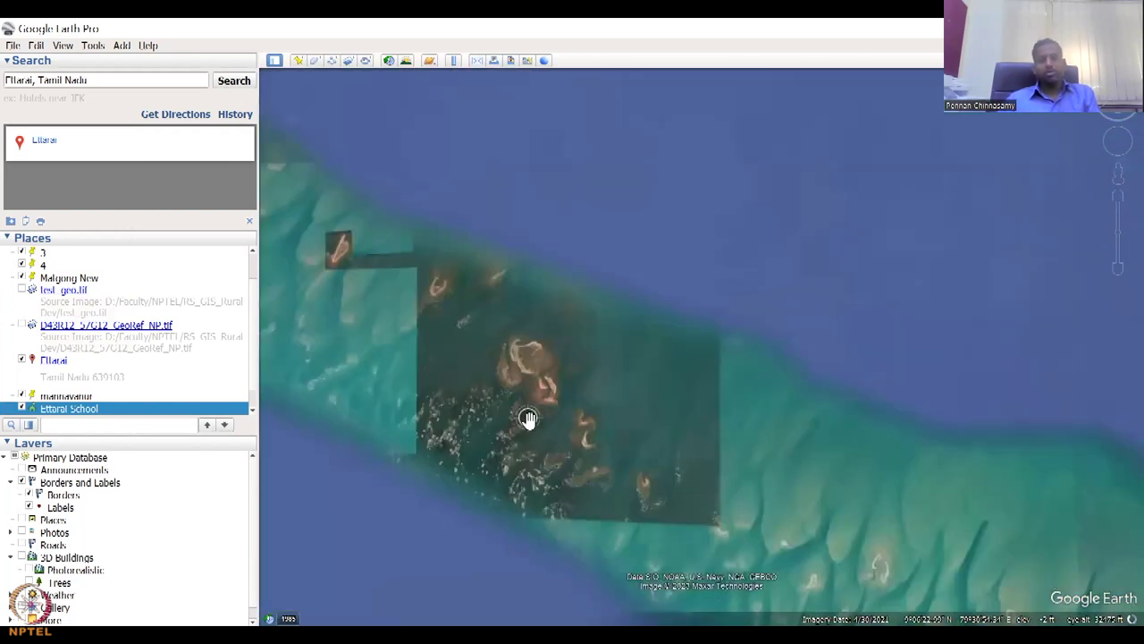
scroll(528, 420, "down", 2)
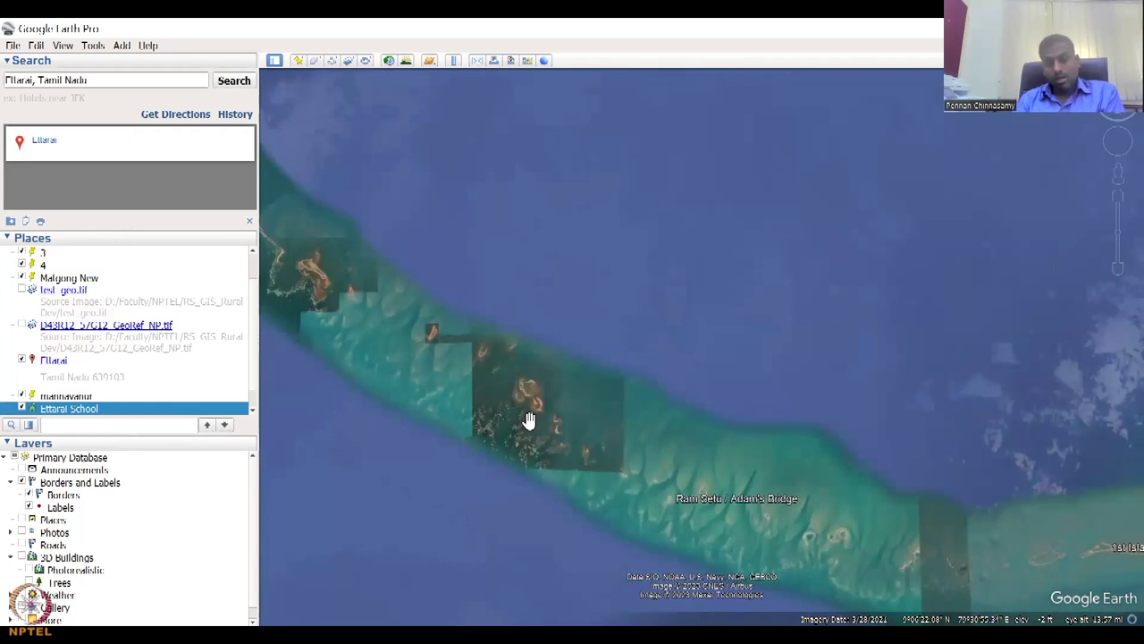
- Examine how the shoals link Dhanushkodi with Mannar Island, and their position between southern India and Sri Lanka
scroll(530, 473, "down", 5)
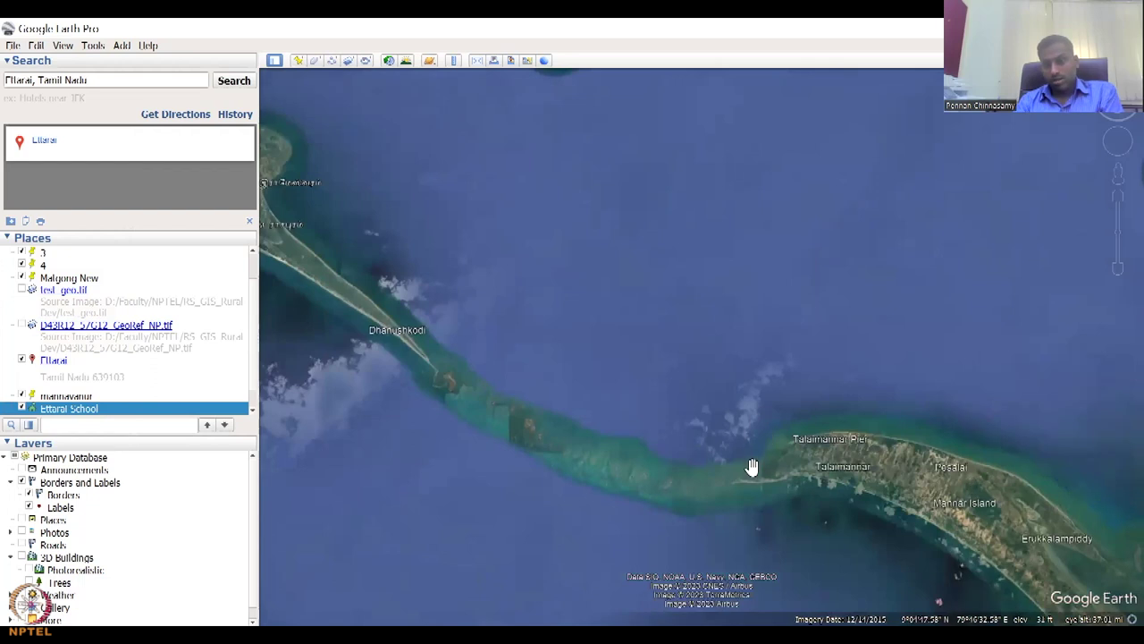
scroll(752, 467, "down", 2)
scroll(752, 470, "down", 2)
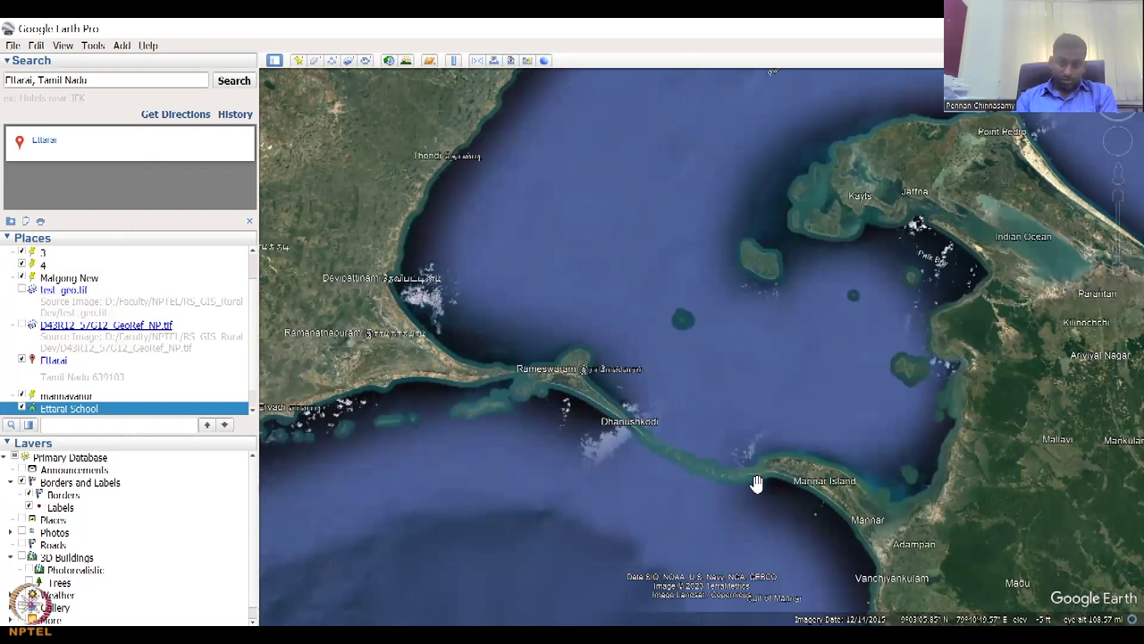
scroll(774, 421, "down", 2)
scroll(775, 424, "down", 2)
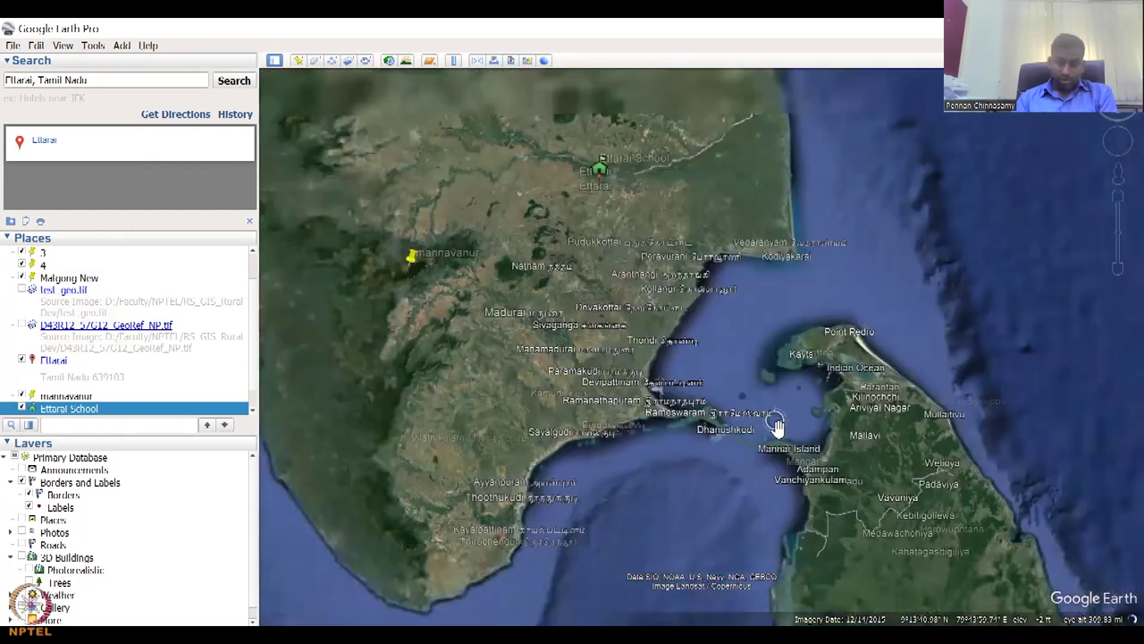
- View the whole globe and examine the ice-covered continent of Antarctica, including its differing imagery patches
scroll(776, 430, "down", 3)
scroll(751, 421, "down", 5)
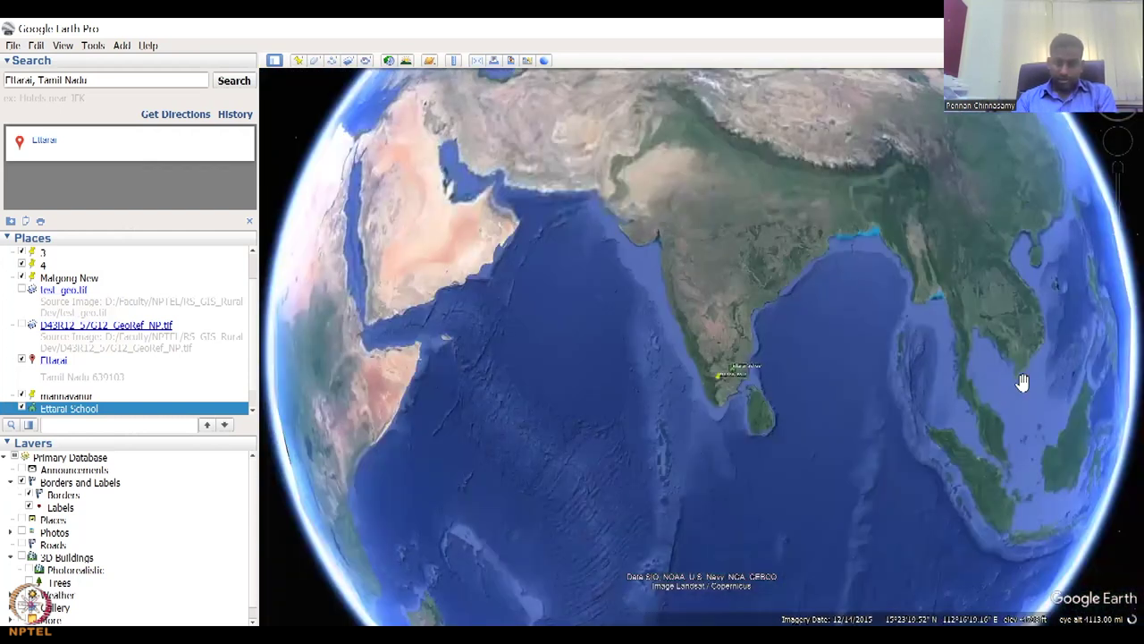
left_click_drag(808, 391, 806, 248)
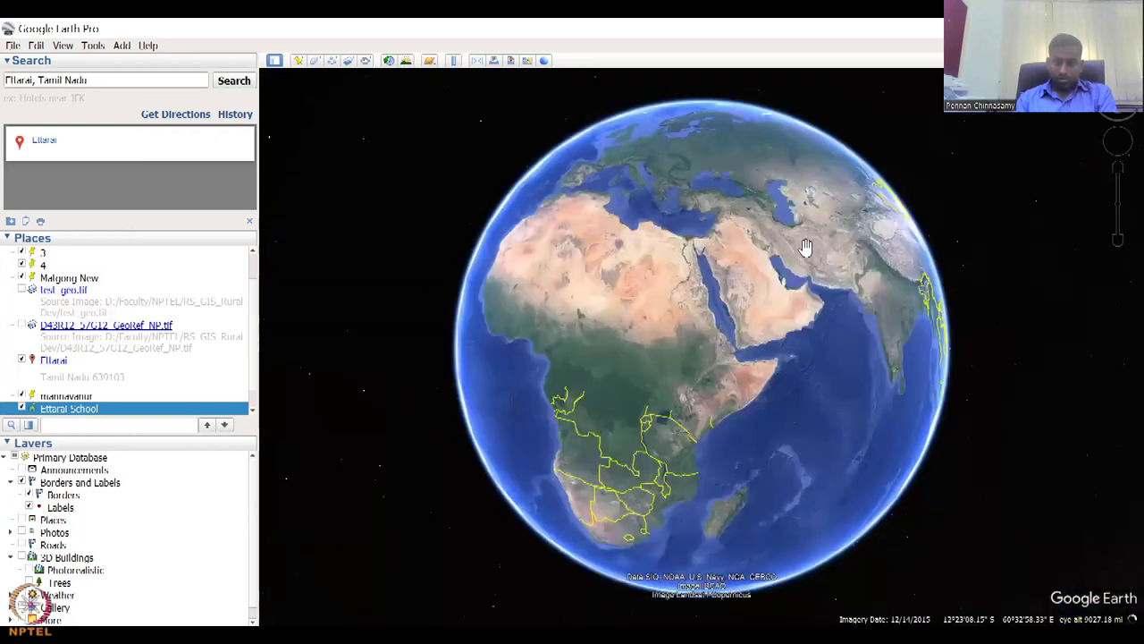
left_click_drag(846, 485, 754, 407)
scroll(714, 416, "up", 5)
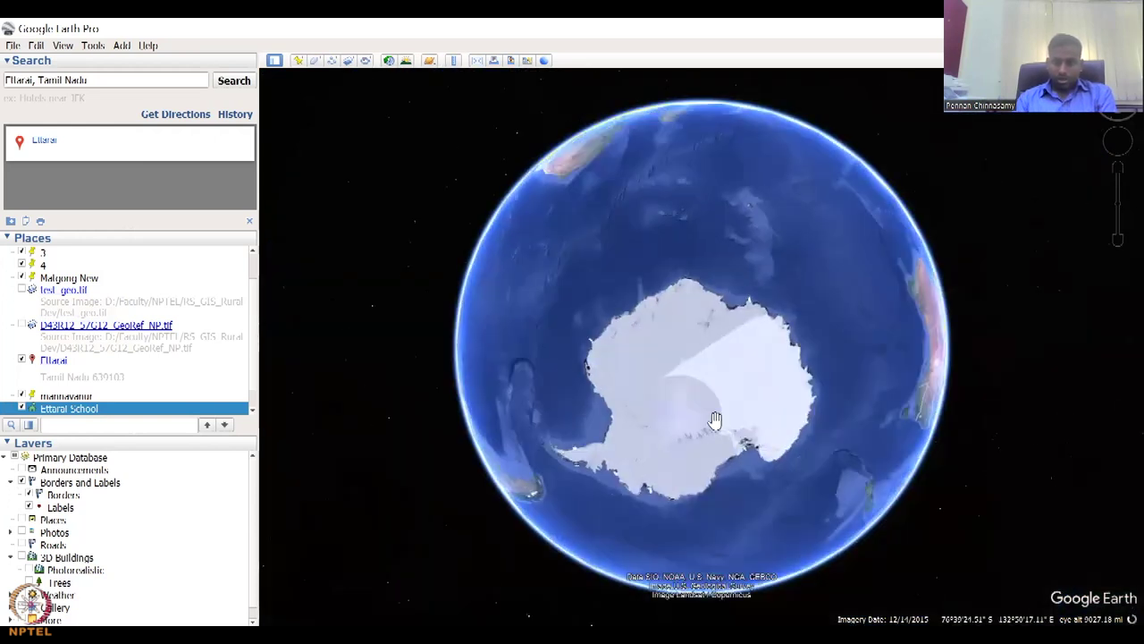
scroll(716, 419, "up", 3)
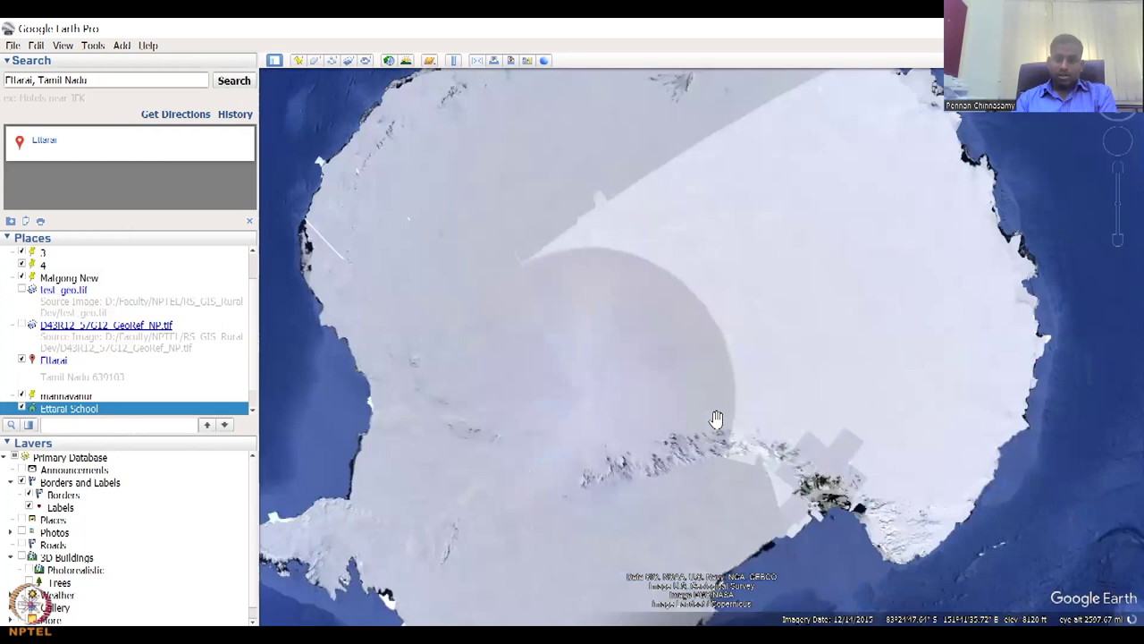
scroll(716, 420, "up", 3)
scroll(732, 528, "up", 3)
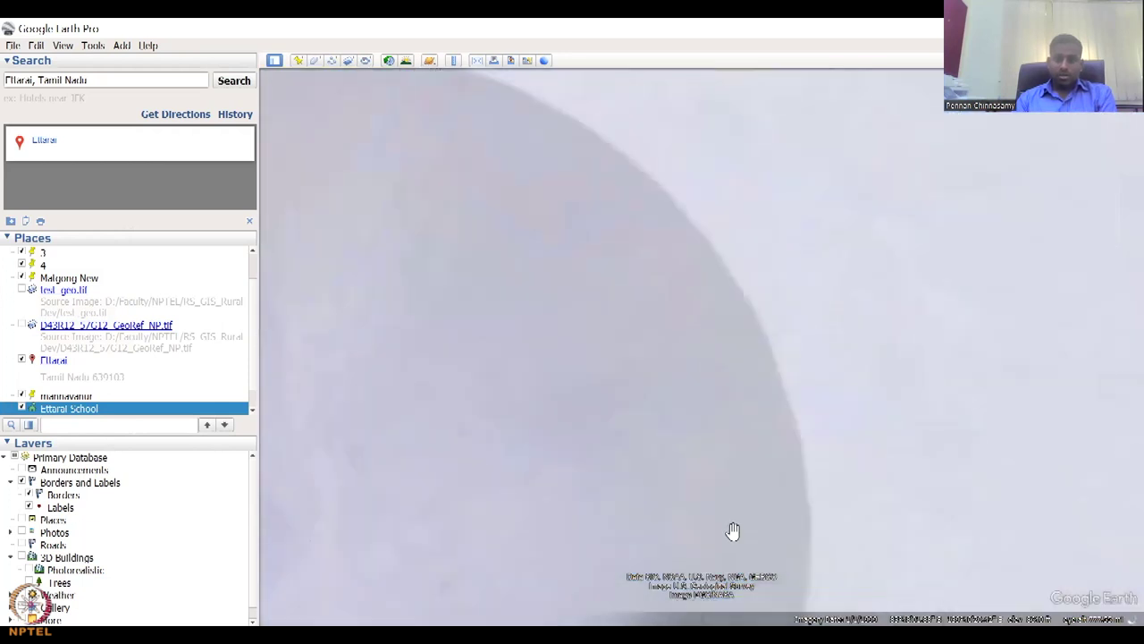
scroll(732, 531, "down", 5)
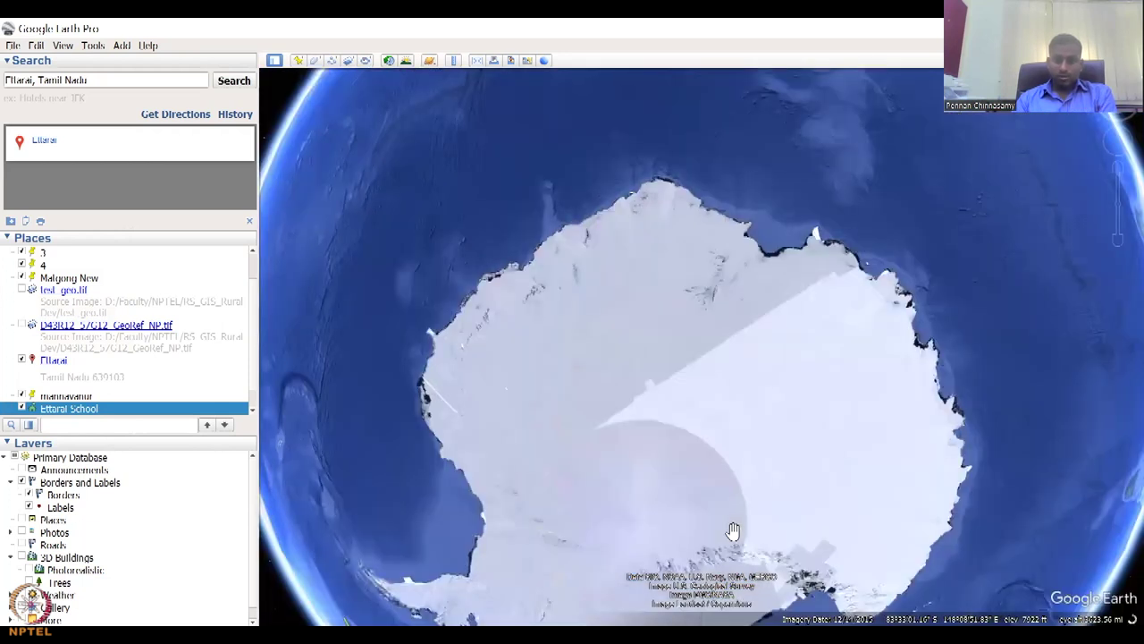
scroll(732, 531, "down", 6)
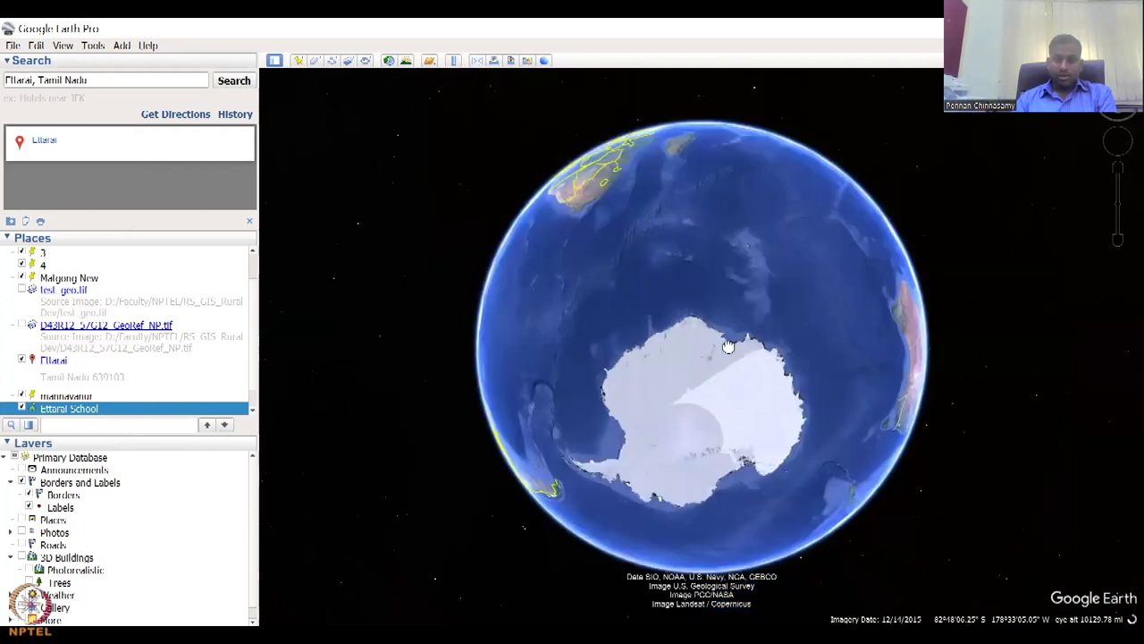
- Rotate the globe to survey the Arctic, Europe, Asia and northern Africa from space
left_click_drag(731, 492, 743, 399)
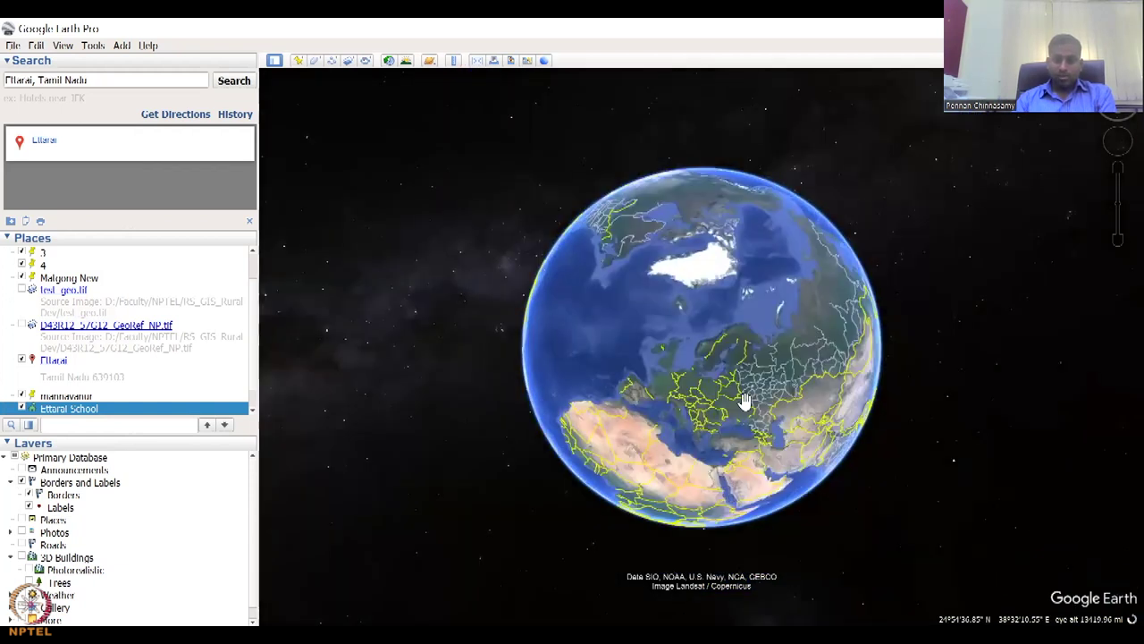
left_click_drag(666, 349, 511, 402)
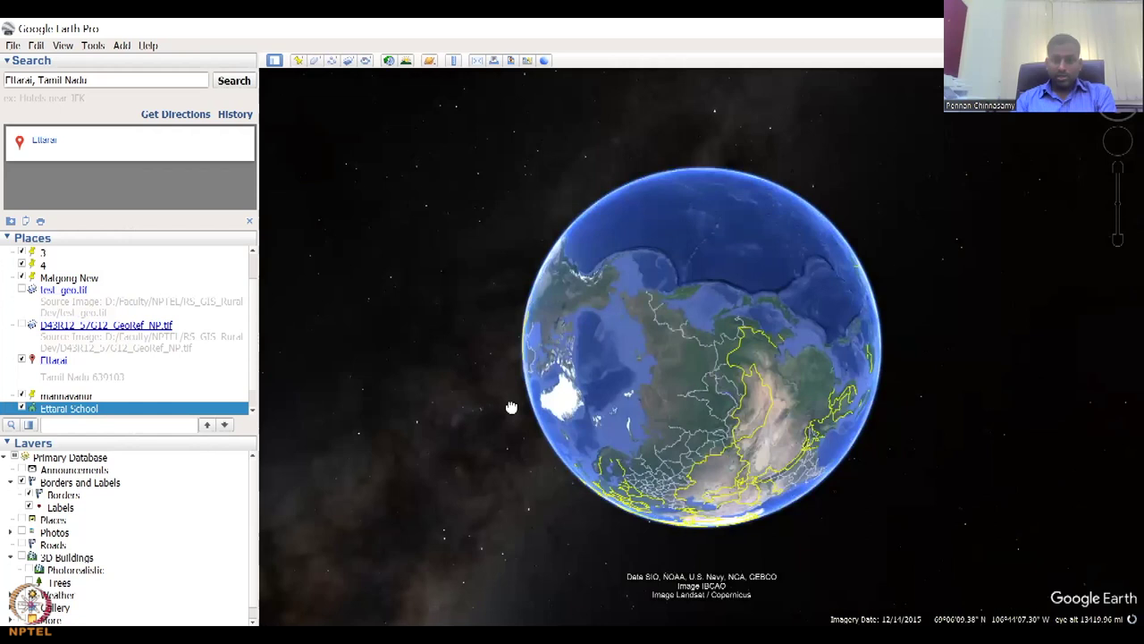
left_click_drag(695, 337, 831, 174)
left_click_drag(723, 328, 747, 241)
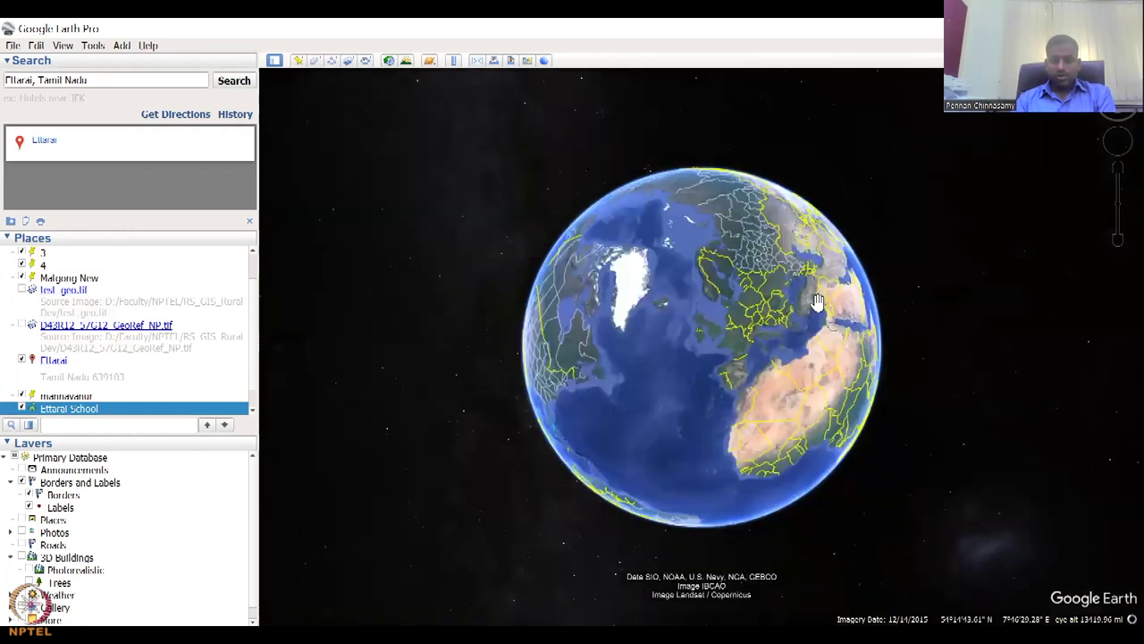
left_click_drag(817, 302, 744, 409)
left_click_drag(787, 465, 755, 379)
left_click_drag(798, 257, 839, 280)
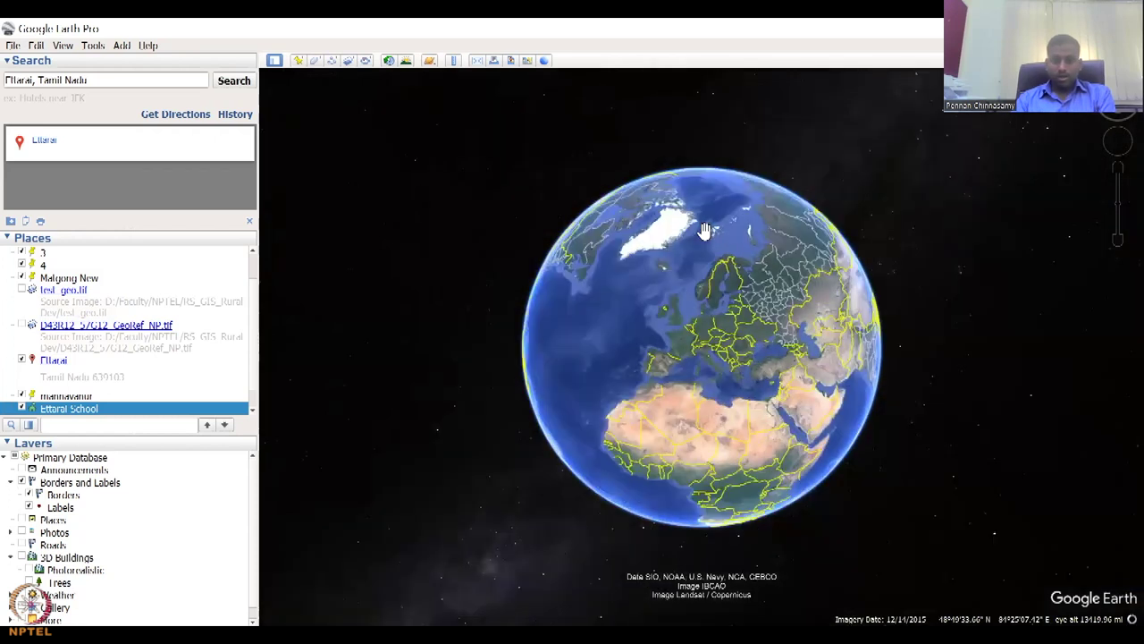
- Examine Greenland's ice sheet and its rugged coastline at closer range, then view it within the Arctic
scroll(705, 230, "up", 2)
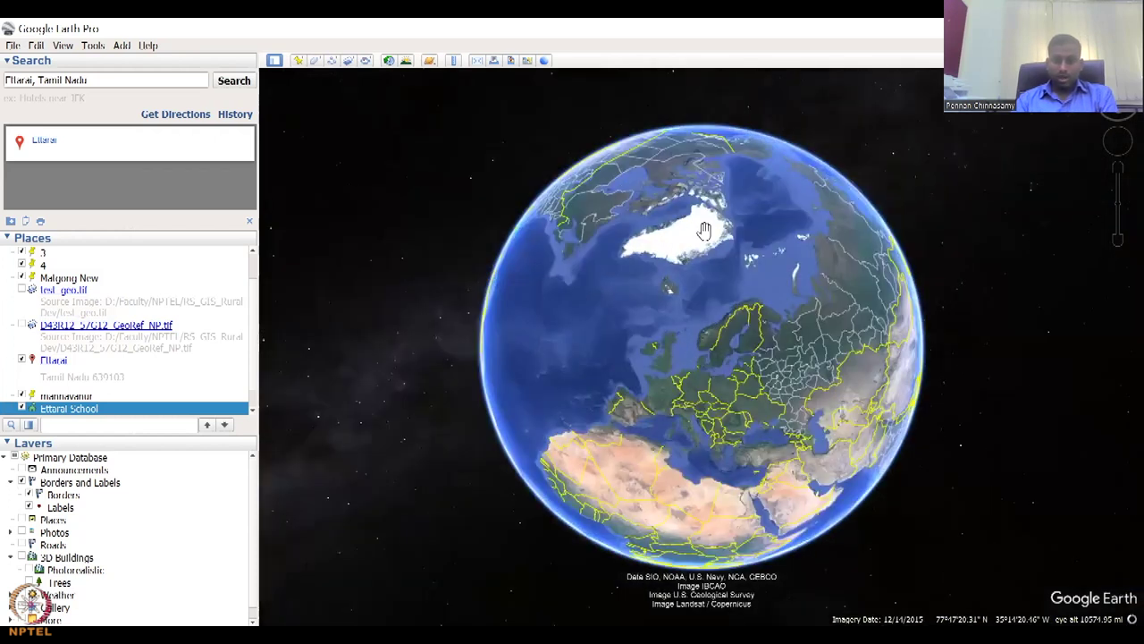
scroll(704, 230, "up", 3)
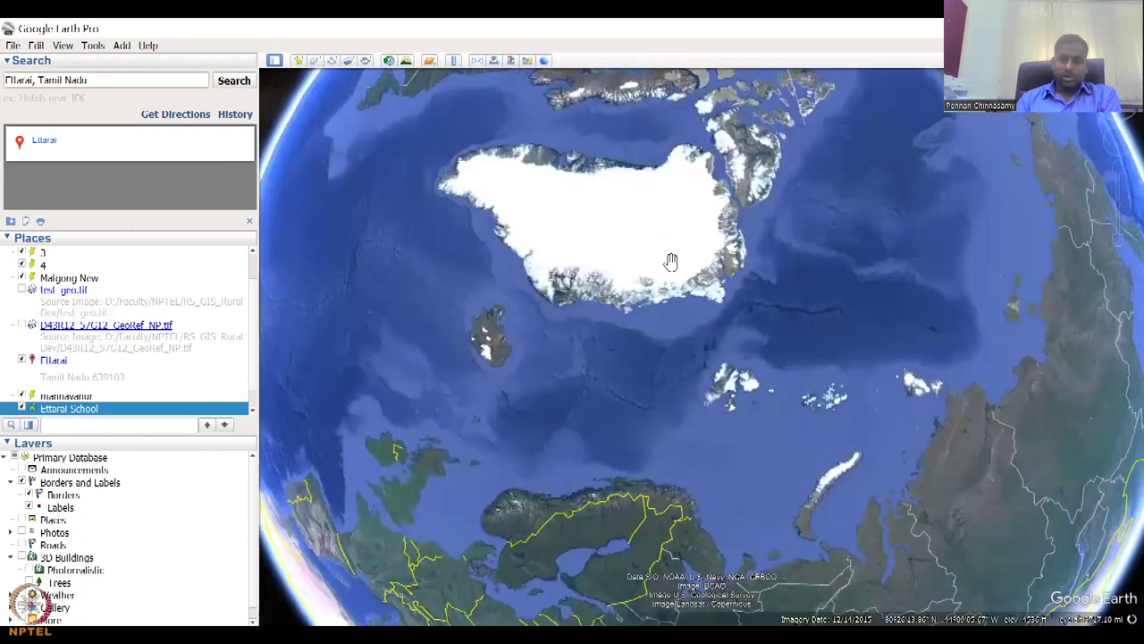
scroll(671, 261, "up", 2)
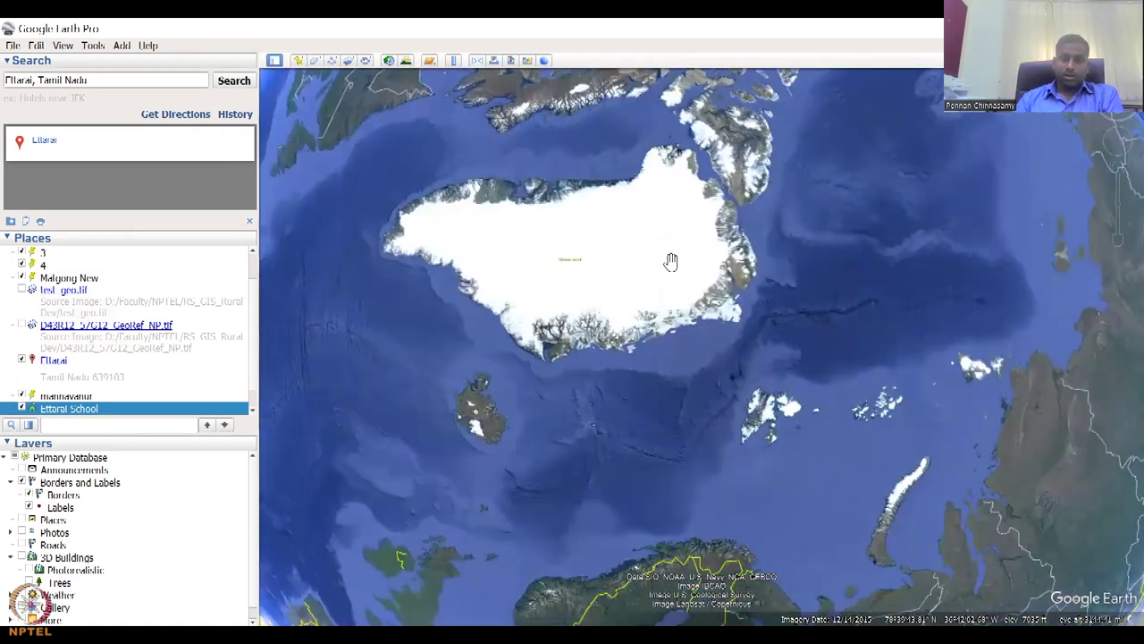
scroll(672, 261, "up", 2)
scroll(698, 313, "up", 2)
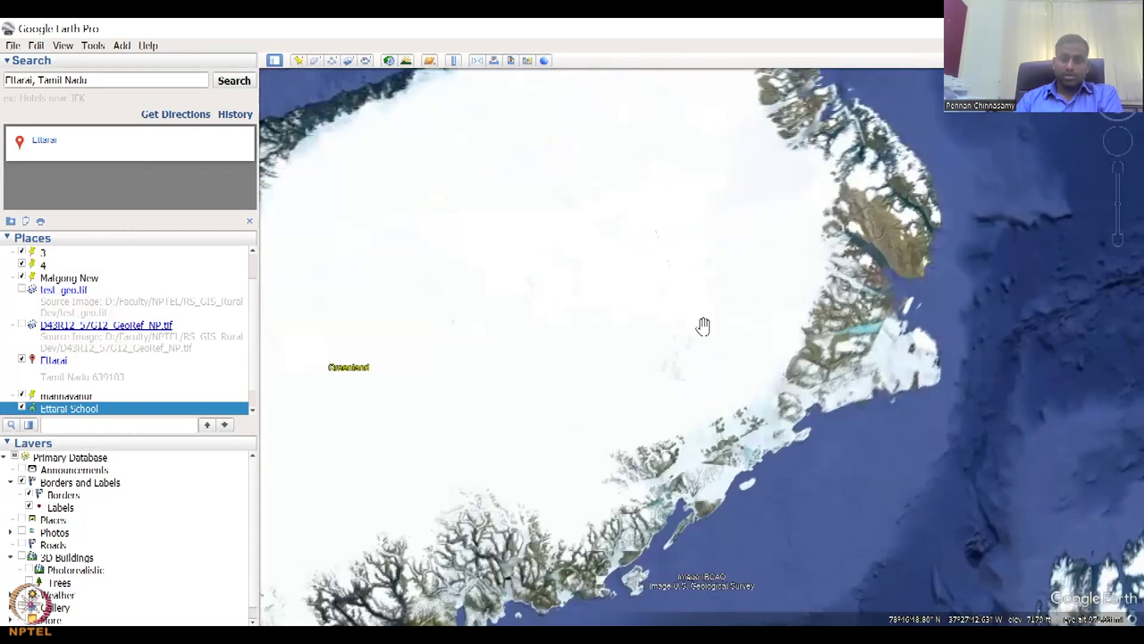
scroll(703, 326, "down", 2)
scroll(702, 327, "down", 3)
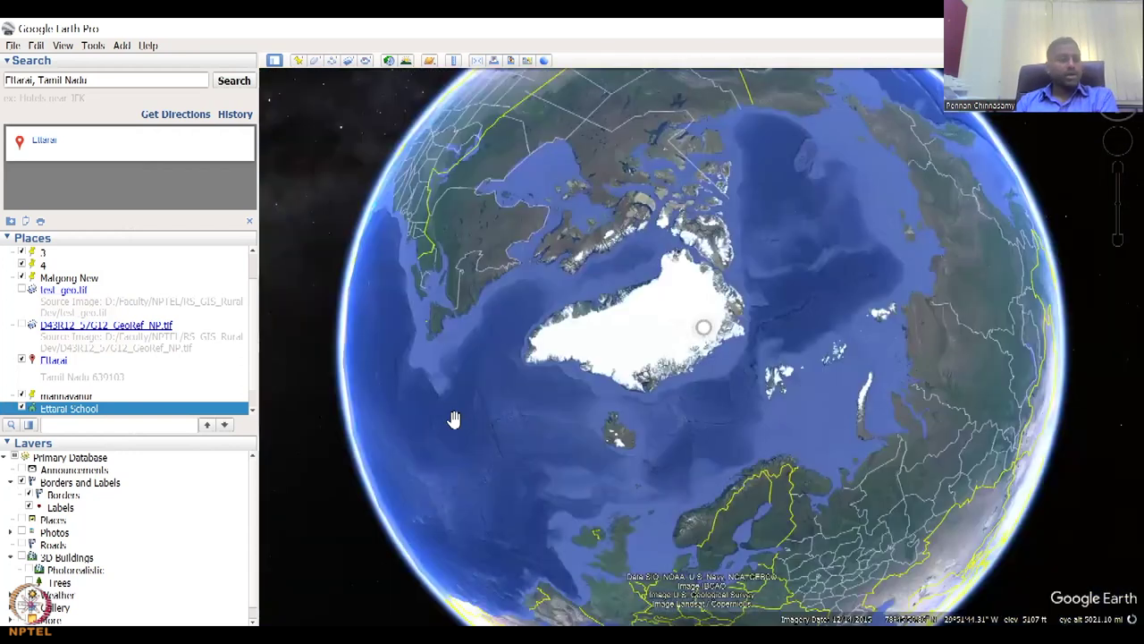
- Fly to the saved Ettarai placemark and frame the village's housing together with Ettarai School
left_click(150, 364)
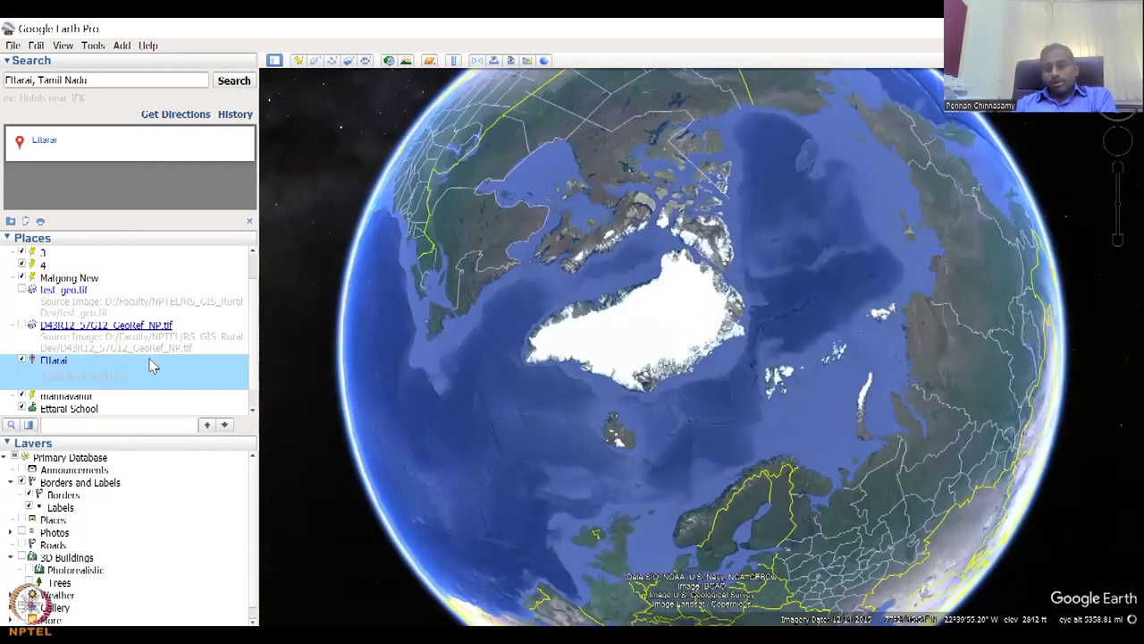
double_click(150, 364)
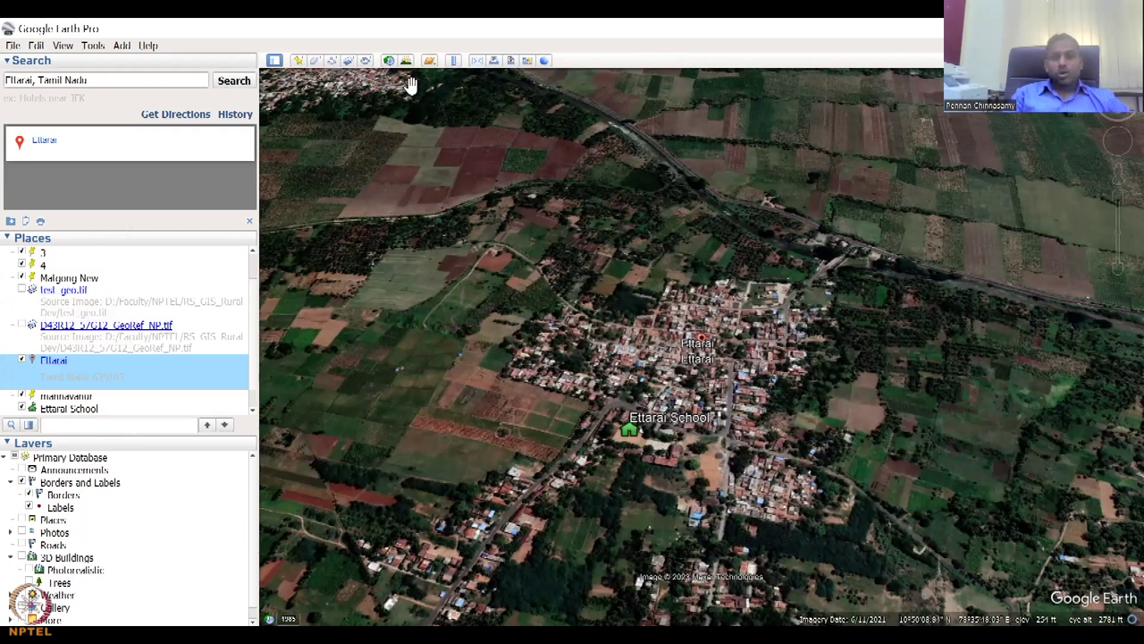
scroll(563, 299, "down", 2)
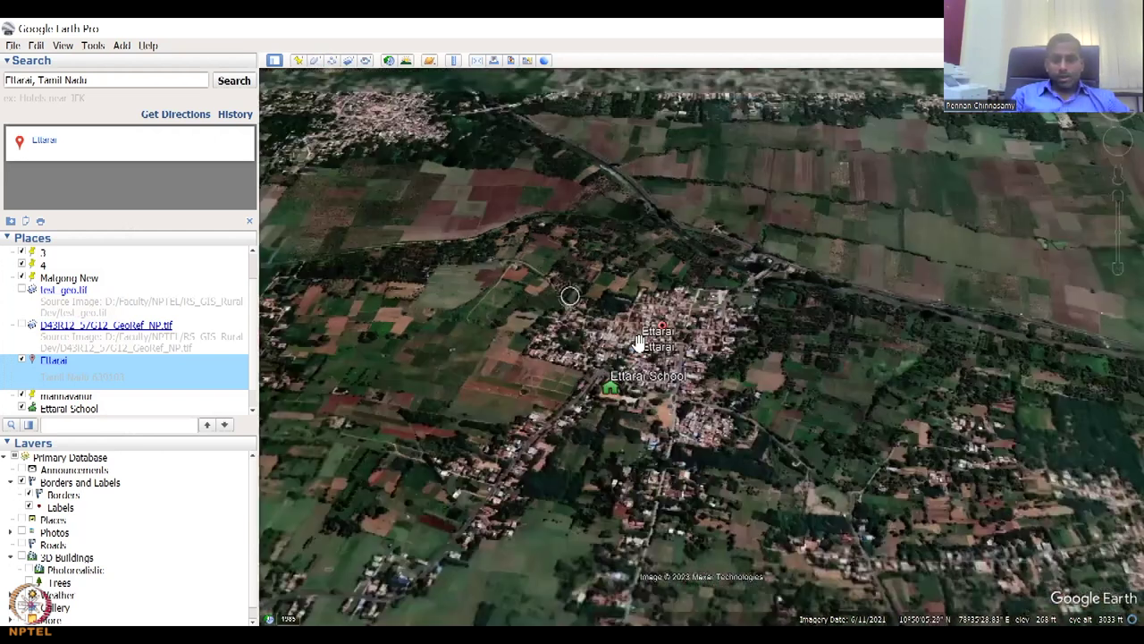
scroll(583, 458, "up", 2)
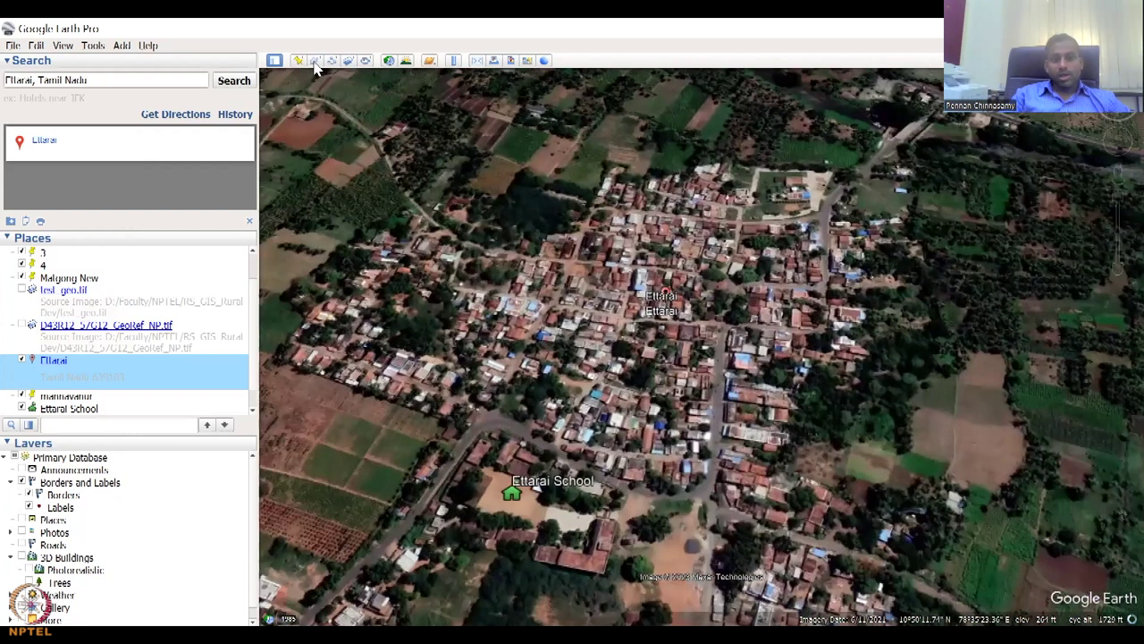
left_click(314, 61)
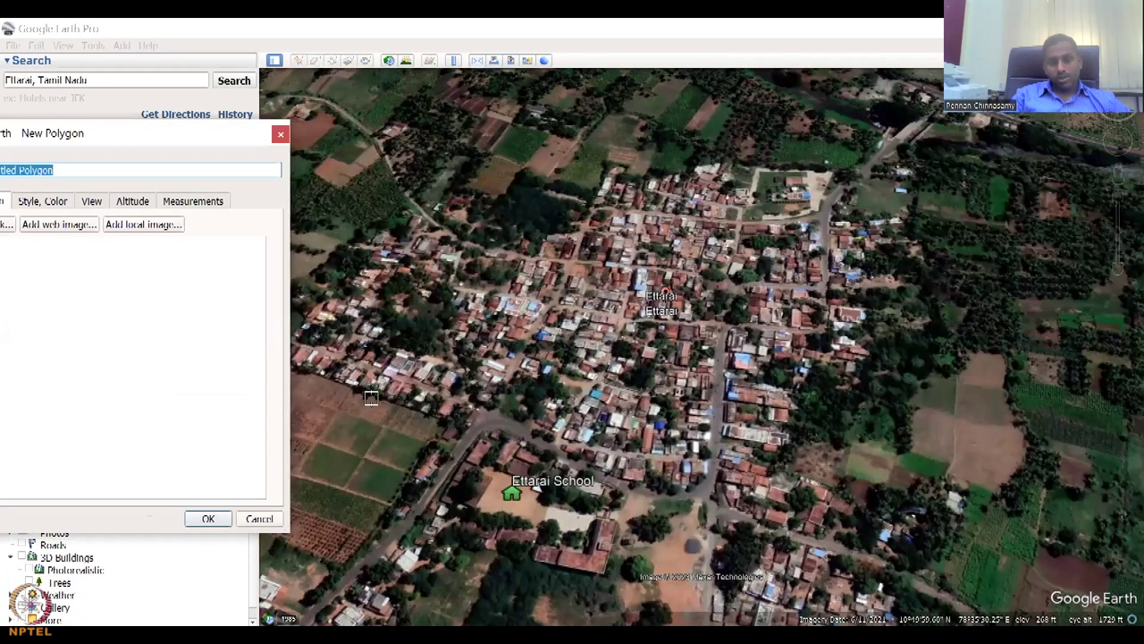
left_click(150, 141)
key("Escape")
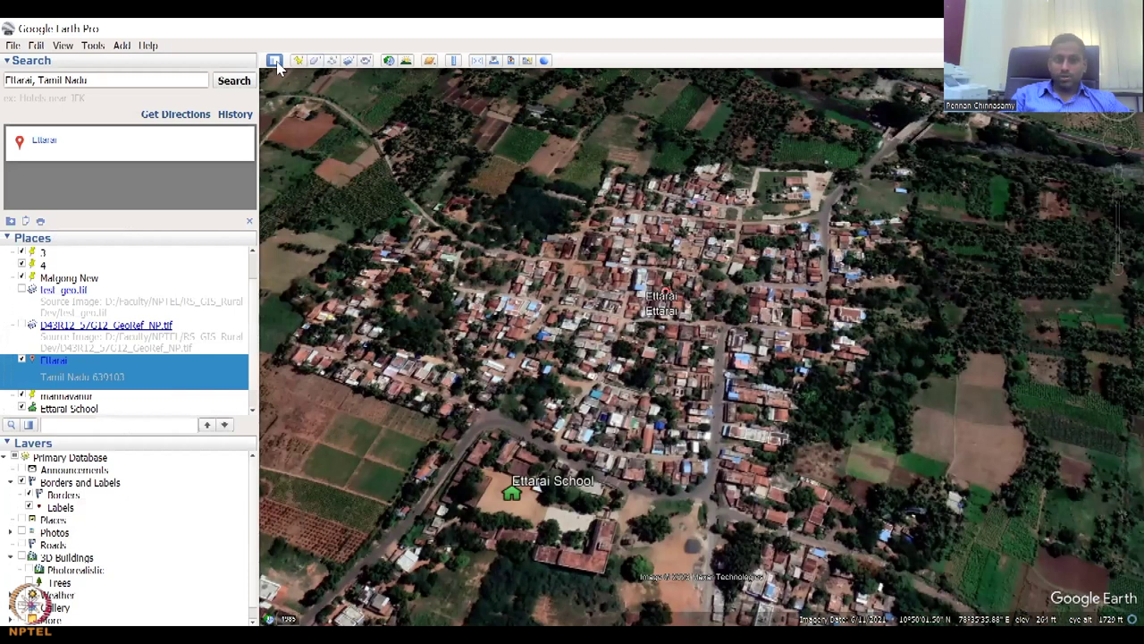
- Hide the sidebar to see Ettarai across the full map view, and show it again
left_click(275, 61)
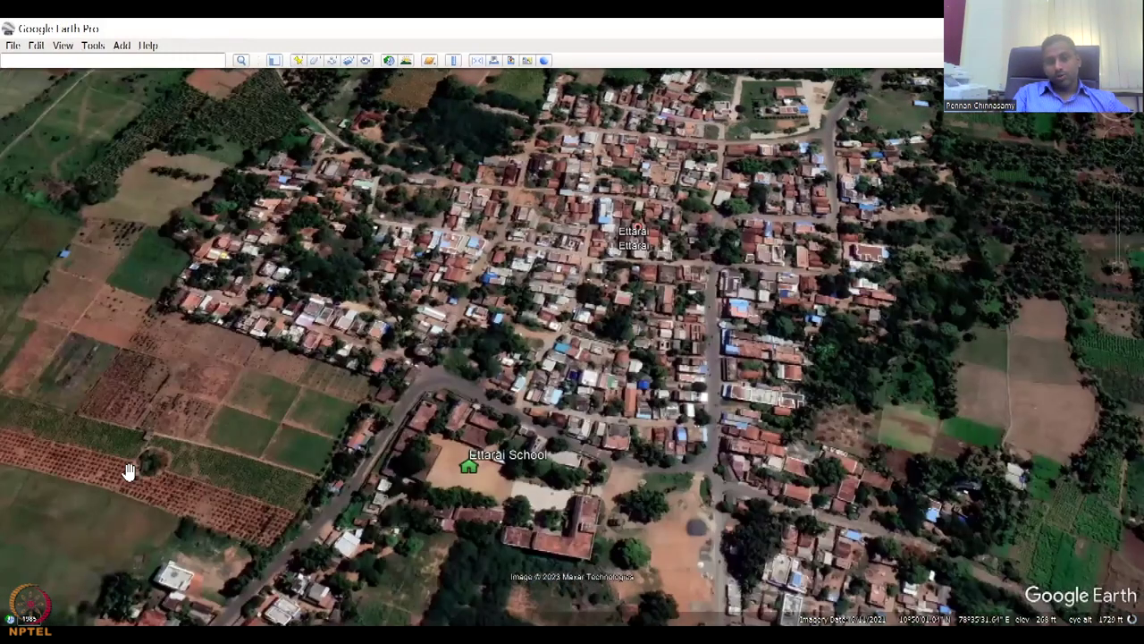
left_click_drag(460, 308, 572, 249)
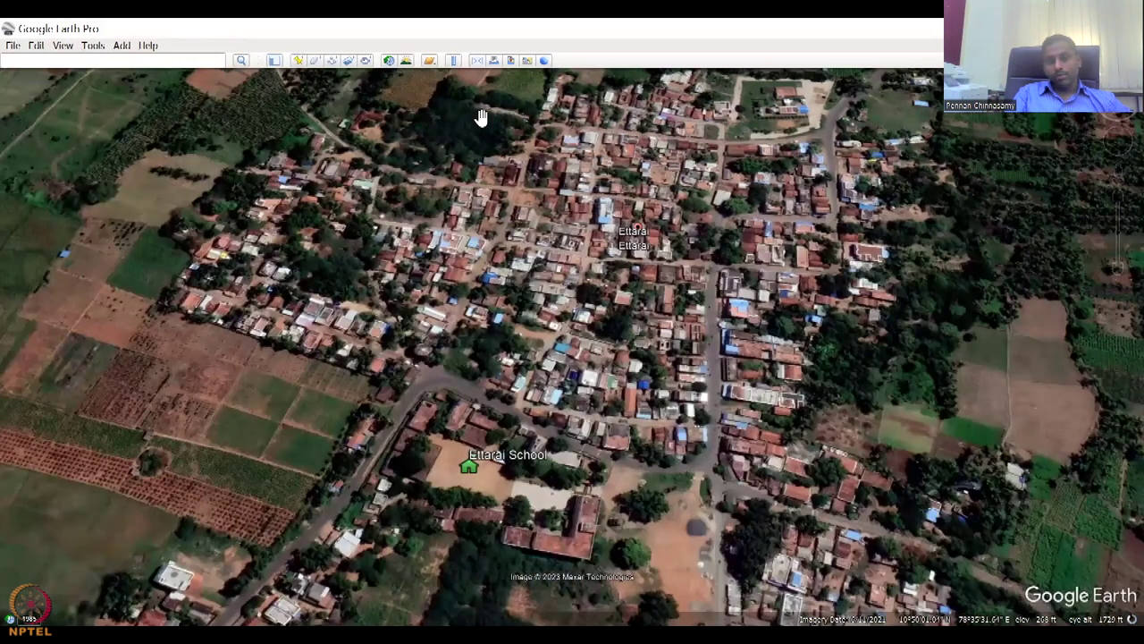
left_click(276, 65)
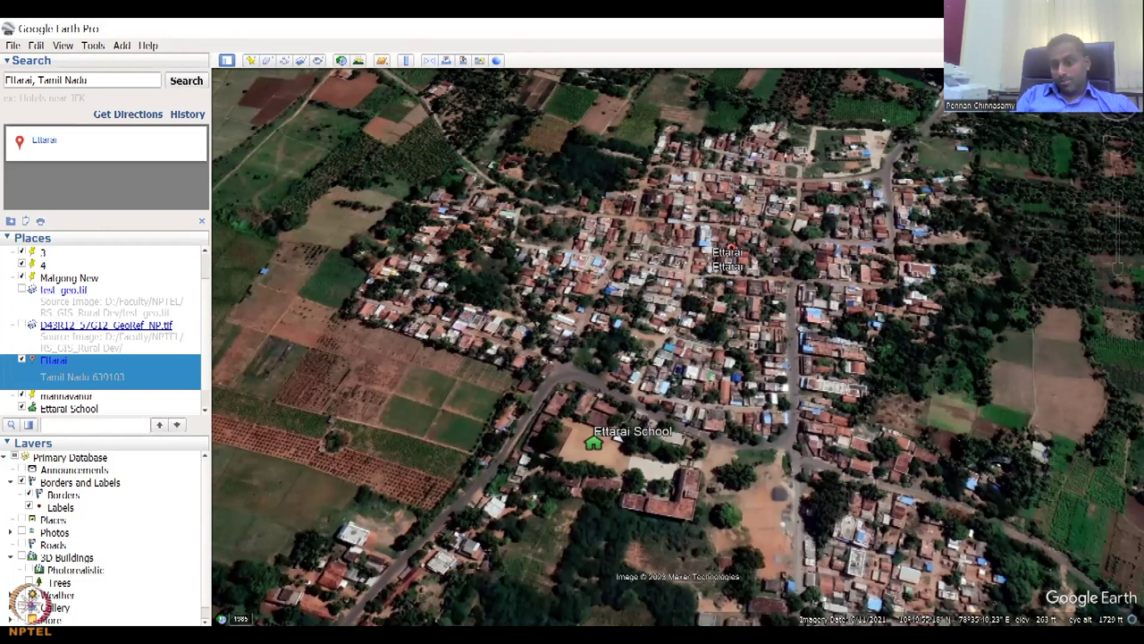
- Create a new path named Ettarai Housing and save it without any points
left_click(283, 63)
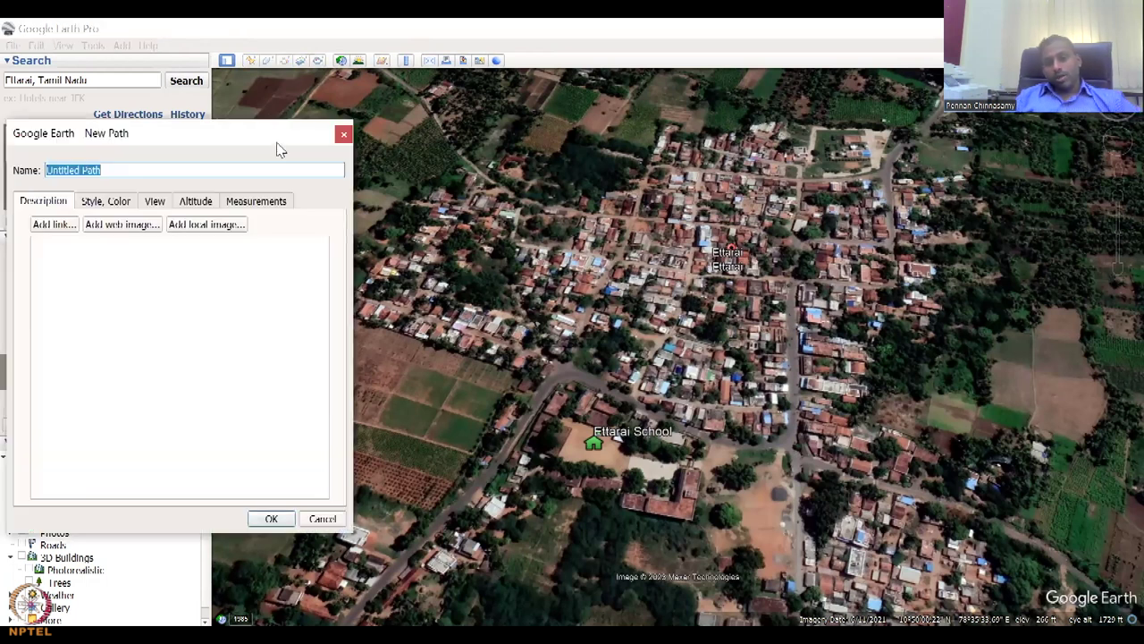
type("Ettarai Housing")
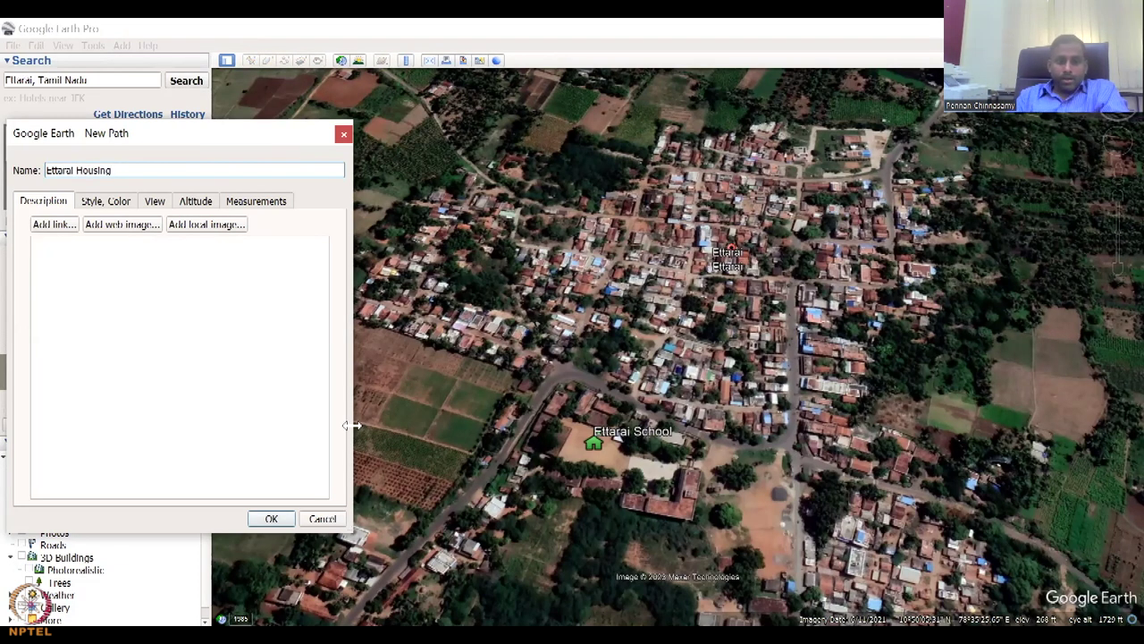
left_click(278, 518)
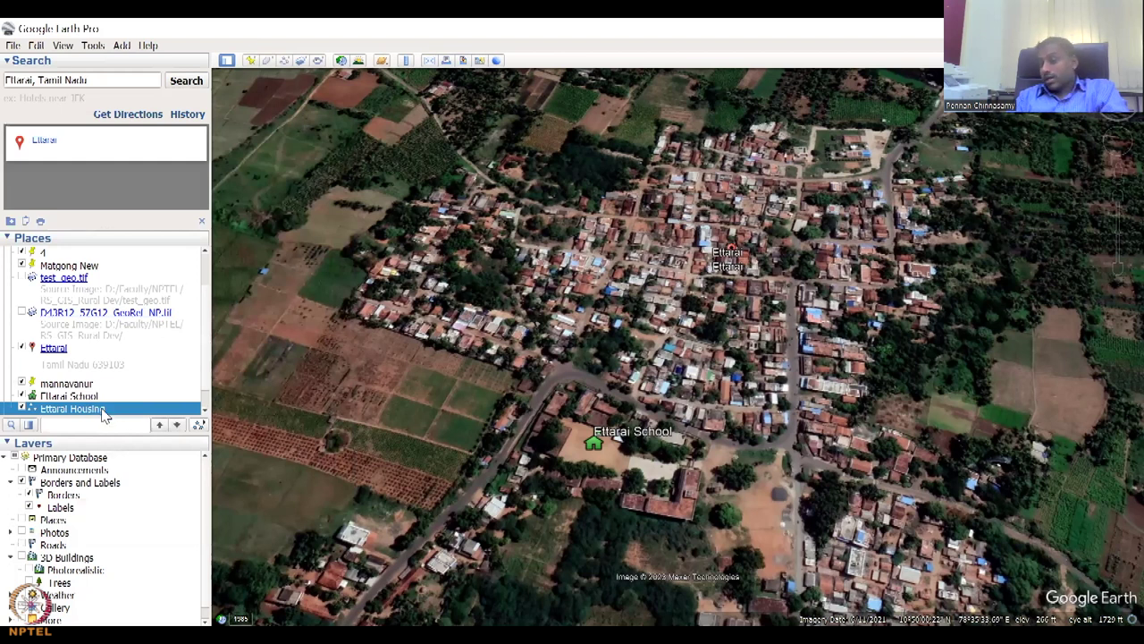
- Reopen the Ettarai Housing path for editing and trace the village's southwestern and western edge, from near the road bend to the northwestern houses
right_click(105, 411)
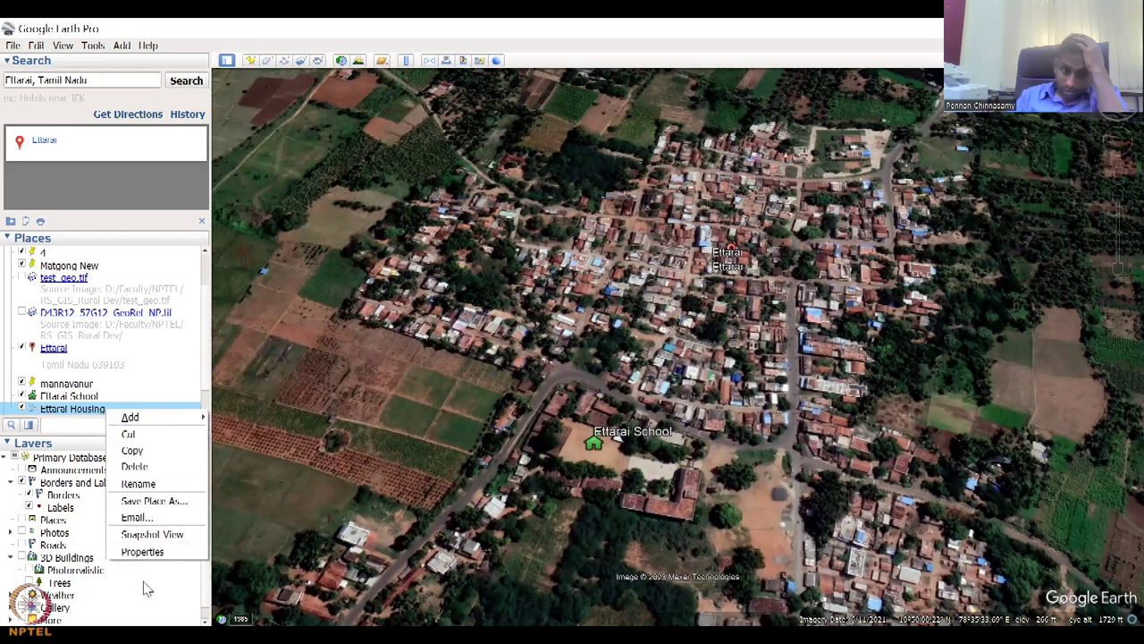
left_click(143, 553)
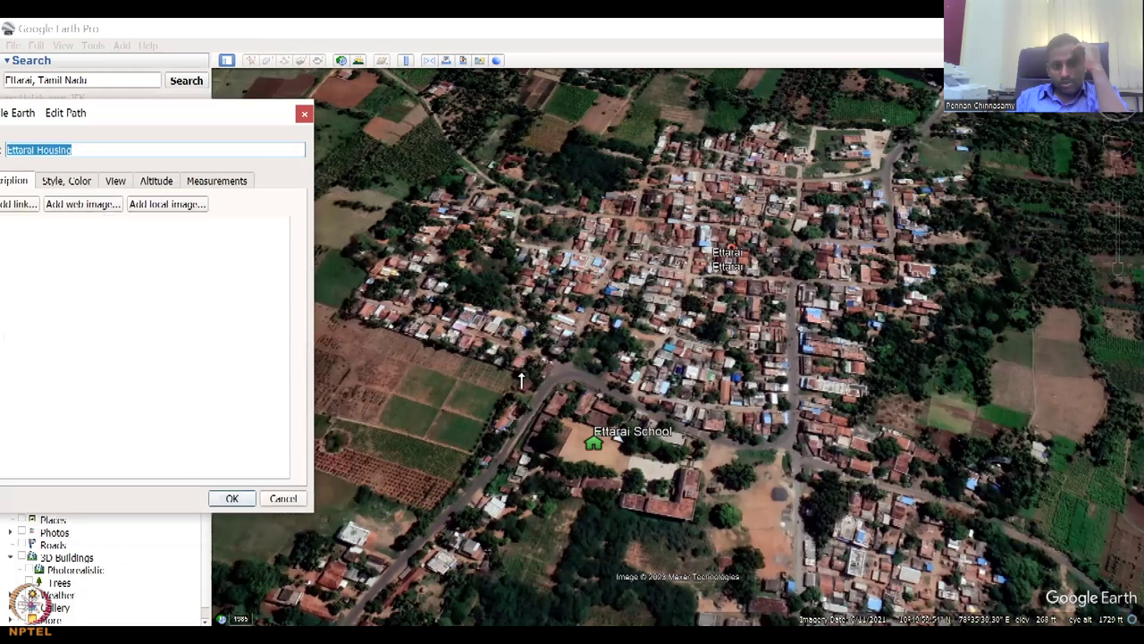
left_click(521, 374)
left_click(437, 347)
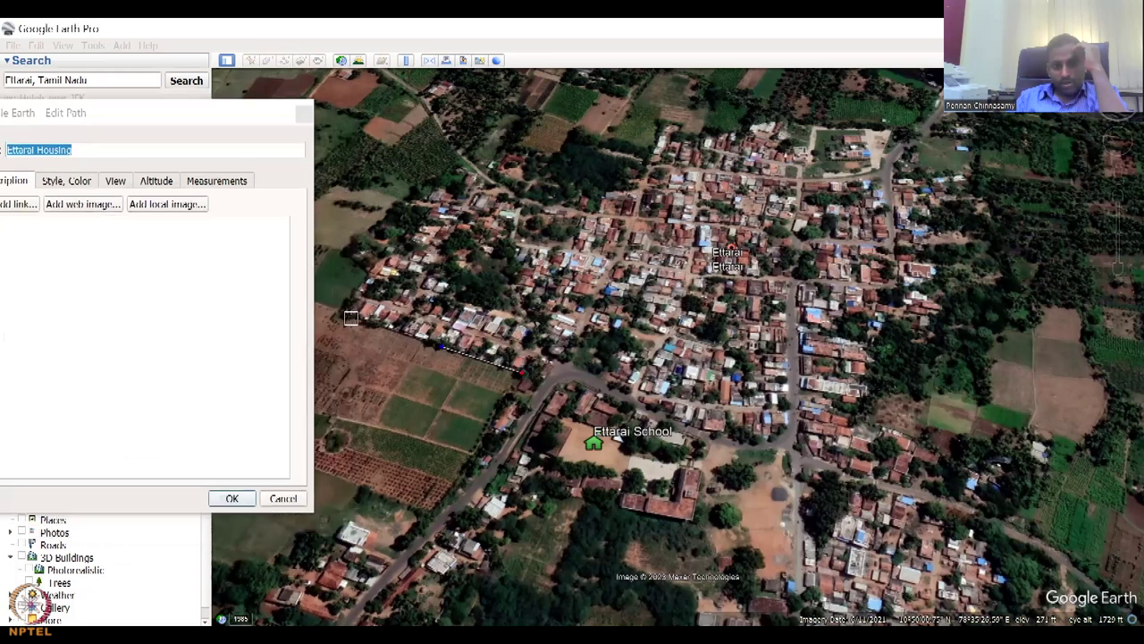
left_click(342, 313)
left_click(369, 281)
left_click(346, 253)
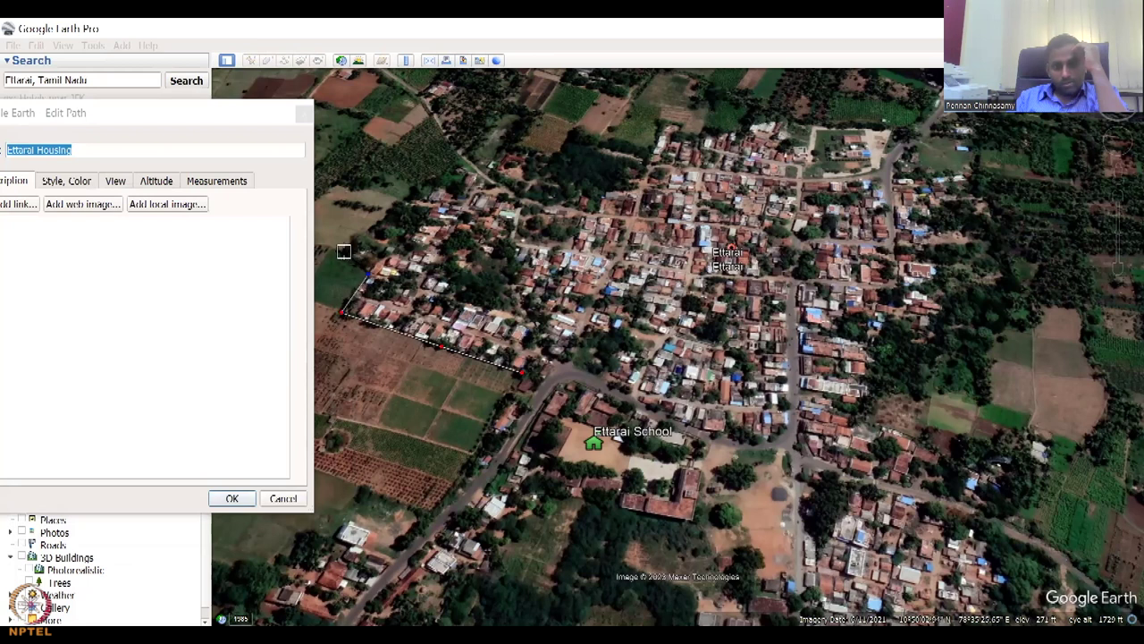
left_click(396, 201)
left_click(502, 190)
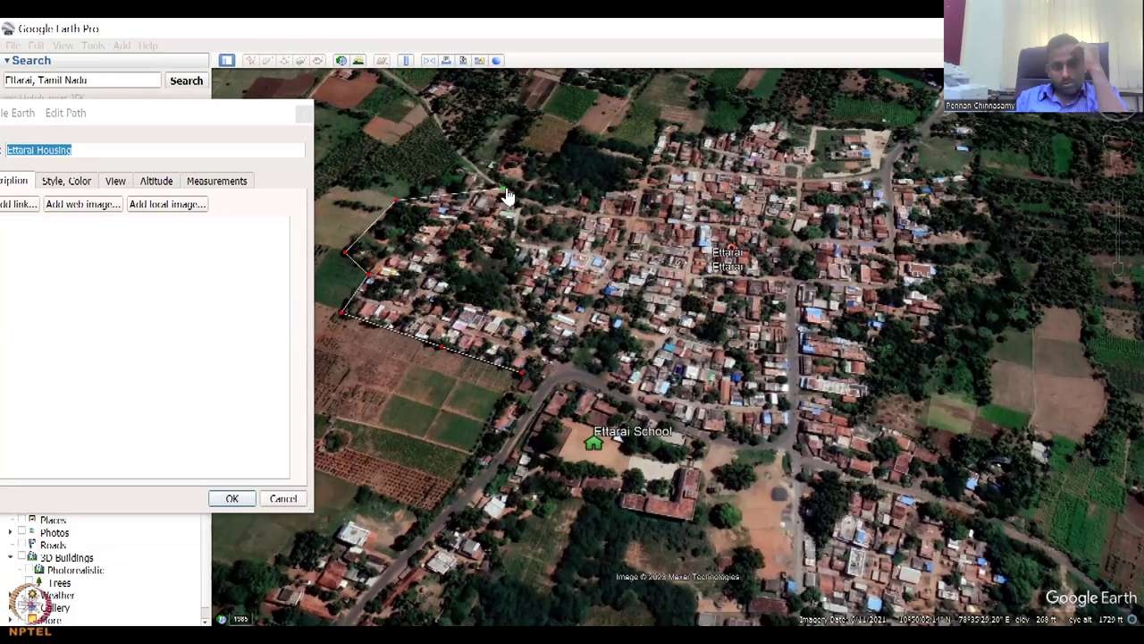
- Continue the Ettarai Housing path along the northern edge of the houses and around the northeastern corner past the main road
left_click(631, 220)
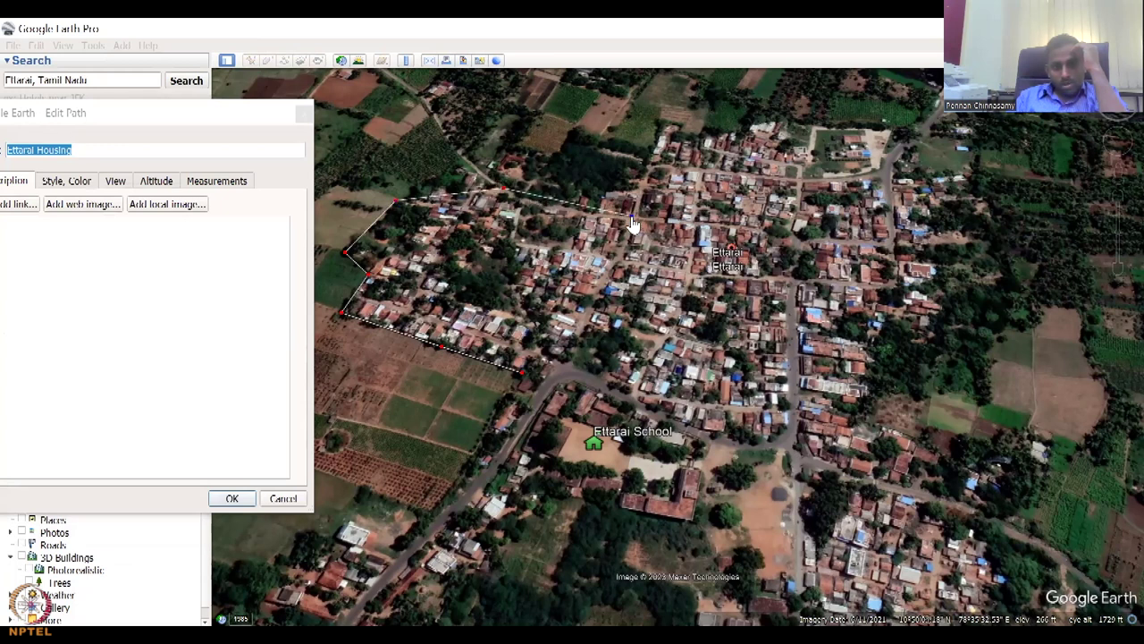
left_click(665, 140)
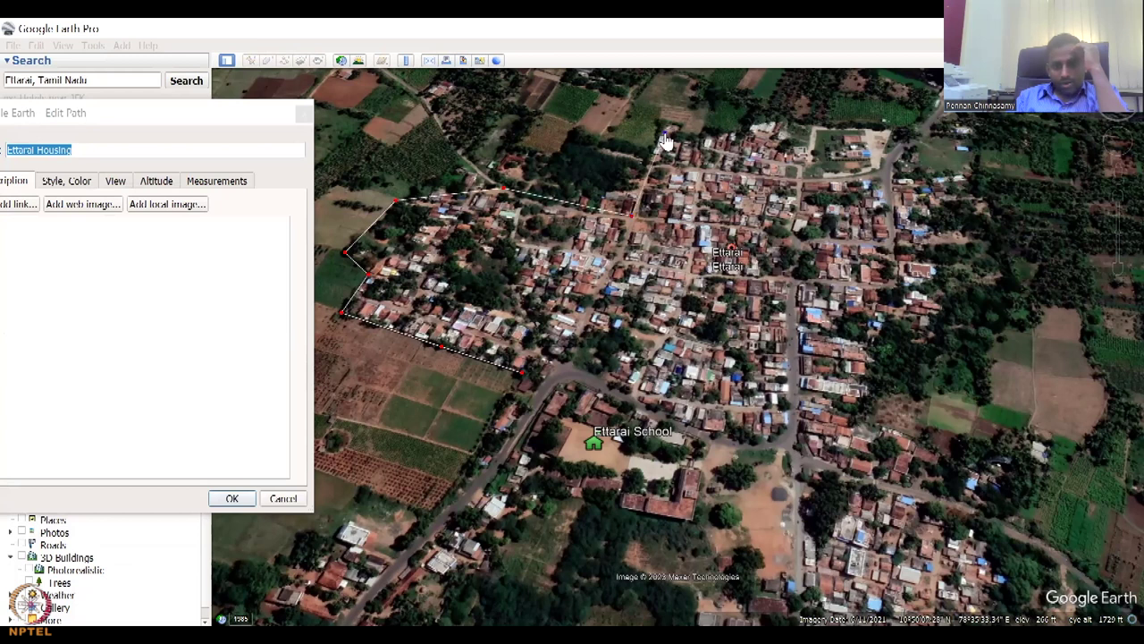
left_click(709, 142)
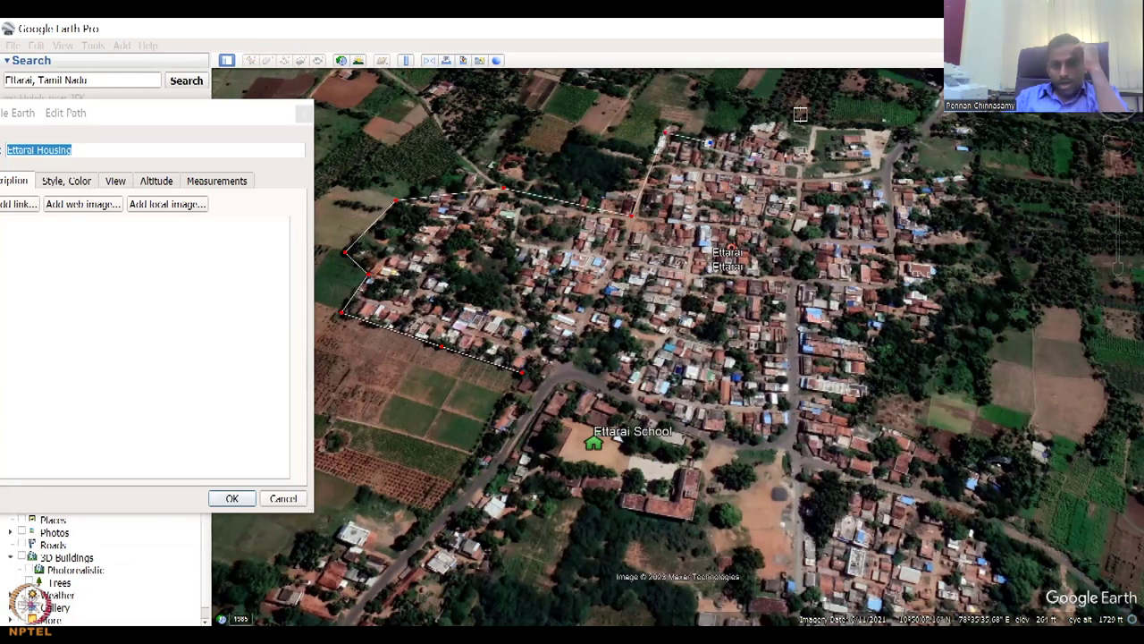
left_click(805, 127)
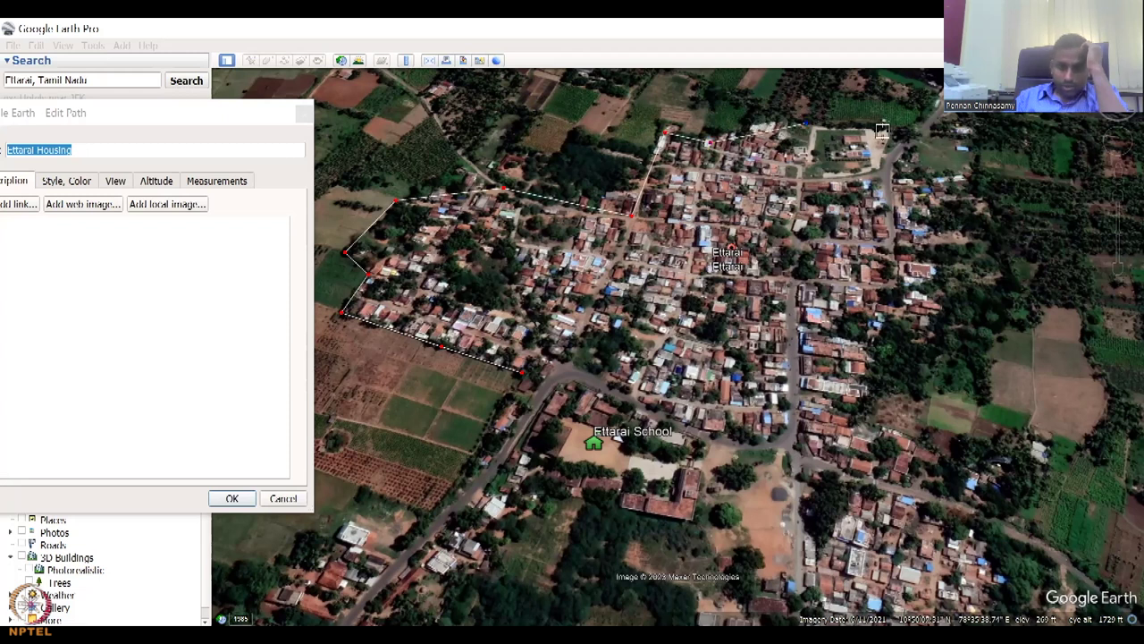
left_click(896, 129)
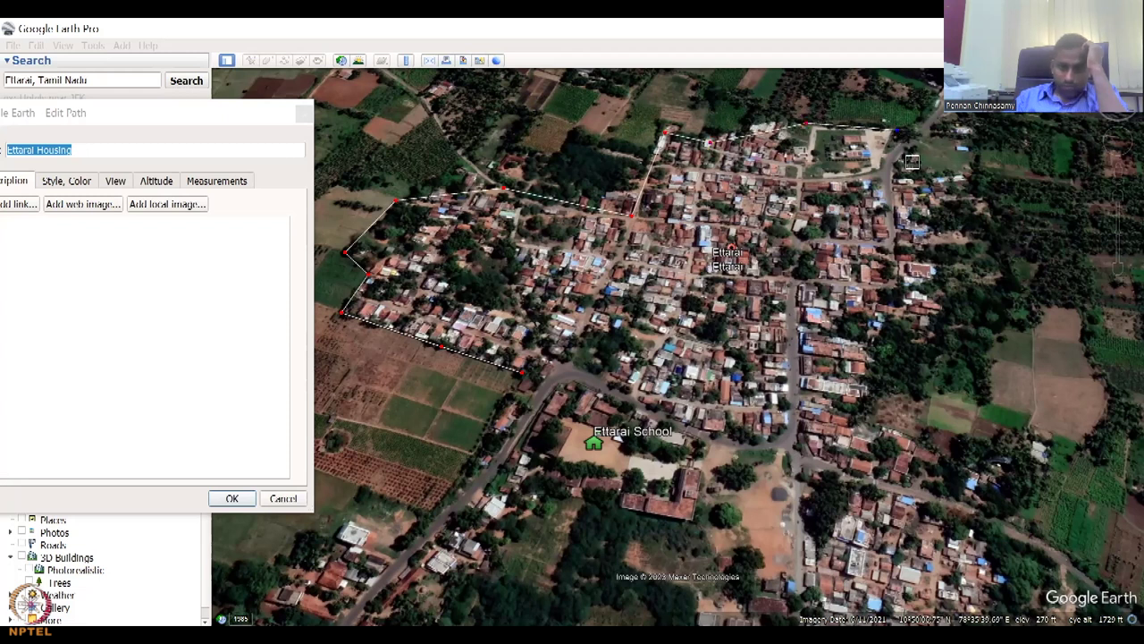
left_click(931, 182)
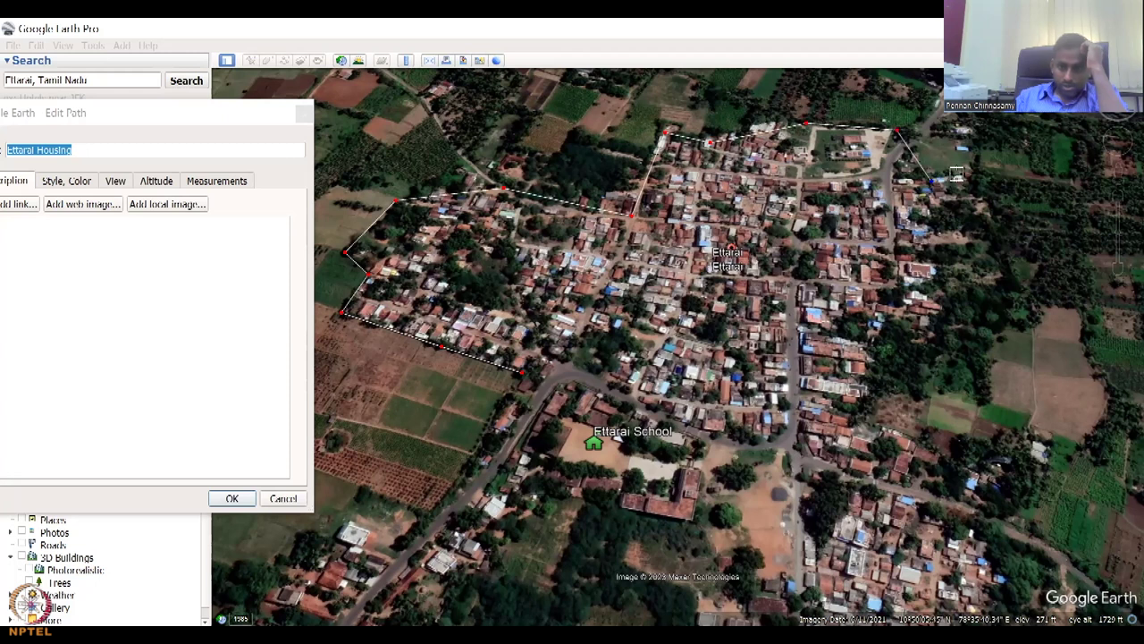
left_click(925, 225)
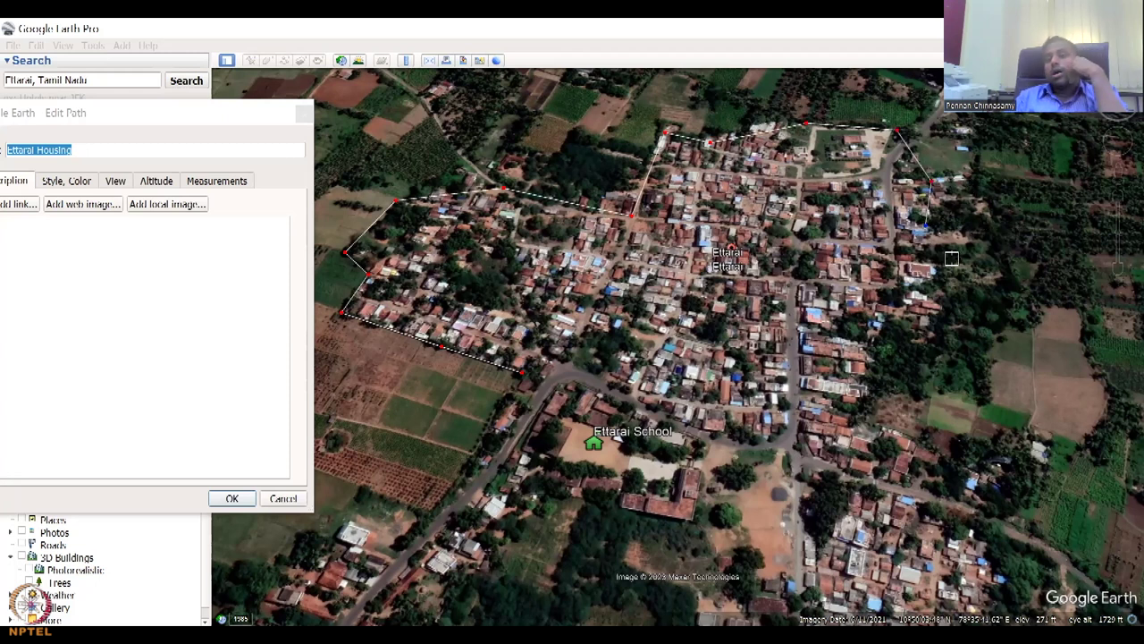
- Extend the path down the village's eastern edge, following the indentation around the trees to the houses beside the open field
left_click(928, 294)
left_click(941, 311)
left_click(934, 336)
left_click(904, 337)
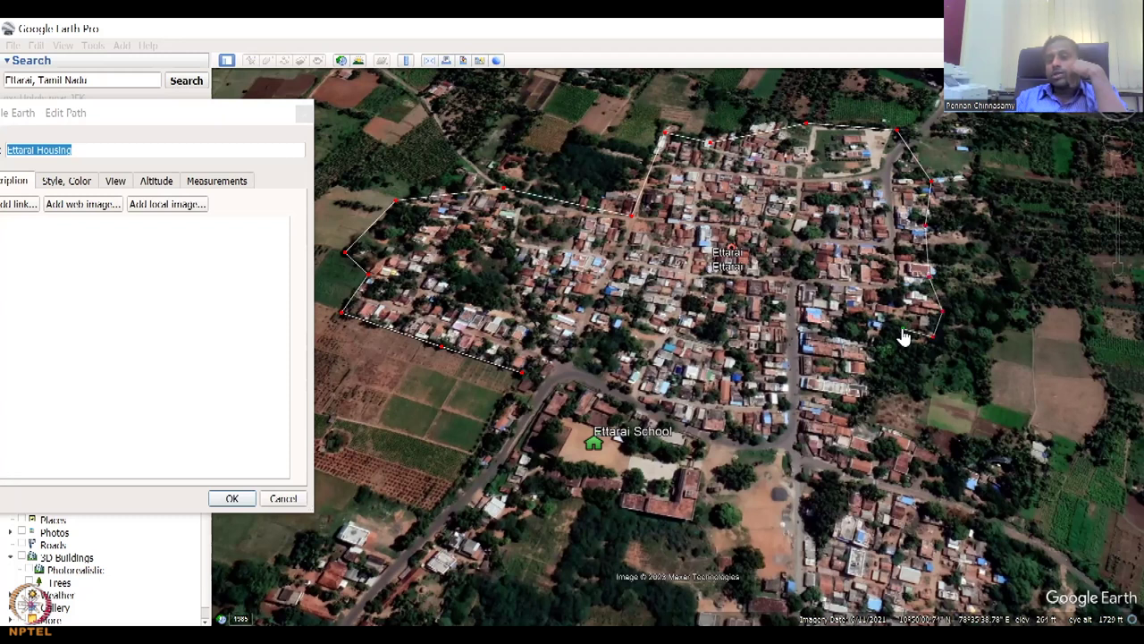
left_click(871, 321)
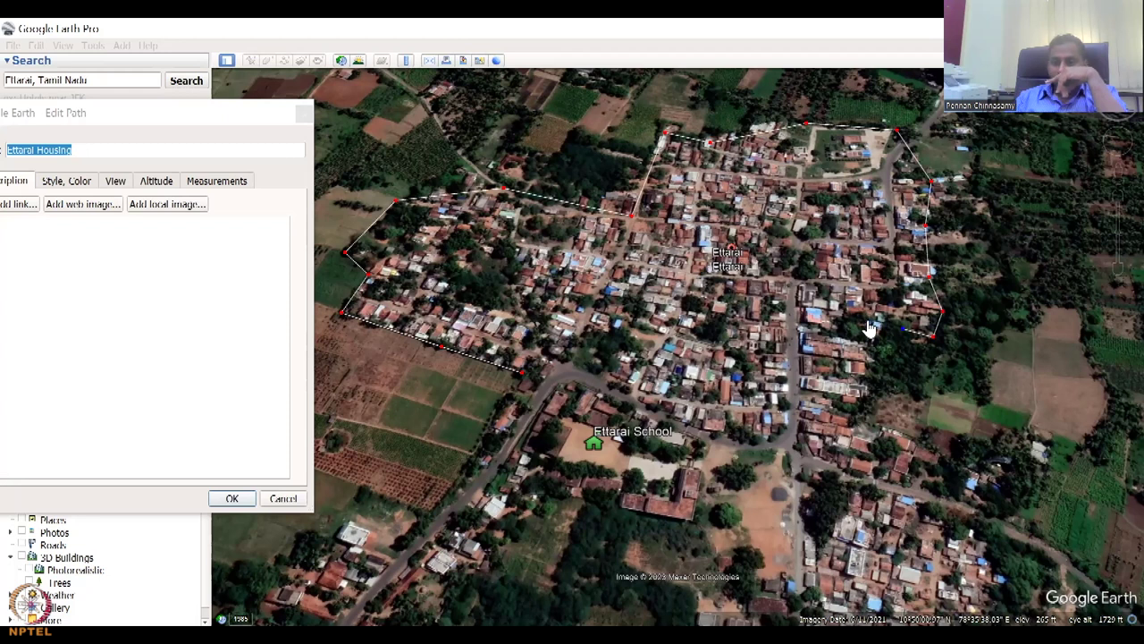
left_click(847, 323)
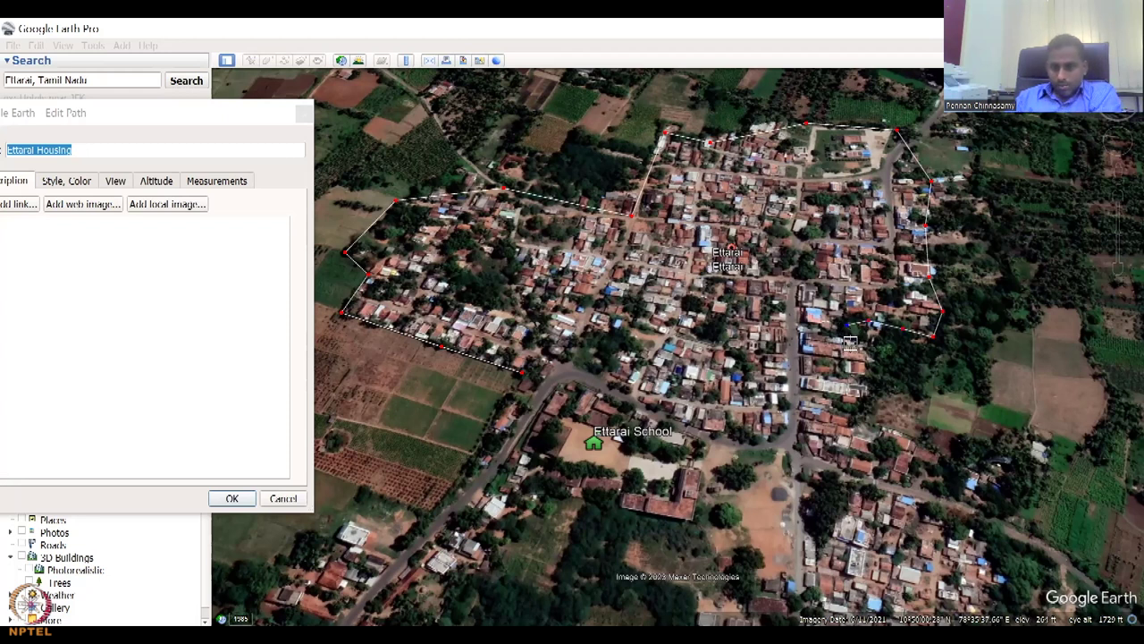
left_click(840, 338)
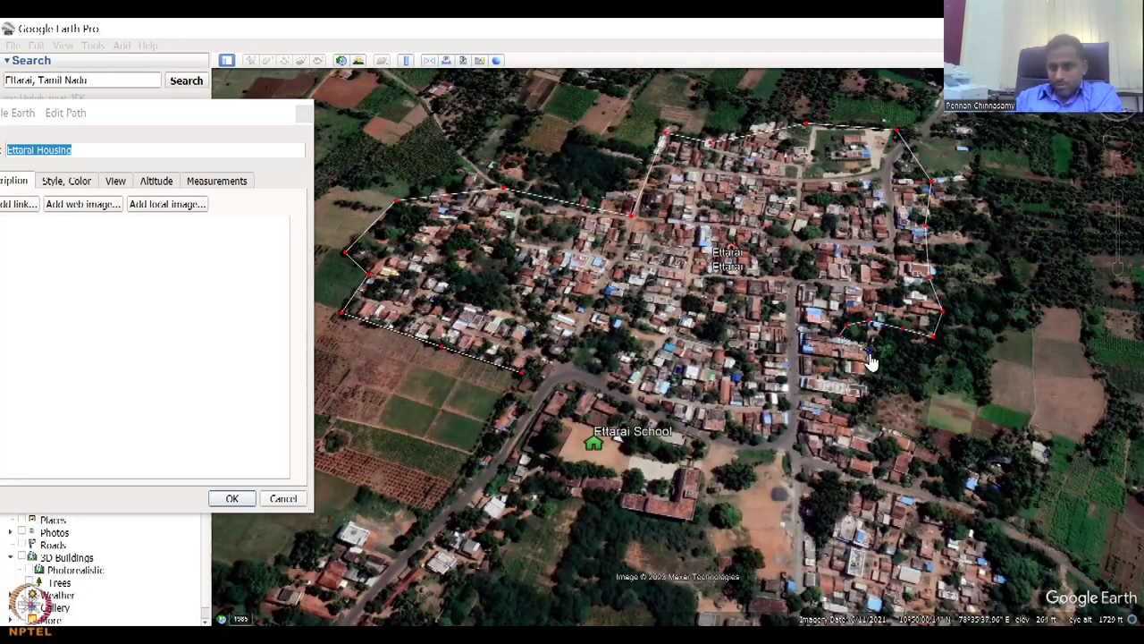
left_click(869, 385)
left_click(853, 410)
left_click(864, 428)
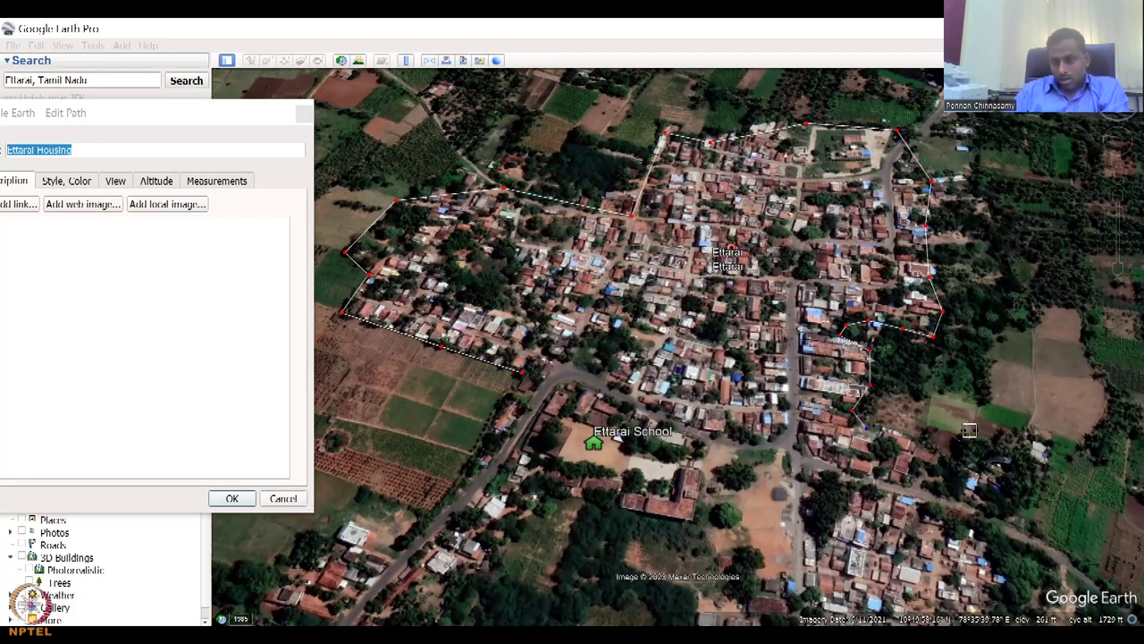
left_click(886, 431)
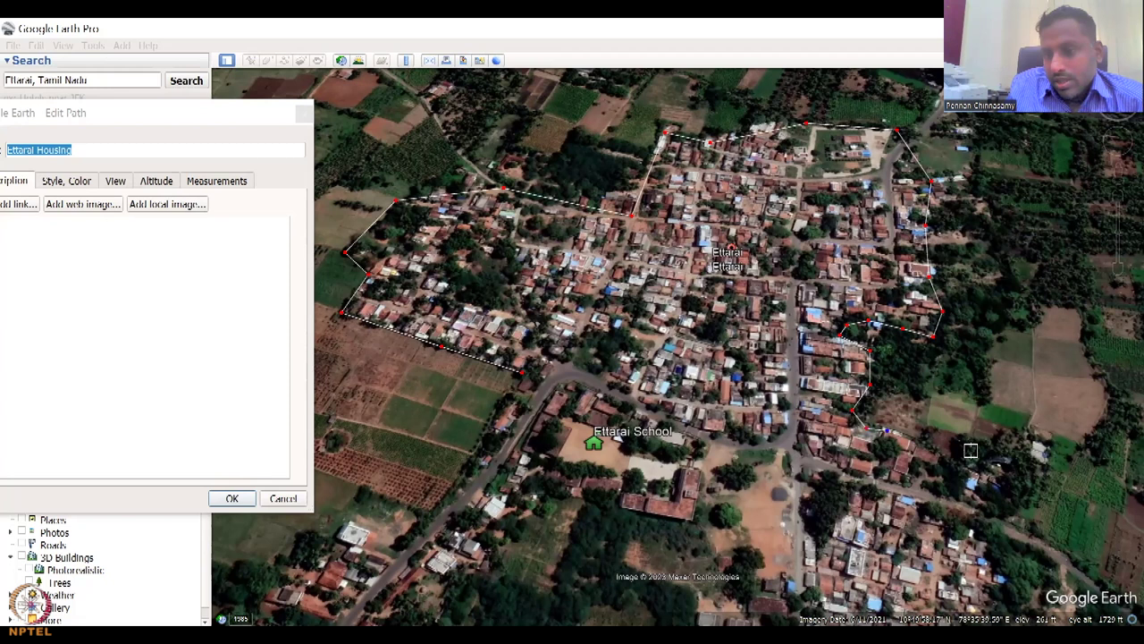
left_click(990, 471)
left_click(956, 543)
left_click_drag(969, 513, 971, 501)
mouse_move(901, 506)
left_mouse_down()
mouse_move(850, 513)
mouse_move(887, 542)
mouse_move(831, 534)
left_mouse_up()
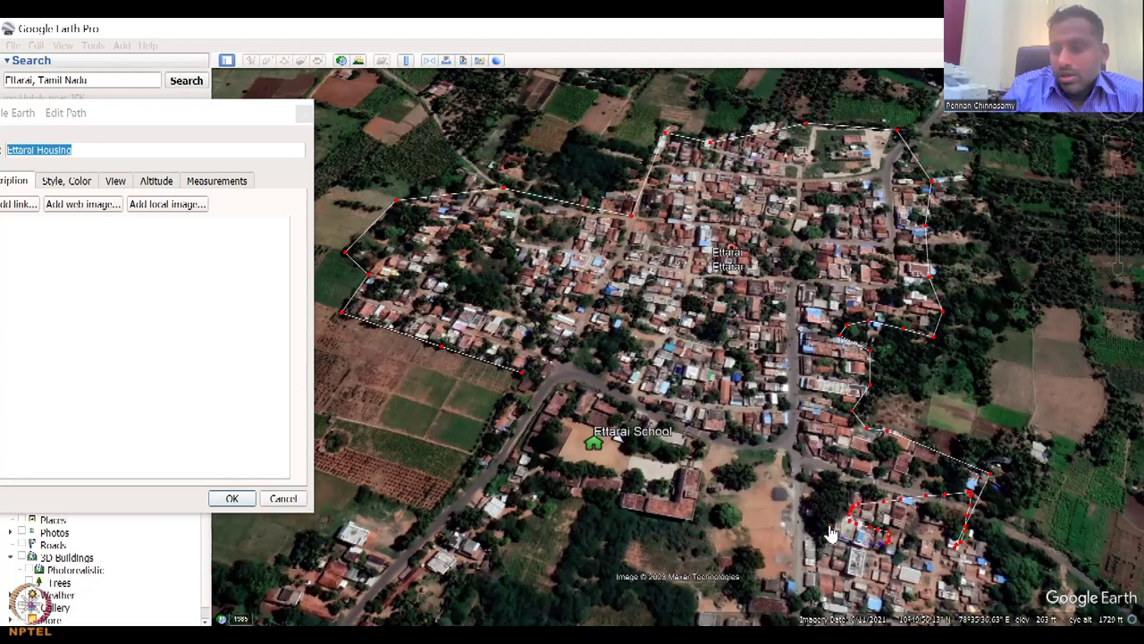
key("Delete")
key("Delete")
key("Delete")
key("Delete")
key("Delete")
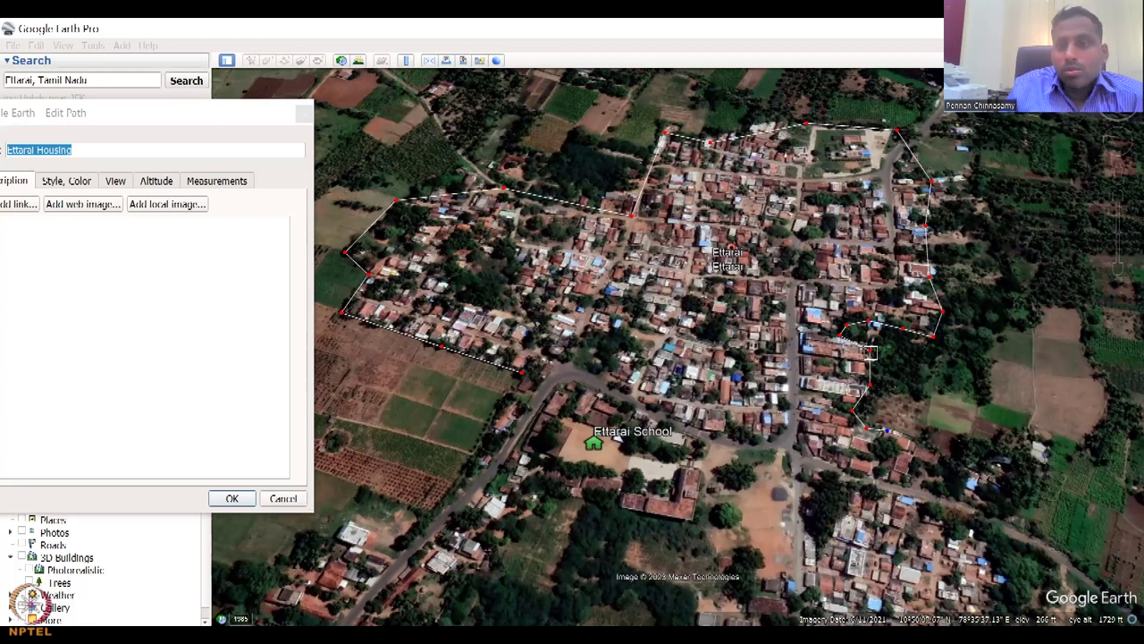
- Trace the path around the southeastern housing cluster and back along the road above Ettarai School to its starting point, and save it
scroll(865, 383, "down", 1)
scroll(887, 420, "down", 1)
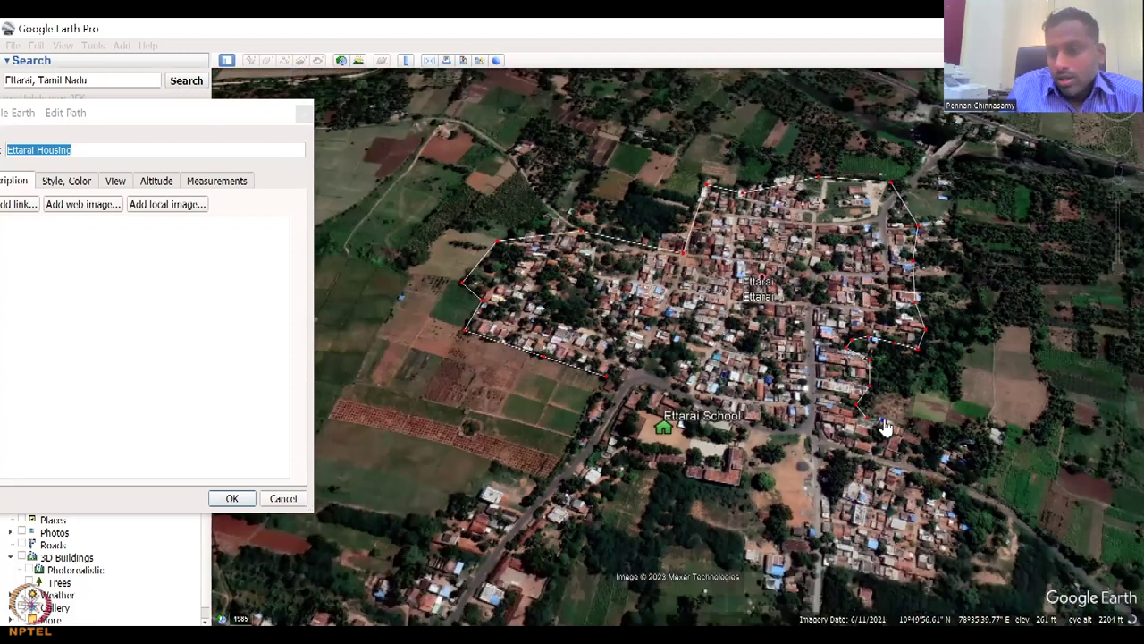
left_click(911, 425)
mouse_move(941, 458)
left_mouse_down()
mouse_move(973, 455)
mouse_move(953, 482)
mouse_move(962, 519)
mouse_move(934, 582)
mouse_move(846, 585)
mouse_move(825, 561)
mouse_move(819, 444)
mouse_move(724, 418)
mouse_move(749, 419)
mouse_move(605, 378)
left_mouse_up()
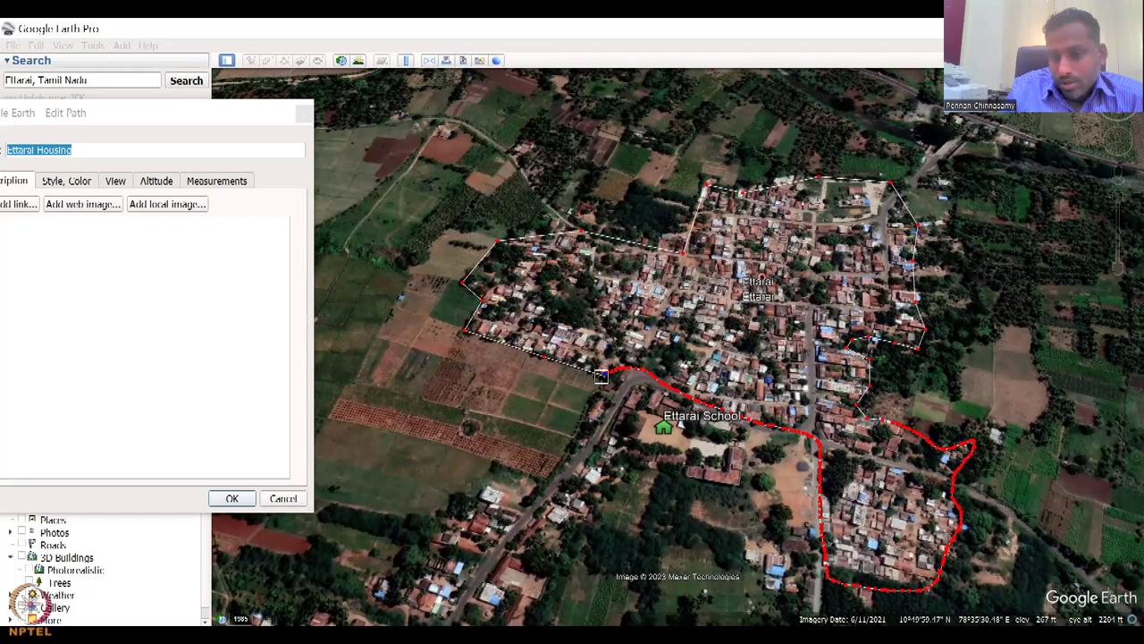
scroll(606, 385, "up", 2)
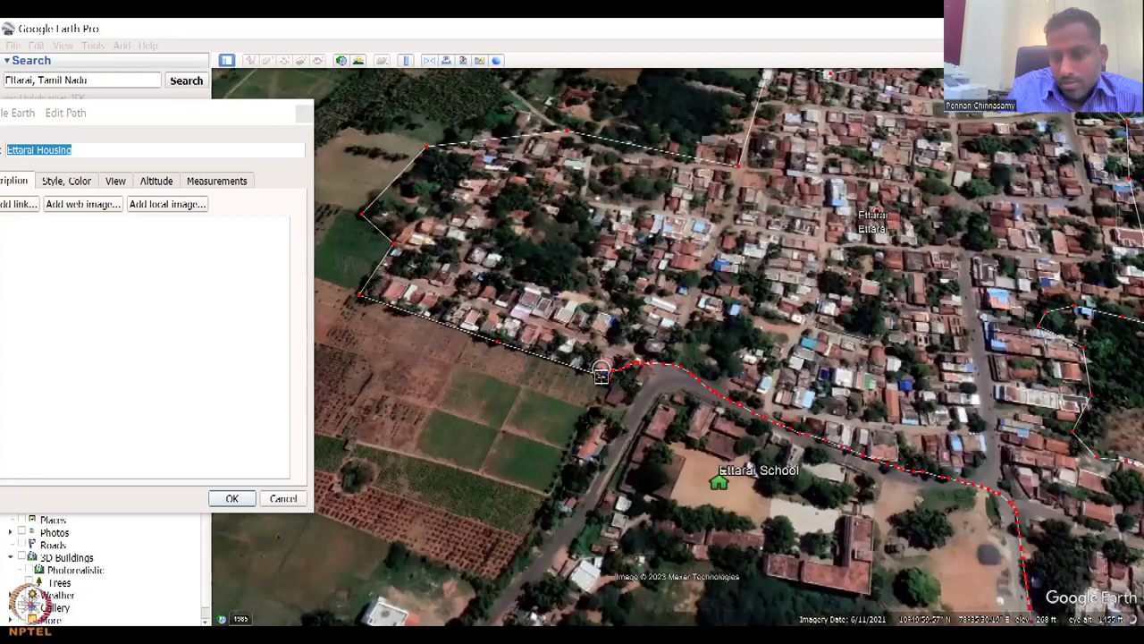
scroll(617, 393, "up", 2)
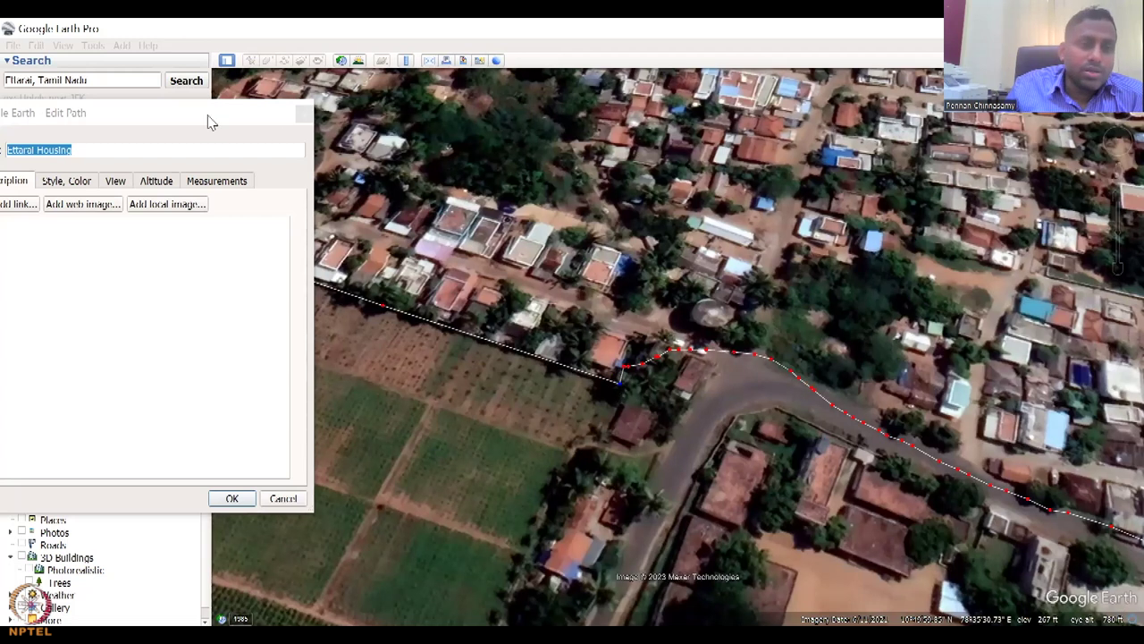
left_click(260, 468)
left_click(232, 498)
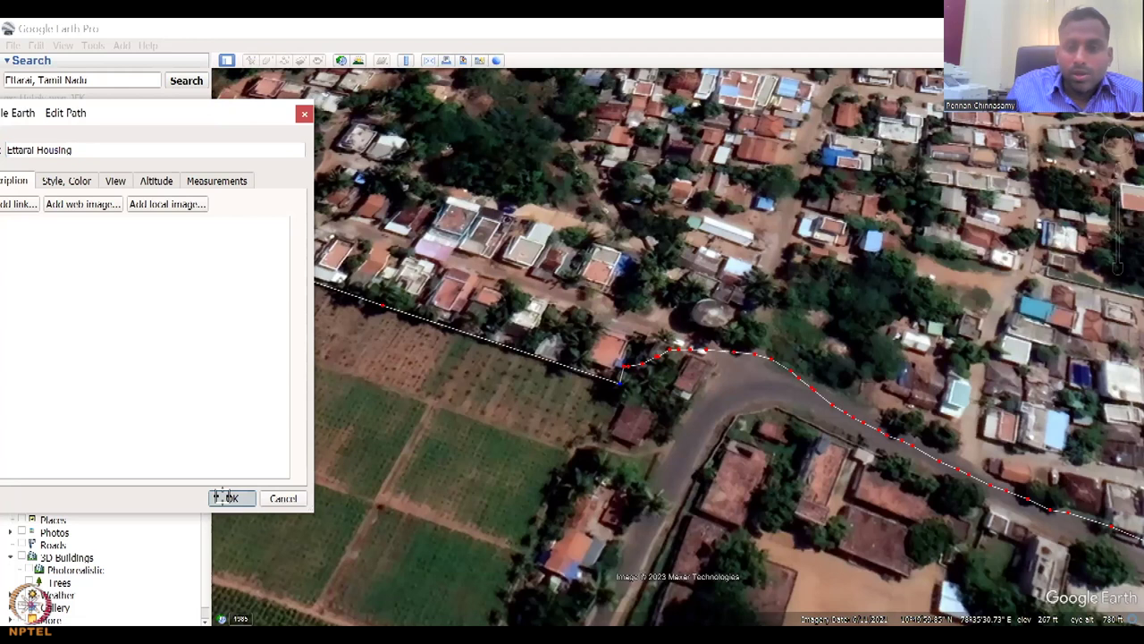
- Restyle the Ettarai Housing path with a red line of width 2
scroll(630, 333, "down", 3)
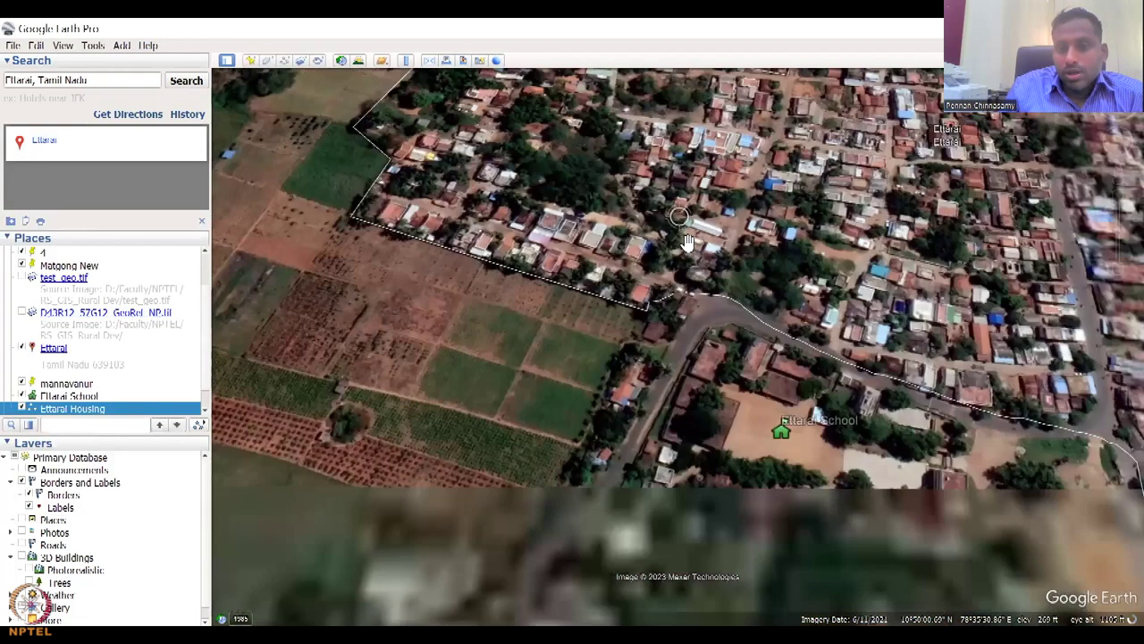
right_click(141, 411)
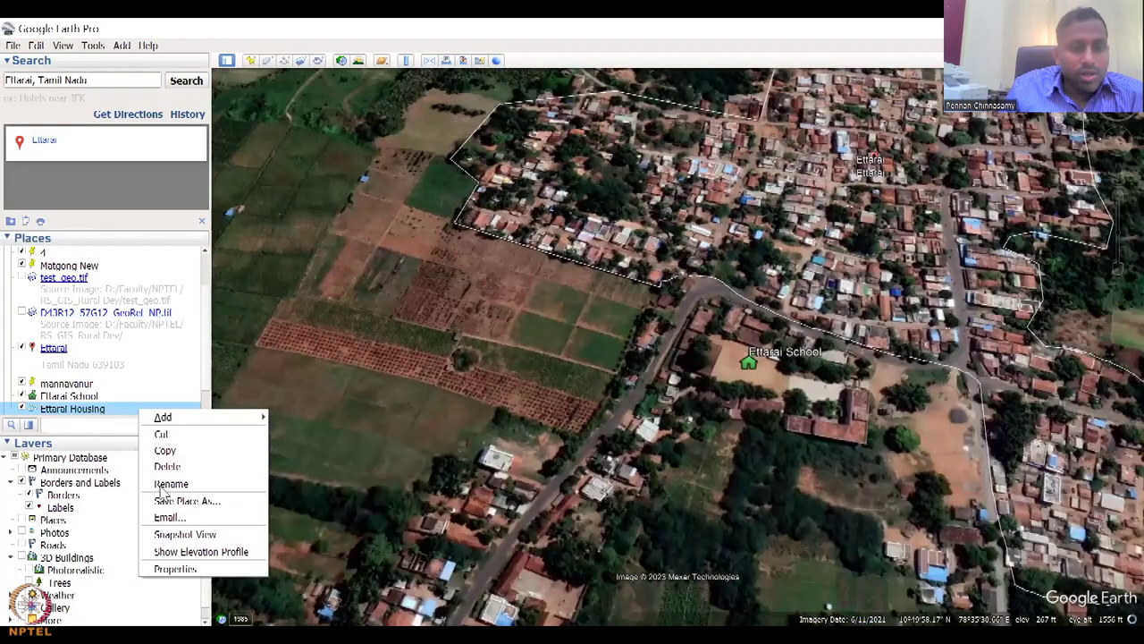
left_click(175, 569)
left_click(107, 180)
left_click(75, 229)
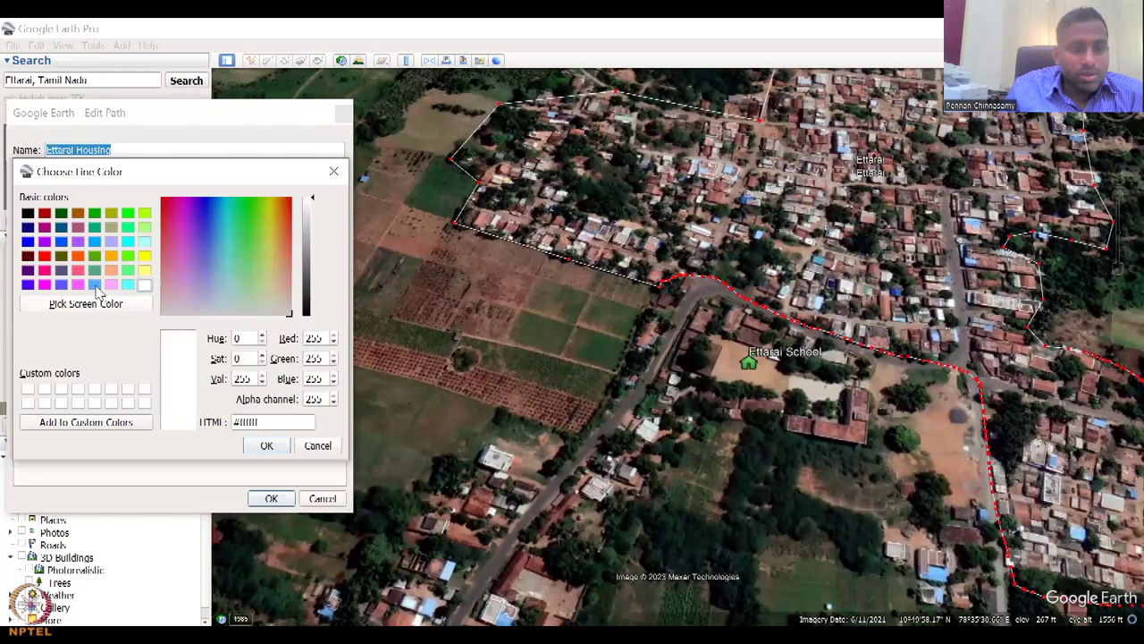
left_click(266, 445)
left_click_drag(137, 228, 116, 230)
type("2")
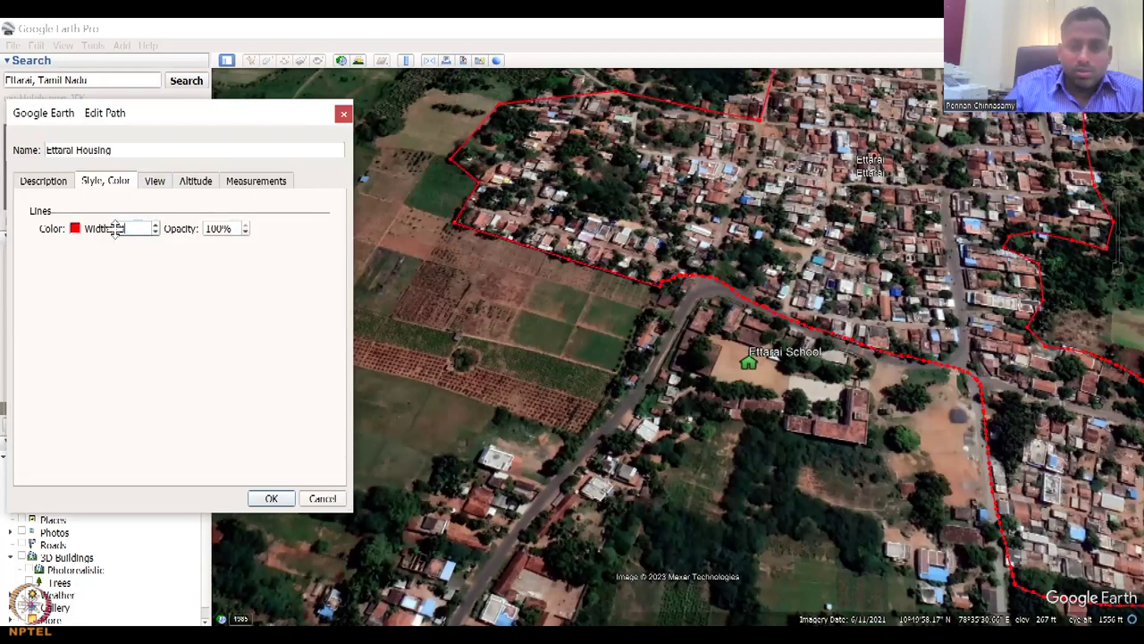
key("Return")
- Frame the entire Ettarai housing boundary together with Ettarai School and the surrounding farmland
left_click_drag(871, 261, 798, 314)
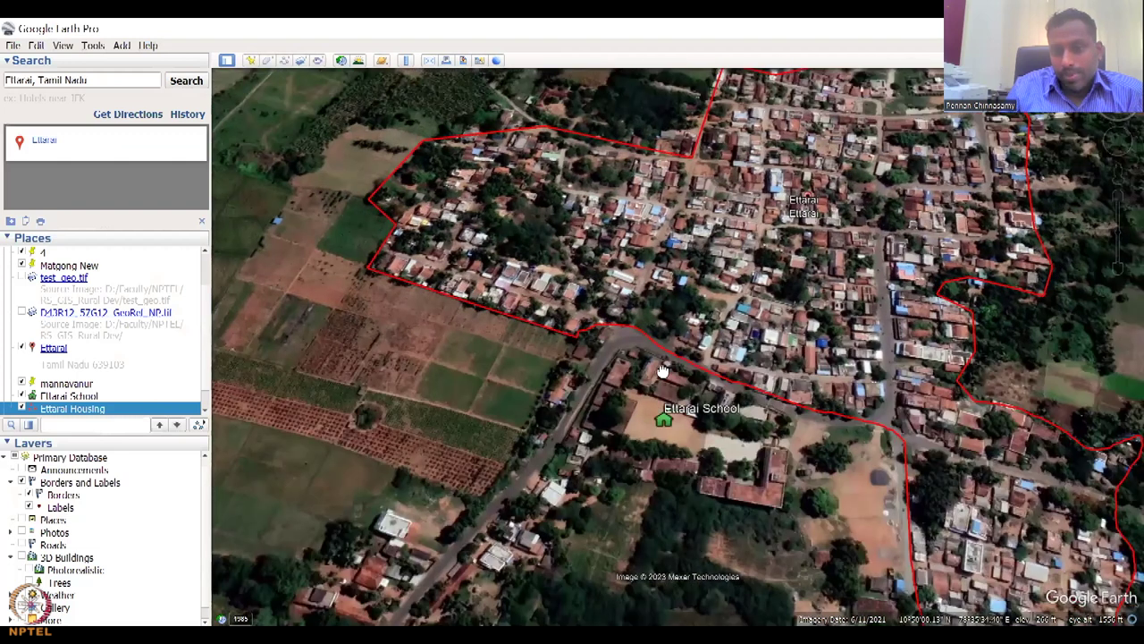
scroll(673, 374, "down", 2)
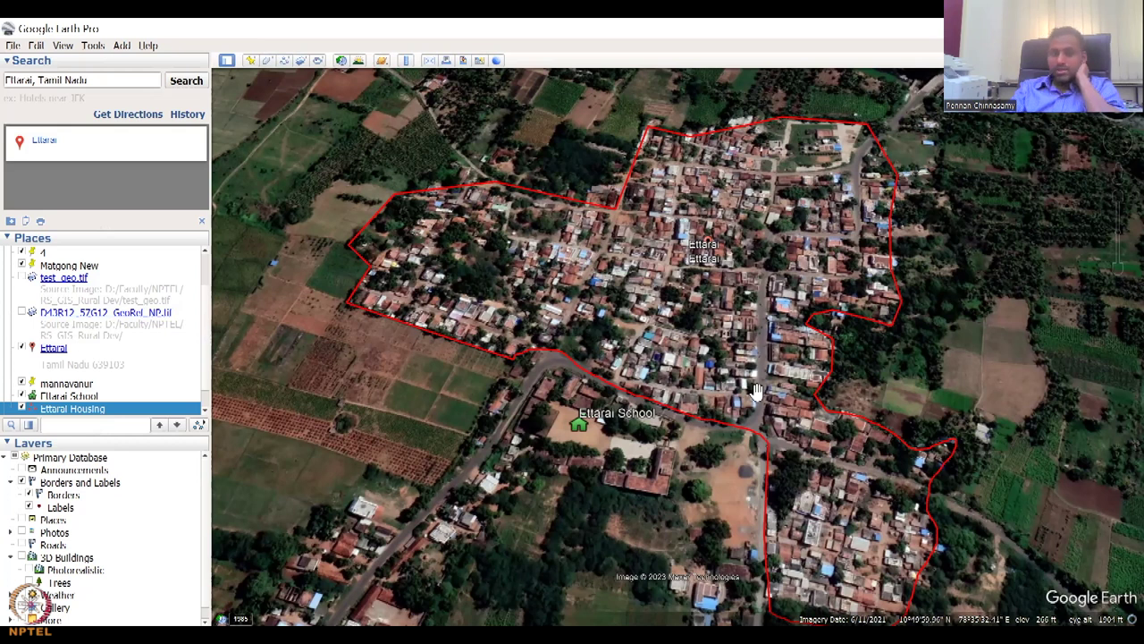
scroll(707, 372, "down", 2)
scroll(541, 443, "down", 1)
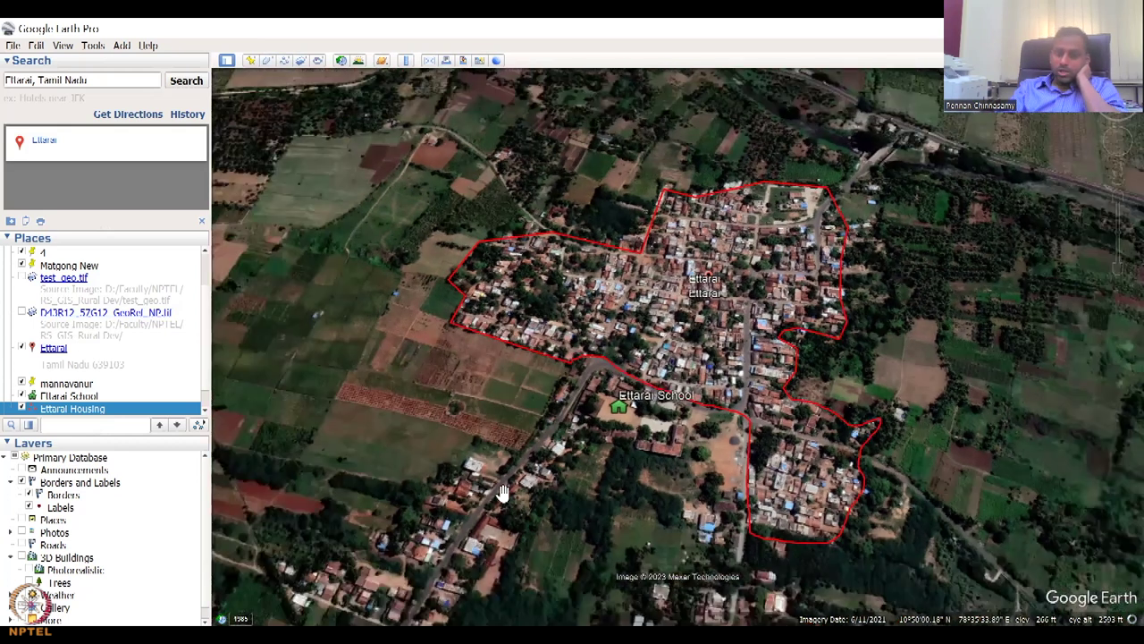
- Trace a new path along the inner lane north of Ettarai School, from its western end to the main north-south road
scroll(465, 524, "down", 2)
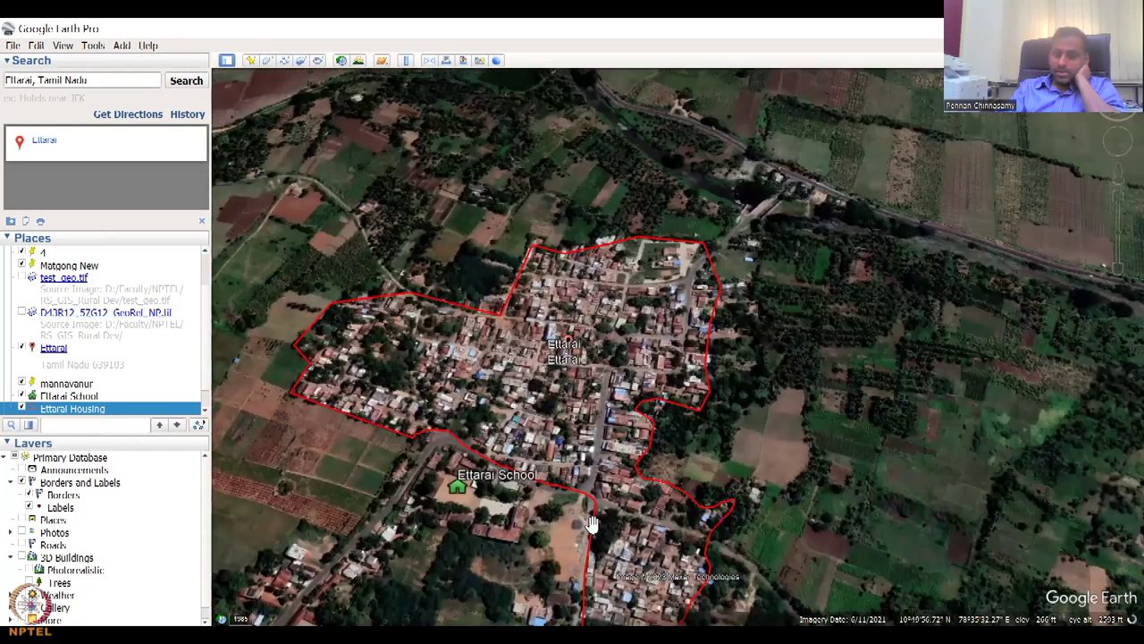
scroll(607, 490, "up", 3)
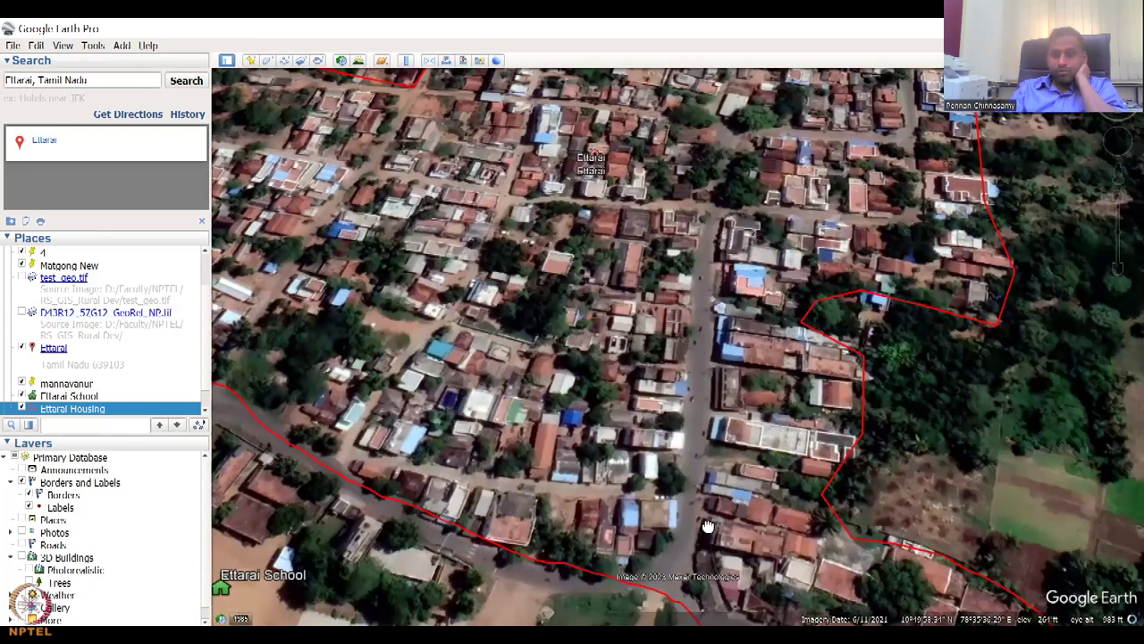
left_click_drag(706, 525, 827, 535)
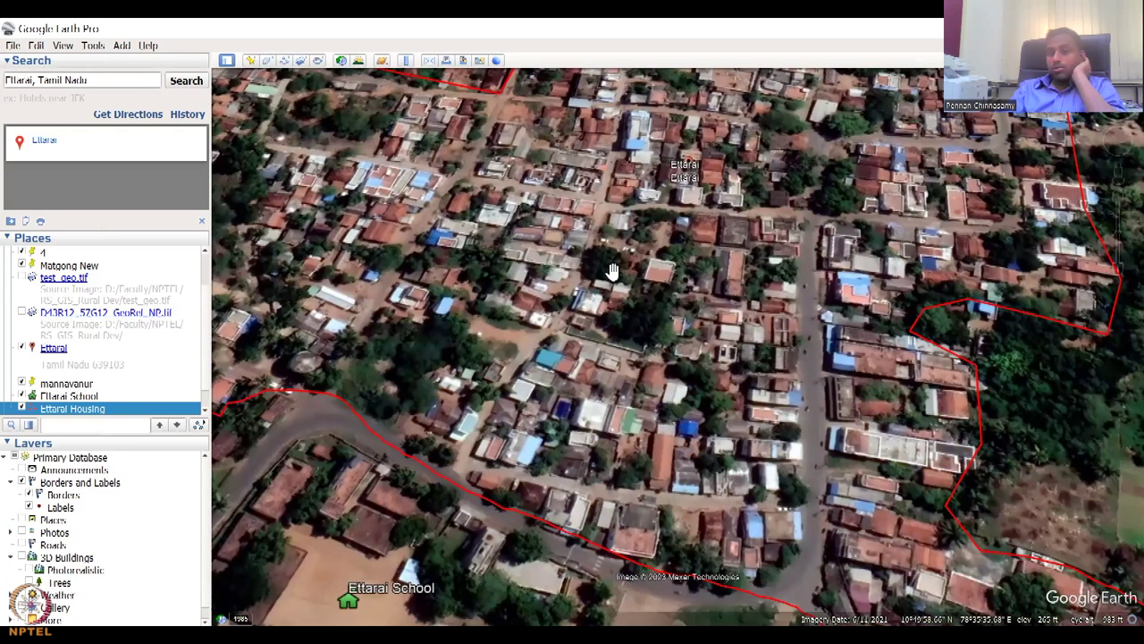
left_click(284, 61)
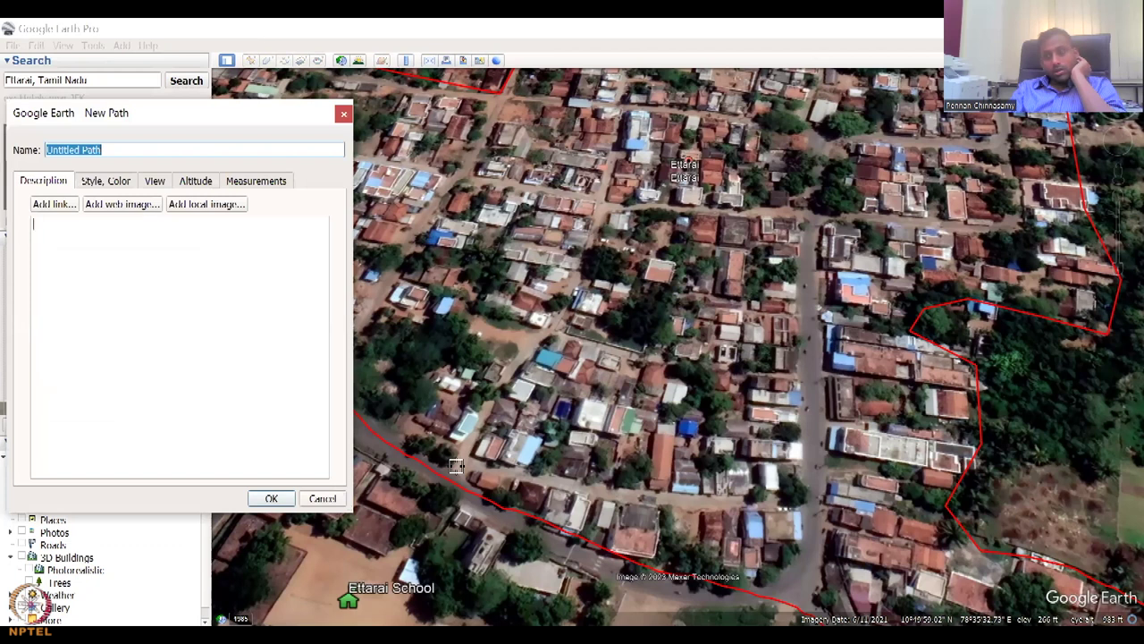
mouse_move(456, 465)
left_mouse_down()
mouse_move(527, 466)
mouse_move(597, 495)
mouse_move(806, 508)
left_mouse_up()
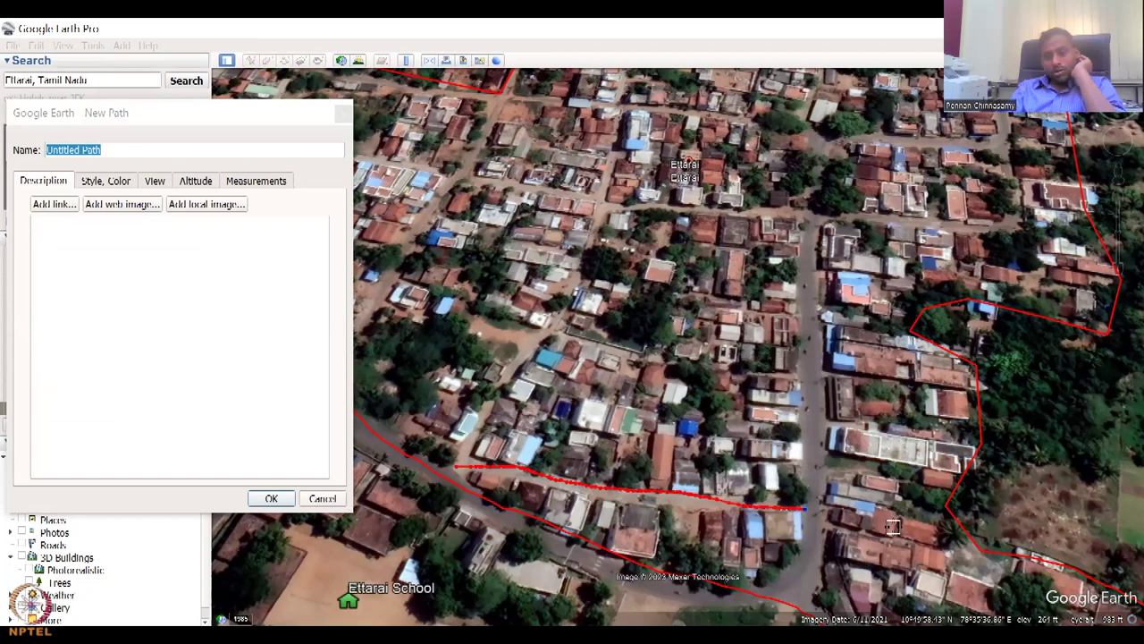
left_click(166, 235)
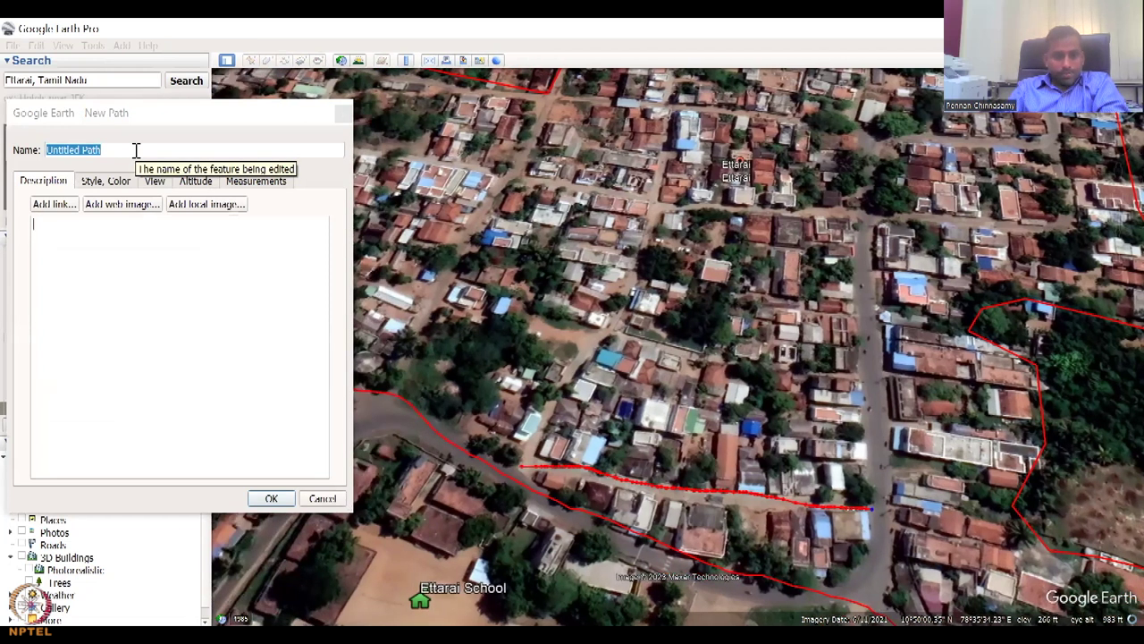
- Name the new path Ettarai Inner Road and save it with an olive #aaaa00 line
left_click(135, 150)
type("Ettarai")
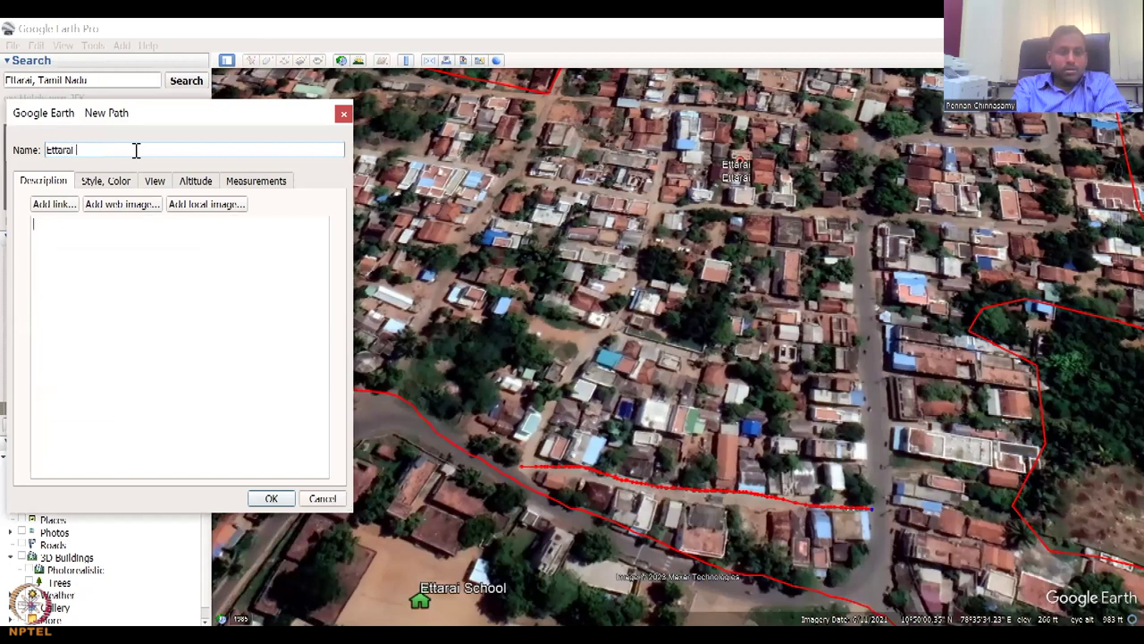
type(" Inner Road")
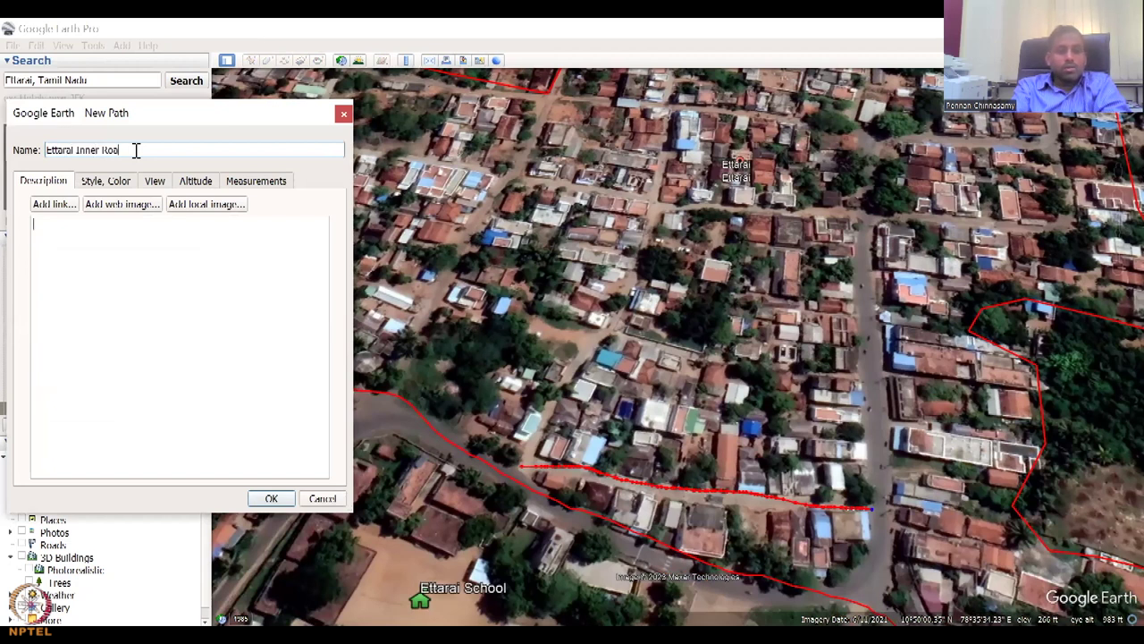
left_click(126, 184)
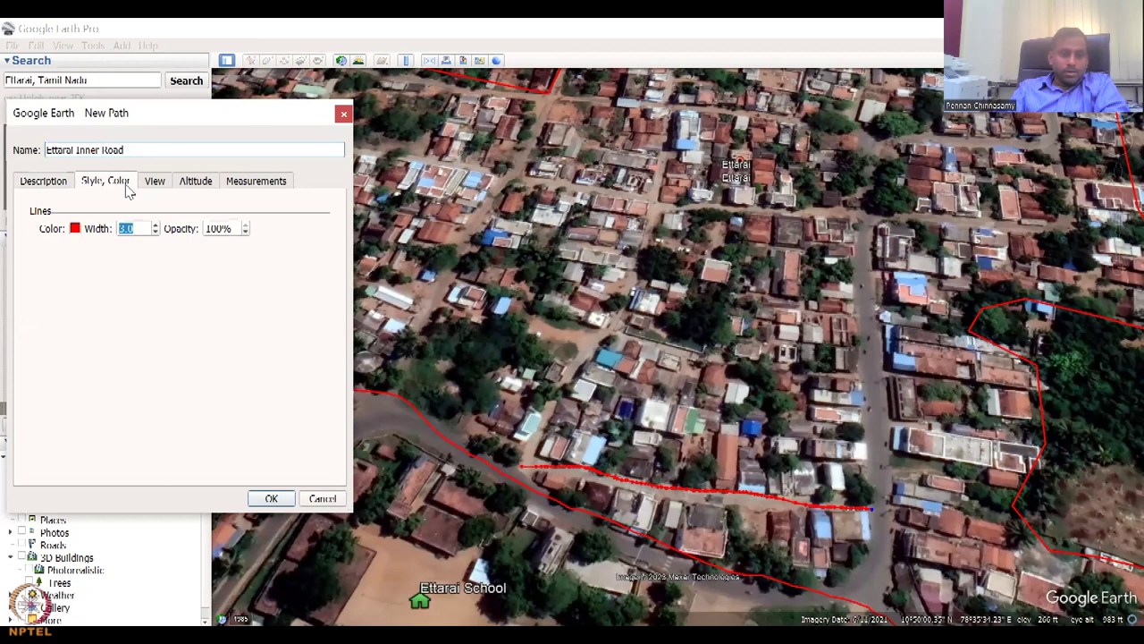
left_click(75, 229)
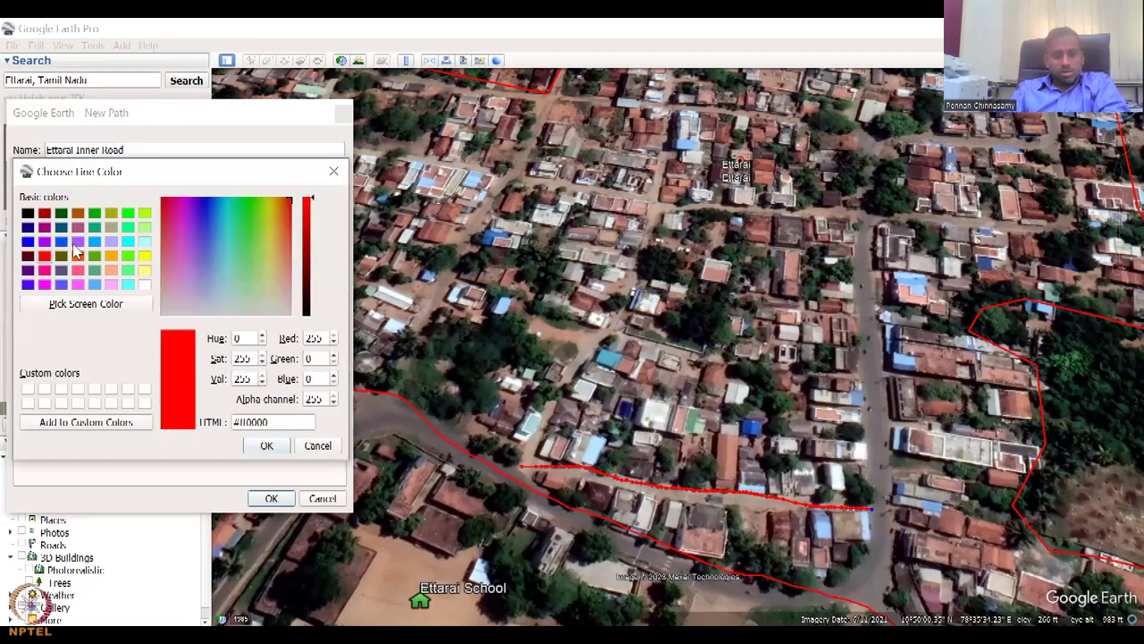
left_click(110, 213)
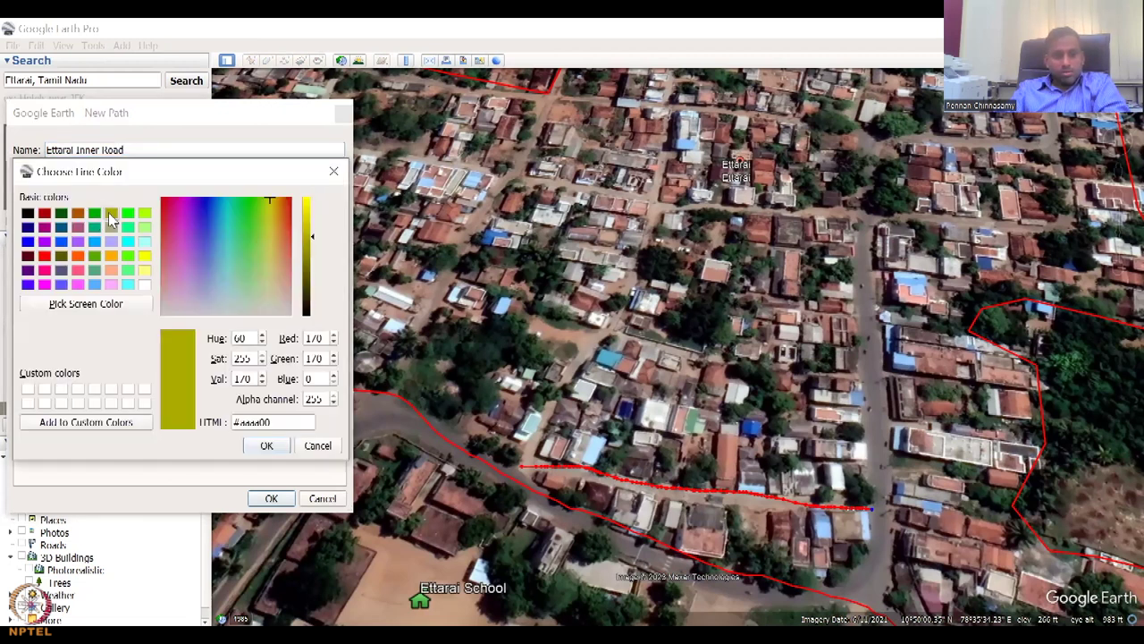
left_click(274, 447)
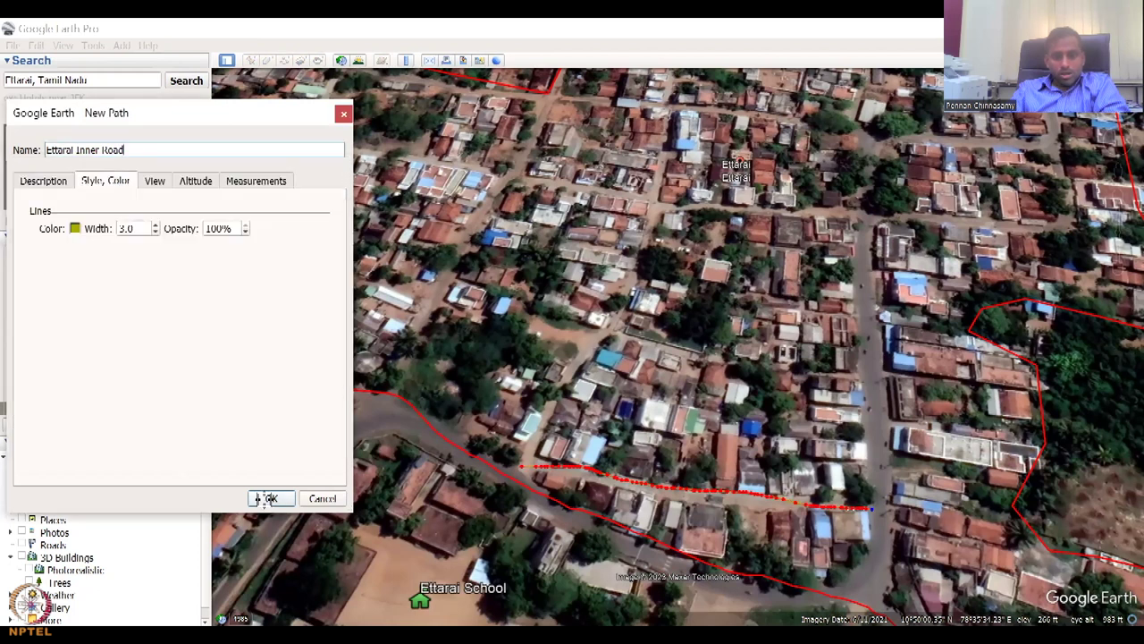
left_click(265, 497)
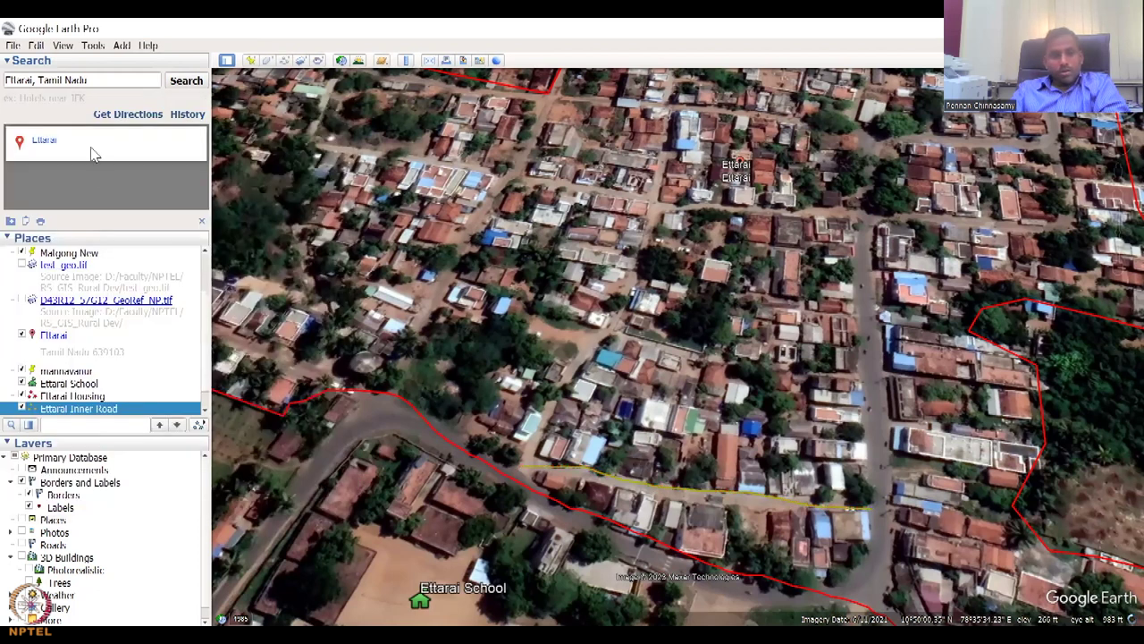
- Restyle the Ettarai Inner Road path with a green #55aa7f line of width 4
right_click(105, 412)
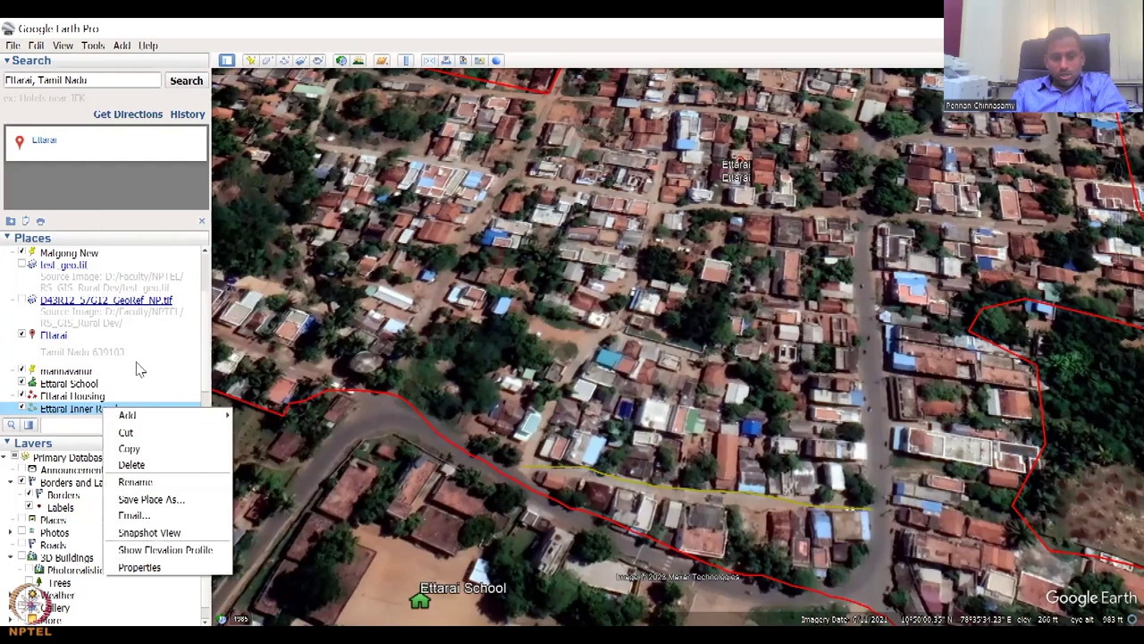
left_click(173, 568)
left_click(116, 181)
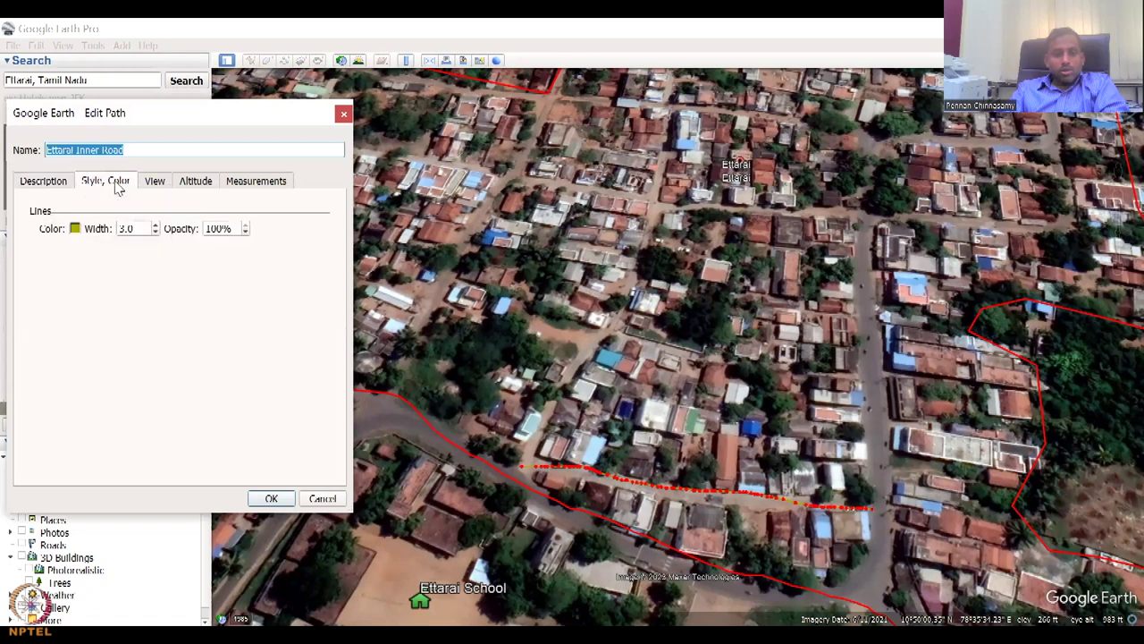
left_click(76, 229)
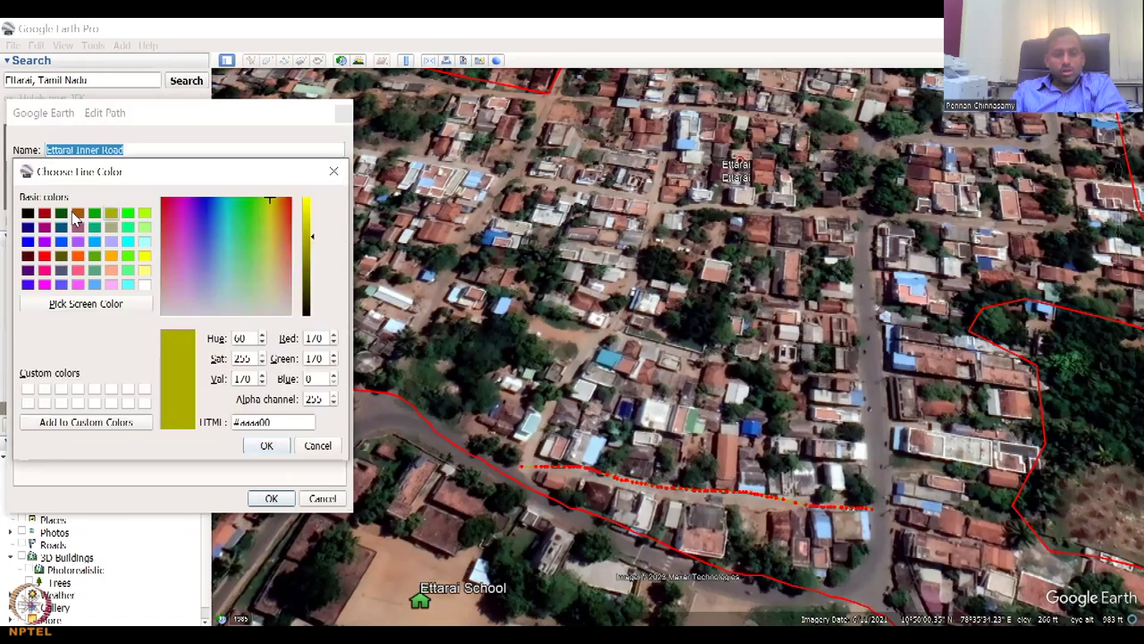
left_click(95, 271)
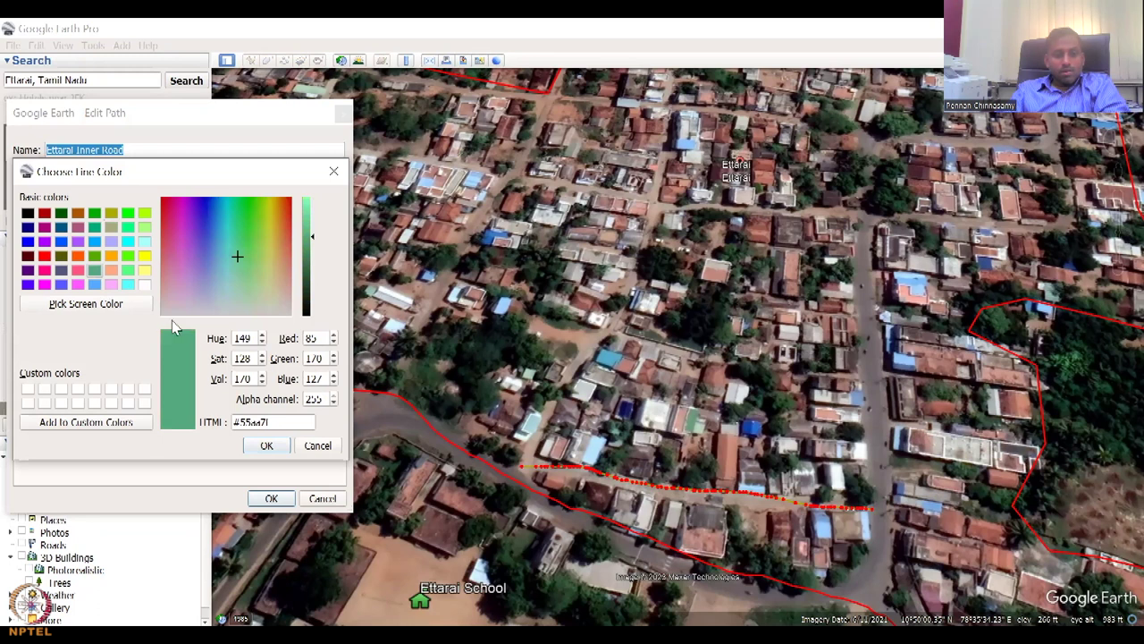
left_click(277, 452)
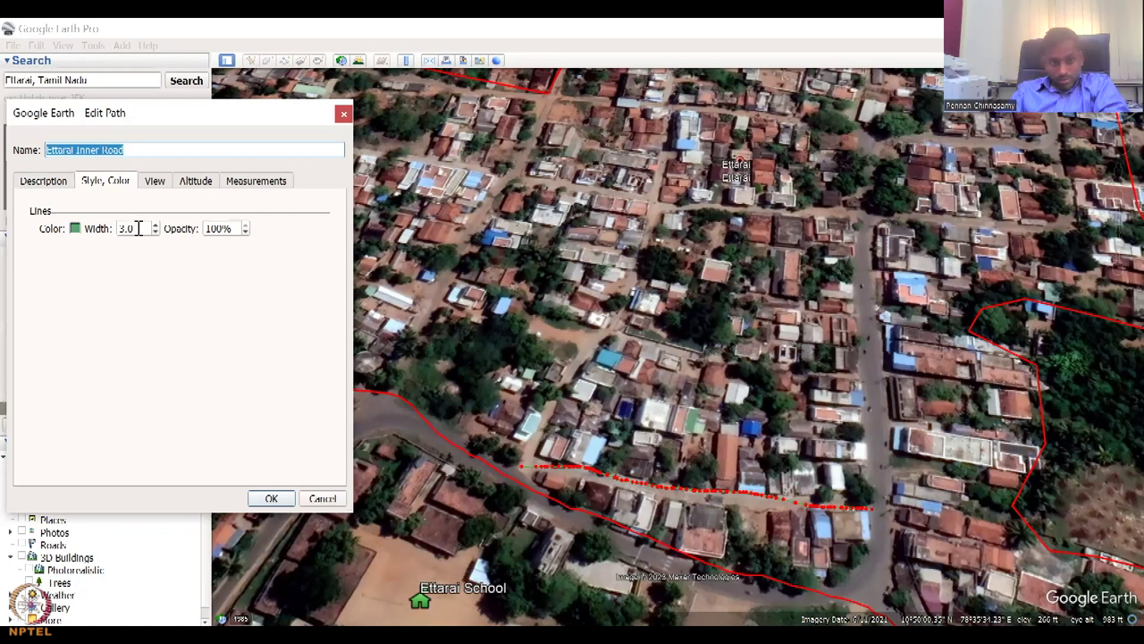
left_click_drag(138, 228, 109, 237)
type("4")
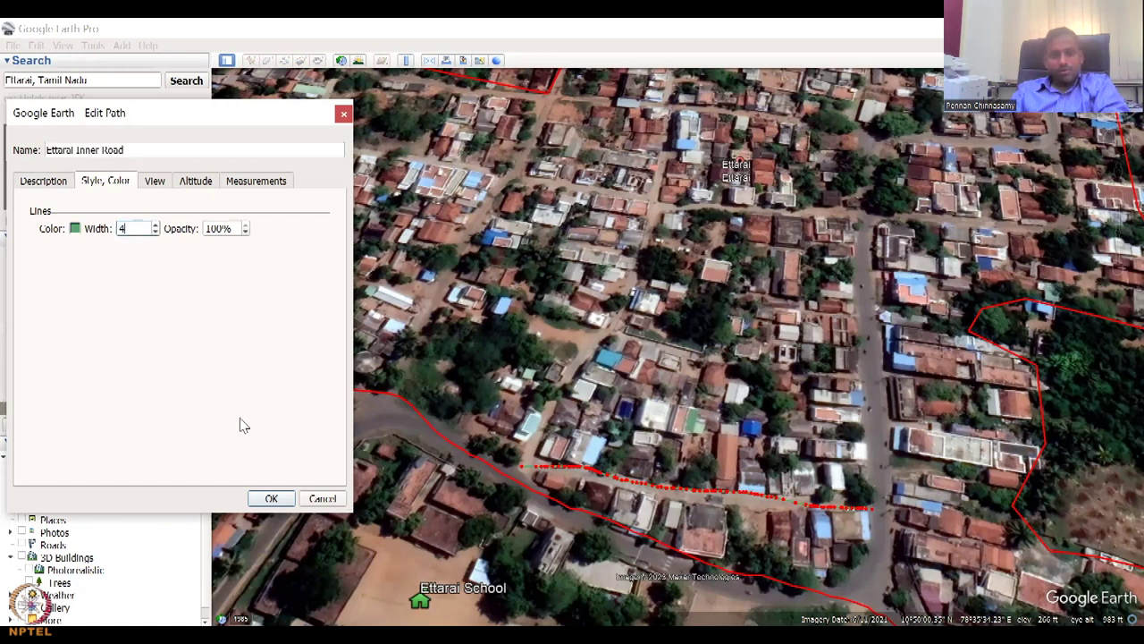
left_click(280, 494)
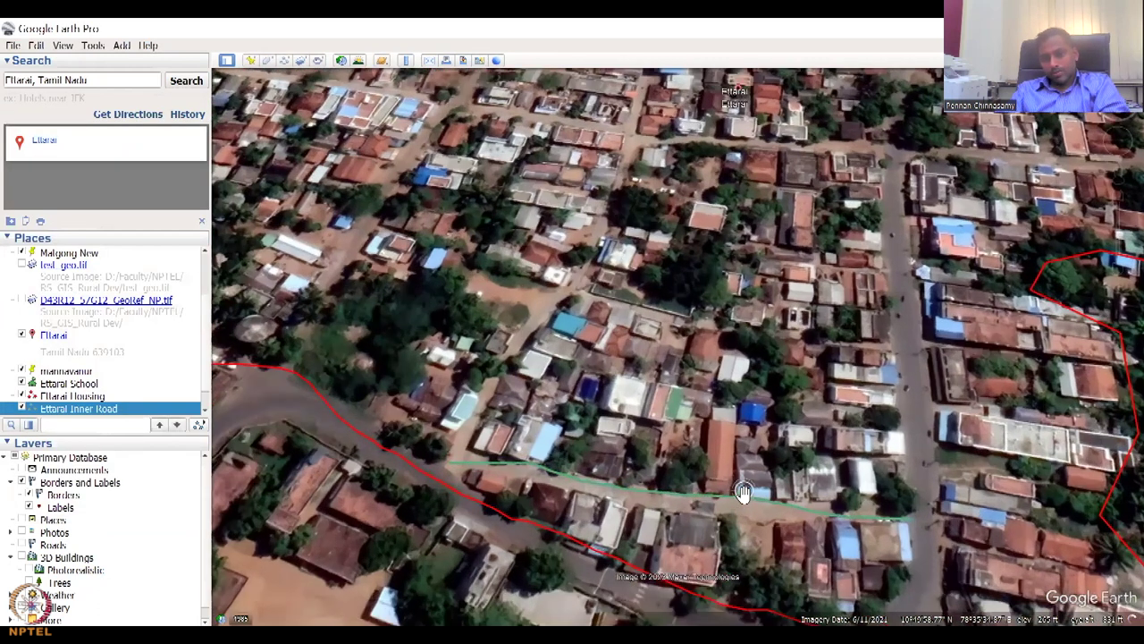
- Change the Ettarai Inner Road path's line color to black (#000000)
double_click(159, 410)
right_click(159, 409)
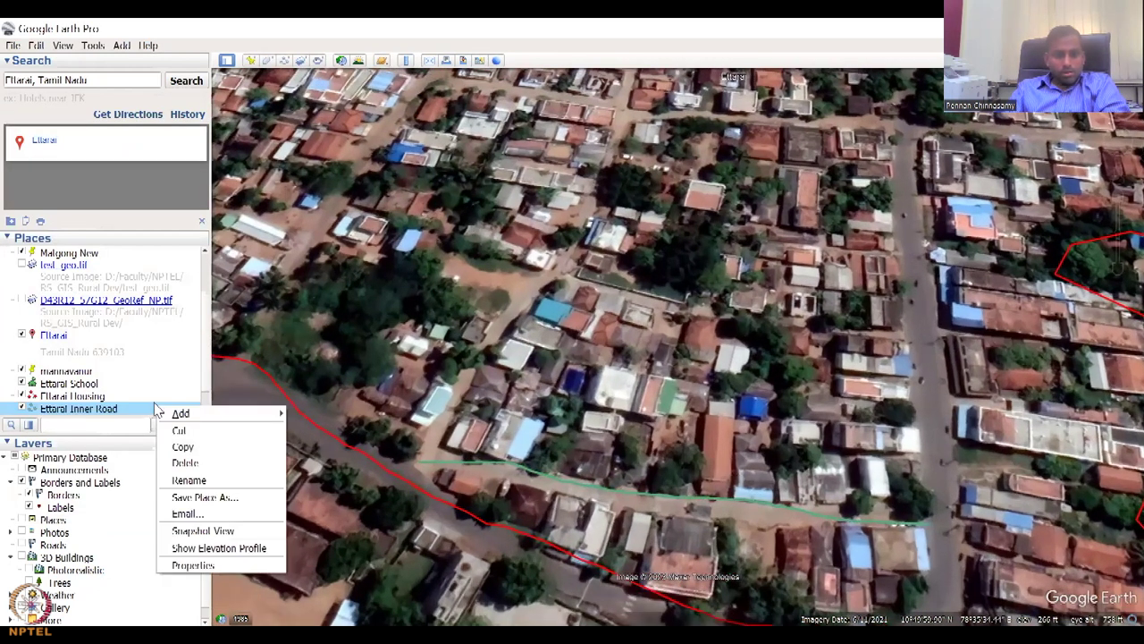
left_click(193, 565)
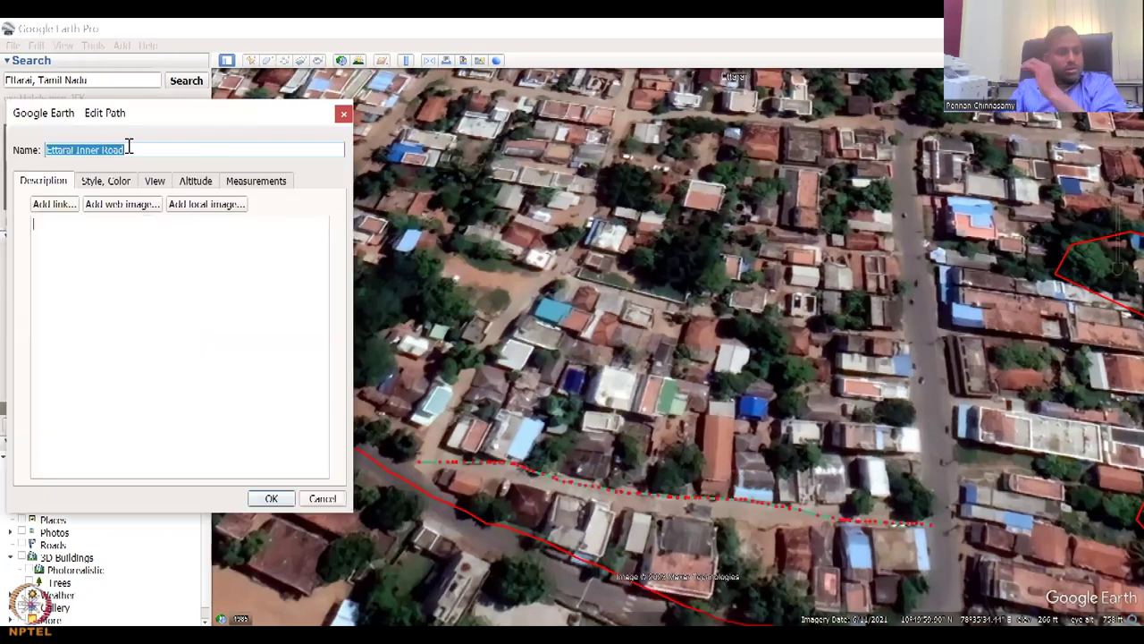
left_click(121, 181)
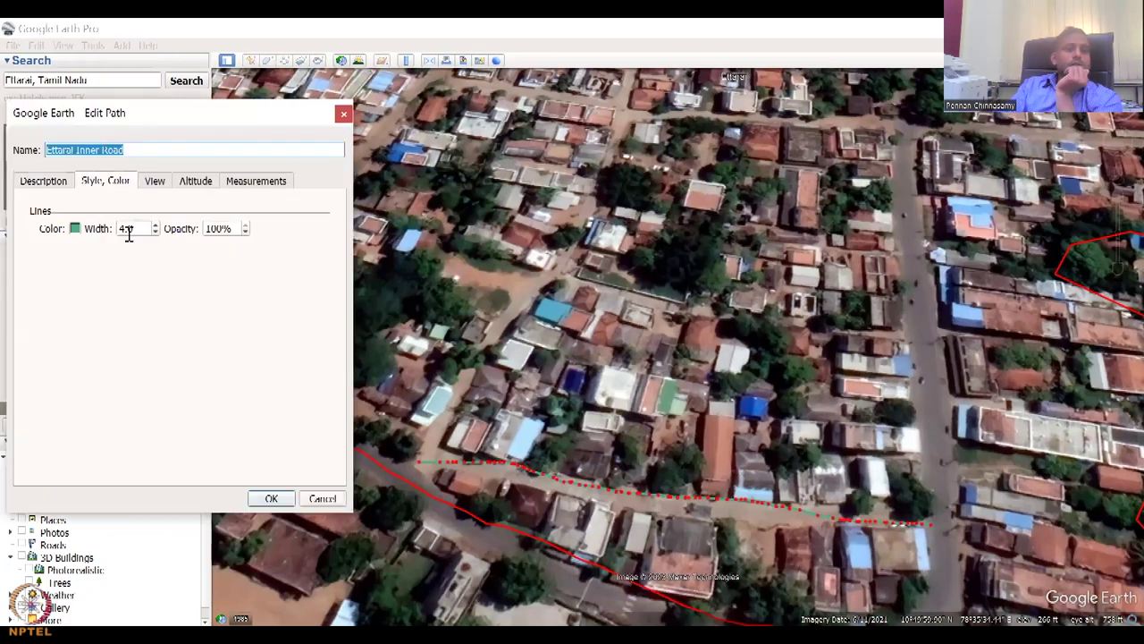
left_click(76, 229)
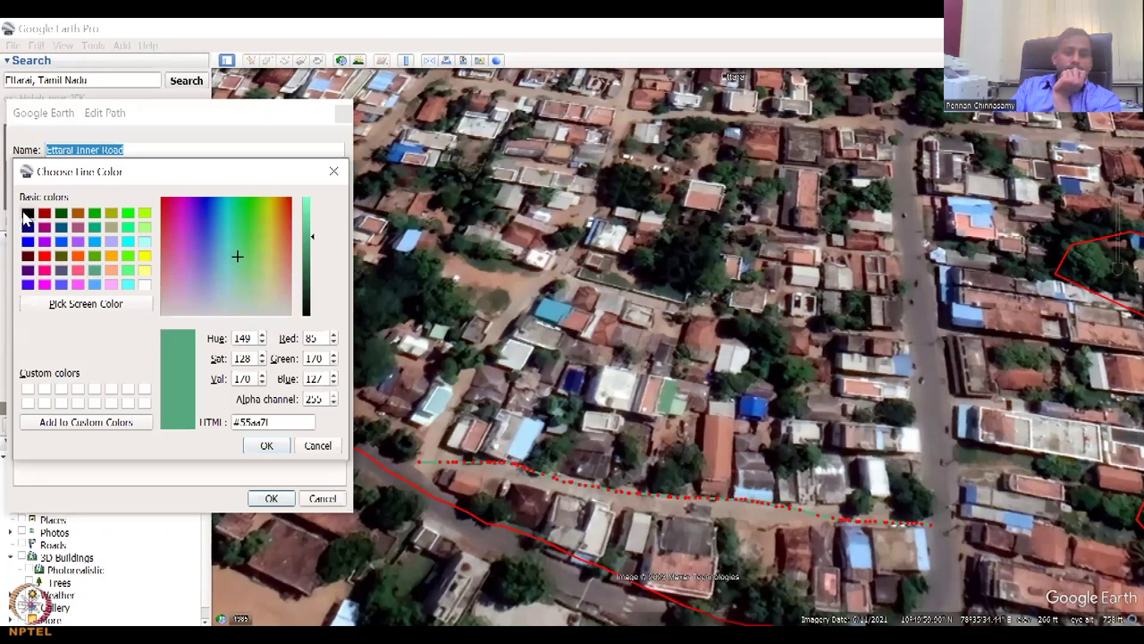
left_click(27, 213)
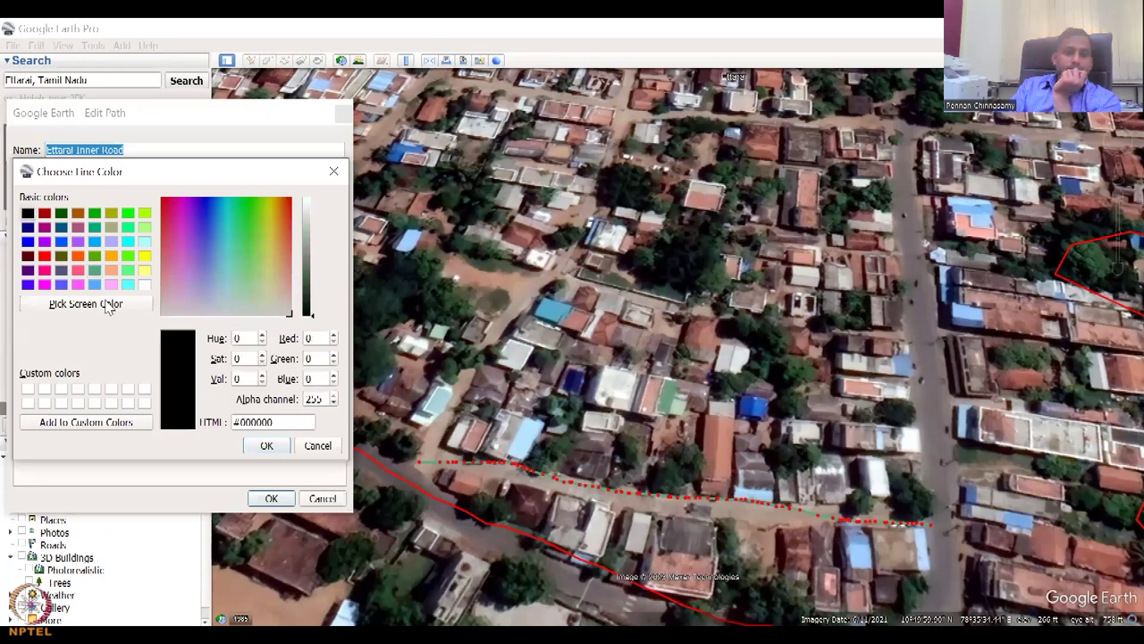
left_click(272, 446)
left_click(270, 498)
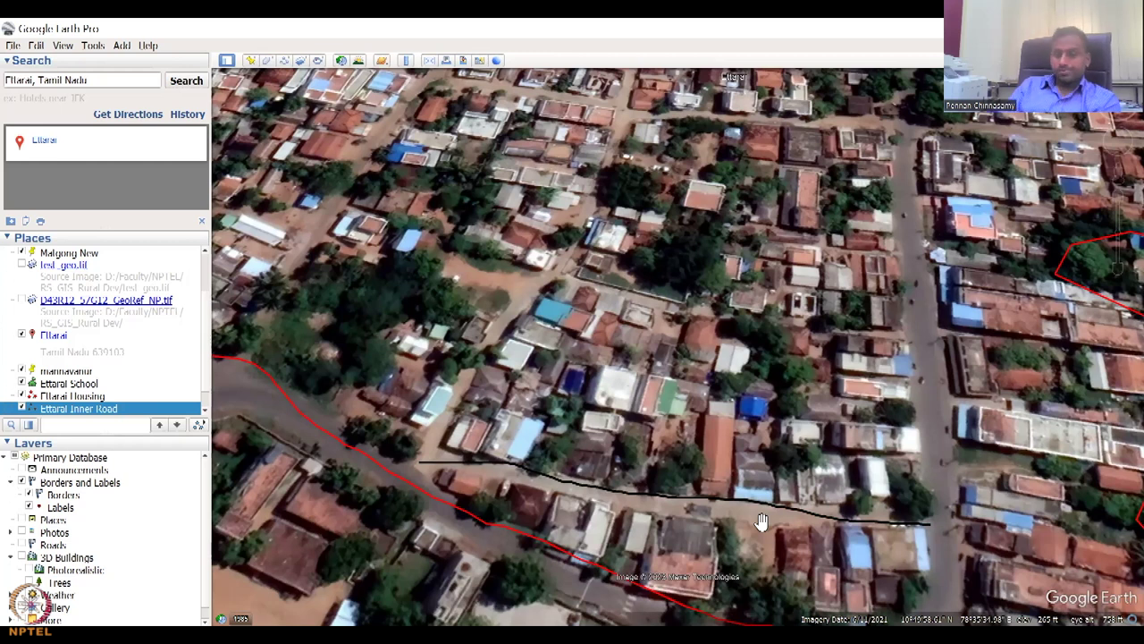
- Review the Ettarai Inner Road path's style, view and altitude settings, and check its length measurement and the available units
scroll(716, 422, "down", 1)
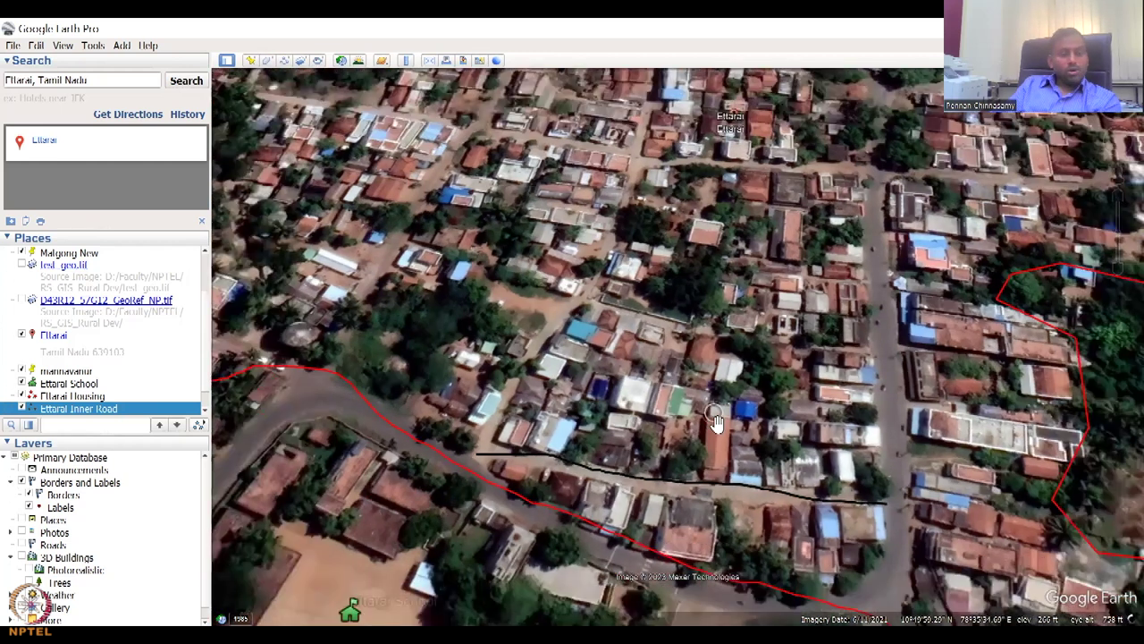
scroll(715, 422, "down", 2)
scroll(718, 422, "down", 1)
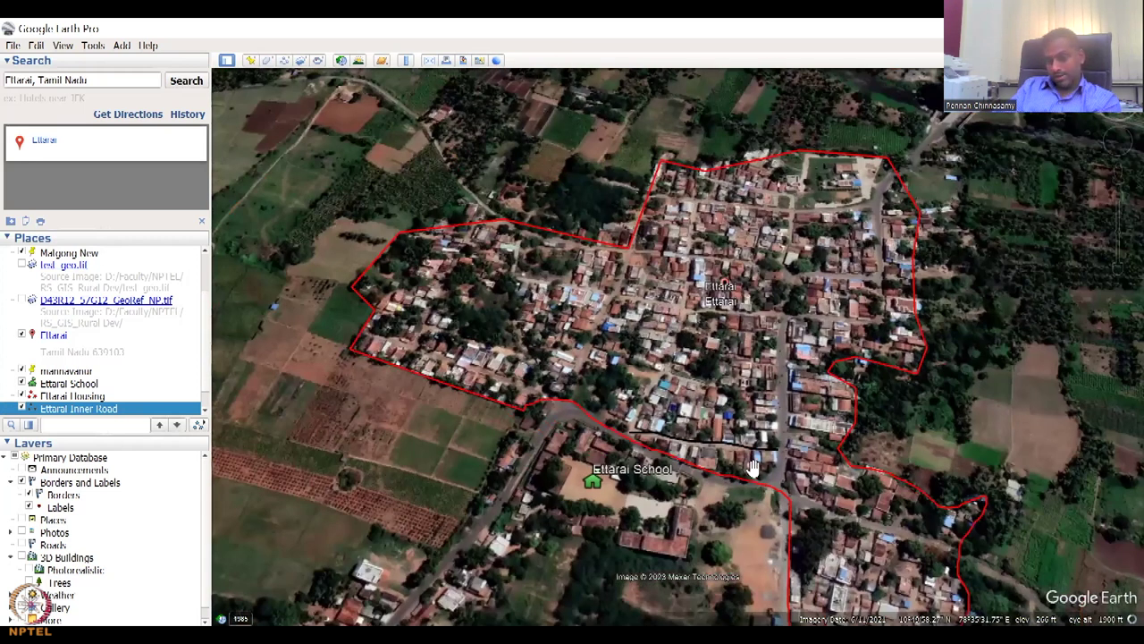
right_click(126, 385)
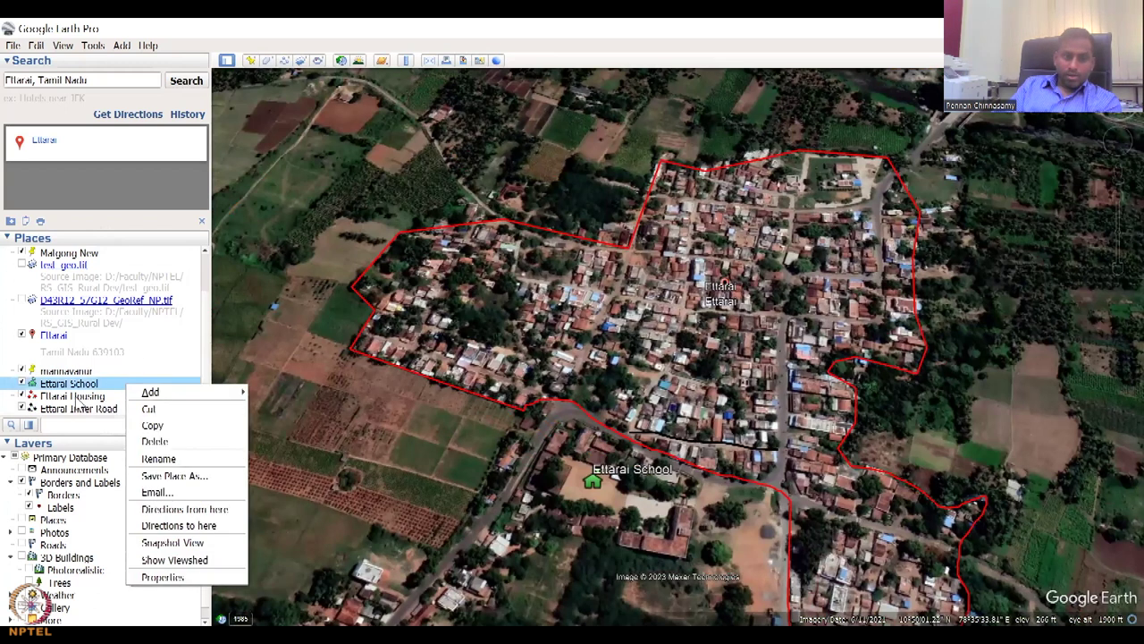
left_click(141, 408)
right_click(141, 409)
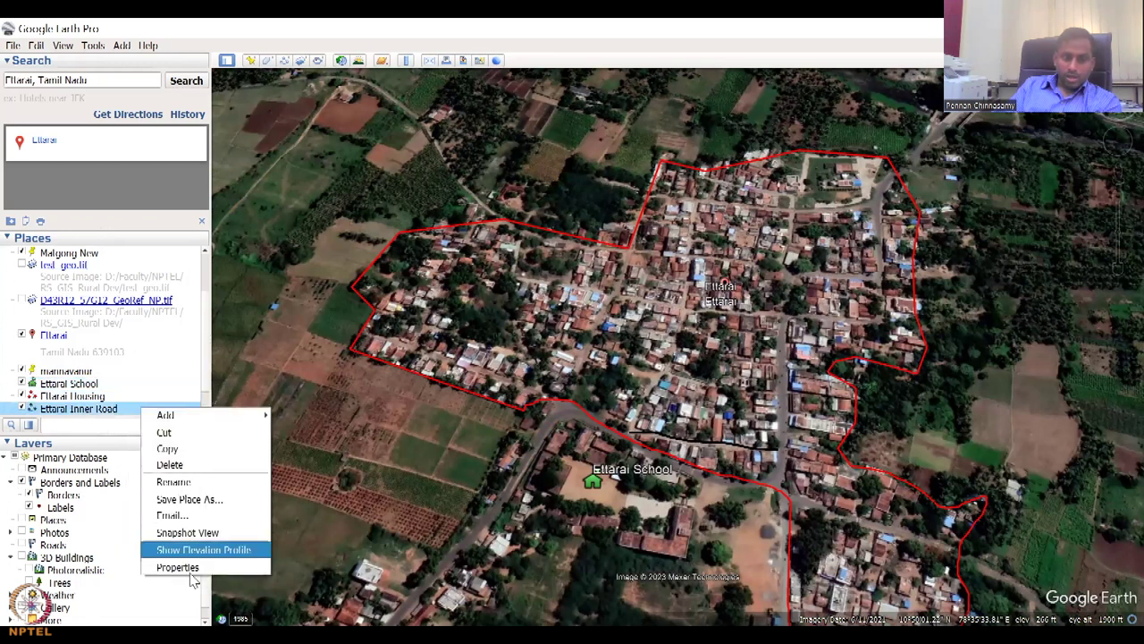
left_click(178, 568)
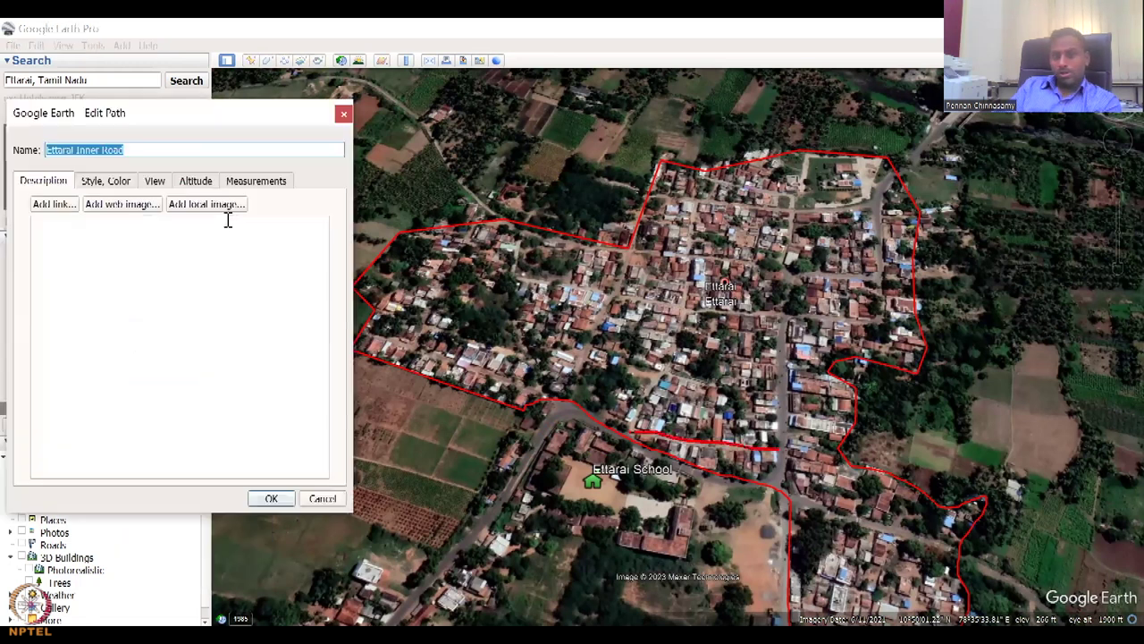
left_click(94, 183)
left_click(155, 182)
left_click(194, 184)
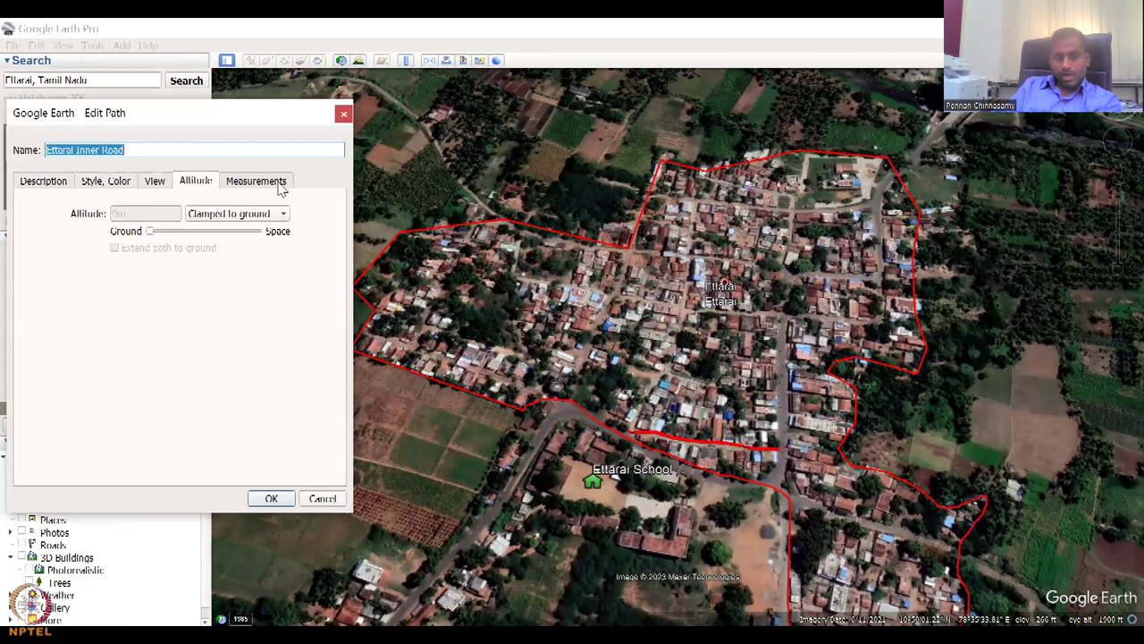
left_click(281, 184)
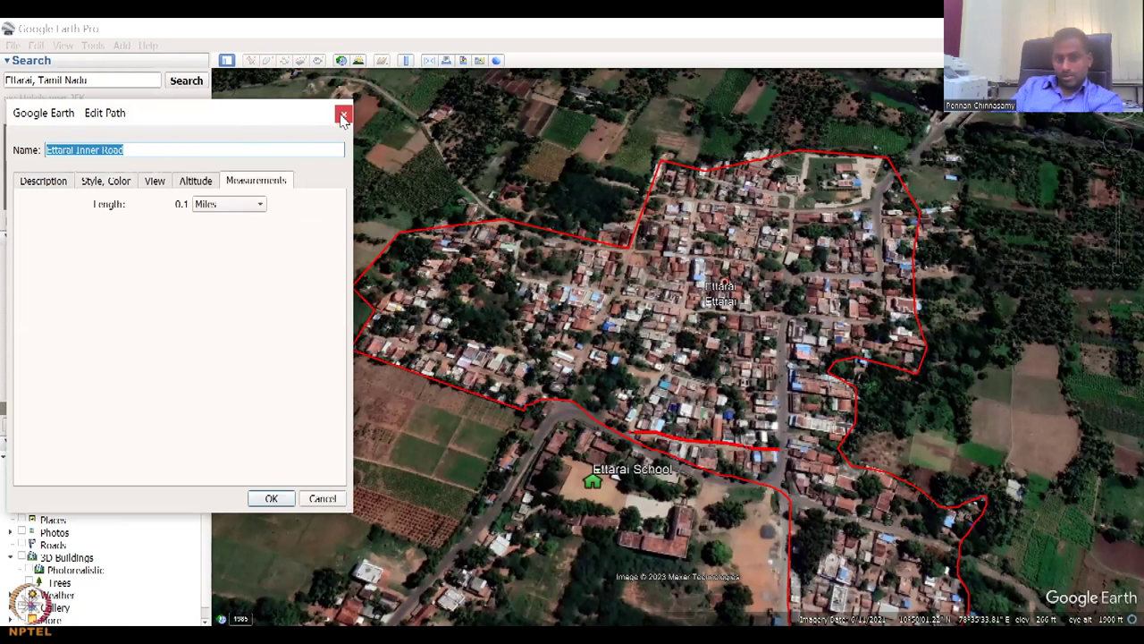
left_click(224, 212)
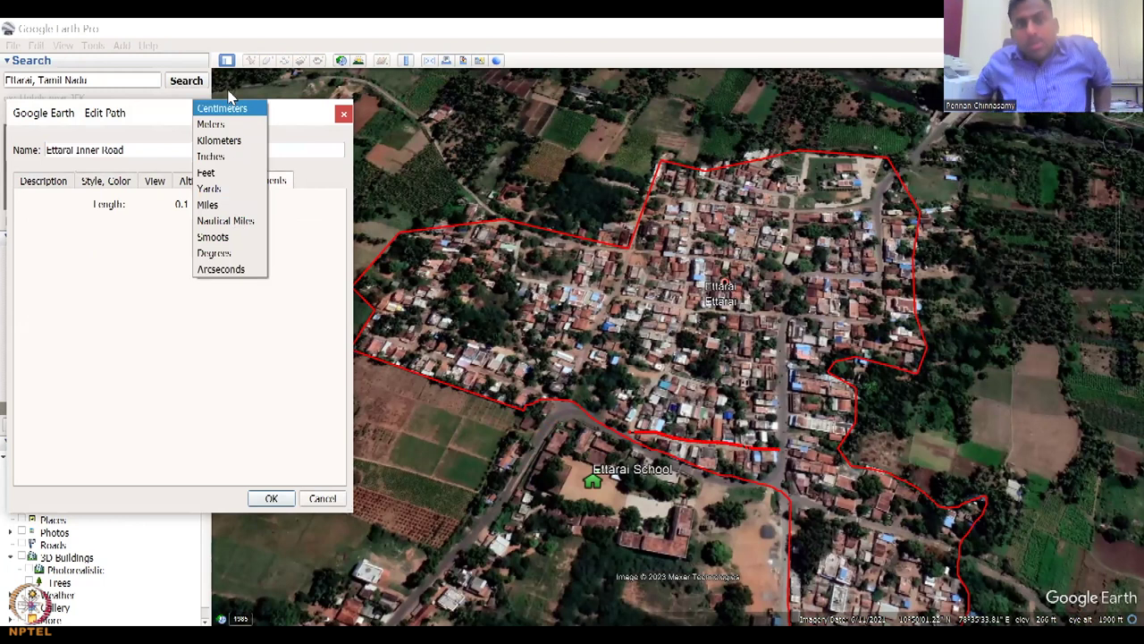
left_click(345, 122)
left_click(274, 496)
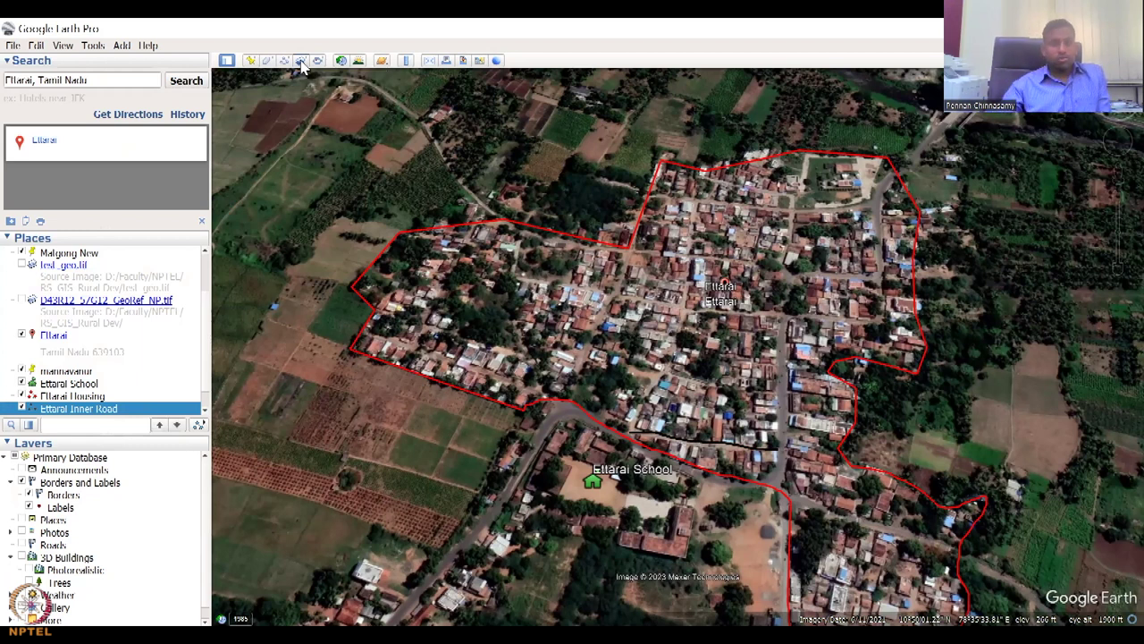
- Review a new image overlay's local image picker and its view, altitude, refresh and location settings, and close it without adding an overlay
left_click(301, 61)
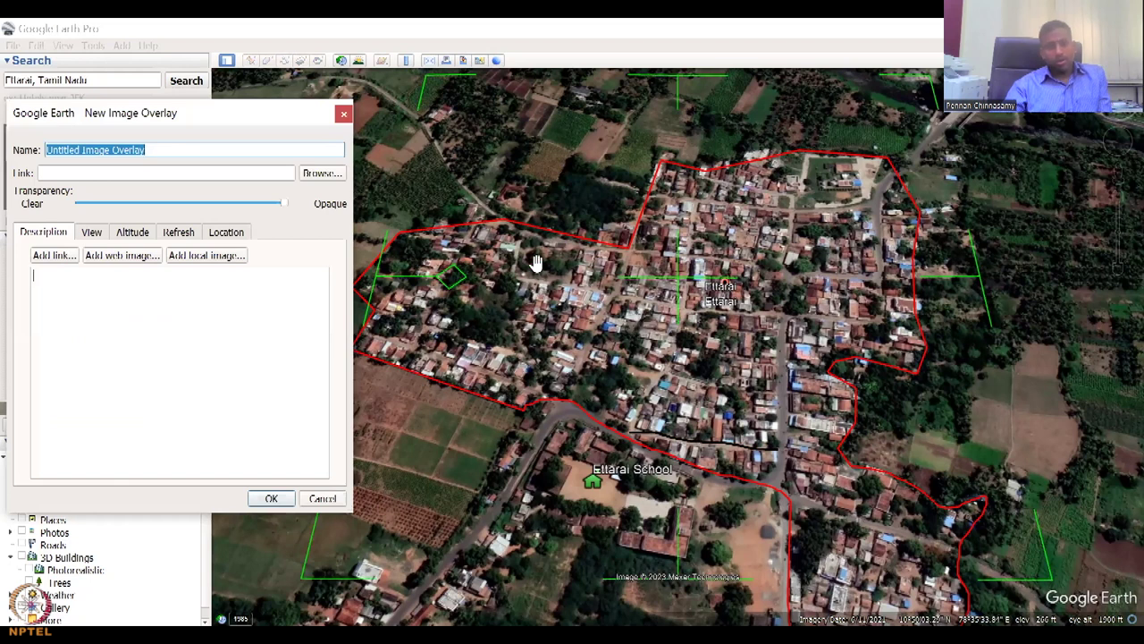
left_click(81, 270)
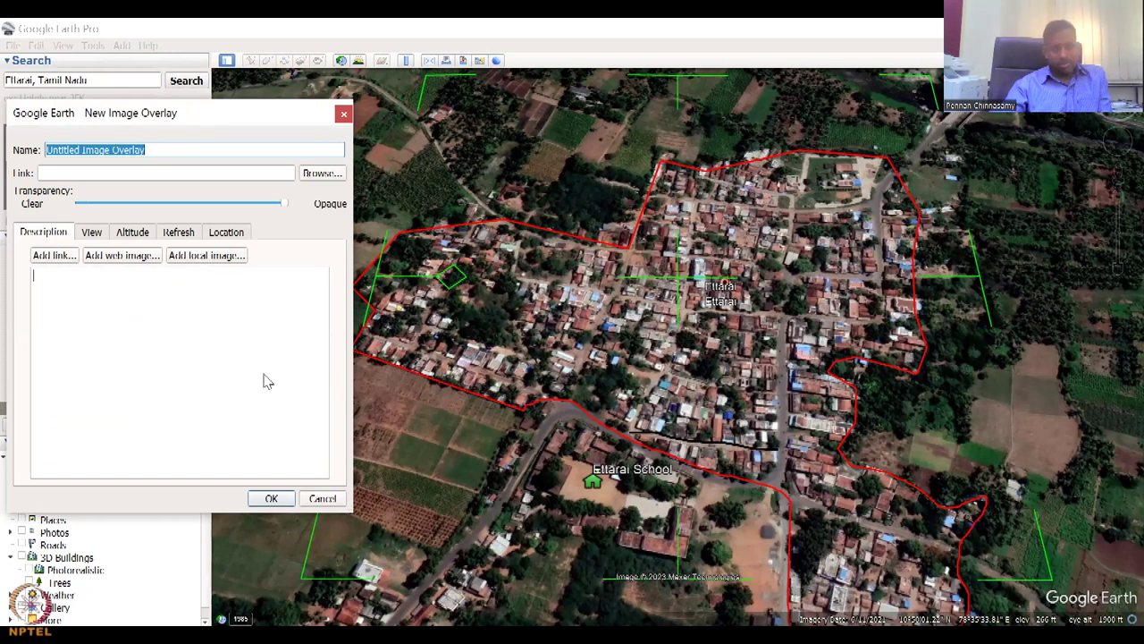
left_click(207, 255)
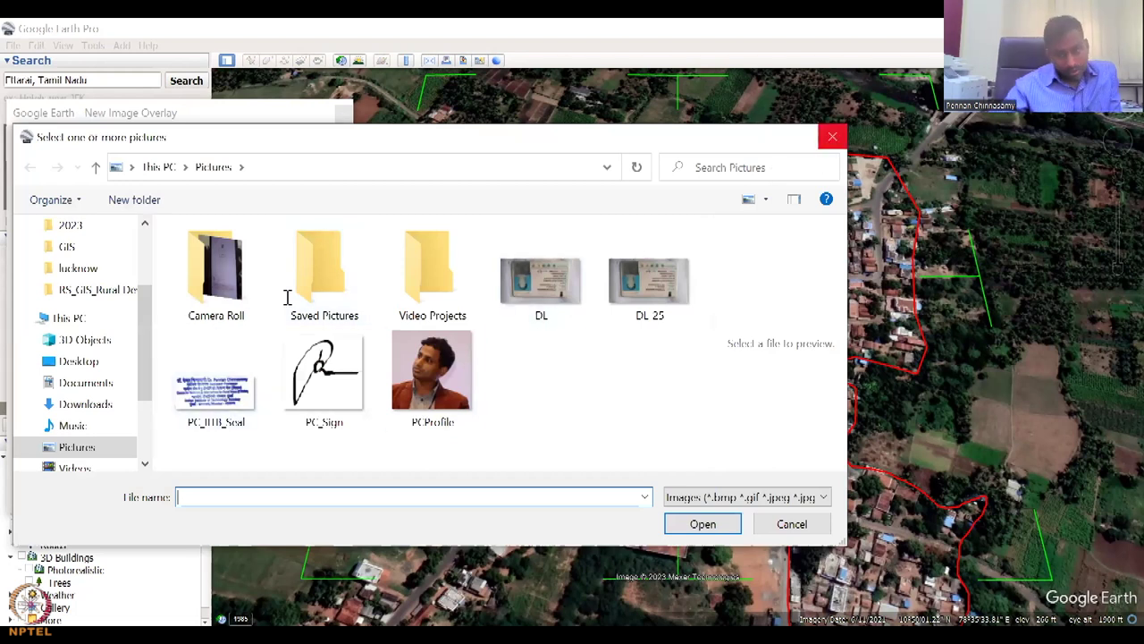
key("Escape")
left_click(105, 232)
left_click(130, 234)
left_click(178, 233)
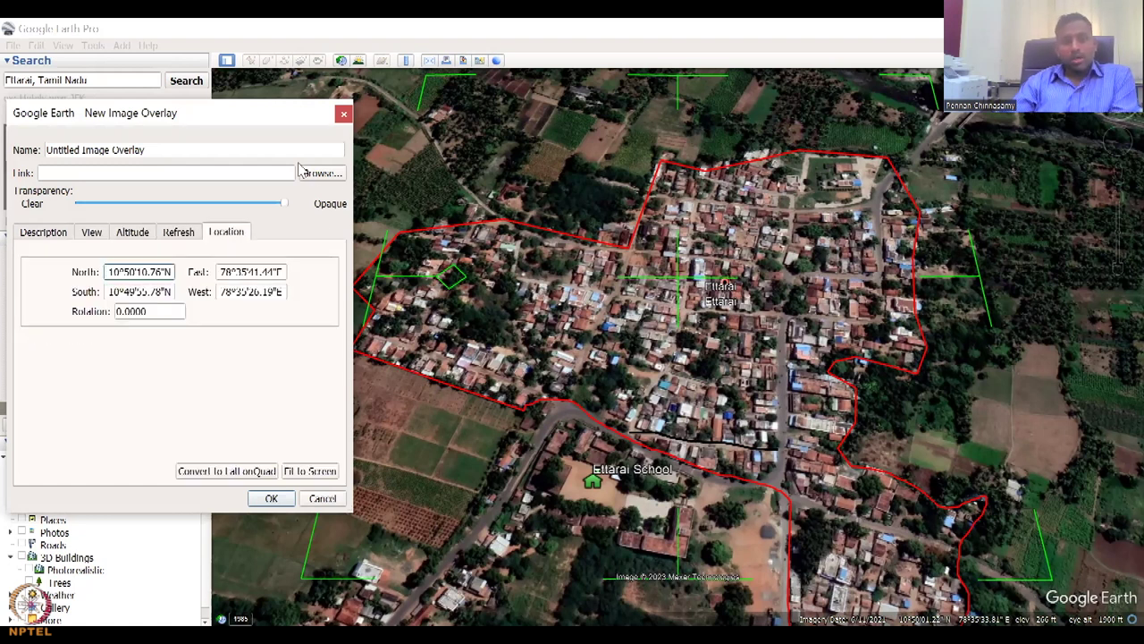
left_click(343, 115)
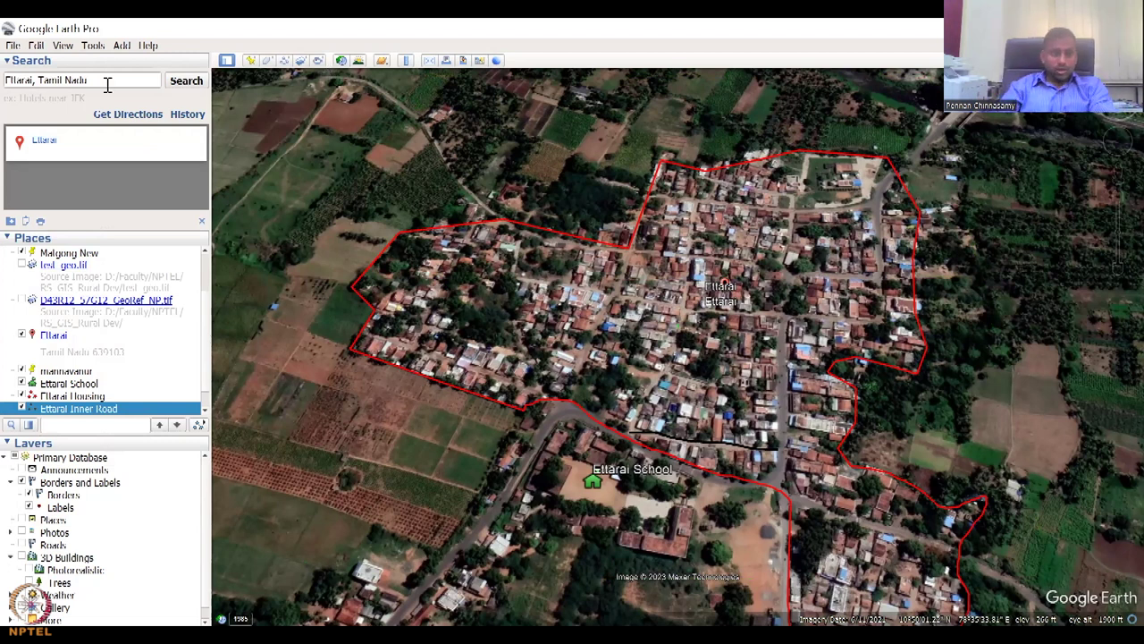
- Search for TNAU Agri, choose the suggested Tamil Nadu Agricultural University on Lawley Rd and fly to it
left_click_drag(107, 82, 4, 94)
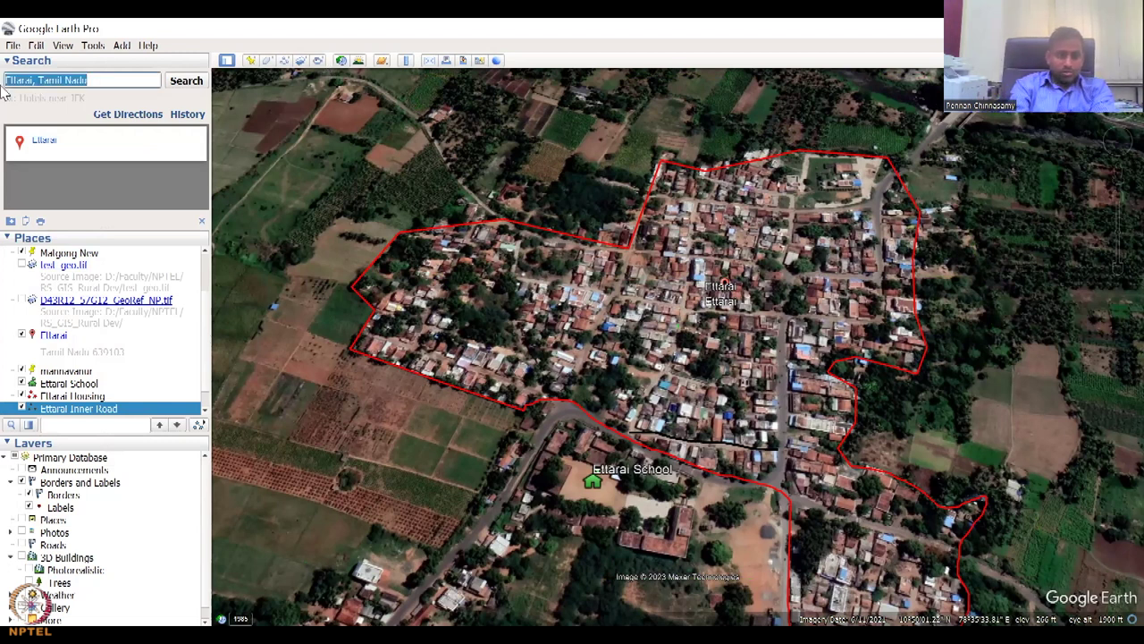
type("TNAU Agri")
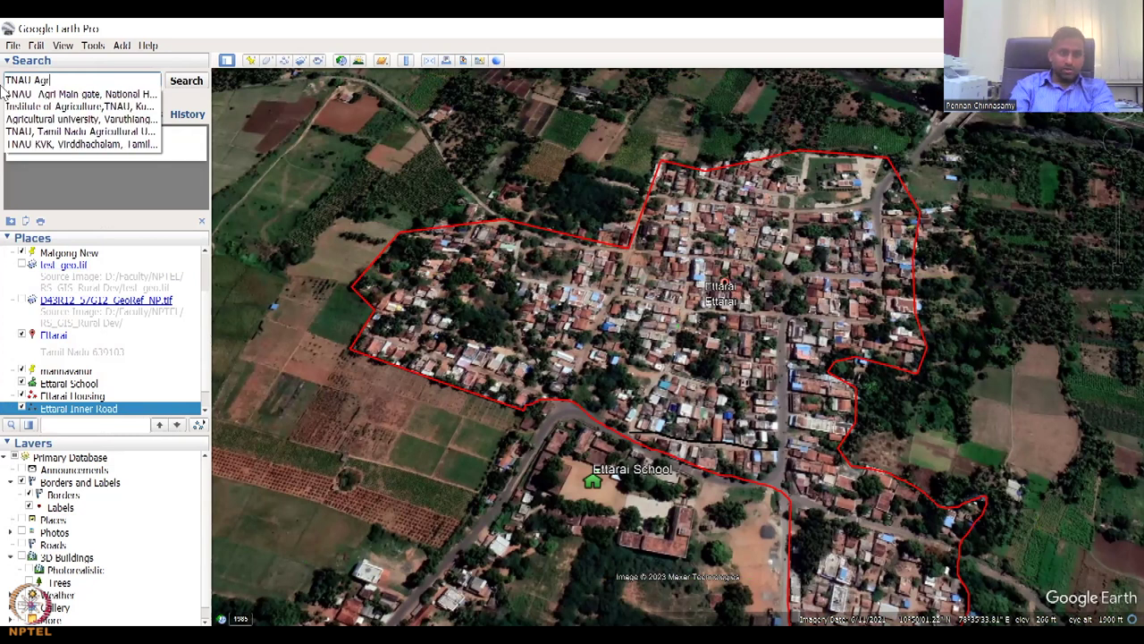
type("r")
key("Down")
key("Down")
key("Down")
key("Down")
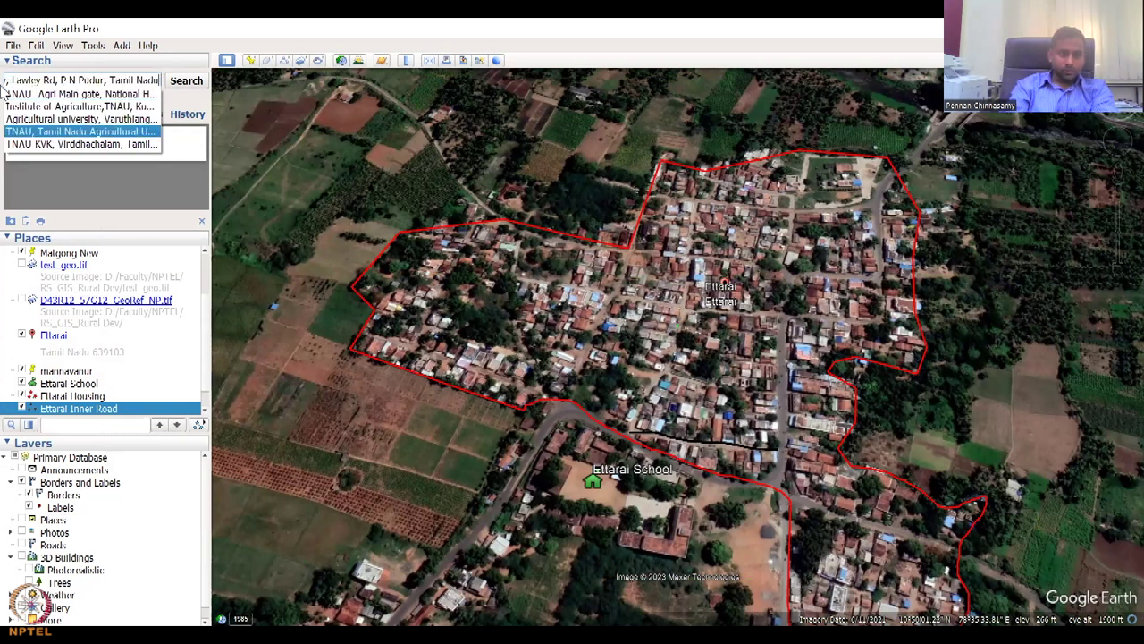
key("Return")
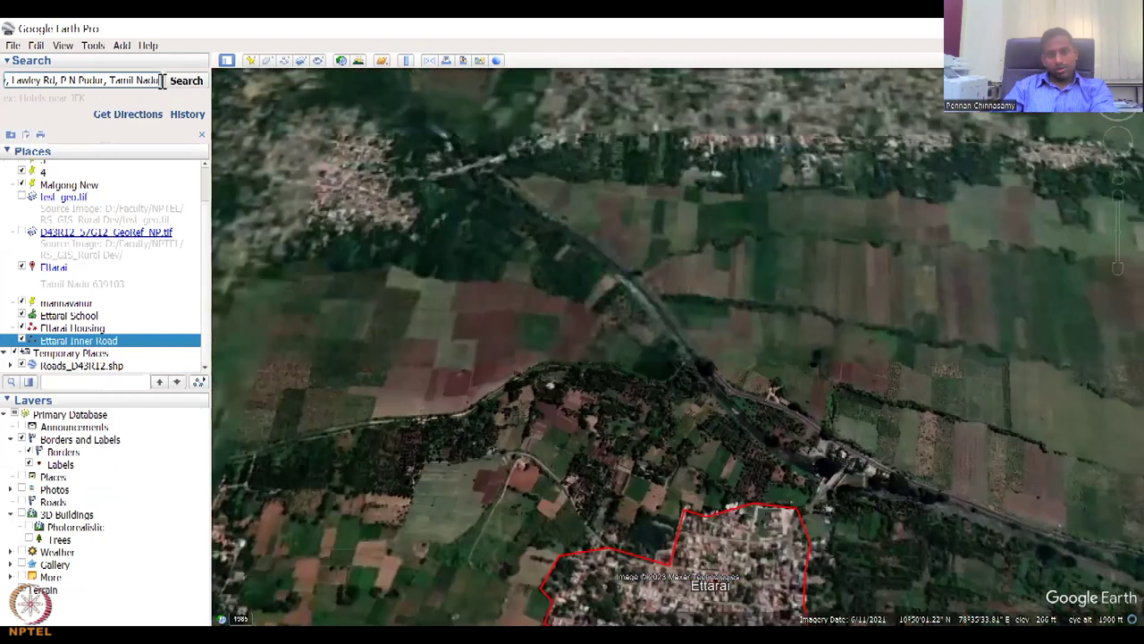
left_click(173, 87)
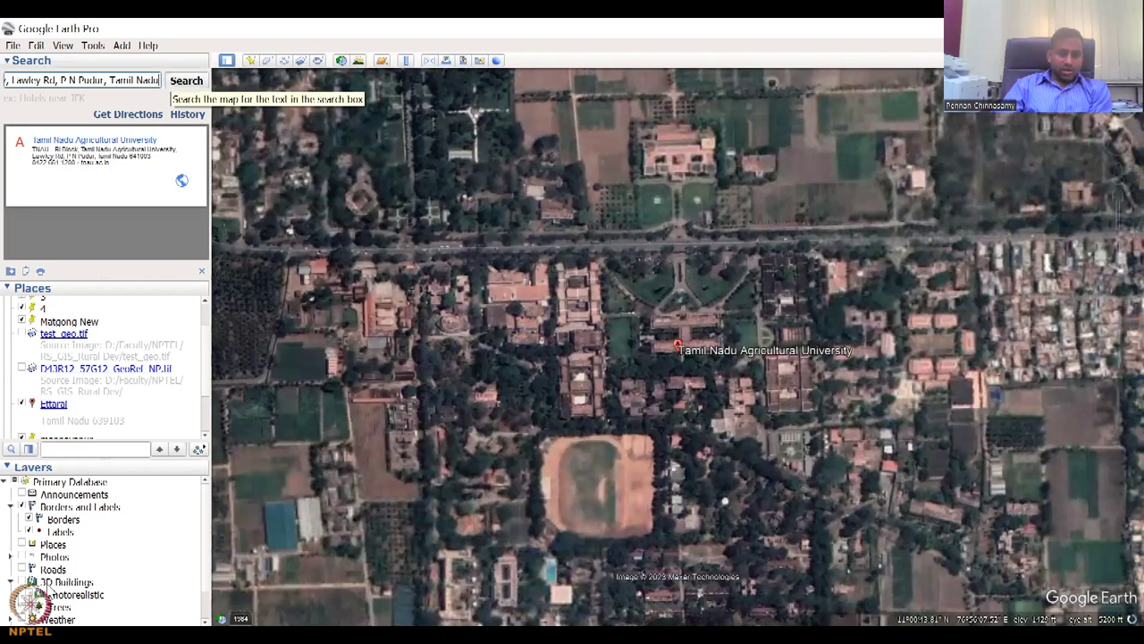
- Turn on the Photos layer and view the photo marked just east of the university's sports ground
scroll(34, 599, "down", 1)
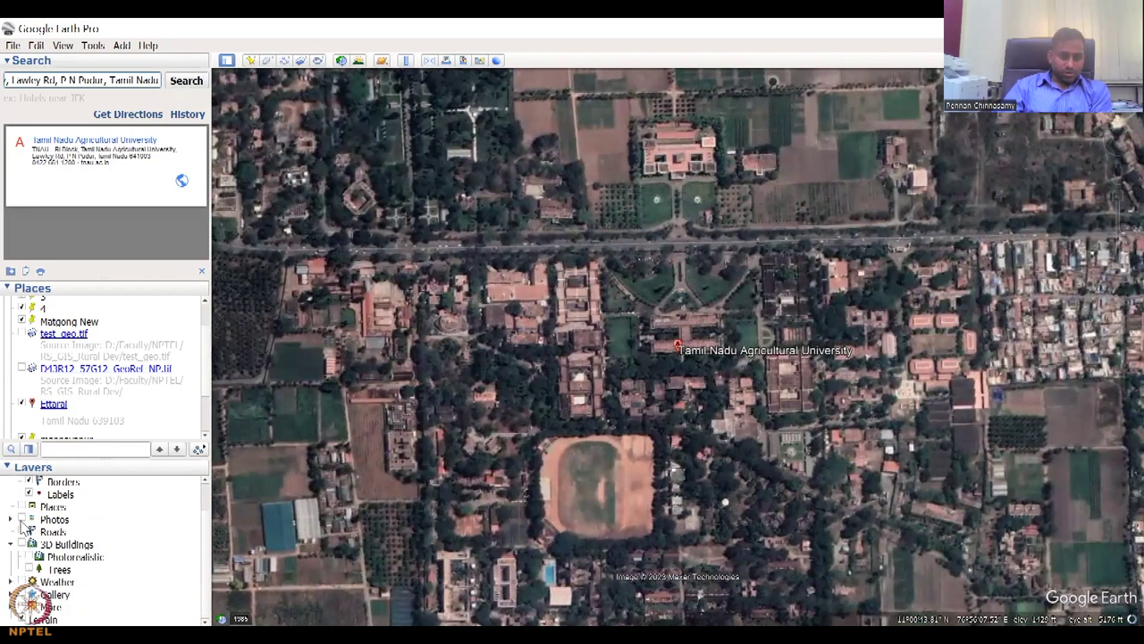
left_click(22, 519)
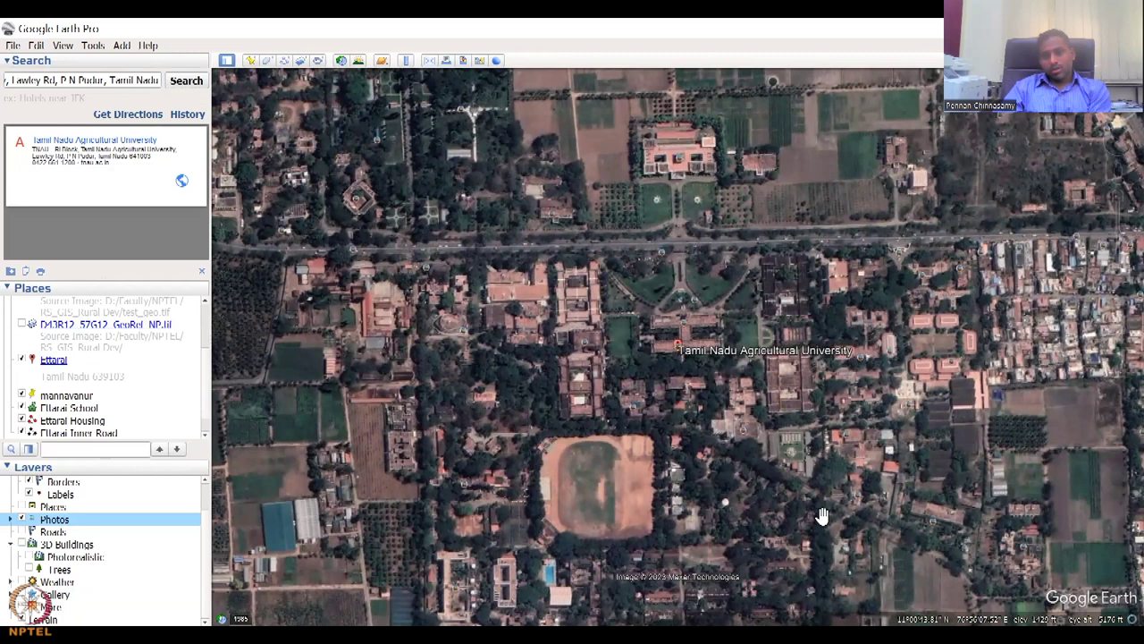
left_click_drag(684, 567, 657, 503)
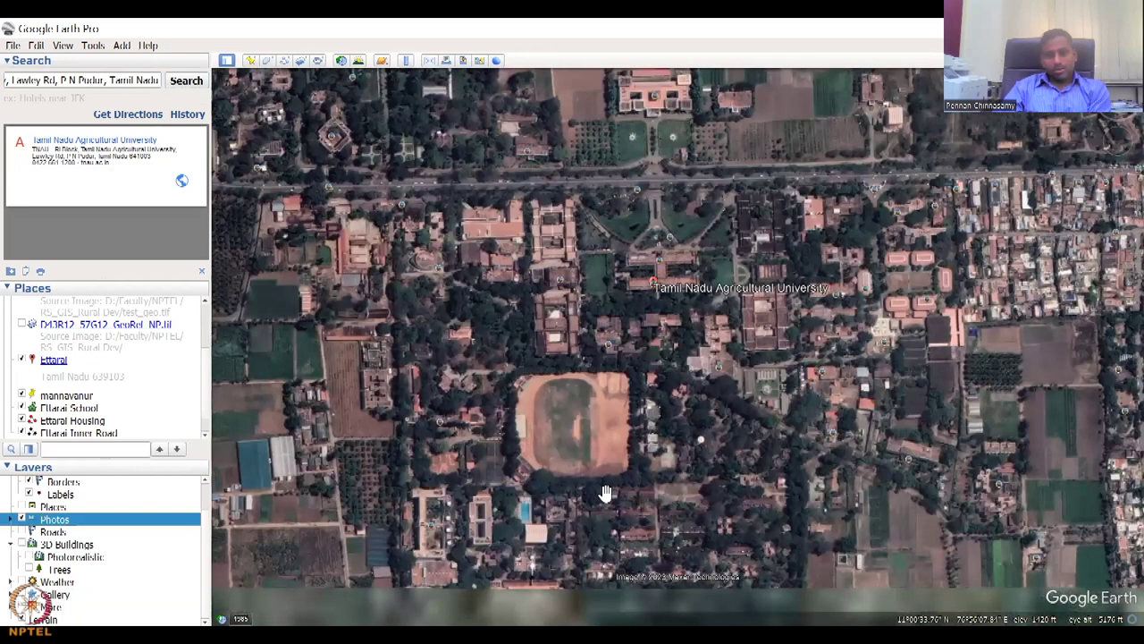
scroll(605, 493, "up", 2)
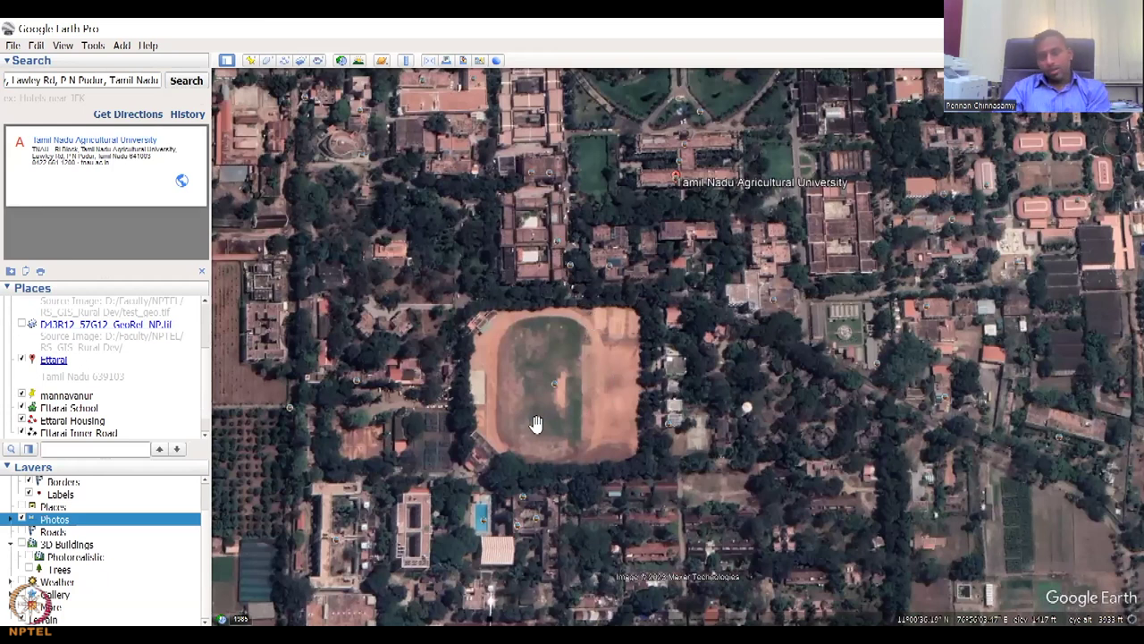
left_click_drag(633, 277, 564, 436)
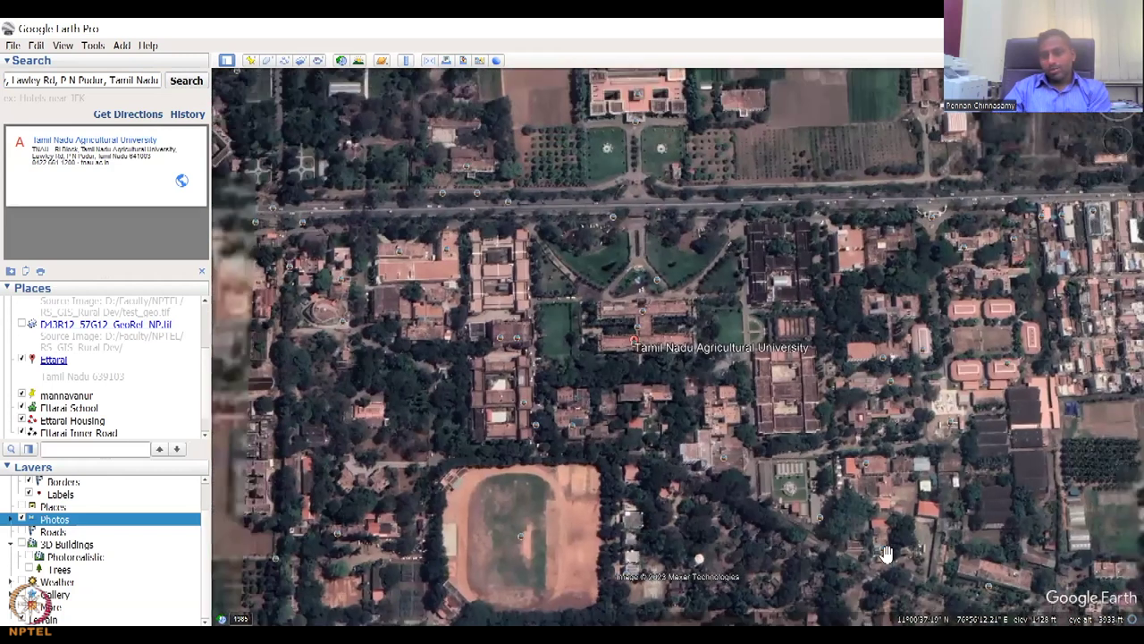
scroll(885, 553, "down", 2)
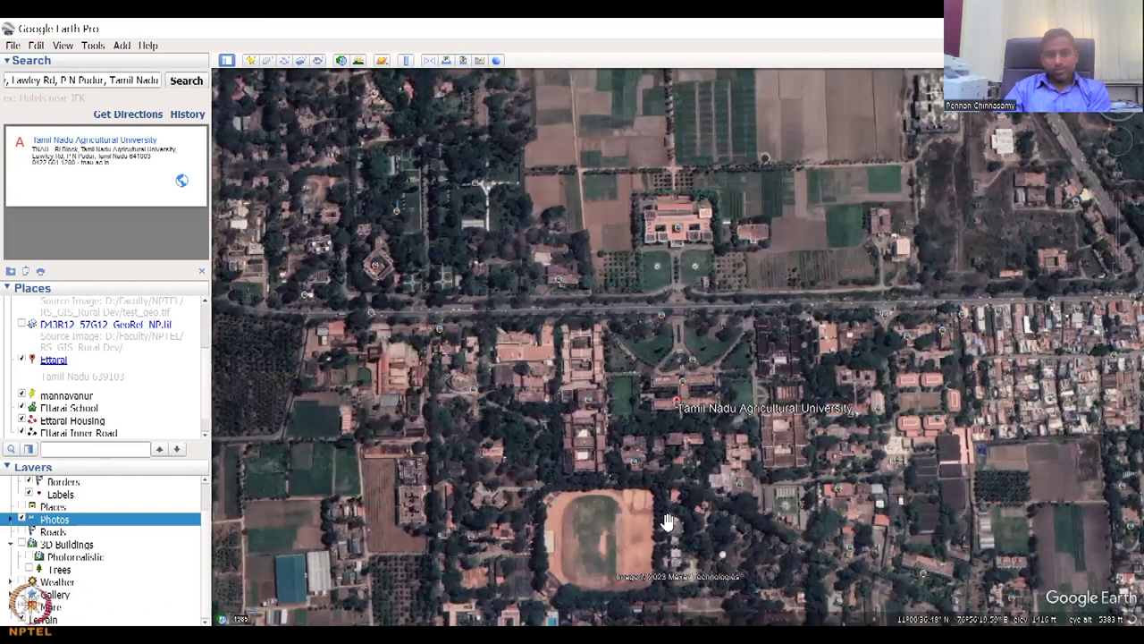
scroll(668, 522, "up", 2)
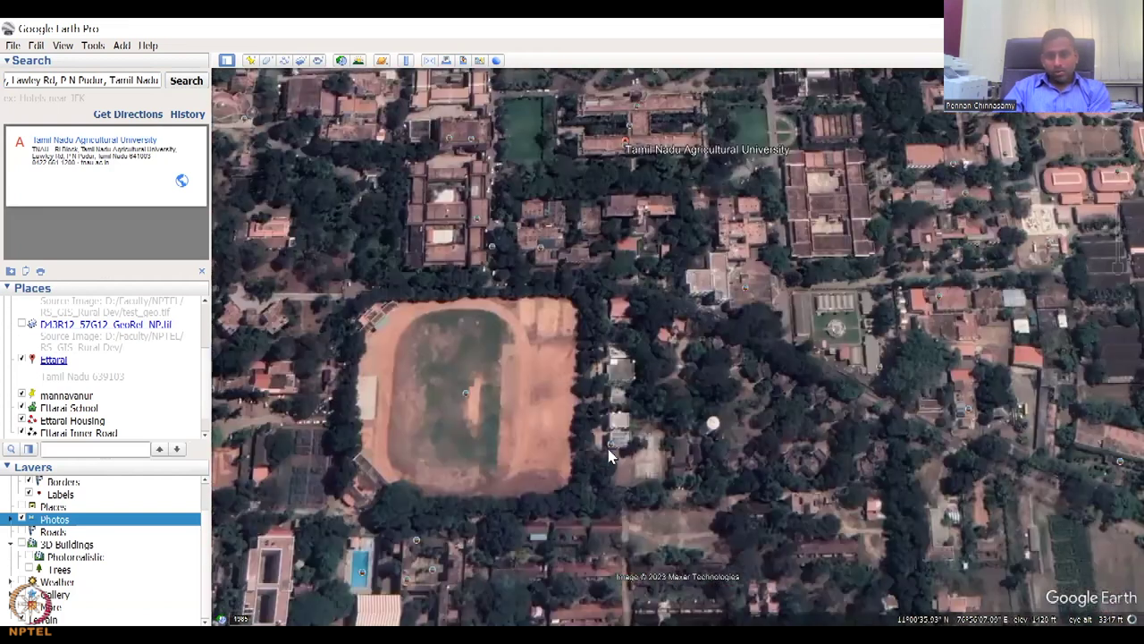
left_click(612, 450)
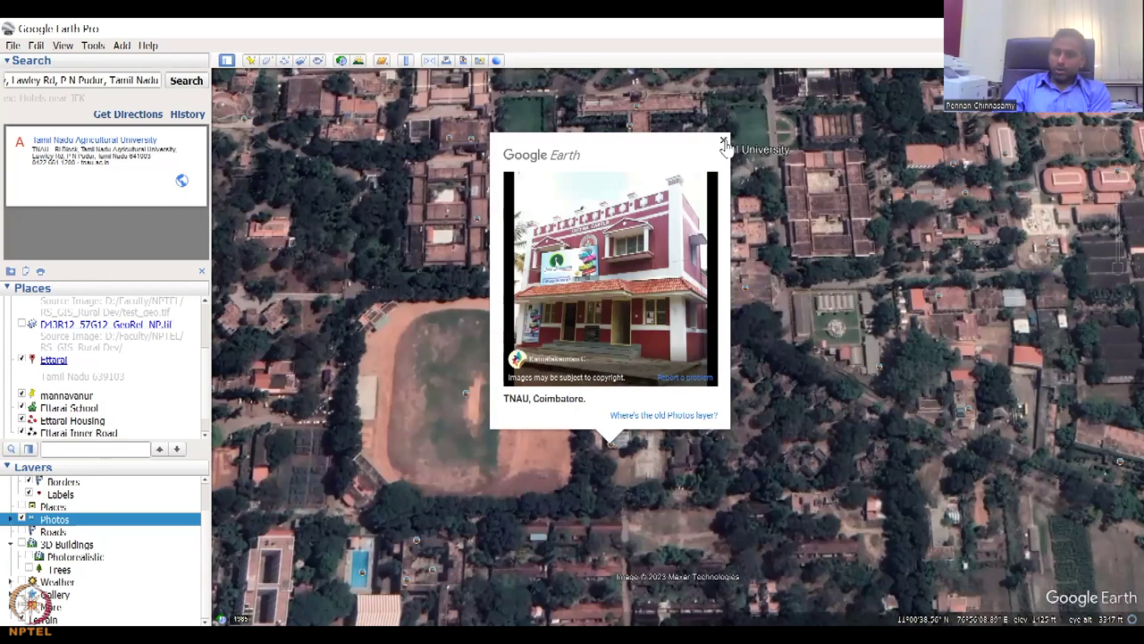
left_click(724, 143)
- Examine the university campus imagery from the sports ground to the southern buildings and farm fields and back
left_click_drag(706, 379, 759, 256)
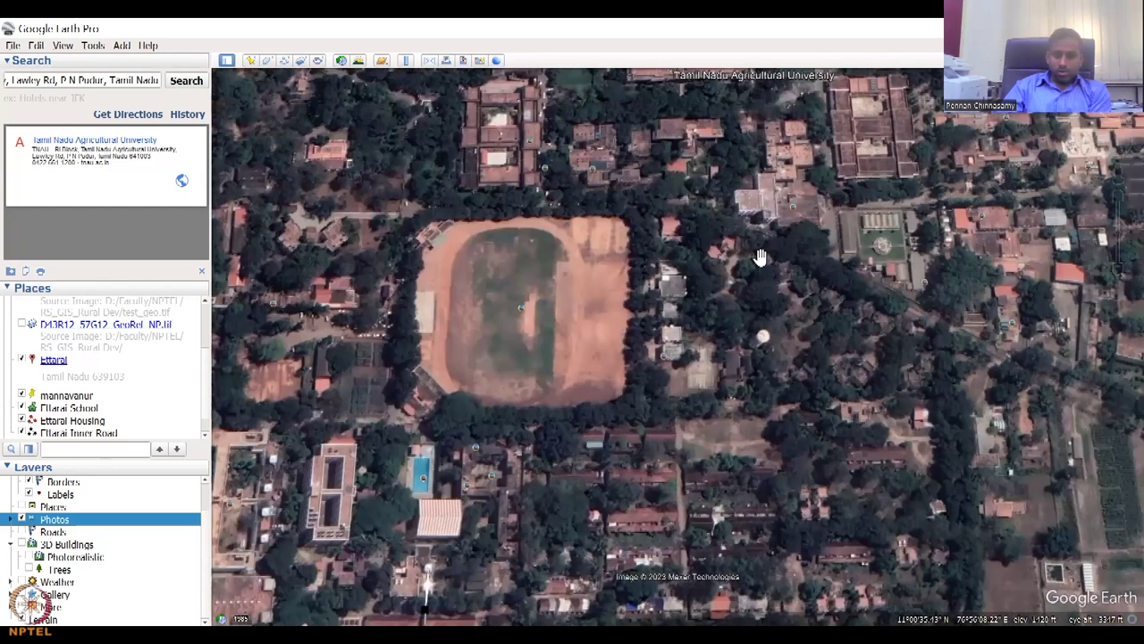
left_click_drag(699, 499, 762, 353)
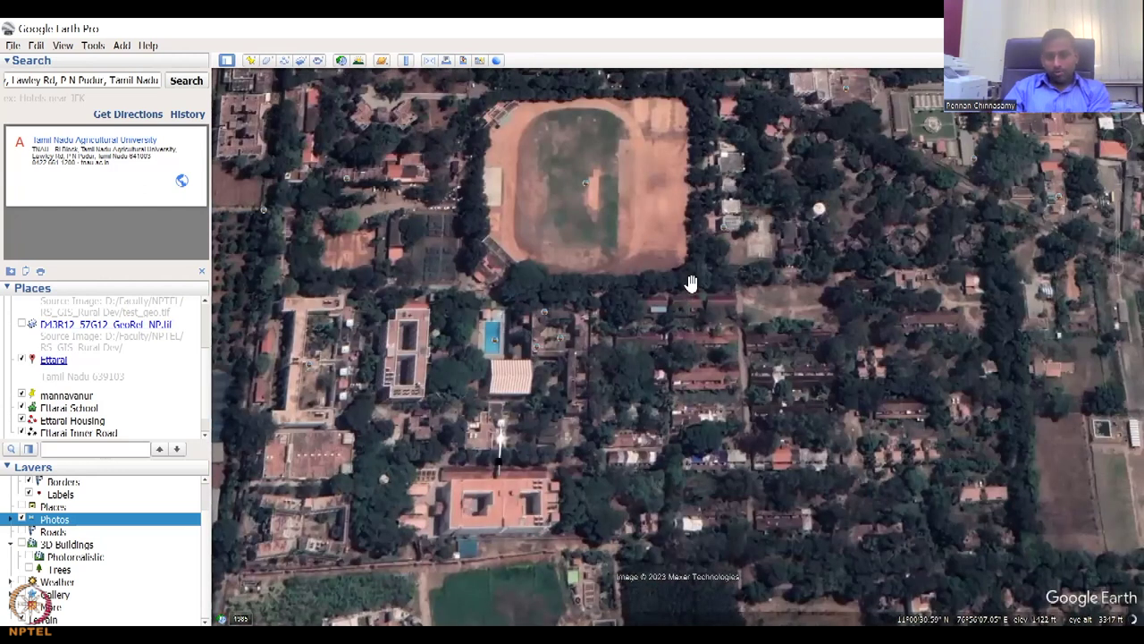
left_click_drag(649, 486, 691, 306)
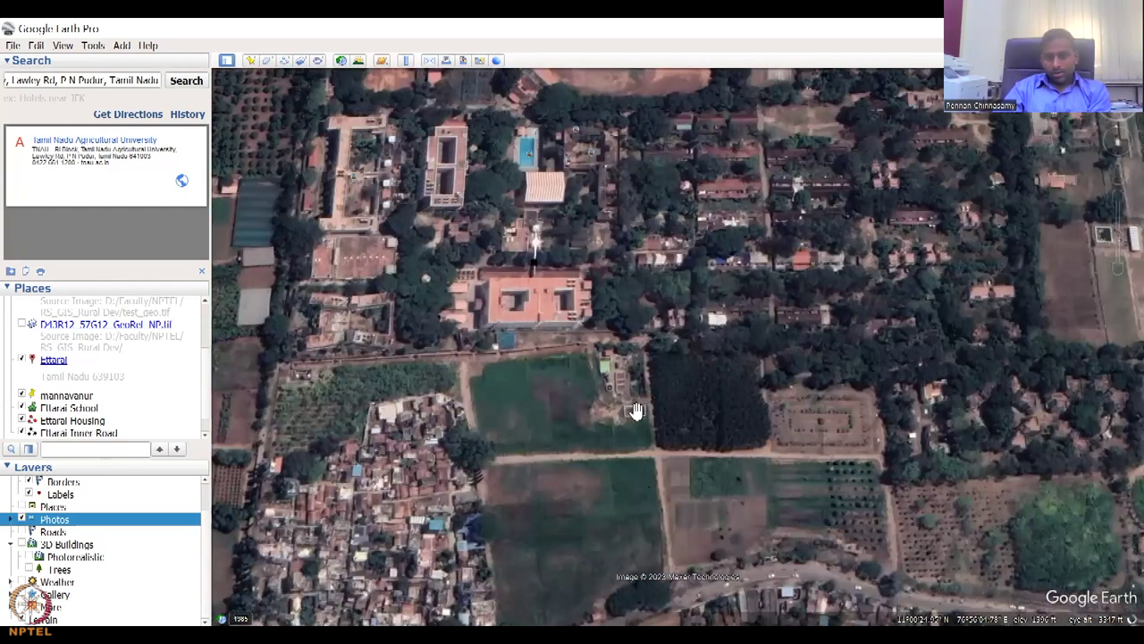
scroll(634, 410, "up", 1)
scroll(809, 374, "up", 1)
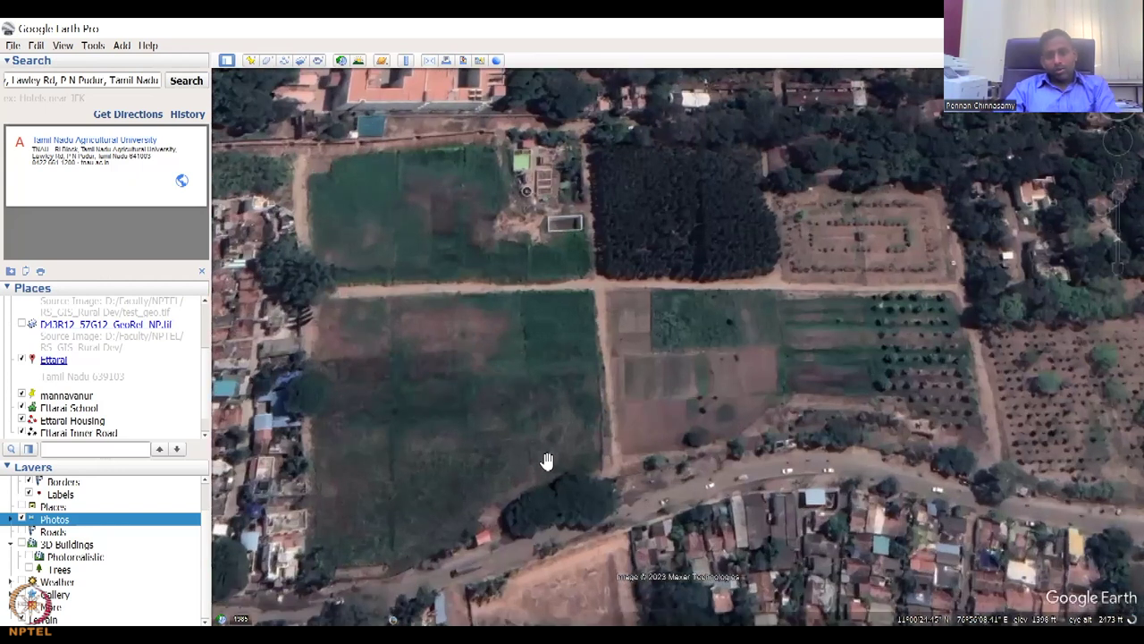
left_click_drag(472, 334, 817, 442)
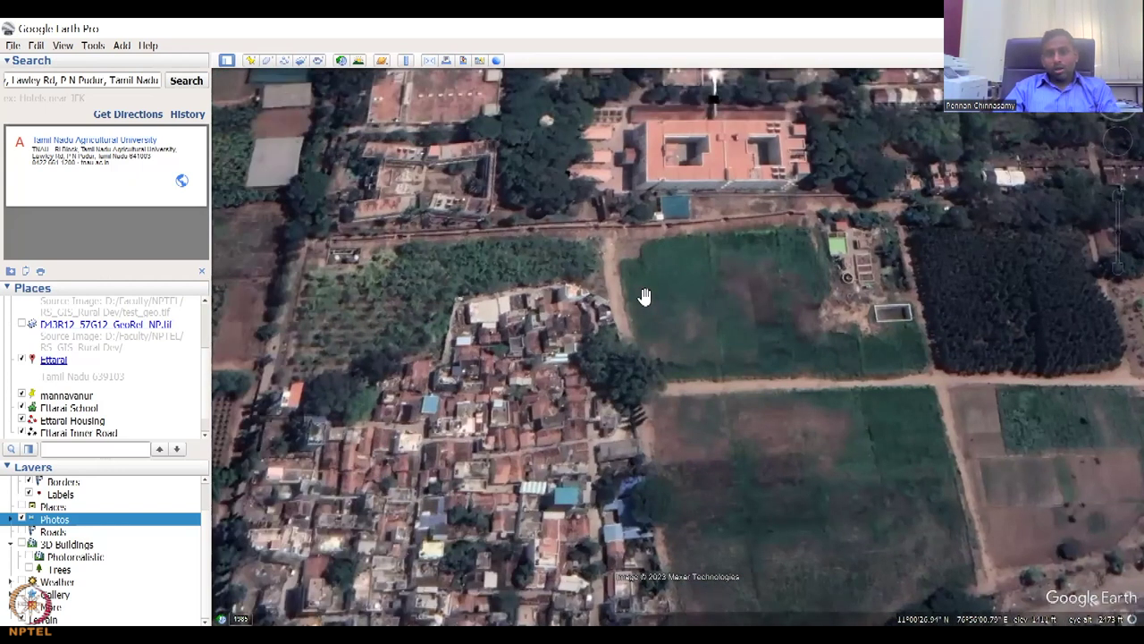
left_click_drag(643, 296, 630, 394)
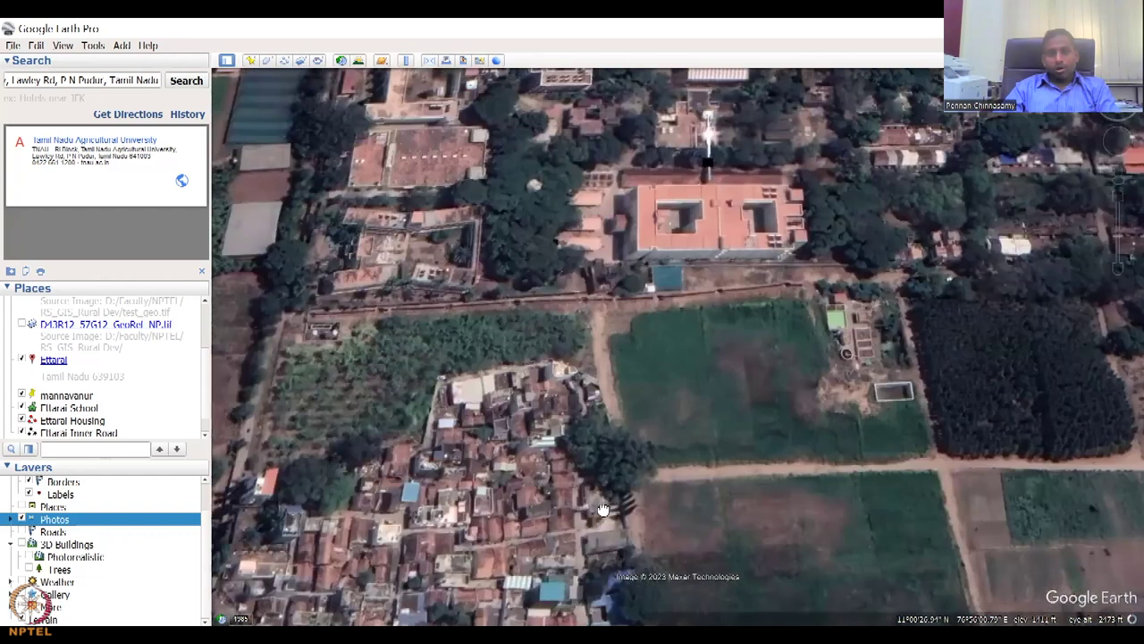
left_click_drag(628, 291, 585, 480)
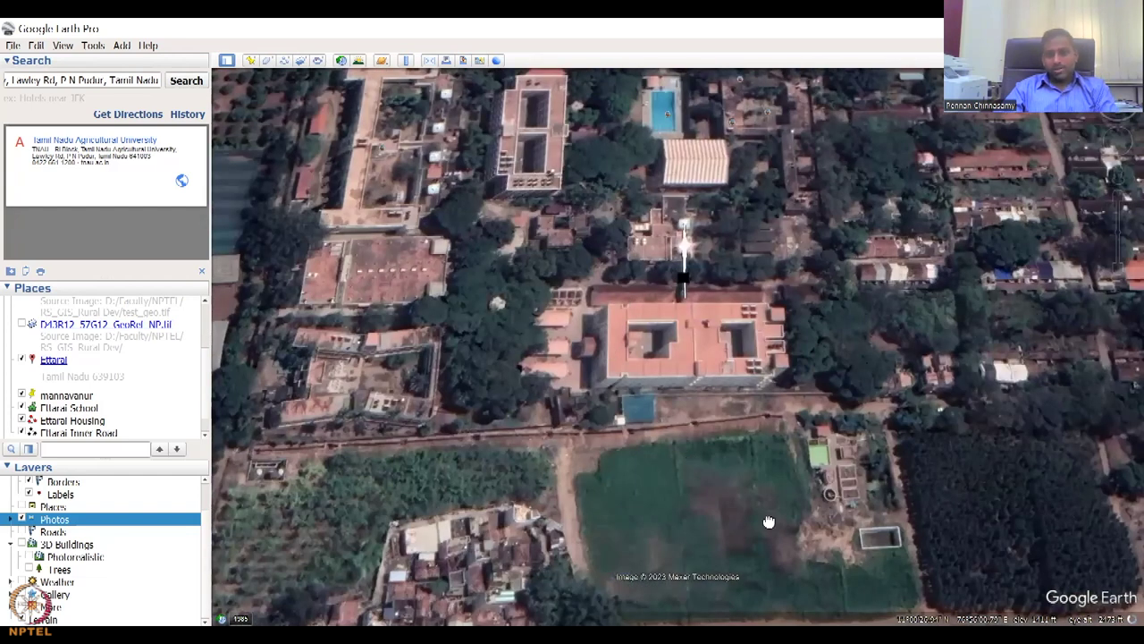
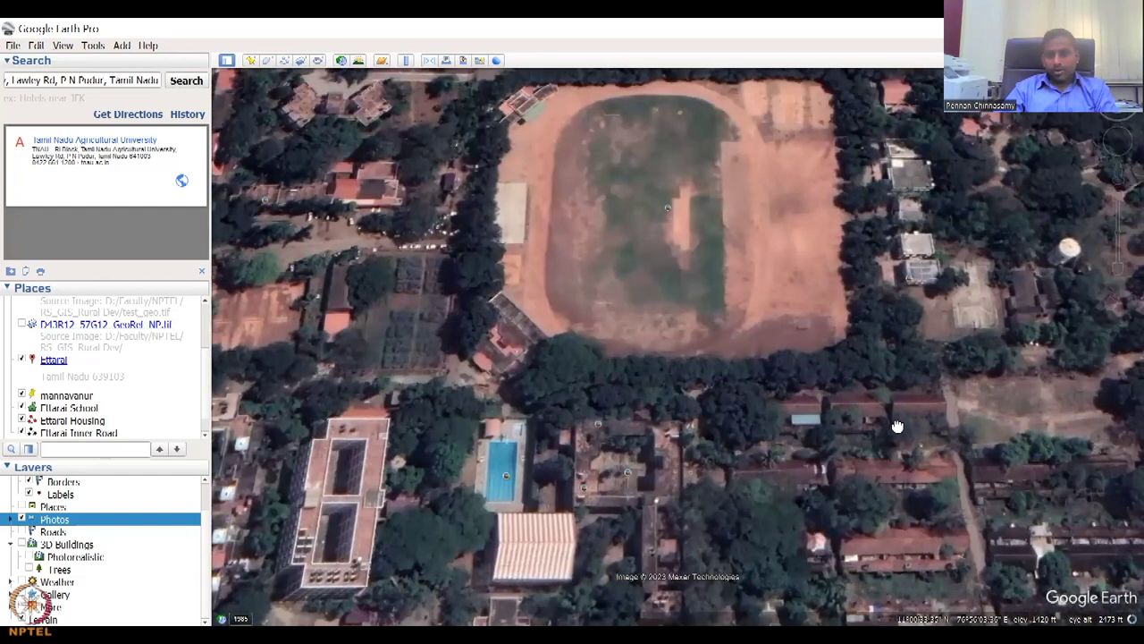
left_click_drag(898, 428, 608, 551)
left_click_drag(916, 430, 561, 541)
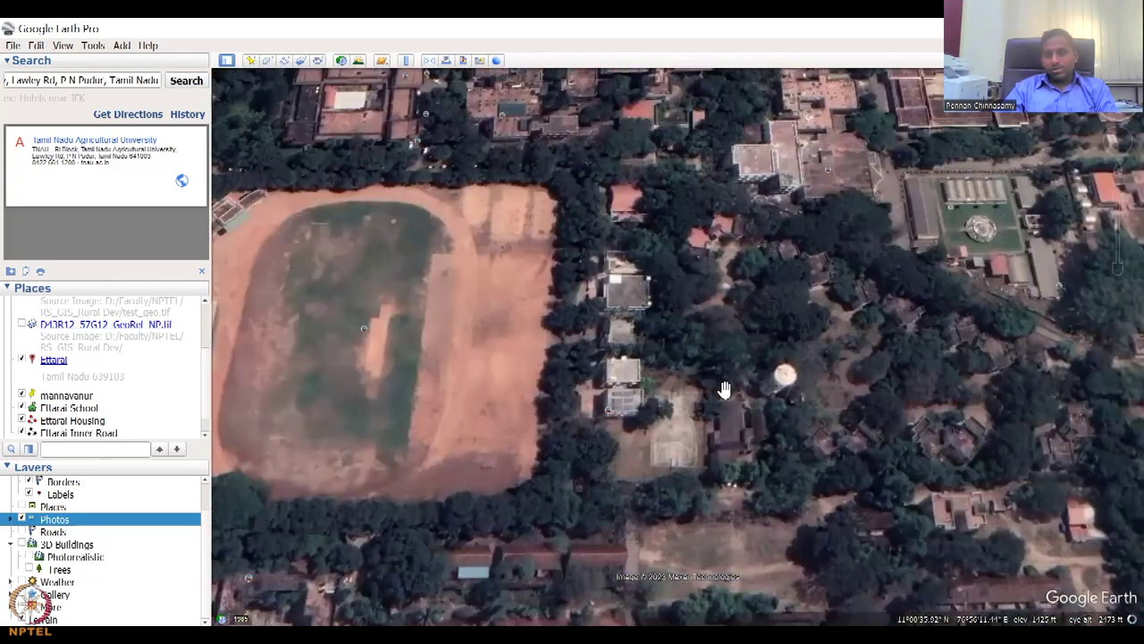
left_click_drag(929, 279, 582, 378)
scroll(577, 399, "down", 5)
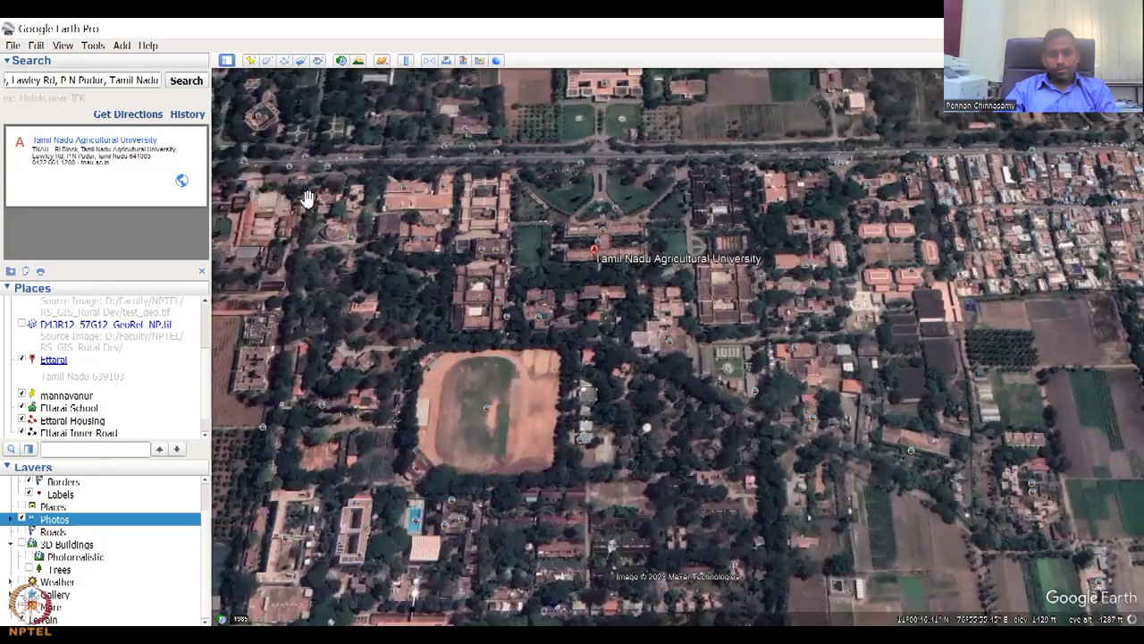
- Fly back to the saved Ettarai place, view the photo marked beside Ettarai School and close it
left_click(144, 79)
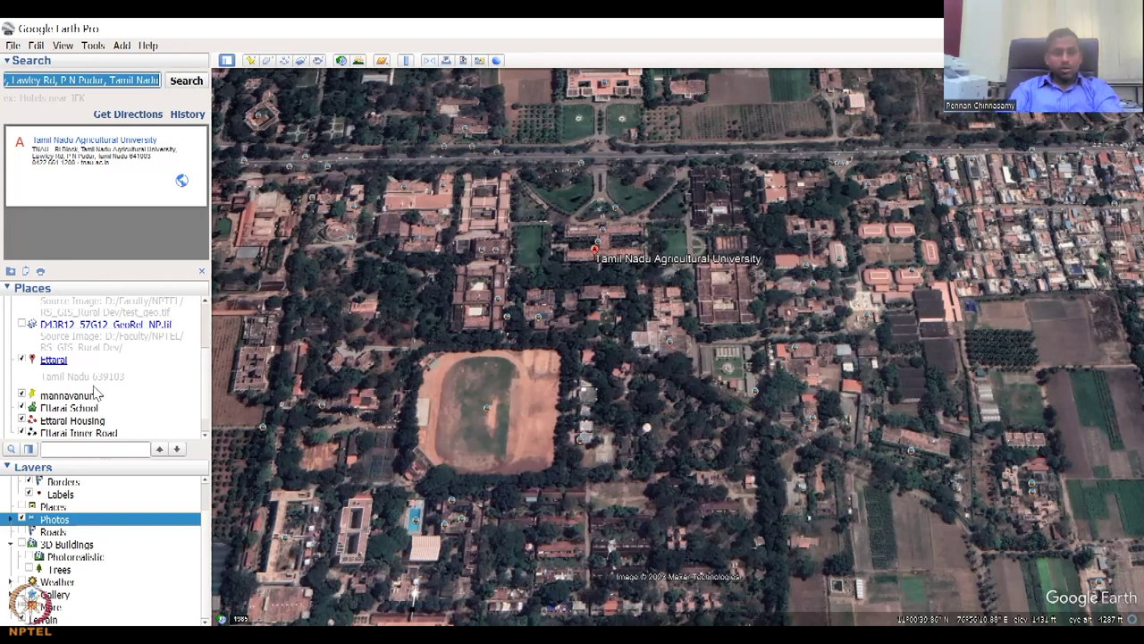
double_click(53, 361)
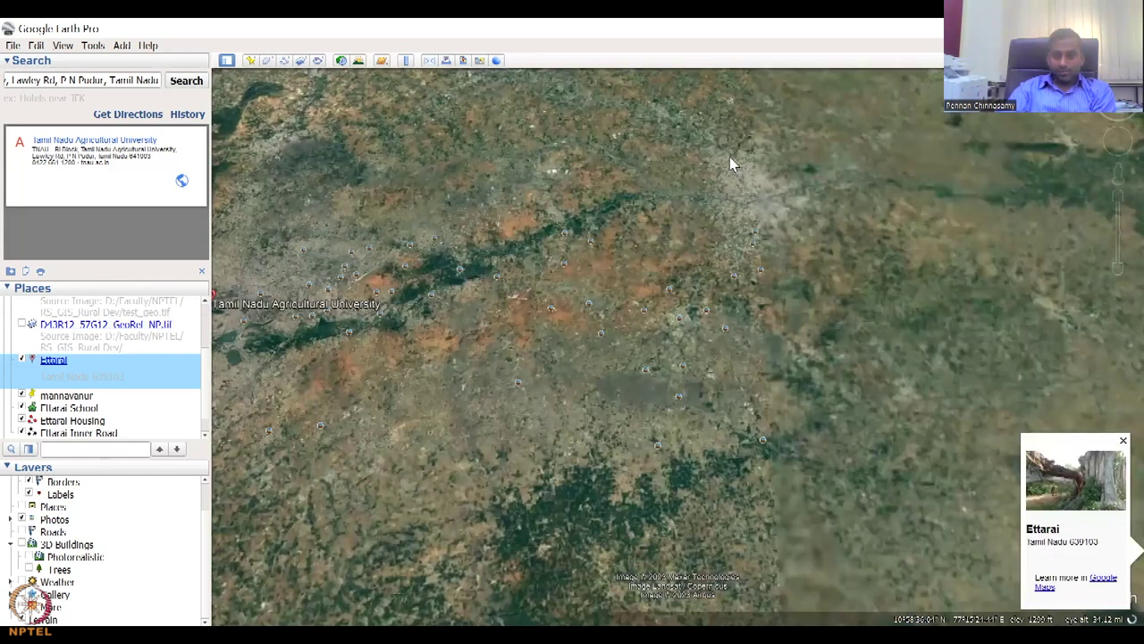
scroll(644, 440, "up", 5)
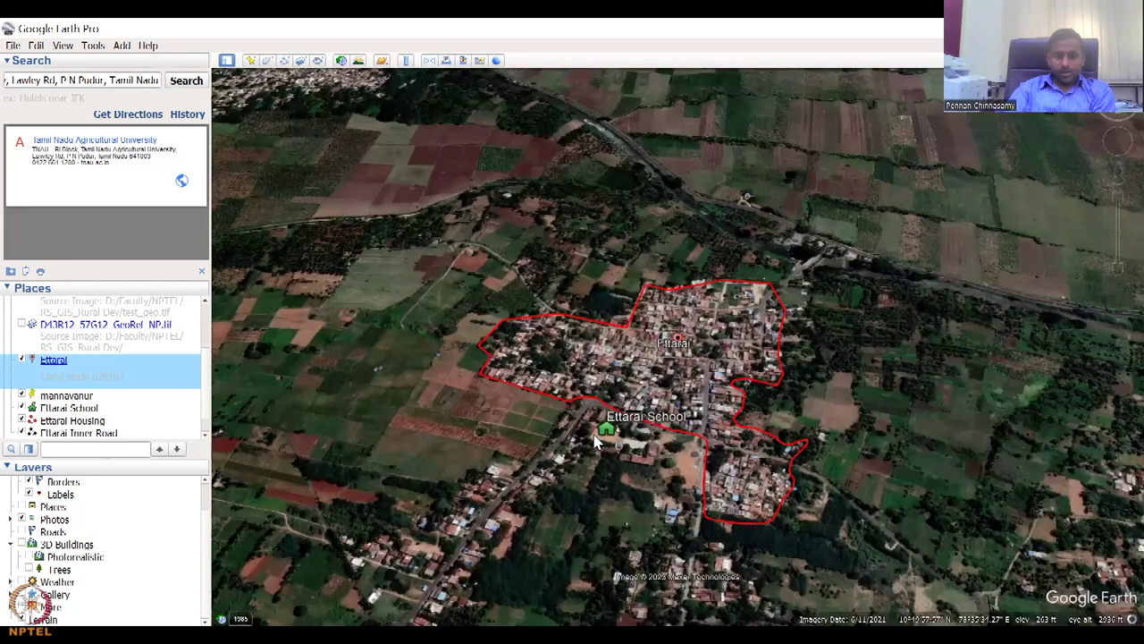
scroll(598, 438, "up", 3)
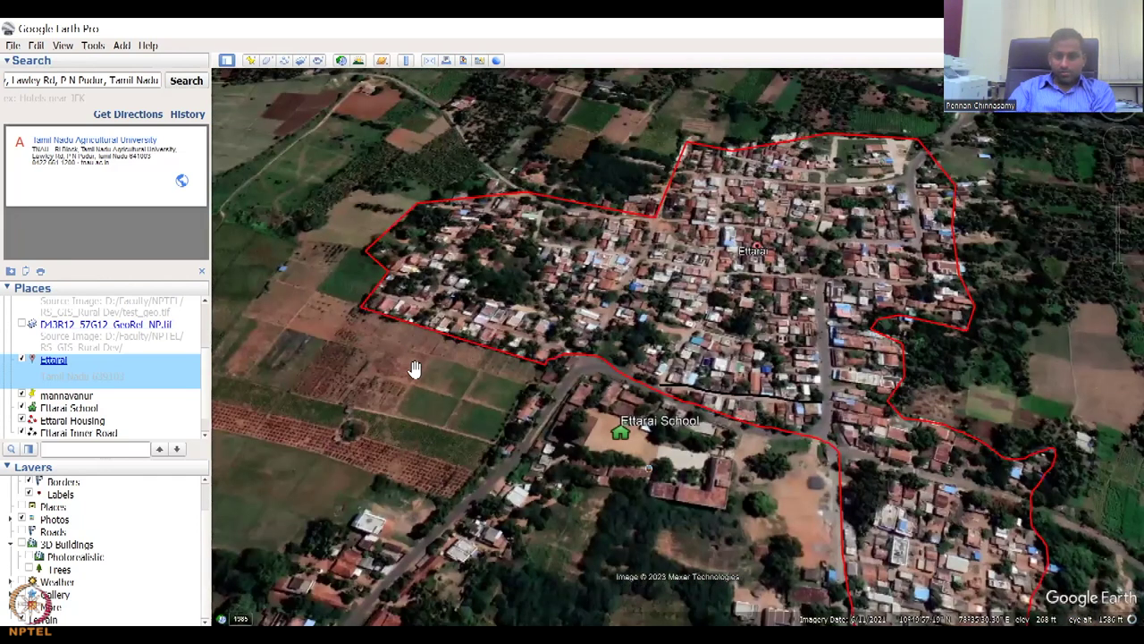
scroll(646, 474, "up", 2)
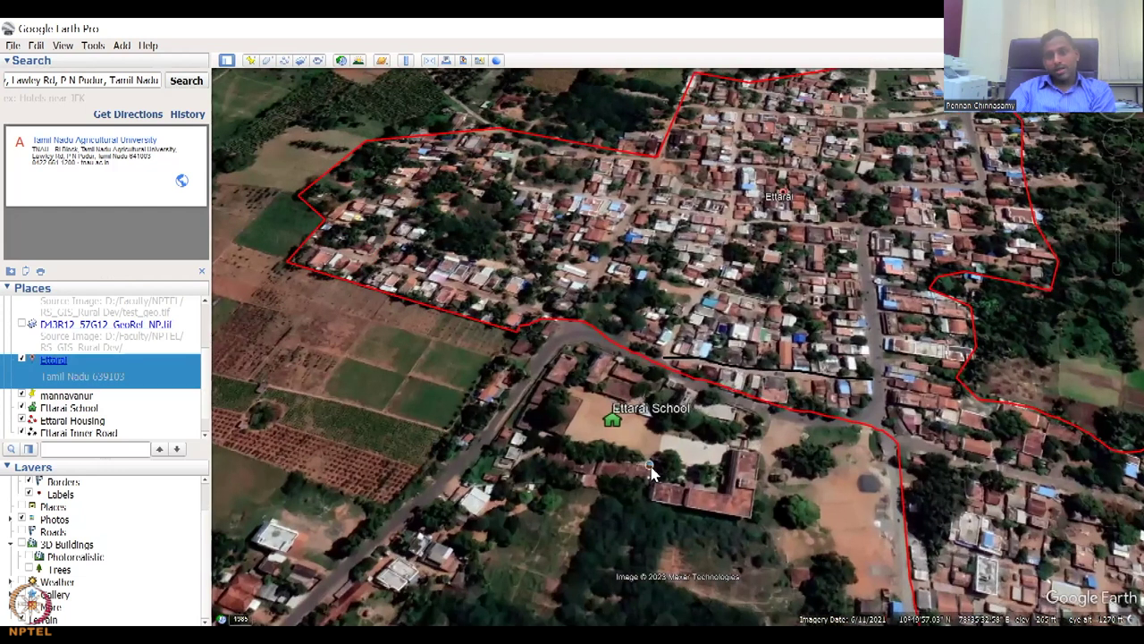
left_click(650, 467)
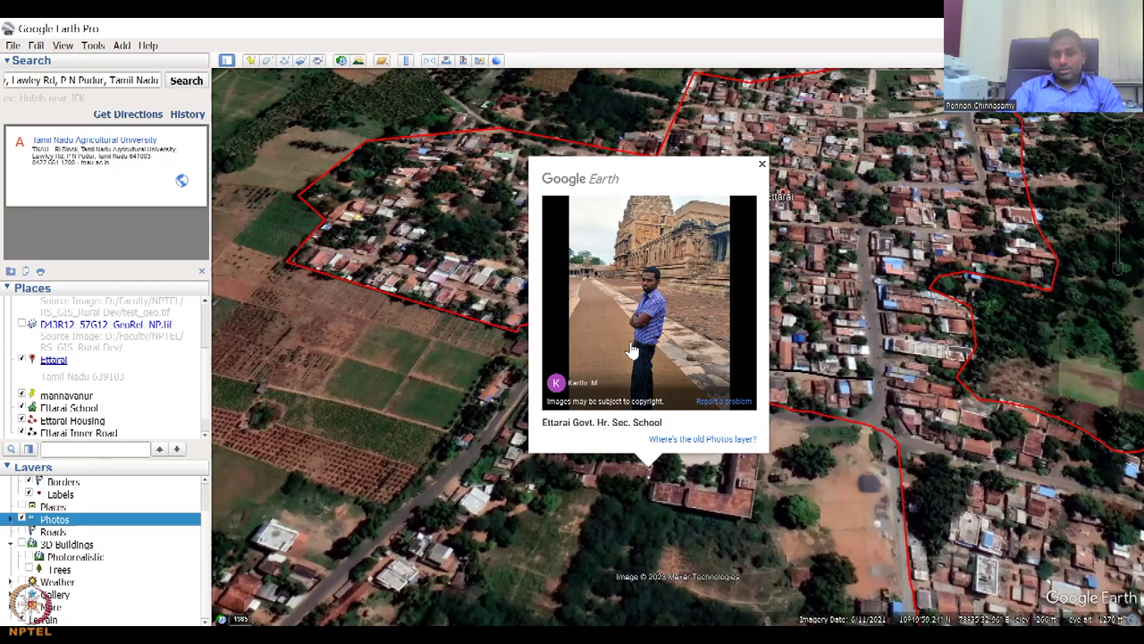
left_click(760, 163)
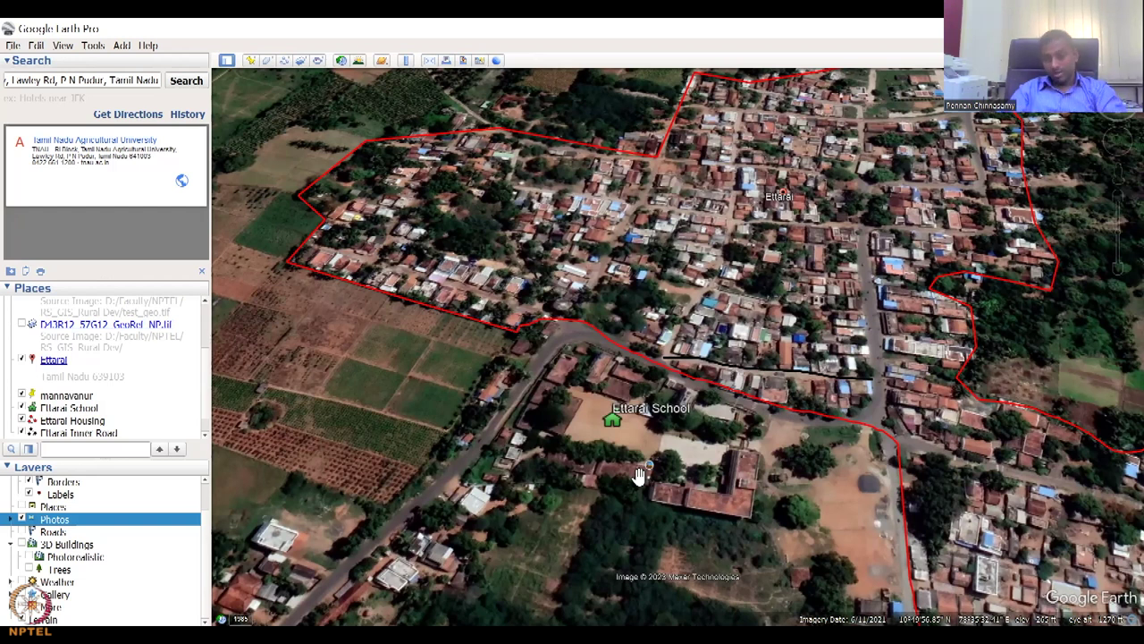
- Frame Ettarai's housing area and school and start recording a tour there
left_click_drag(885, 357, 715, 410)
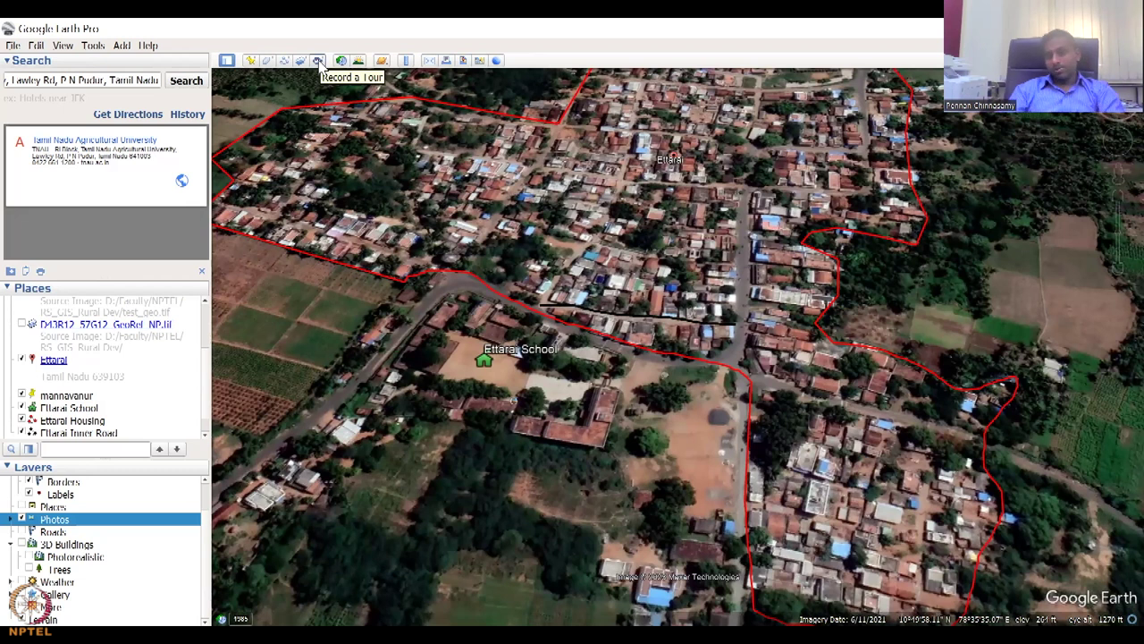
left_click(319, 61)
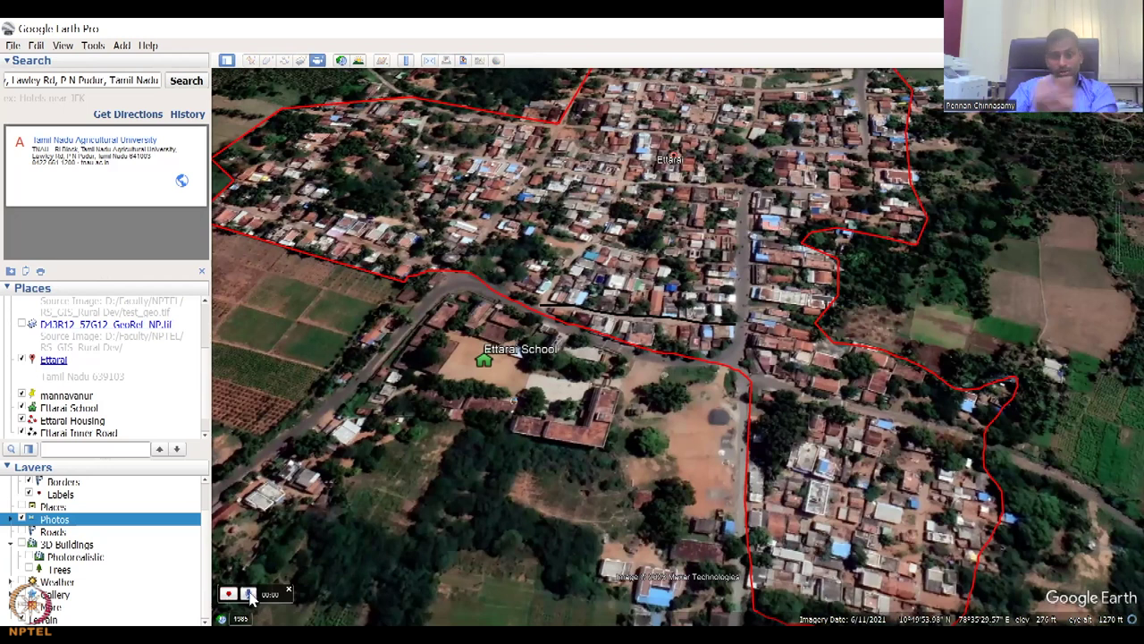
left_click_drag(620, 531, 556, 568)
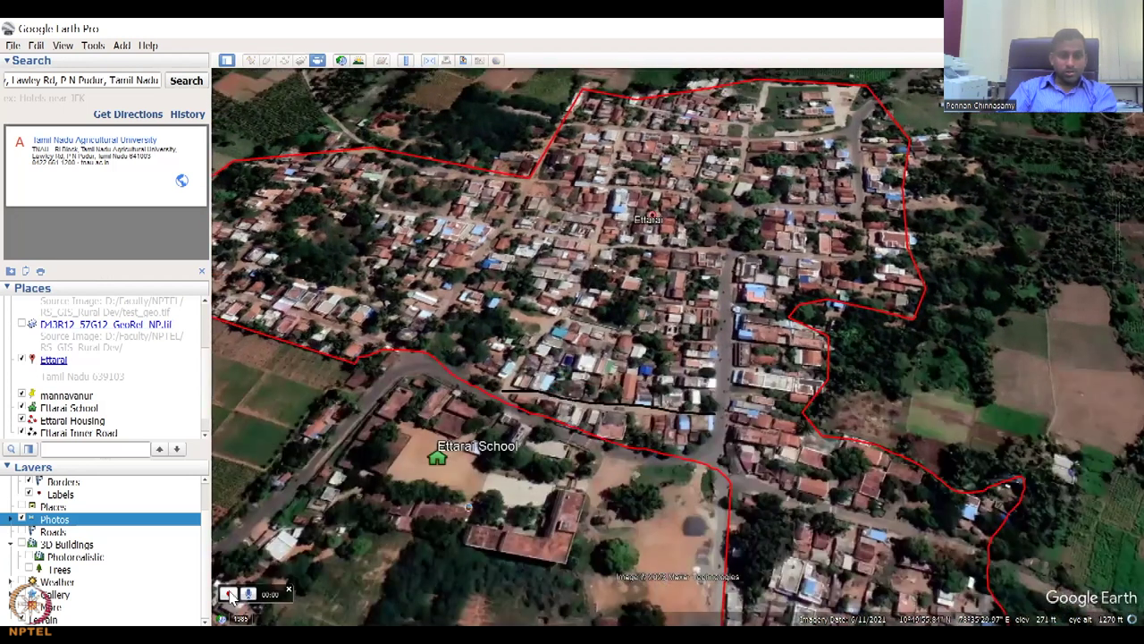
left_click(230, 594)
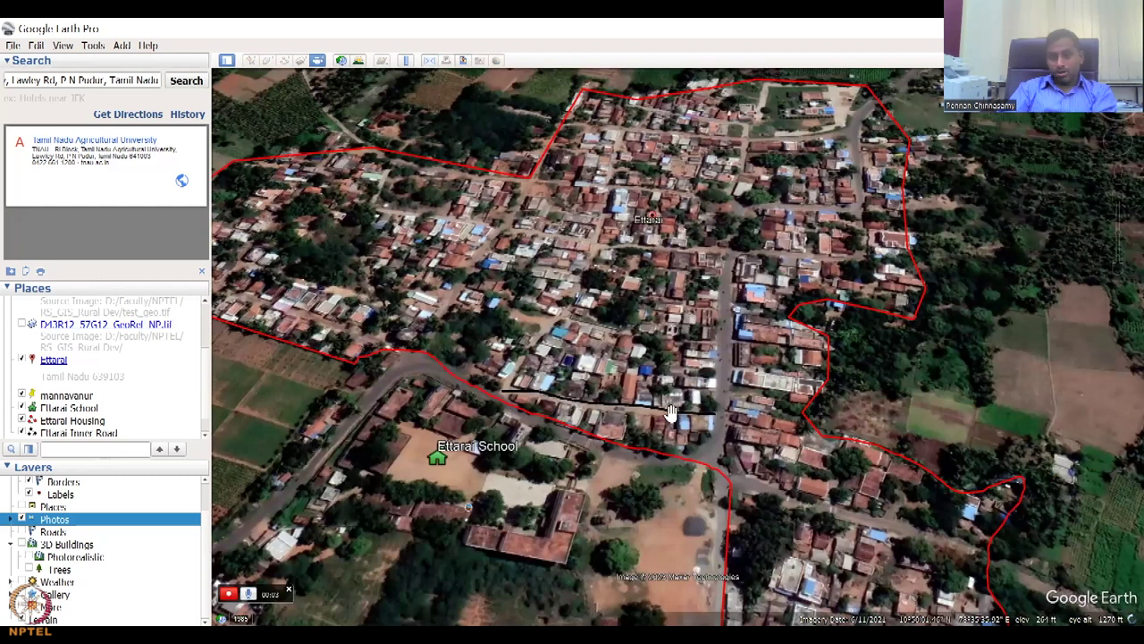
- Capture a flyover of Ettarai's housing area, the school grounds and the roadside buildings southwest of the village
key("Up")
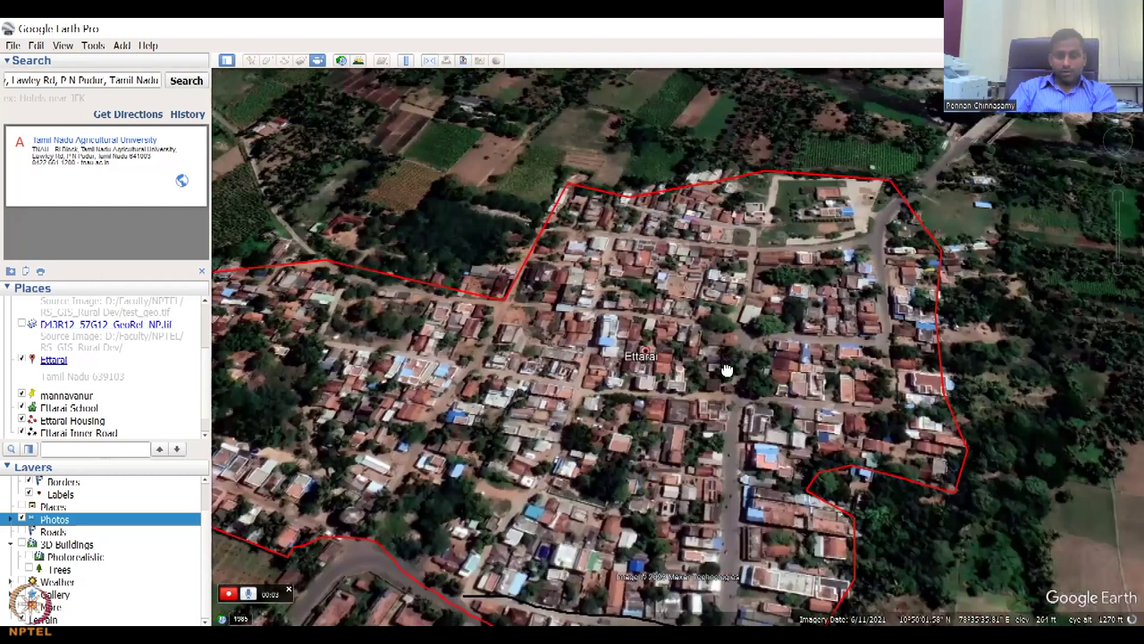
scroll(754, 356, "up", 2)
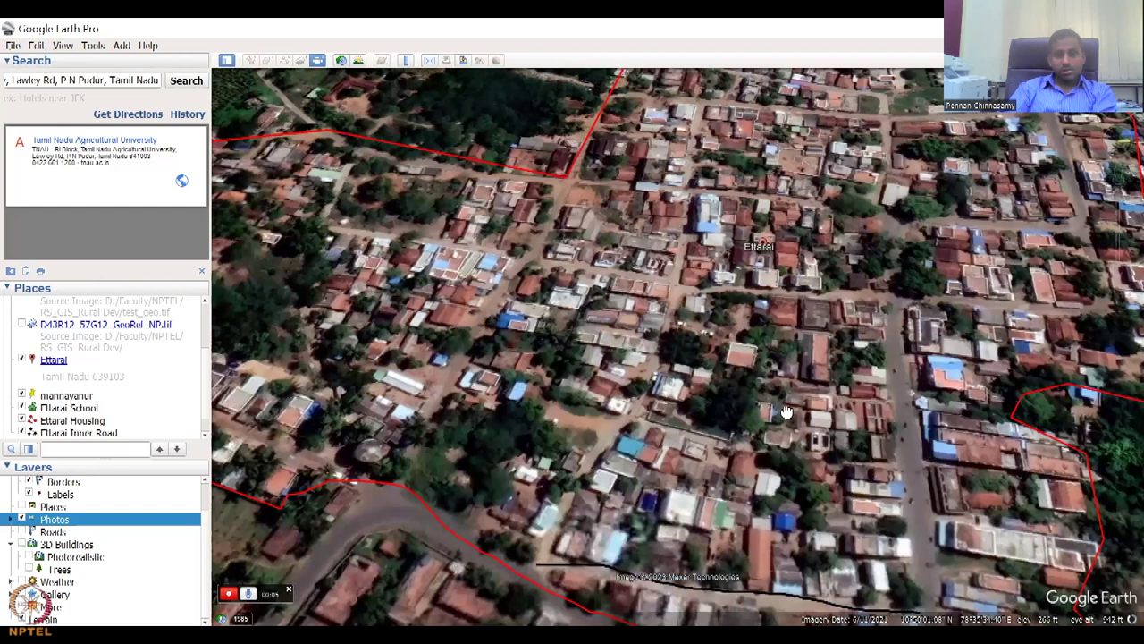
key("Left")
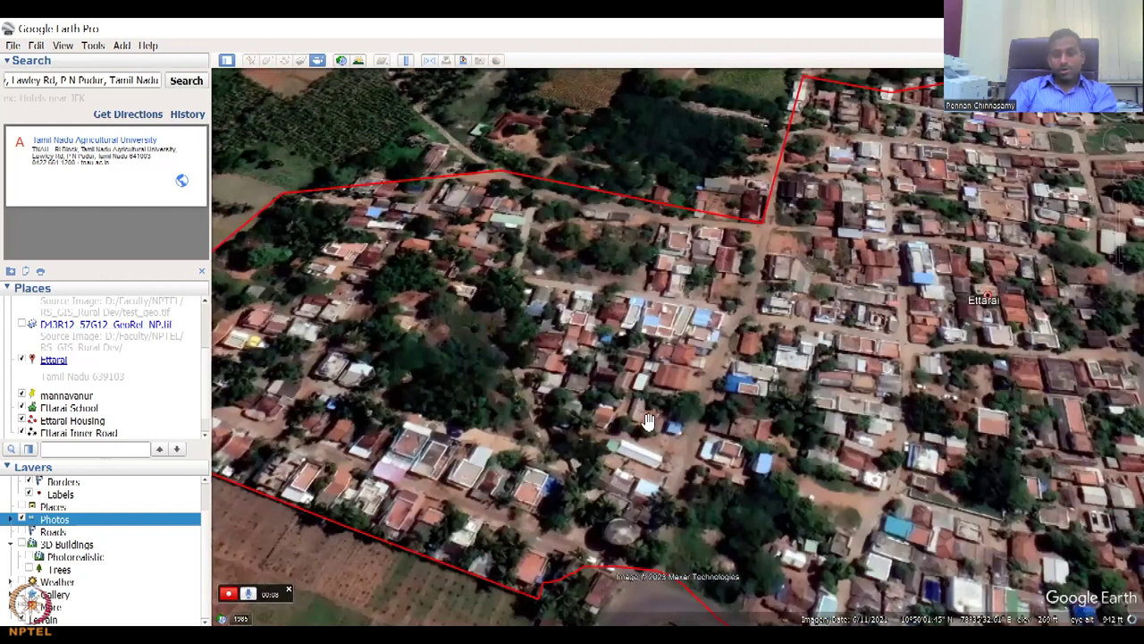
key("Right")
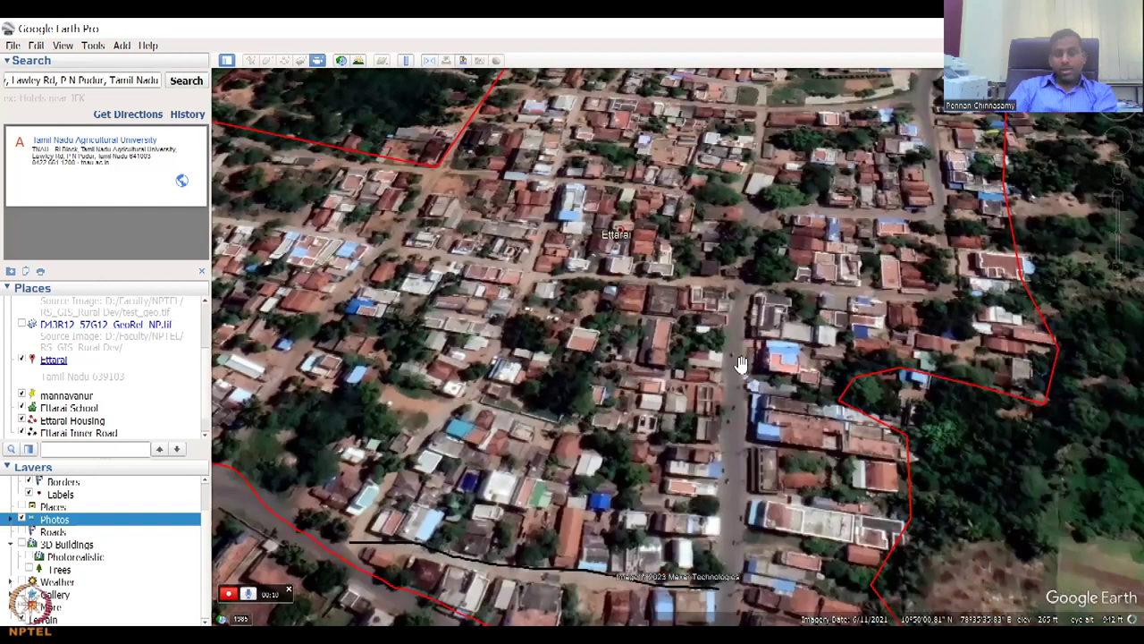
left_click_drag(745, 362, 616, 483)
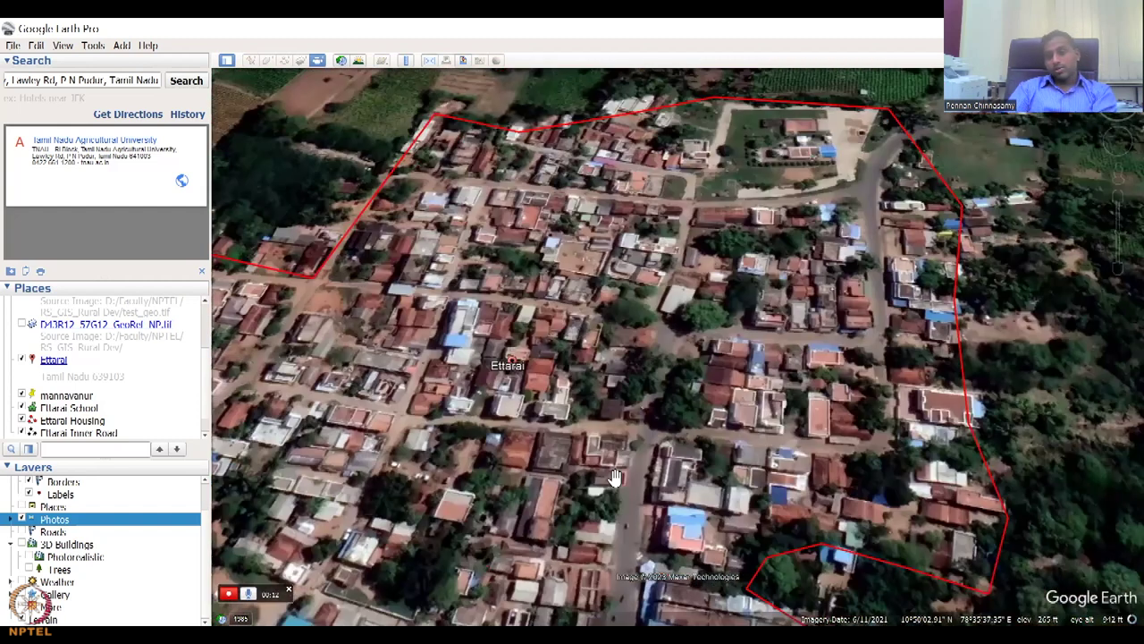
double_click(711, 416)
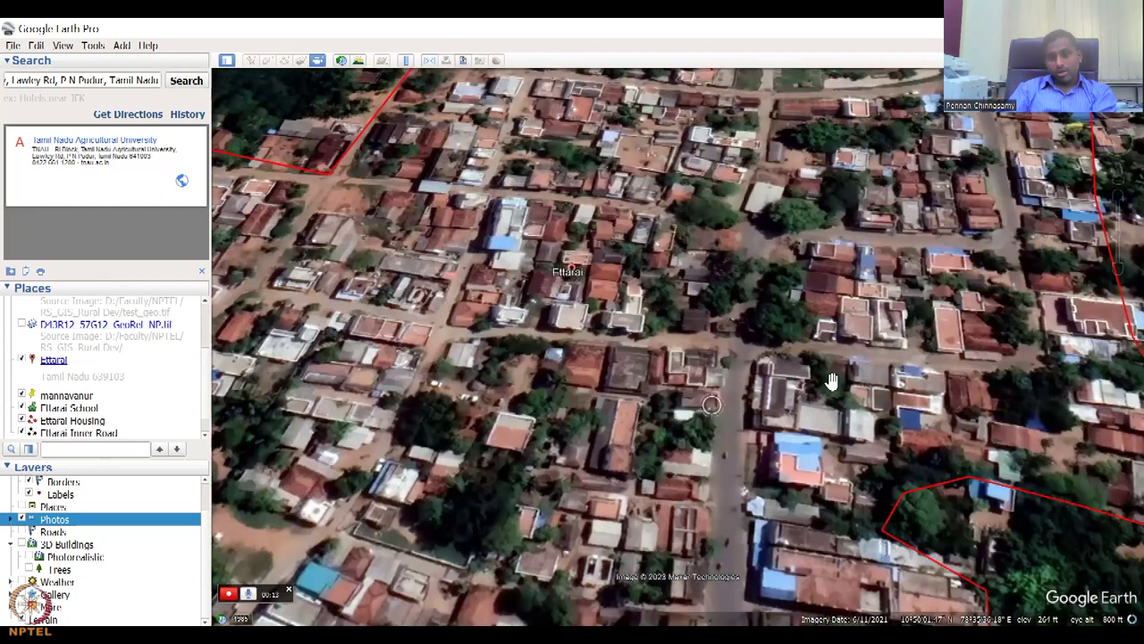
scroll(832, 381, "up", 2)
scroll(842, 422, "up", 2)
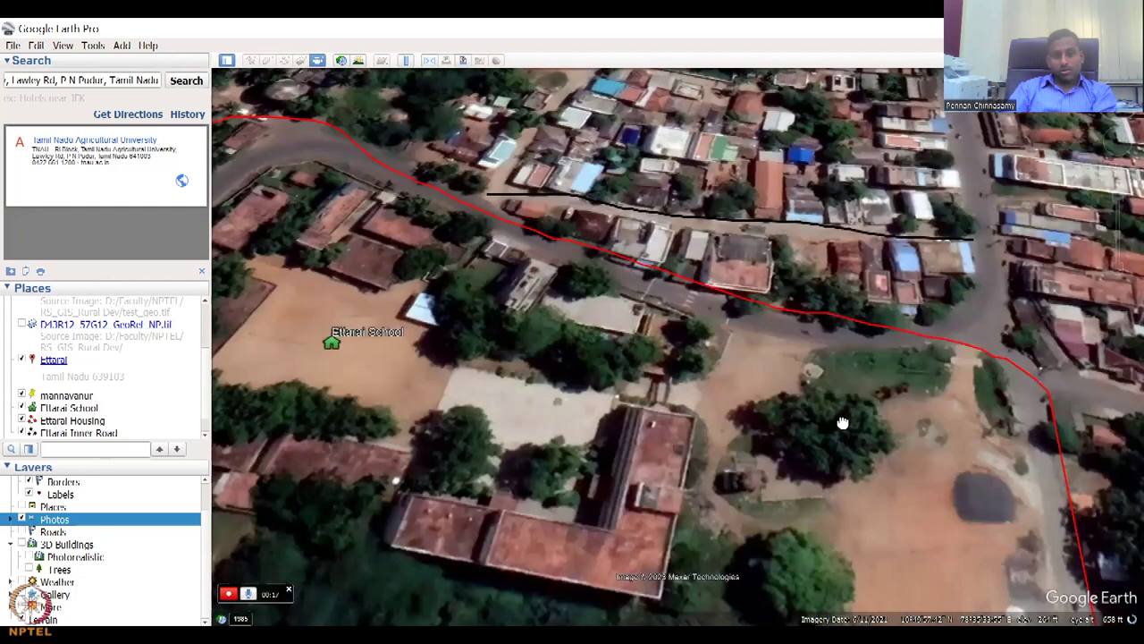
left_click_drag(590, 320, 852, 121)
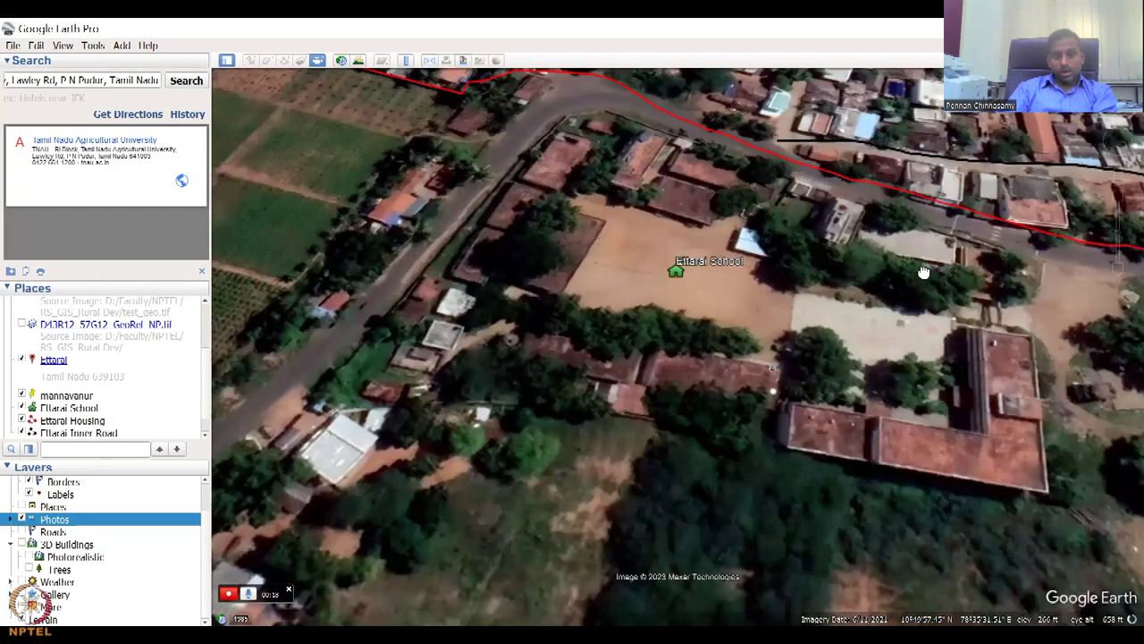
left_click_drag(924, 272, 794, 437)
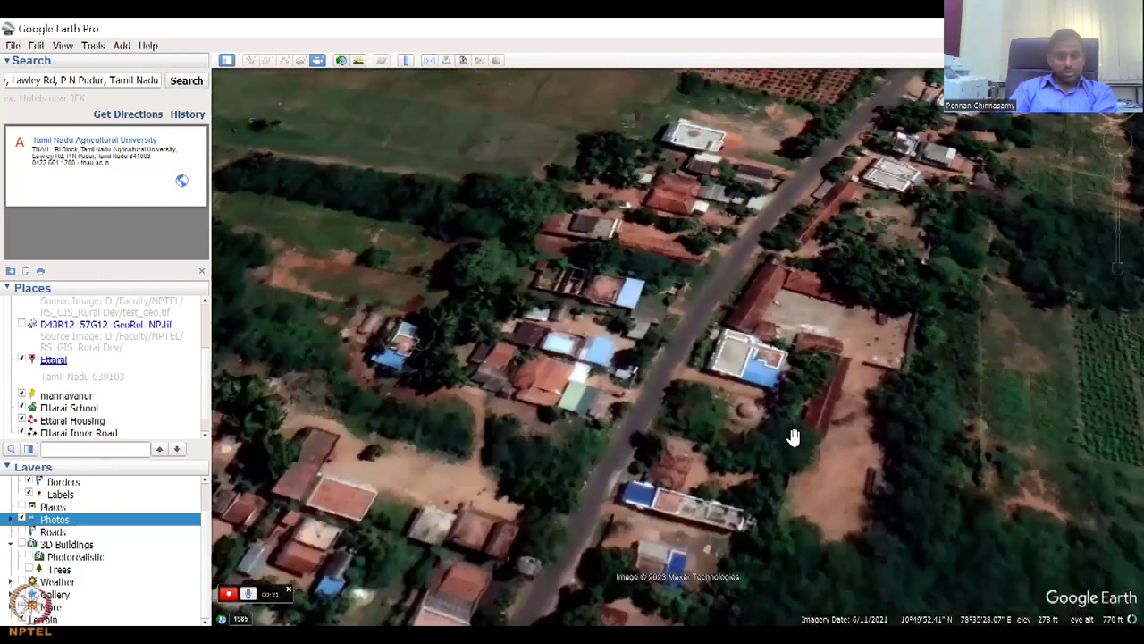
- Stop the recording and save it to the places as Ettarai Tour
left_click(228, 595)
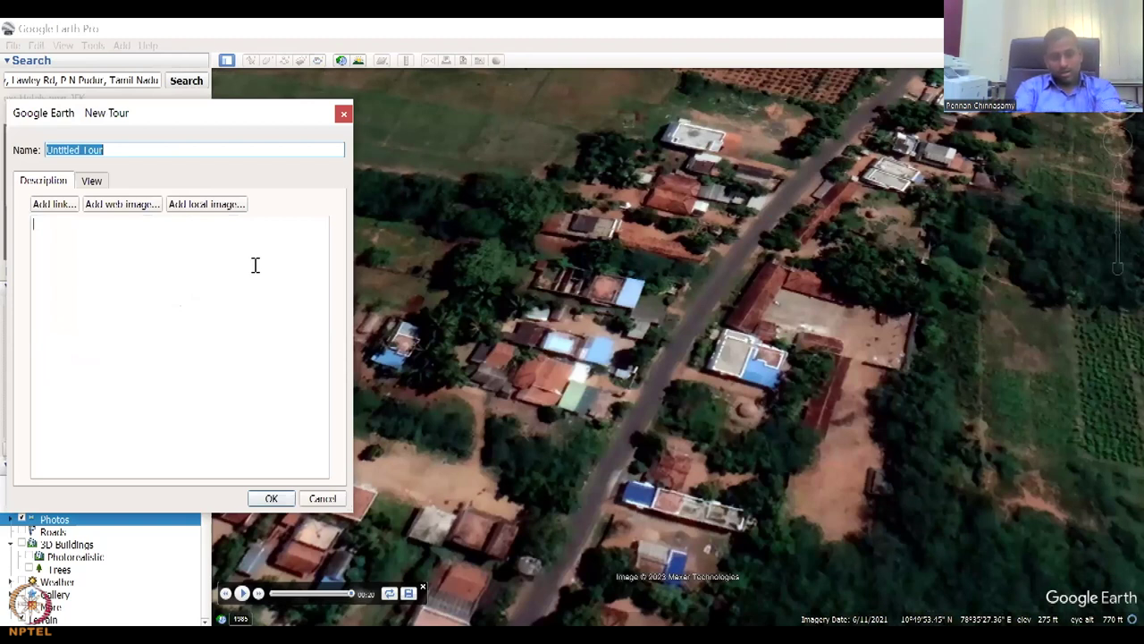
type("Littoral Tour")
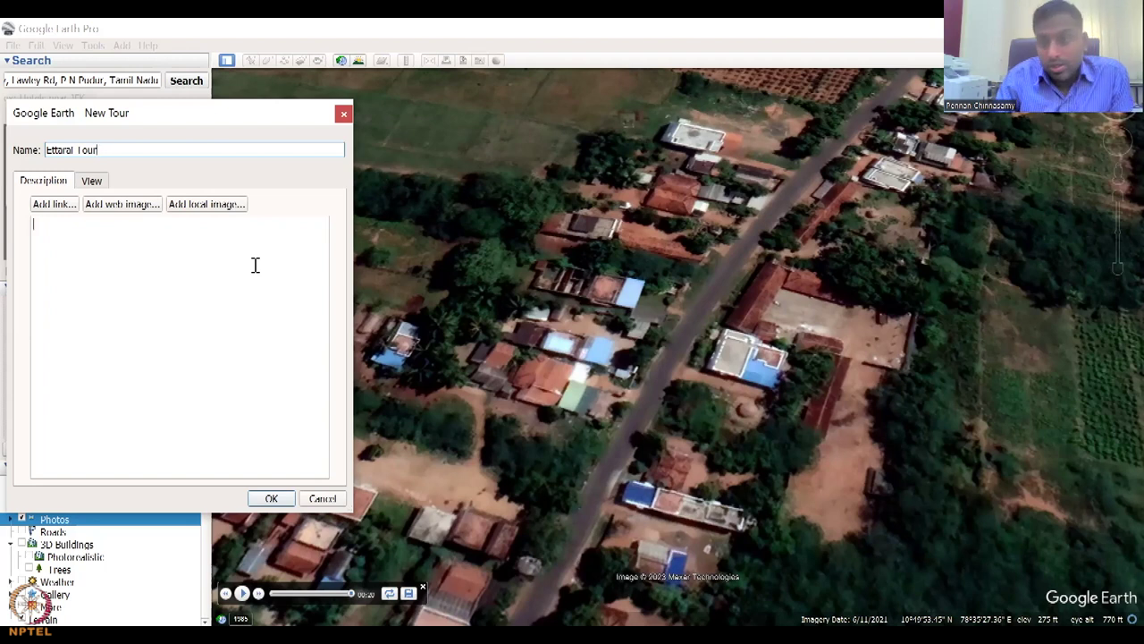
left_click(271, 499)
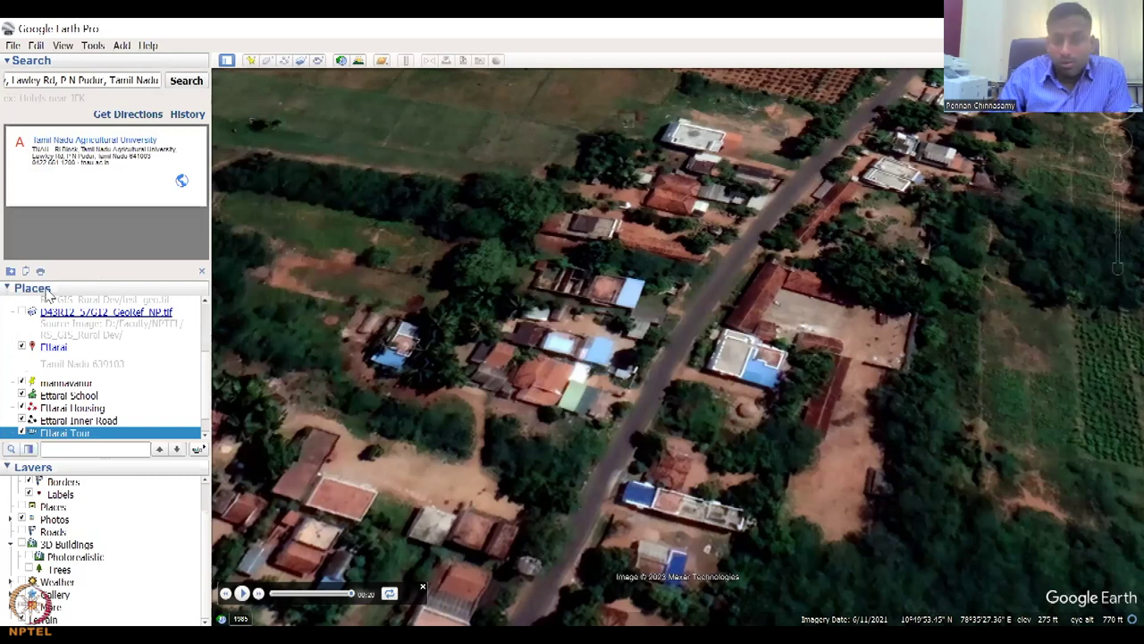
right_click(131, 435)
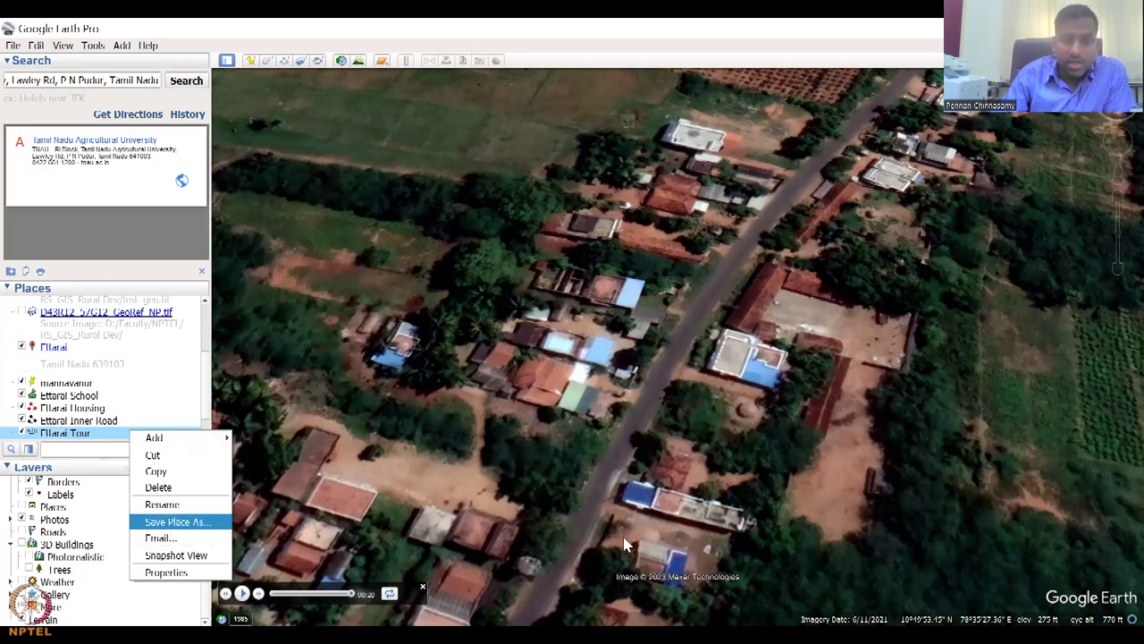
left_click(179, 522)
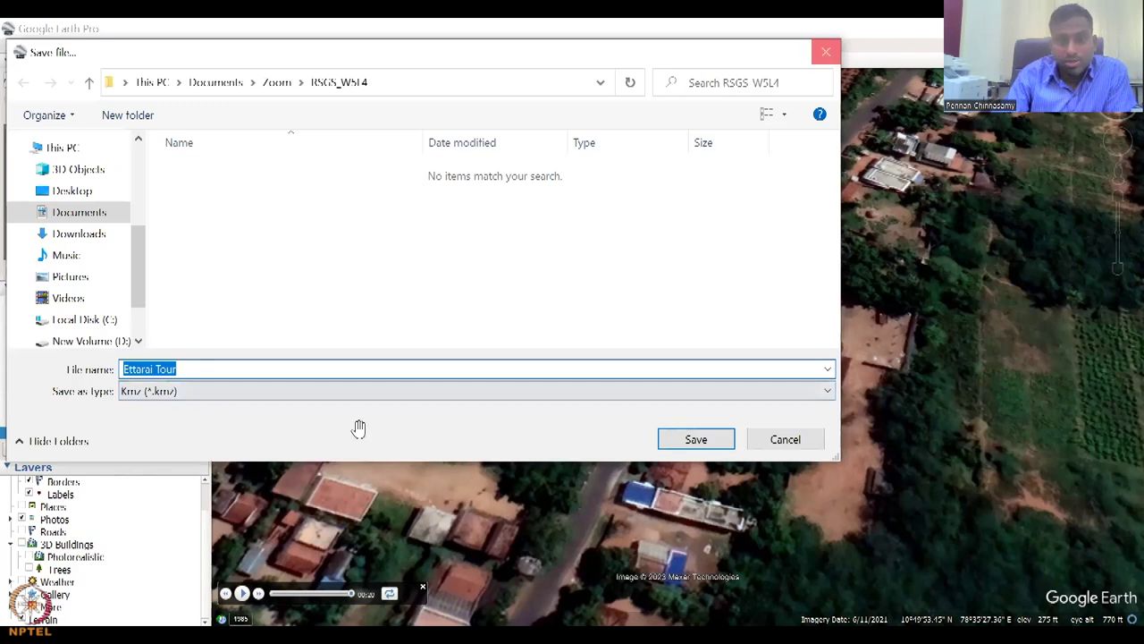
key("Escape")
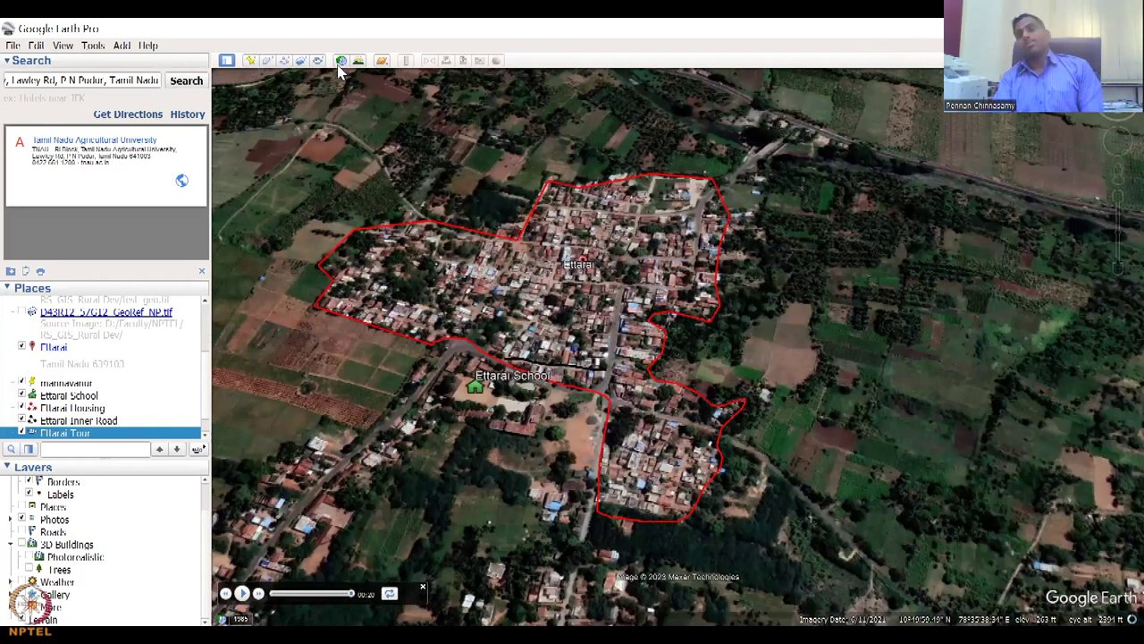
- Close the tour player and switch from Earth to Mars for a closer look at its surface
left_click(423, 589)
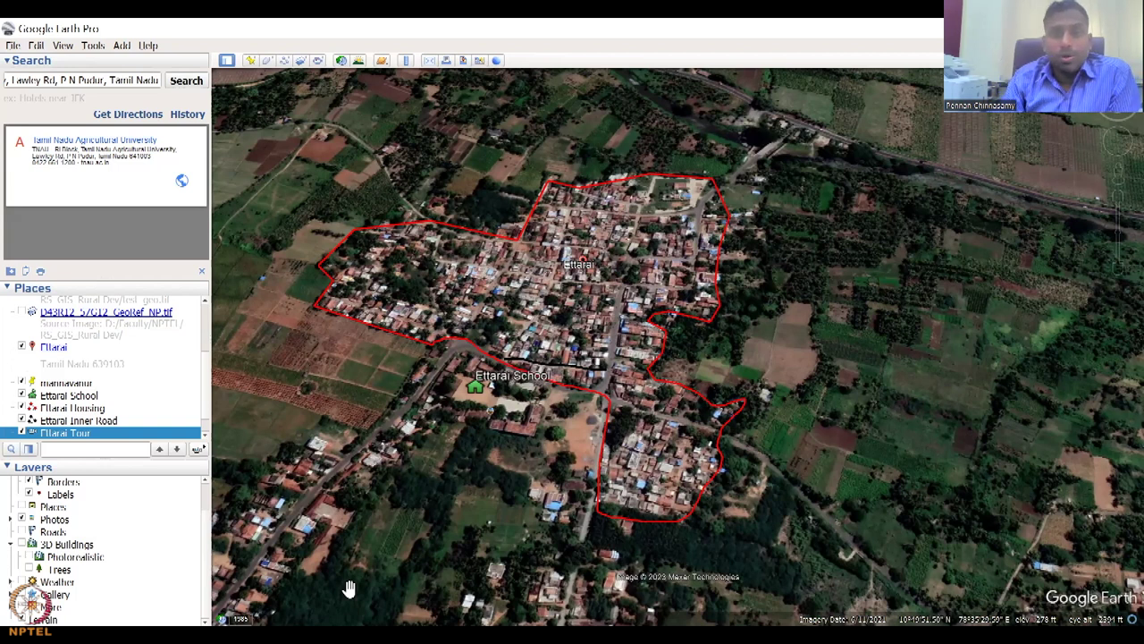
left_click(382, 61)
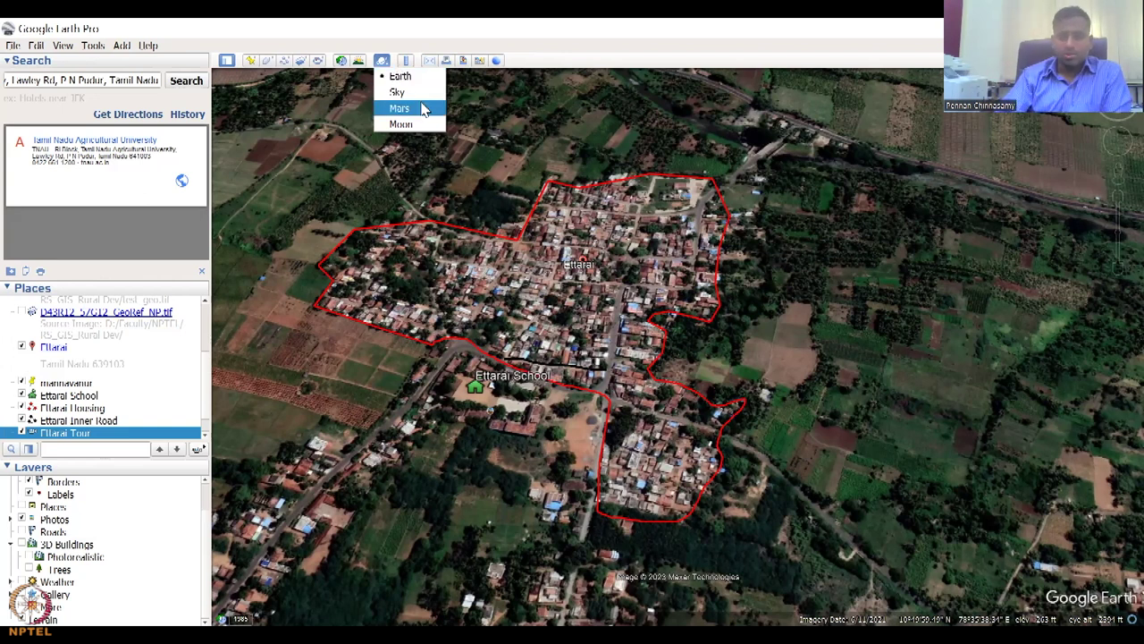
left_click(424, 108)
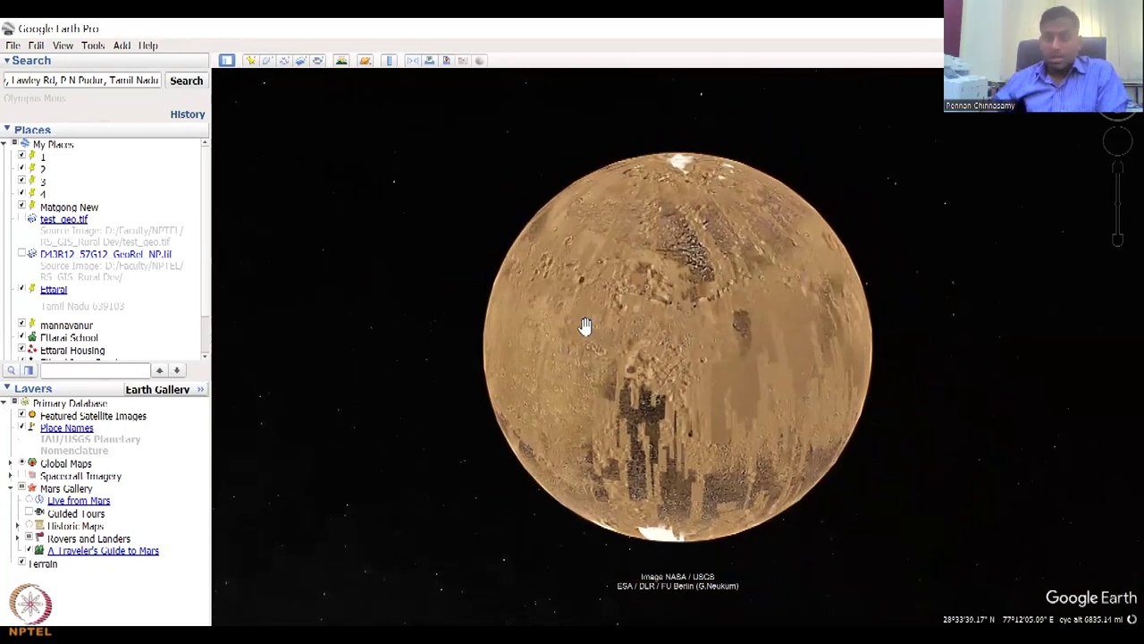
scroll(585, 326, "up", 5)
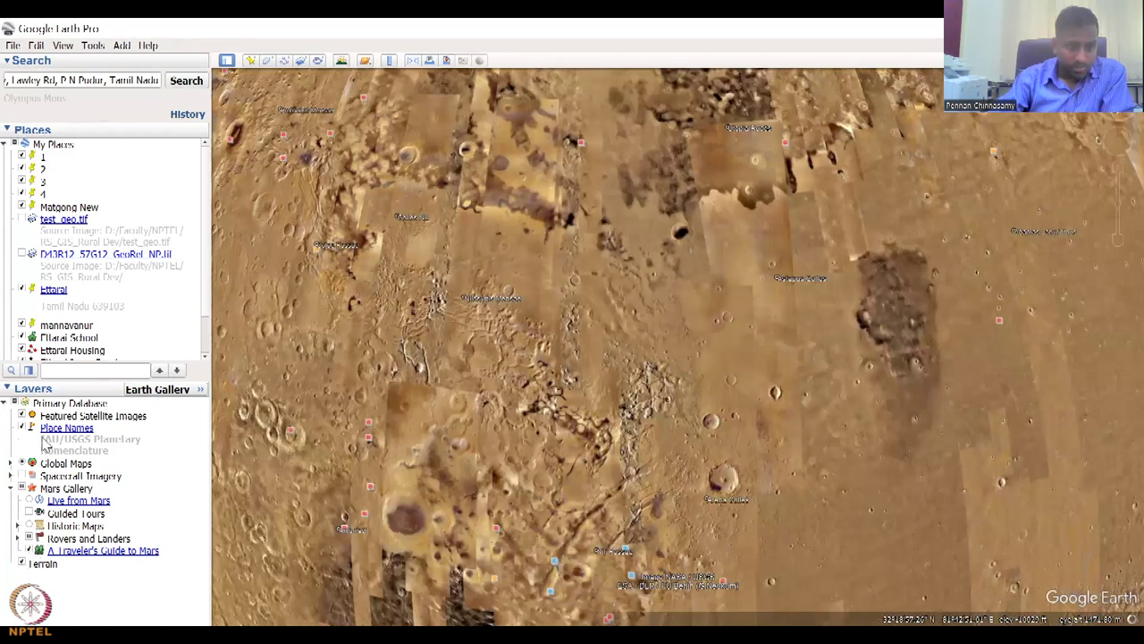
- Fly to the MSL Curiosity Rover (USA) site and view the satellite image entry for Edge along Gale Crater Interior Mound
double_click(94, 539)
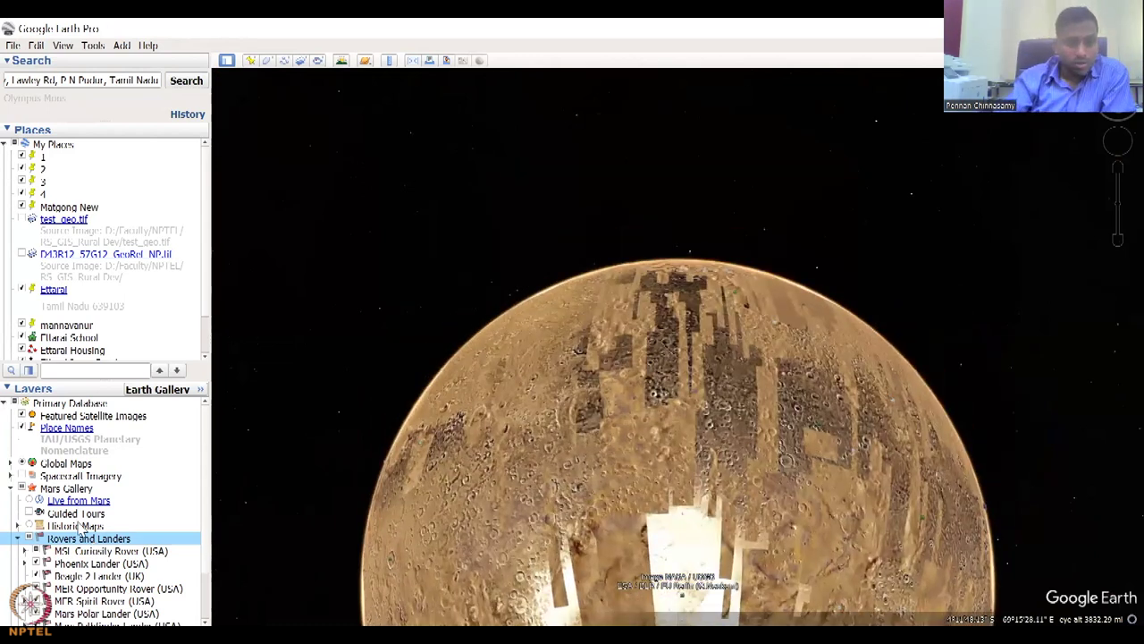
left_click(115, 552)
double_click(115, 552)
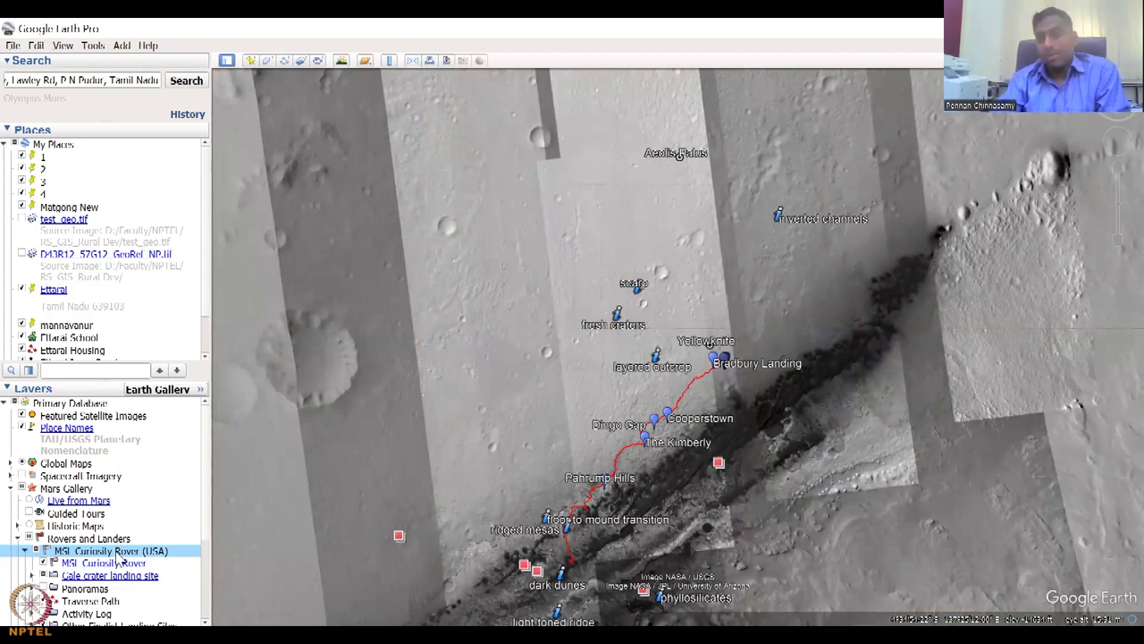
left_click(531, 577)
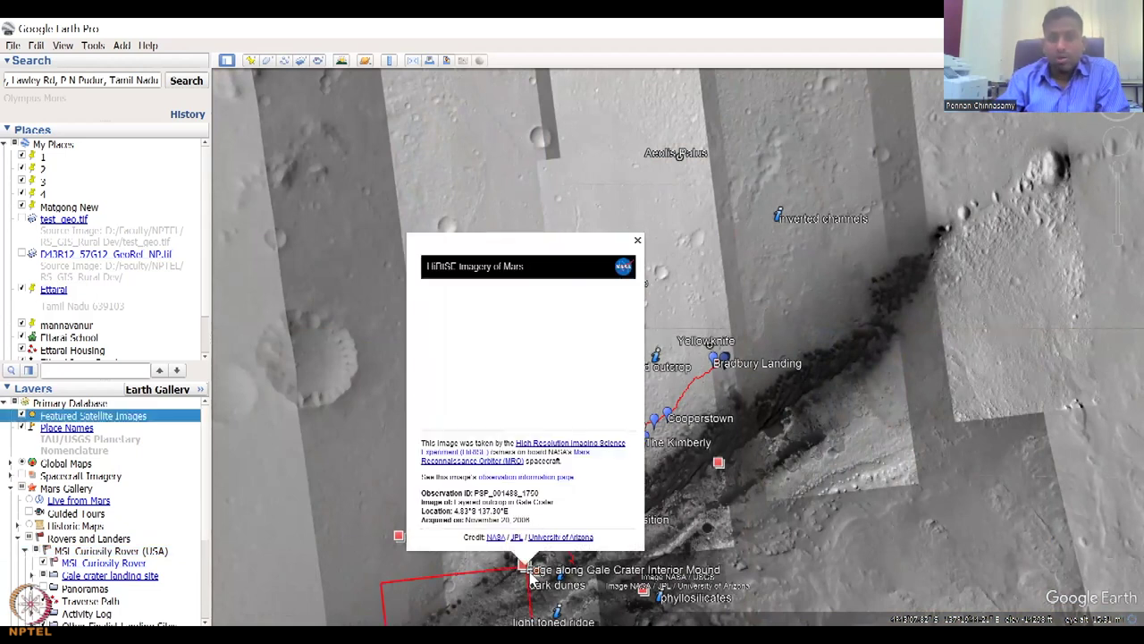
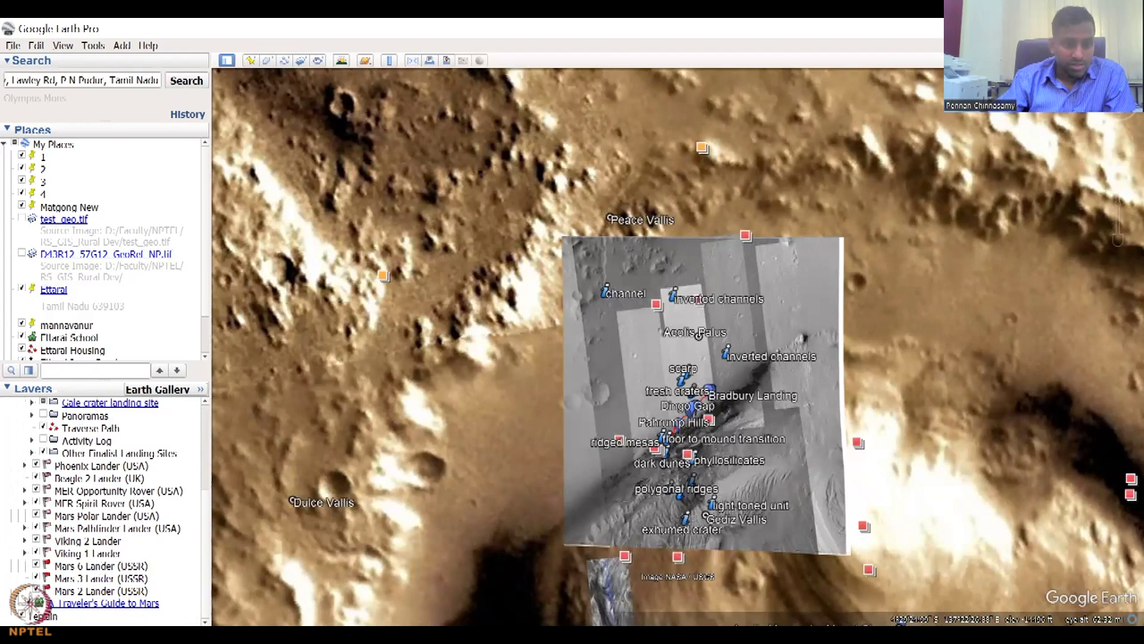
- Travel from Gale Crater to Olympus Mons and view the HiRISE image marked Lava Flows at the Base of Olympus Mons
scroll(149, 615, "down", 5)
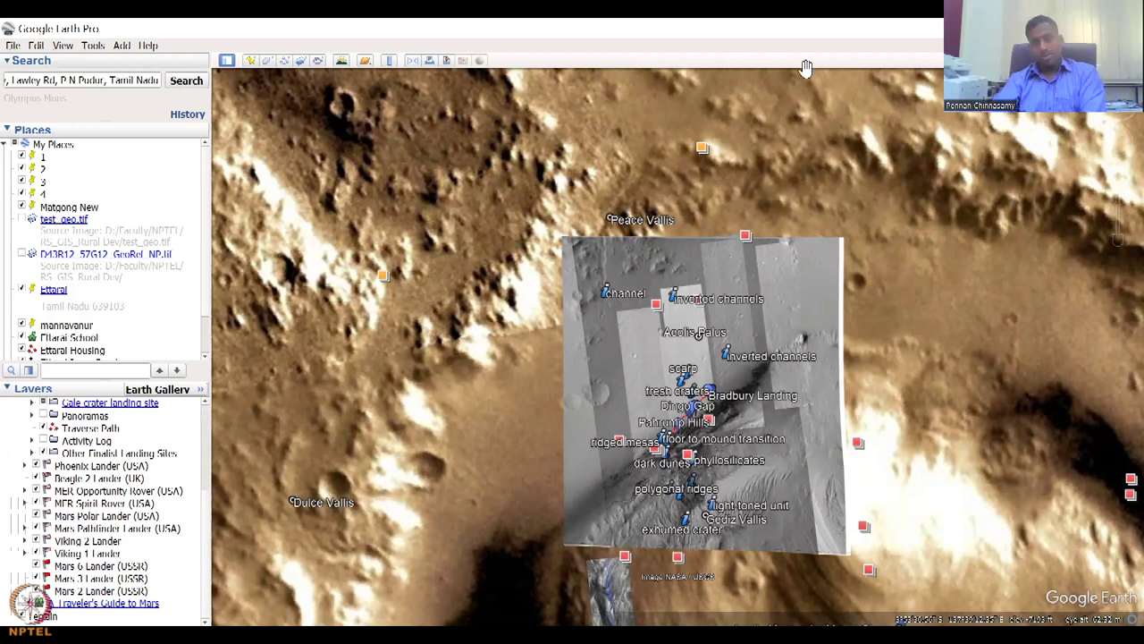
scroll(784, 177, "down", 2)
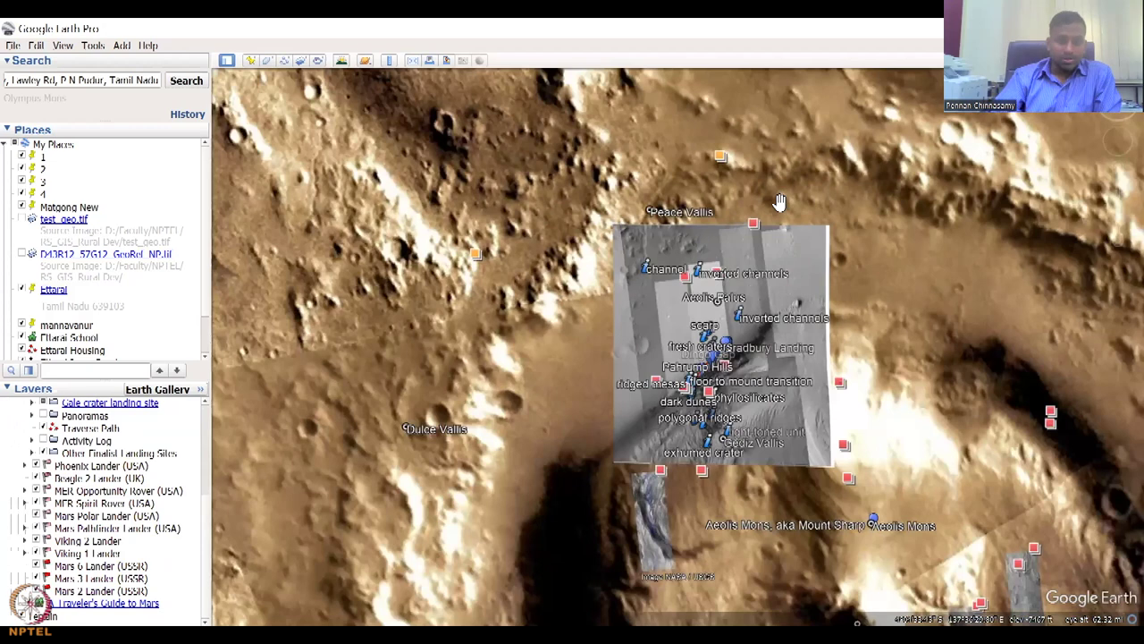
scroll(780, 201, "down", 2)
scroll(775, 224, "down", 3)
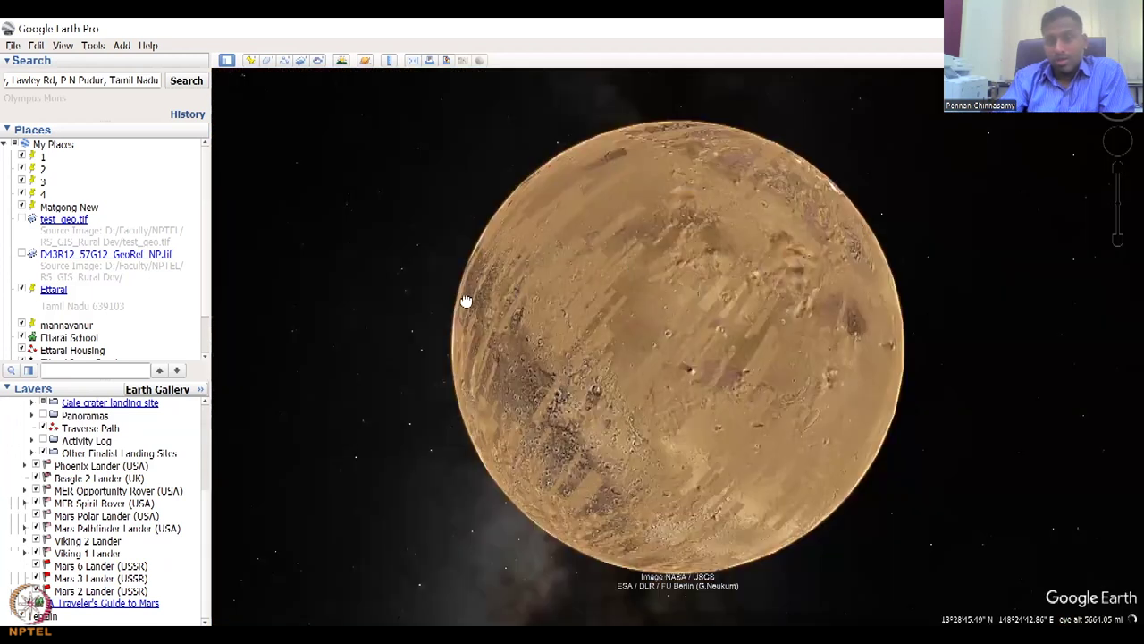
left_click_drag(465, 302, 718, 355)
scroll(718, 355, "up", 5)
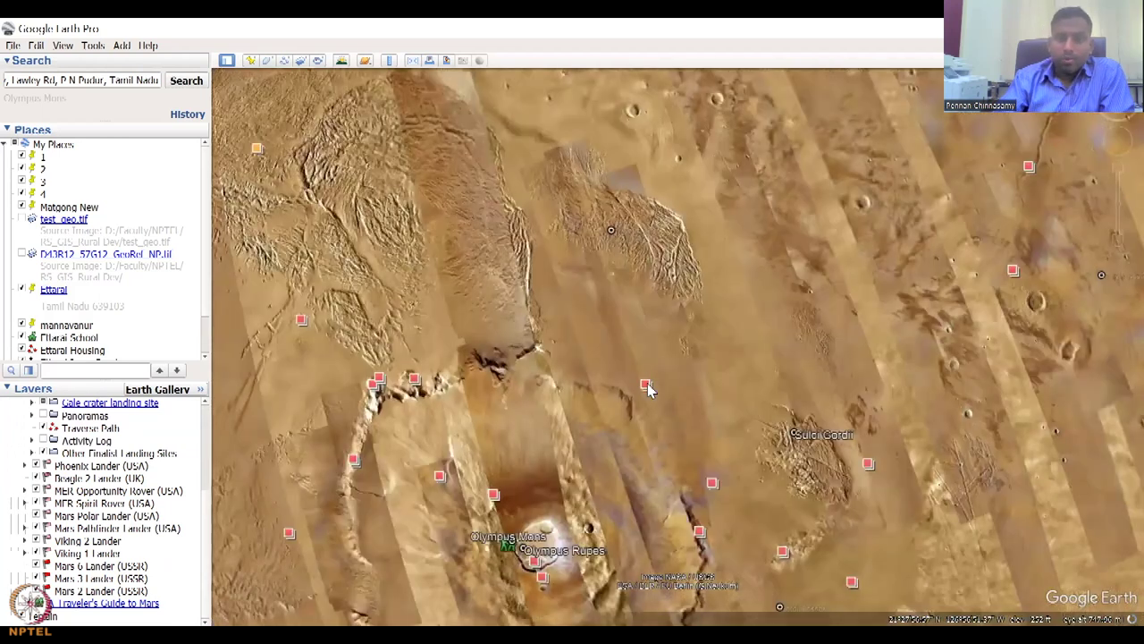
left_click(644, 384)
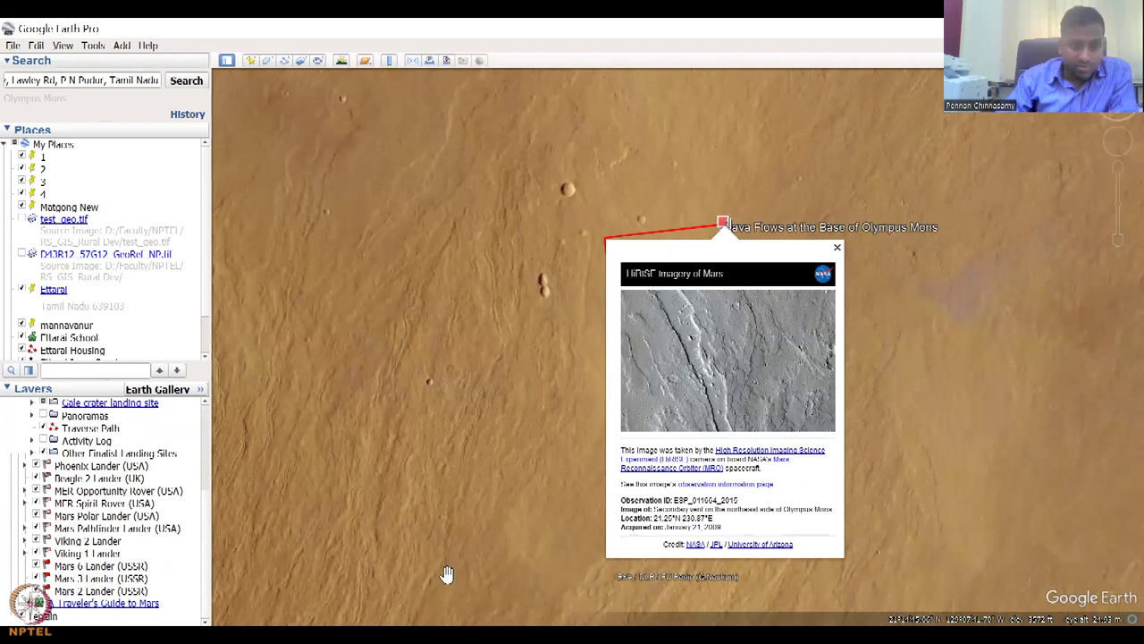
- View the Phoenix Lander (USA) site details, then return to the Rovers and Landers overview of Mars and collapse its list
left_click(91, 467)
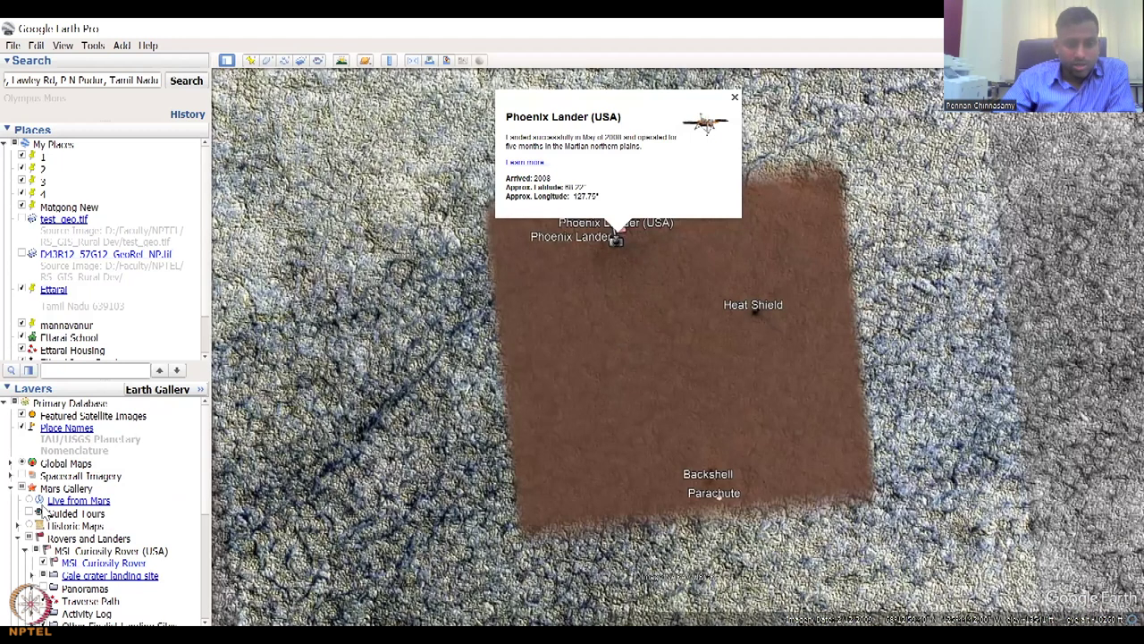
left_click(55, 539)
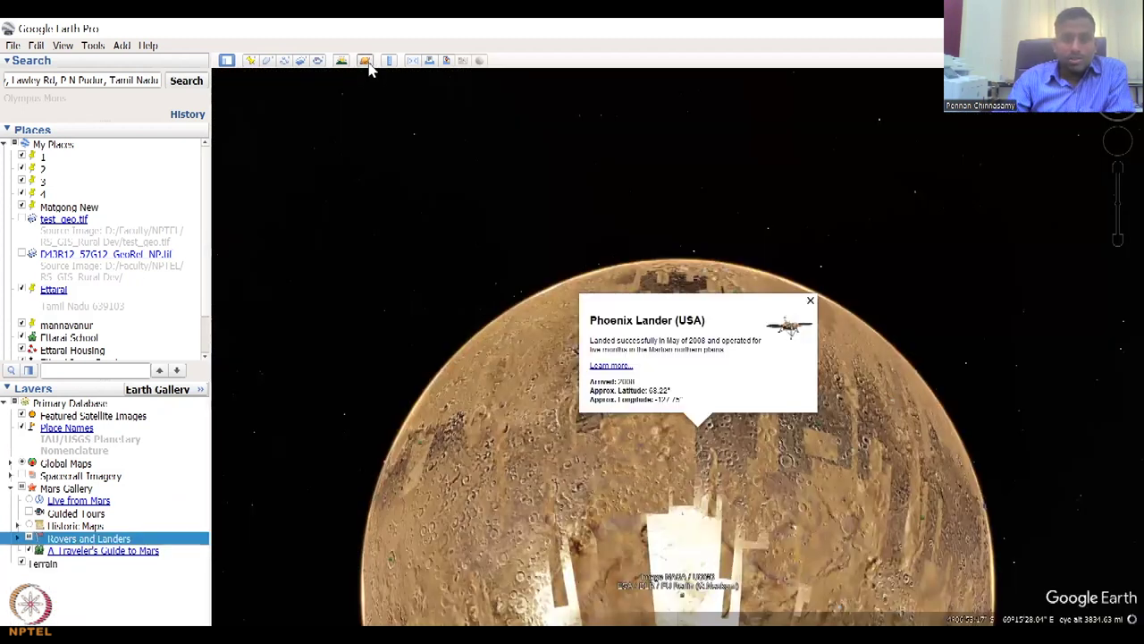
- Switch from Mars to the Sky view
left_click(366, 60)
left_click(376, 92)
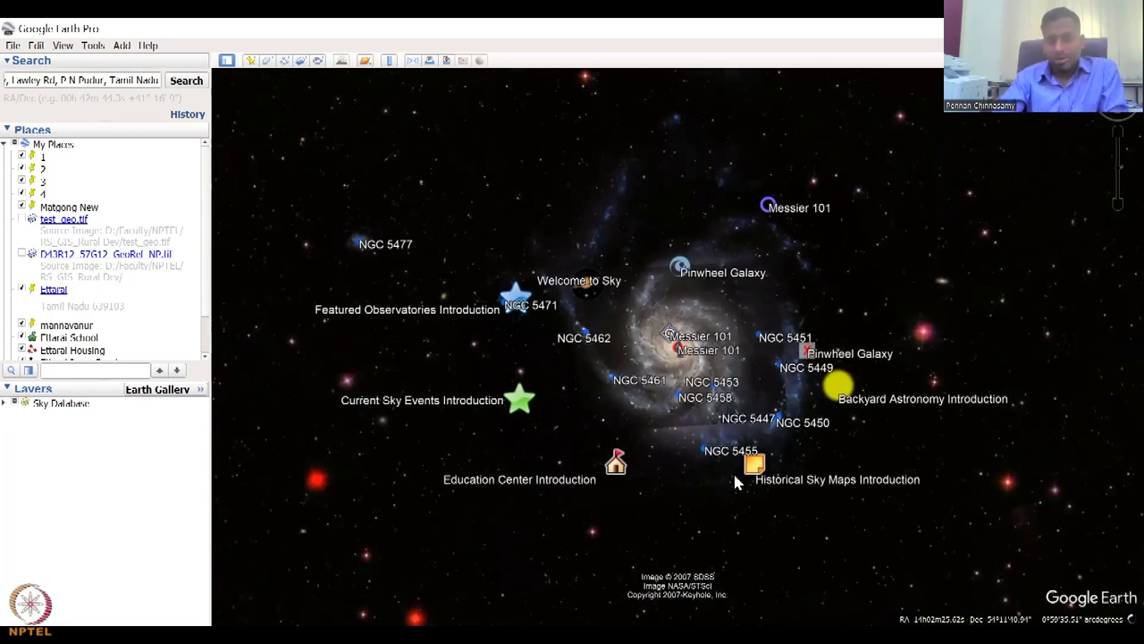
- Examine the Messier 101 galaxy up close, then view and close the Welcome to Sky introduction
scroll(721, 455, "up", 2)
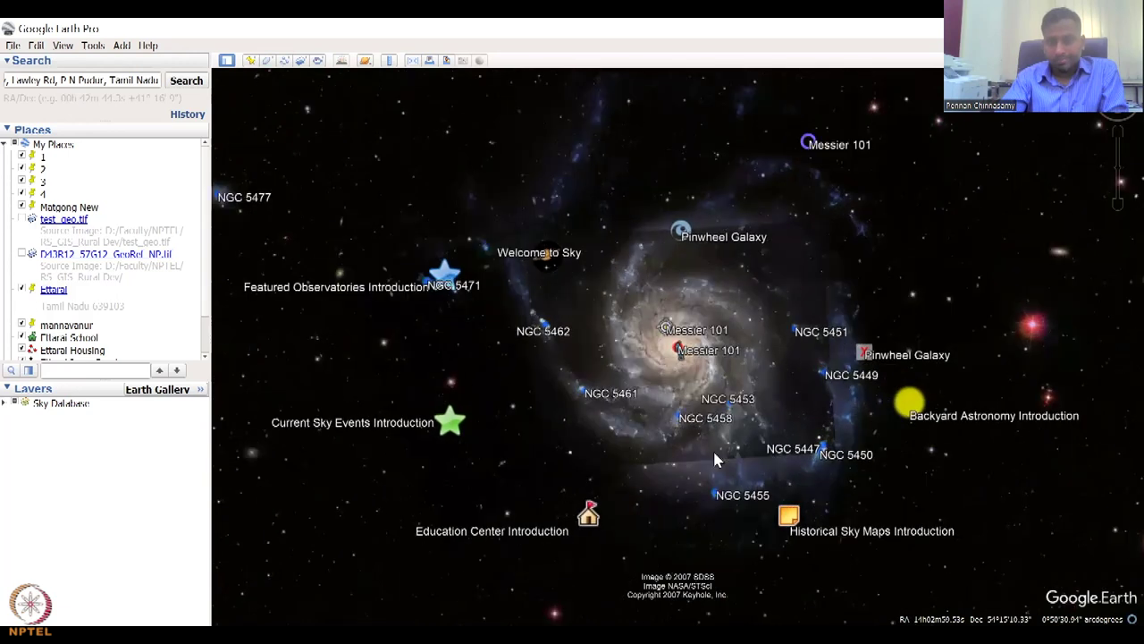
scroll(716, 459, "up", 5)
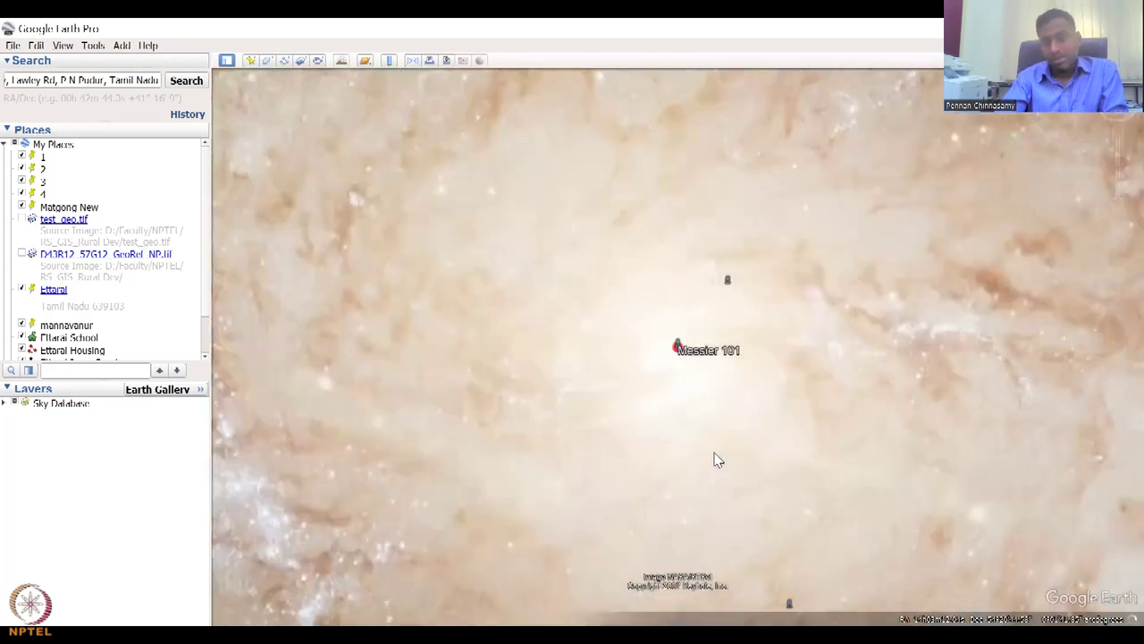
scroll(715, 460, "up", 2)
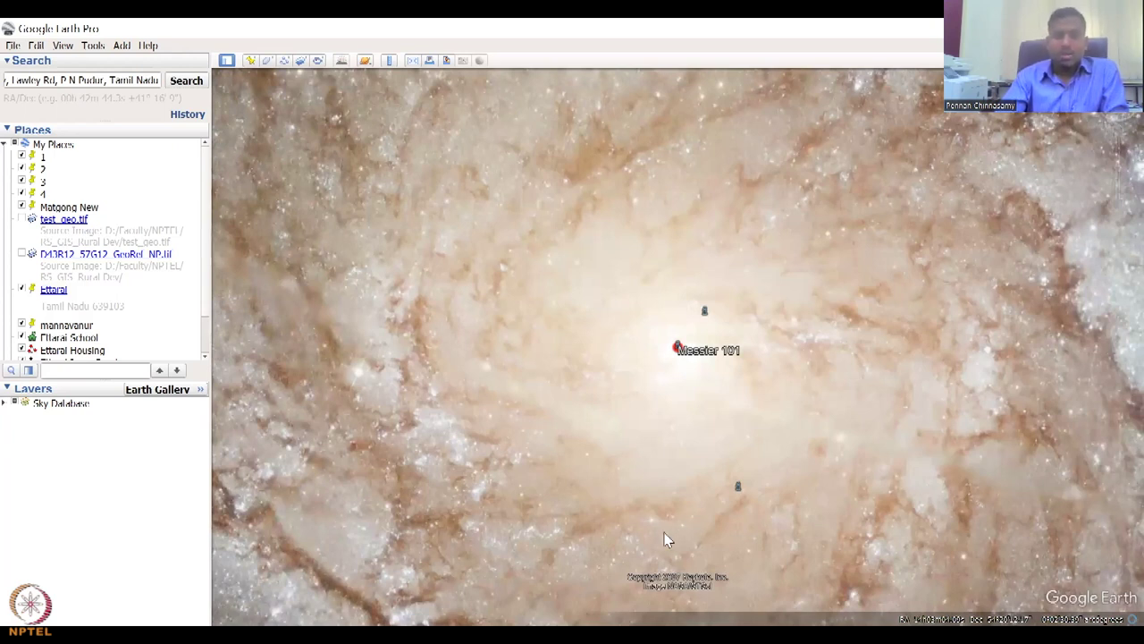
scroll(506, 360, "down", 5)
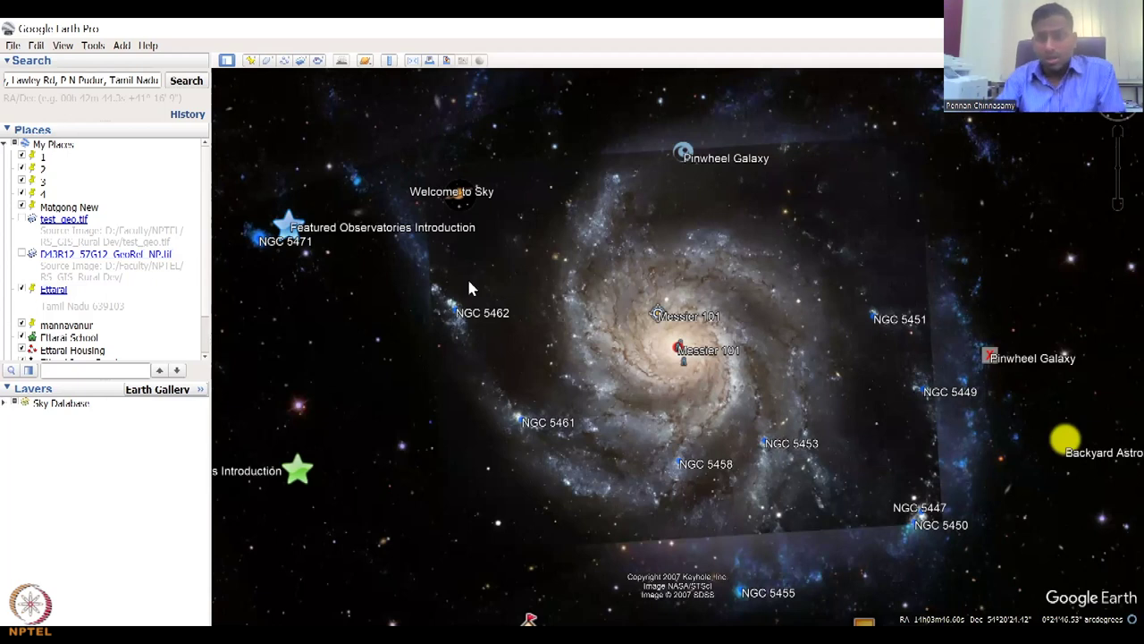
left_click(456, 193)
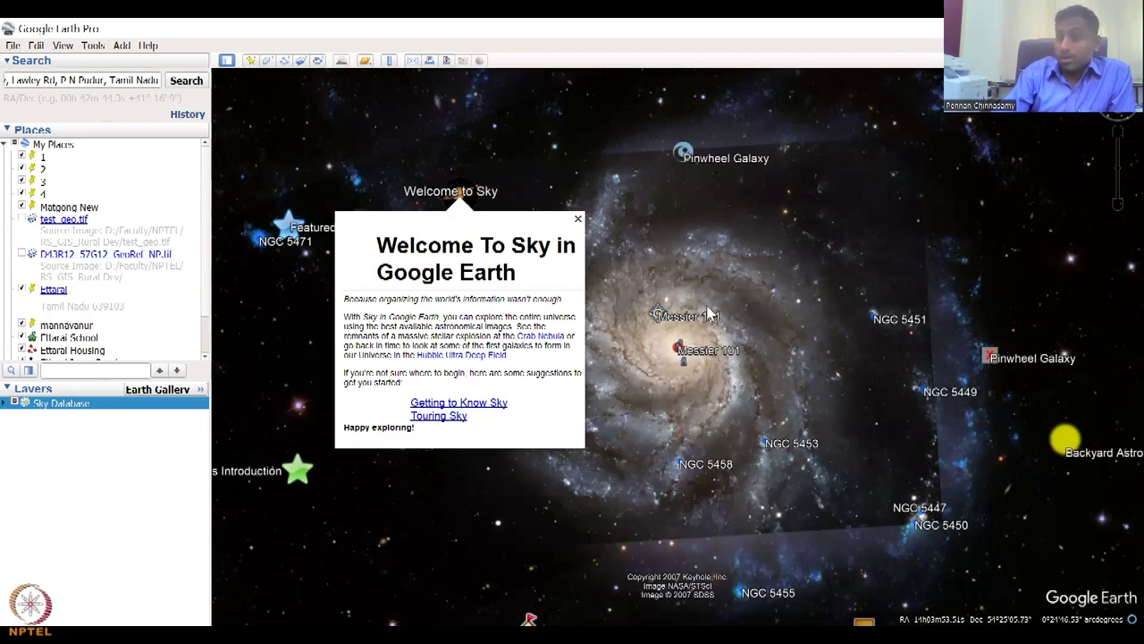
scroll(706, 315, "down", 2)
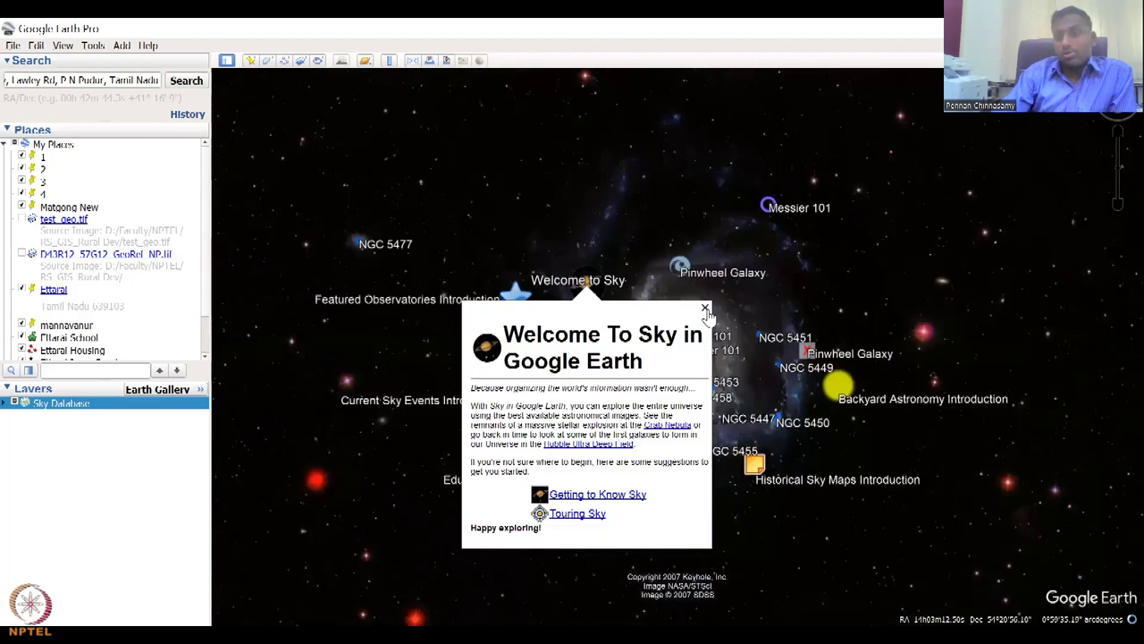
left_click(706, 309)
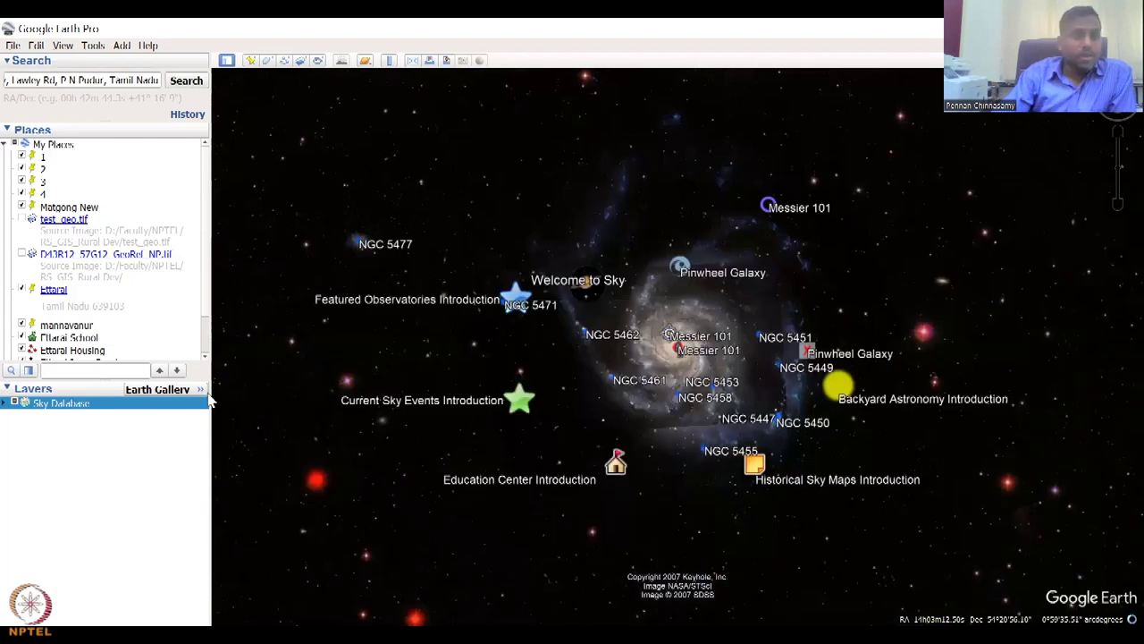
- Switch from Sky to the Moon view and examine the cratered high-resolution image area around Lindsay
left_click(365, 59)
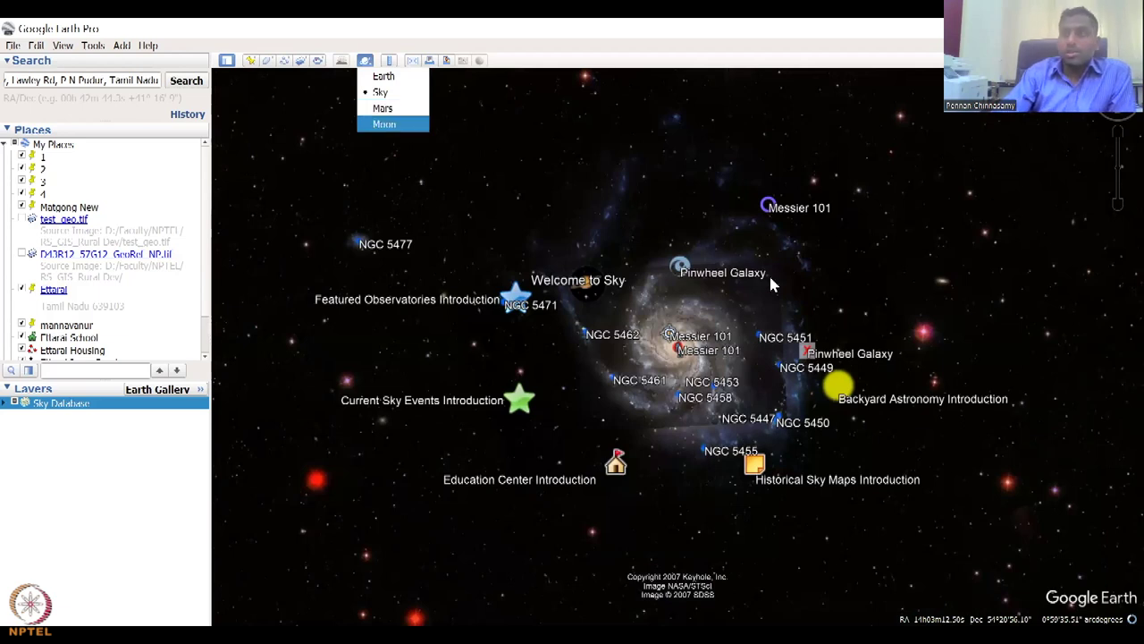
key("Return")
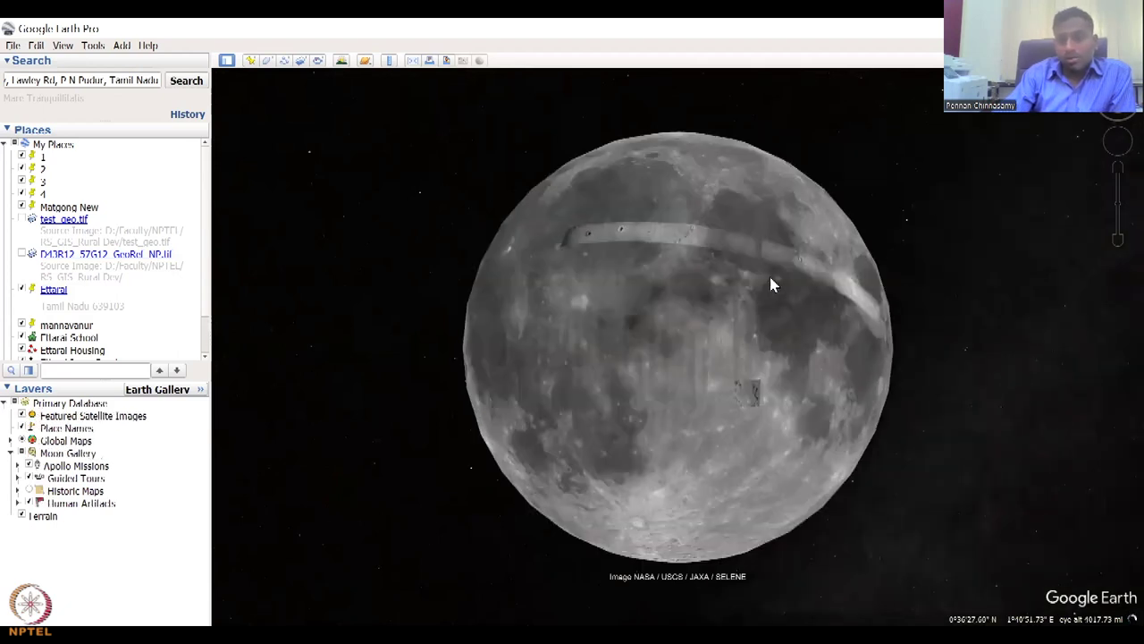
scroll(752, 367, "up", 1)
scroll(738, 400, "up", 2)
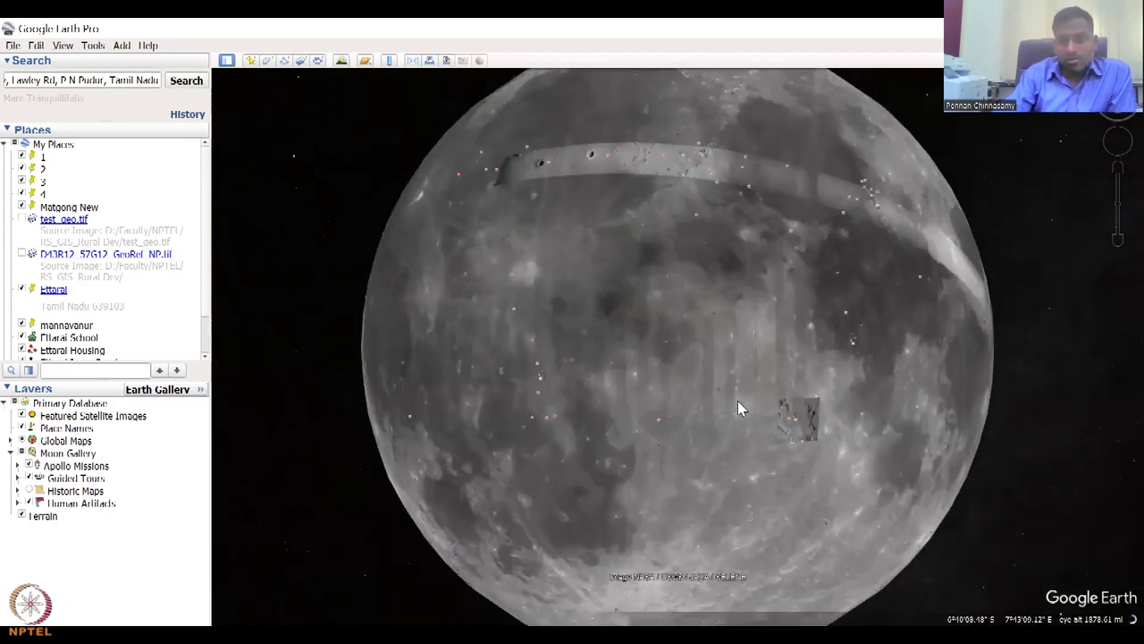
scroll(738, 410, "up", 3)
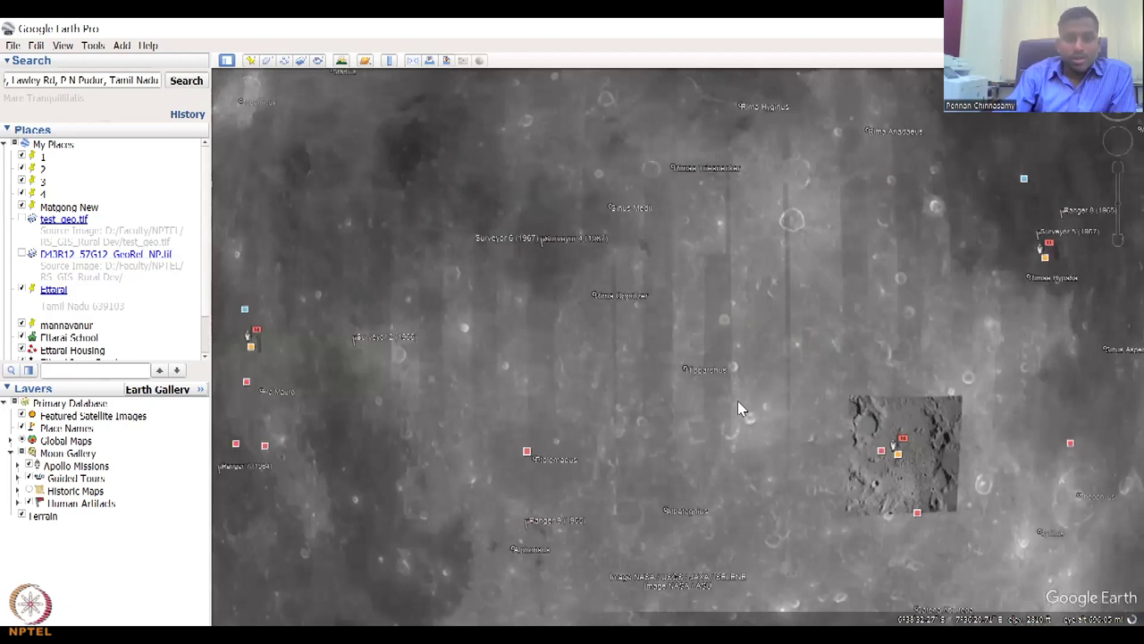
scroll(738, 400, "up", 2)
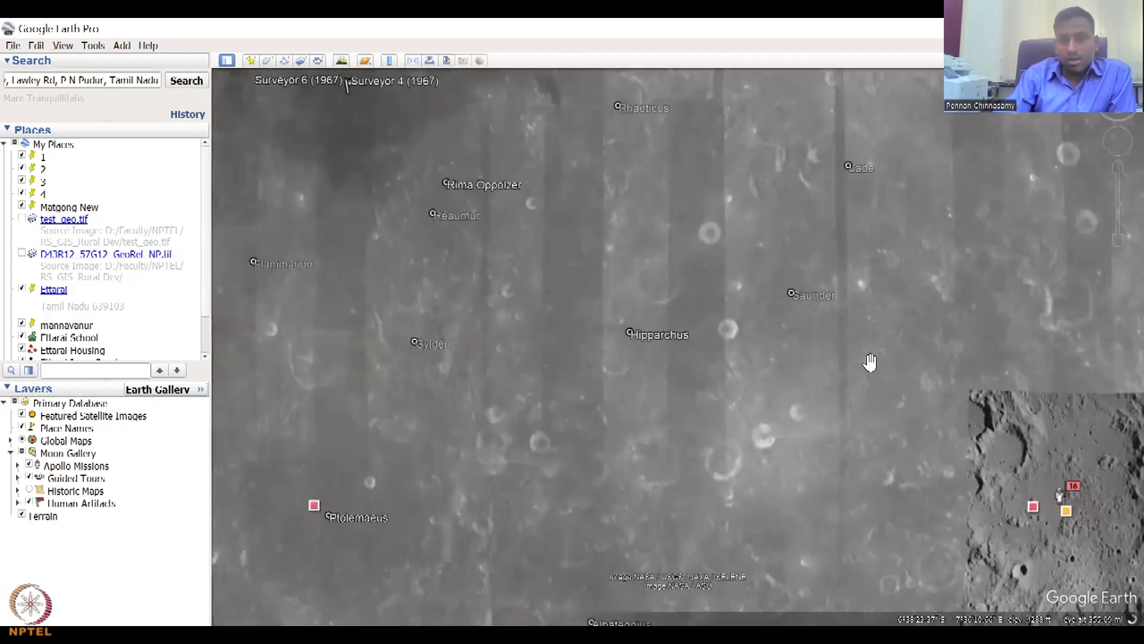
left_click_drag(870, 362, 399, 404)
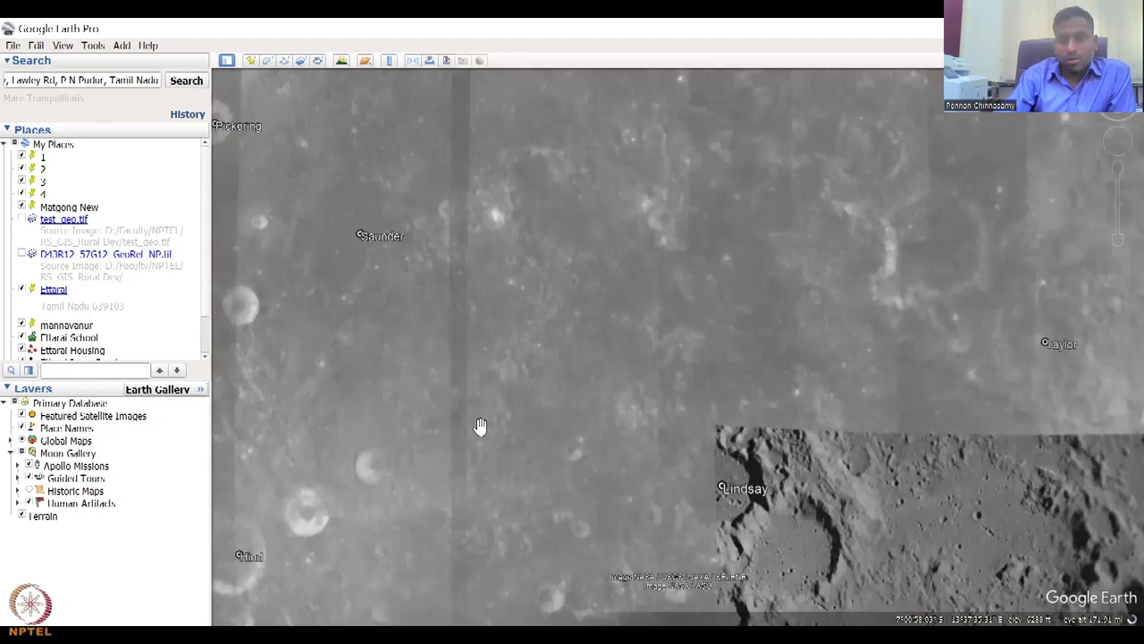
left_click_drag(811, 539, 498, 419)
scroll(498, 418, "up", 2)
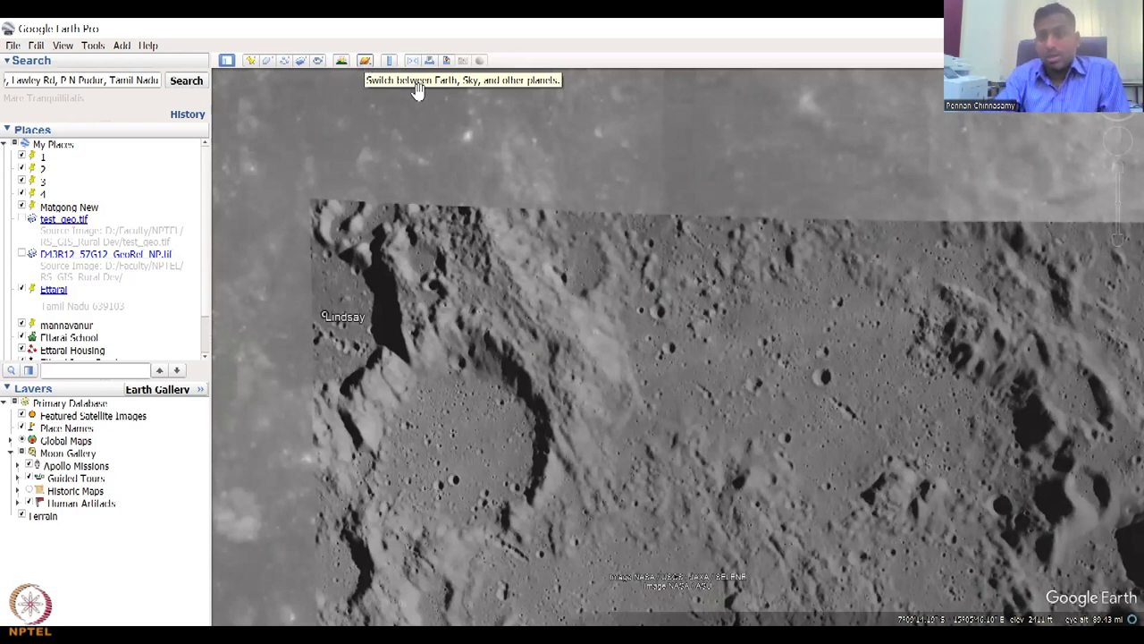
- Return to the Earth view, fly to the saved Ettarai placemark and reset the tilt to look straight down
left_click(367, 63)
left_click(389, 77)
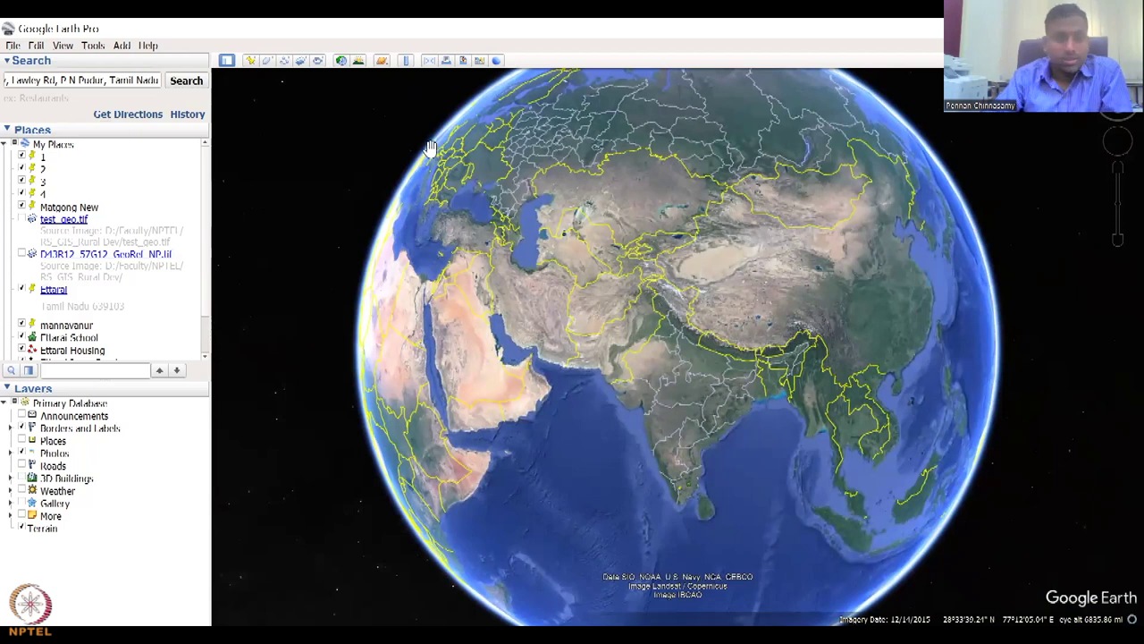
left_click(74, 293)
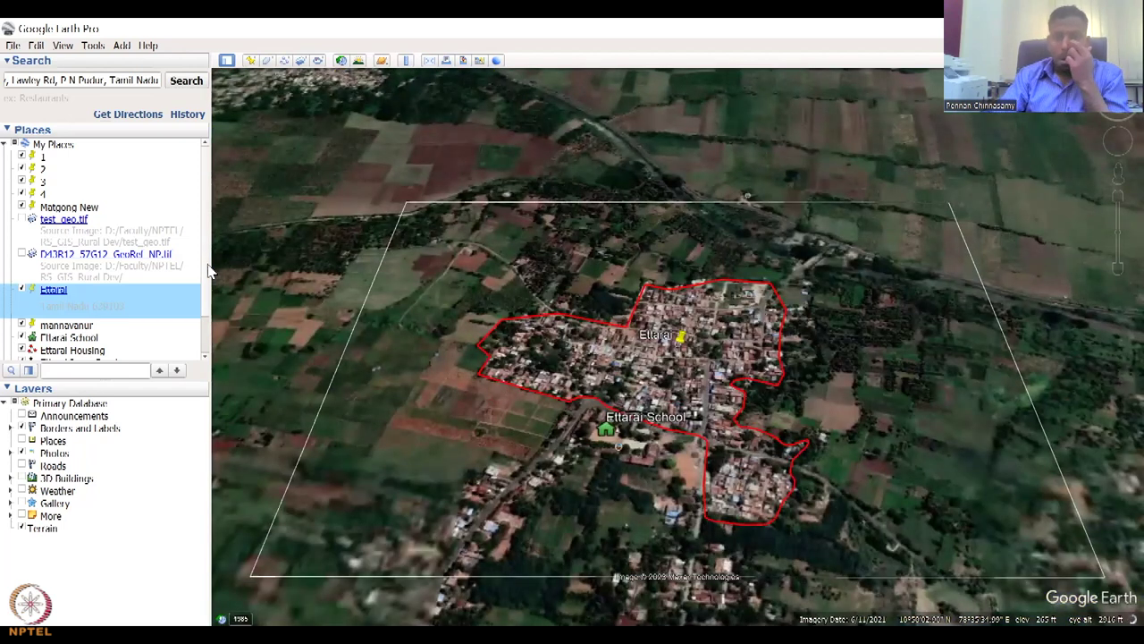
left_click(64, 46)
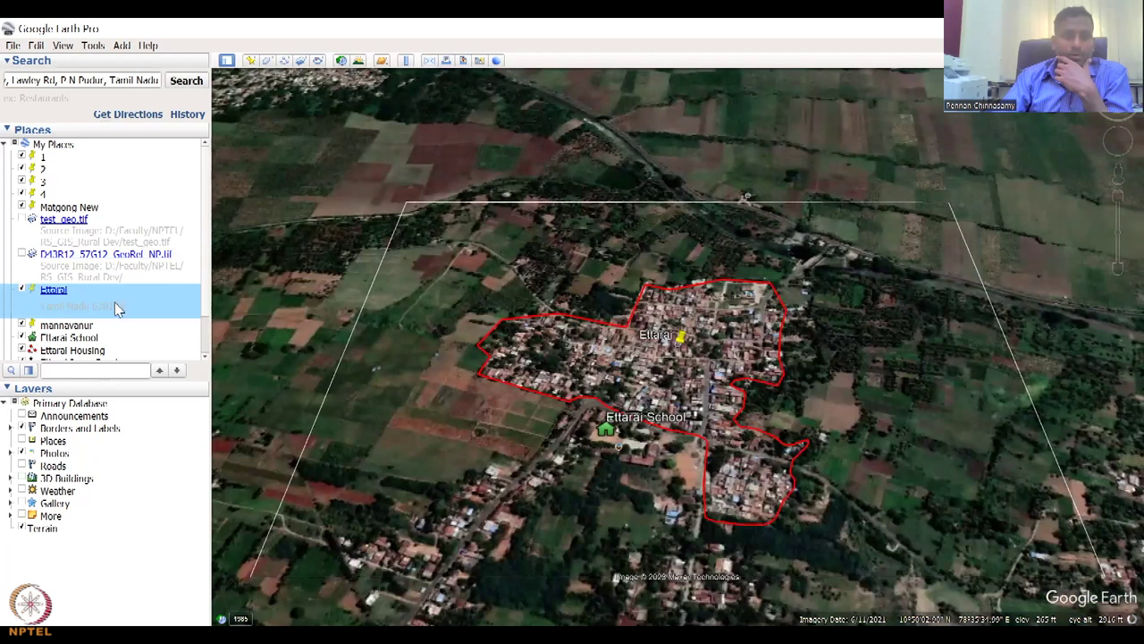
mouse_move(231, 295)
left_click(286, 294)
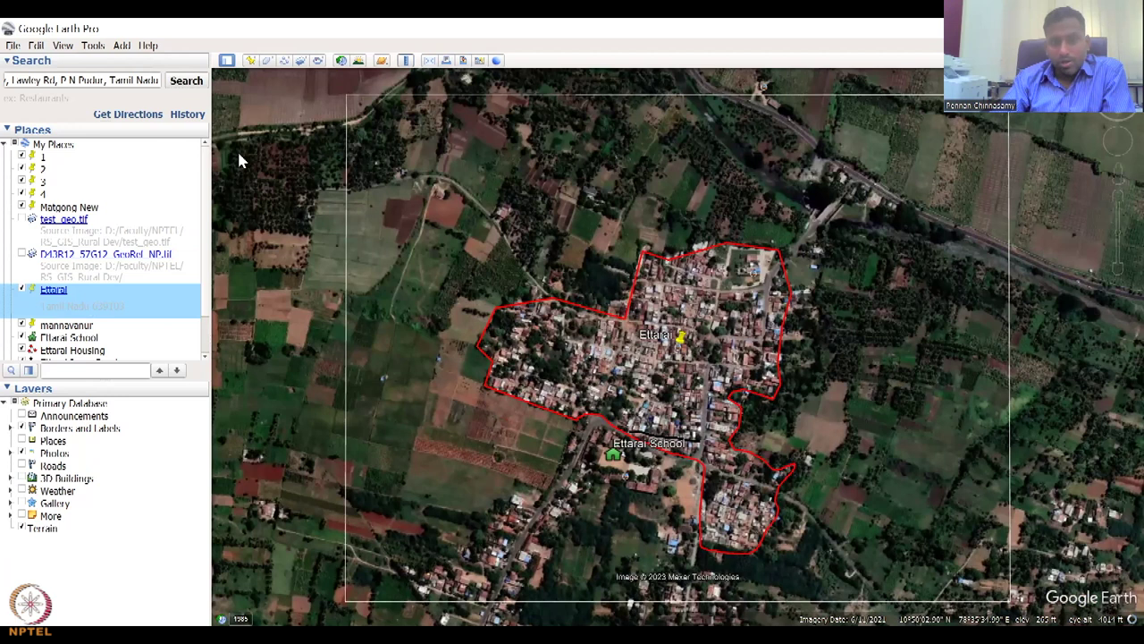
- Measure the straight north-south street through Ettarai with a two-point ruler line, using meters as the unit
key("ctrl+alt+r")
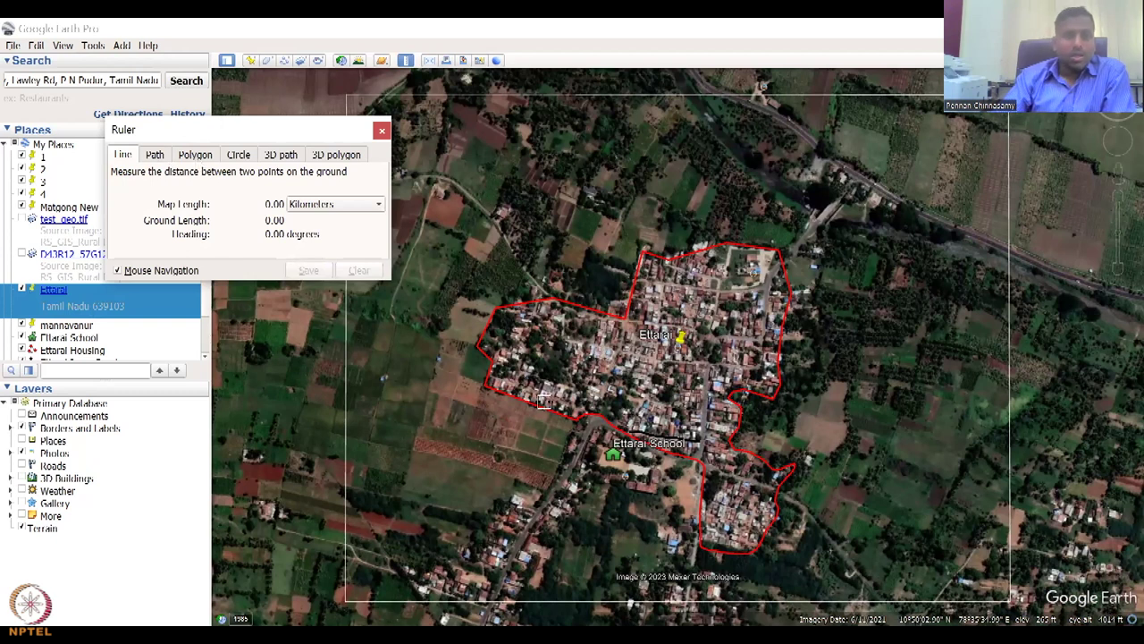
scroll(715, 523, "up", 2)
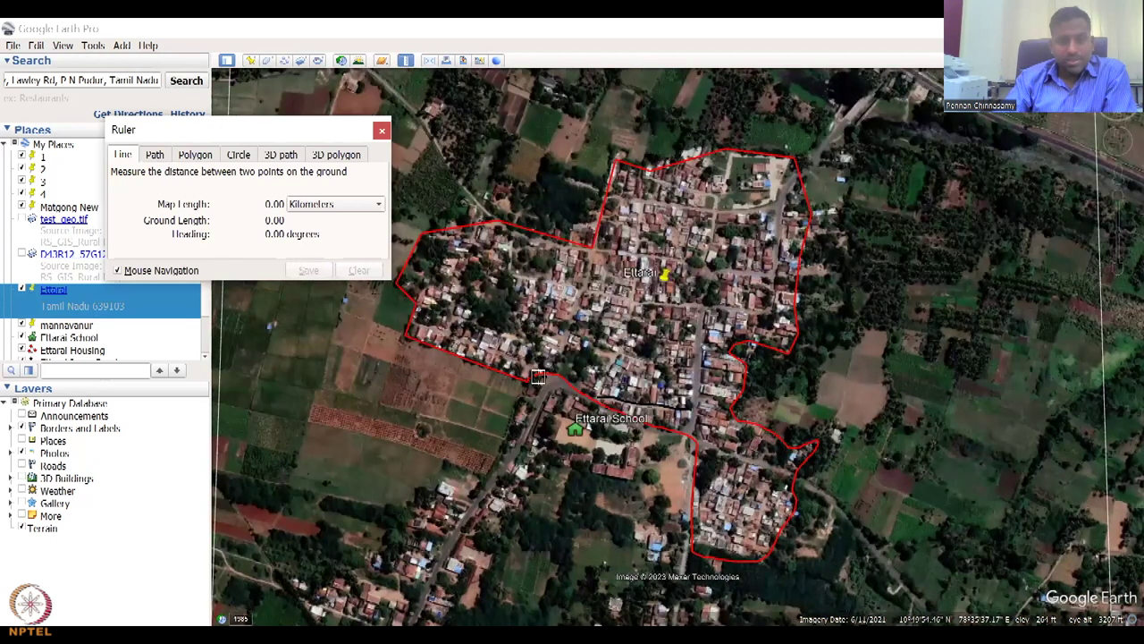
scroll(538, 376, "up", 2)
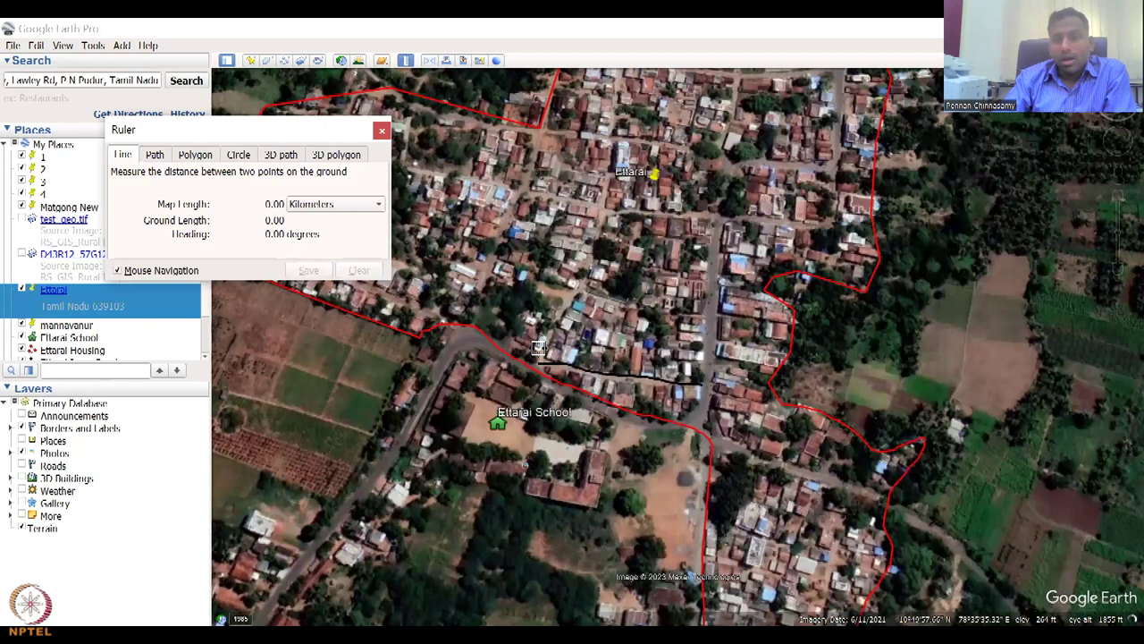
scroll(719, 344, "up", 1)
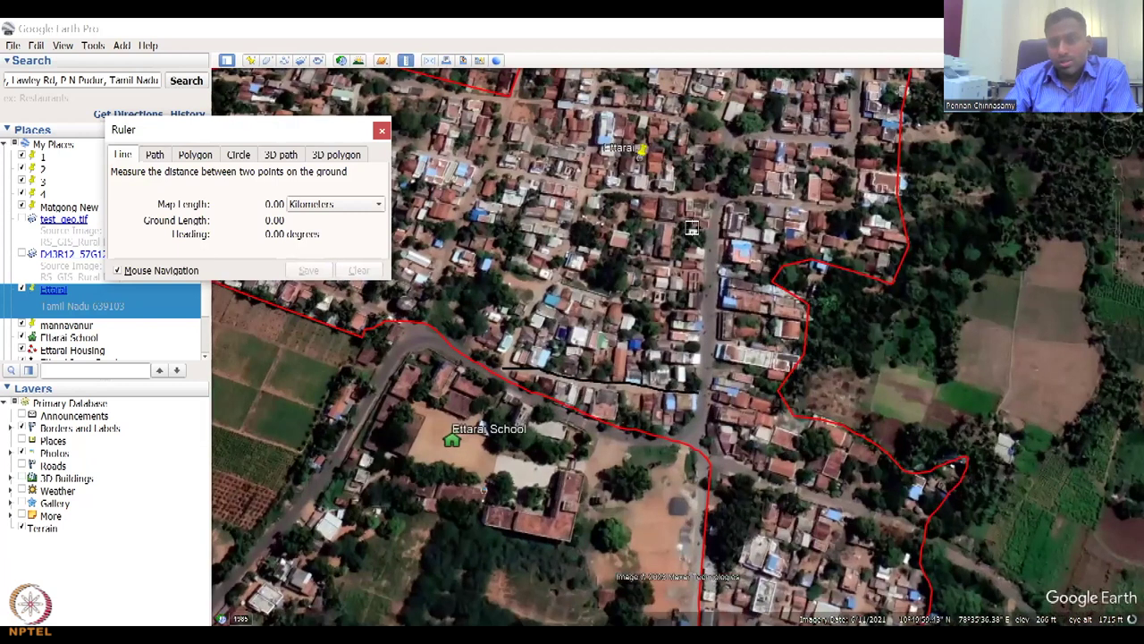
scroll(720, 156, "up", 1)
left_click(720, 162)
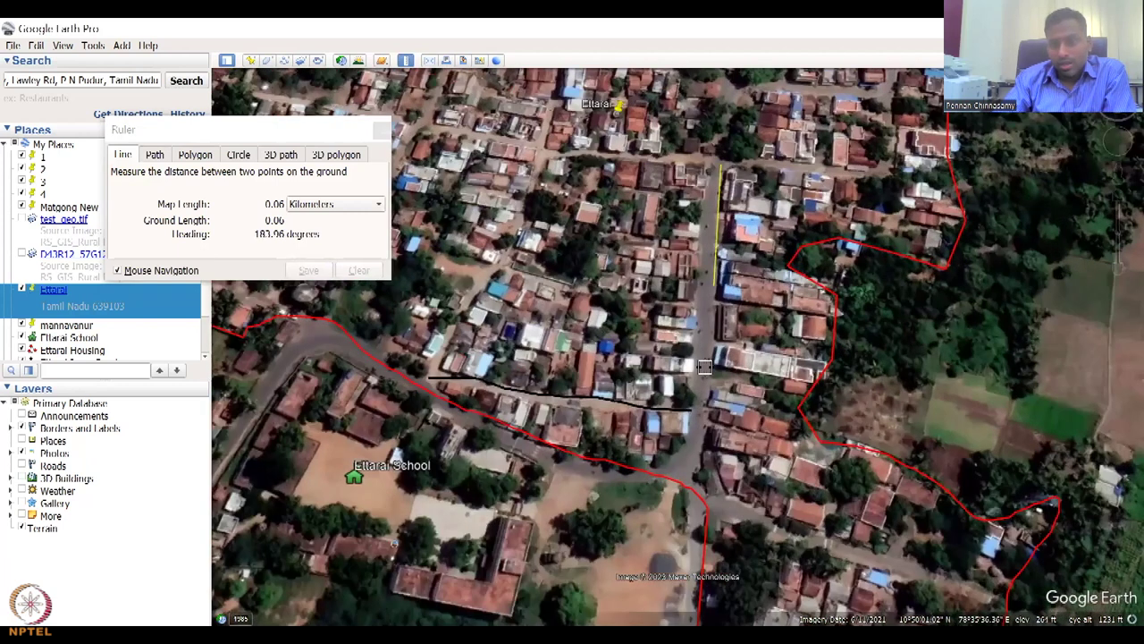
left_click(693, 463)
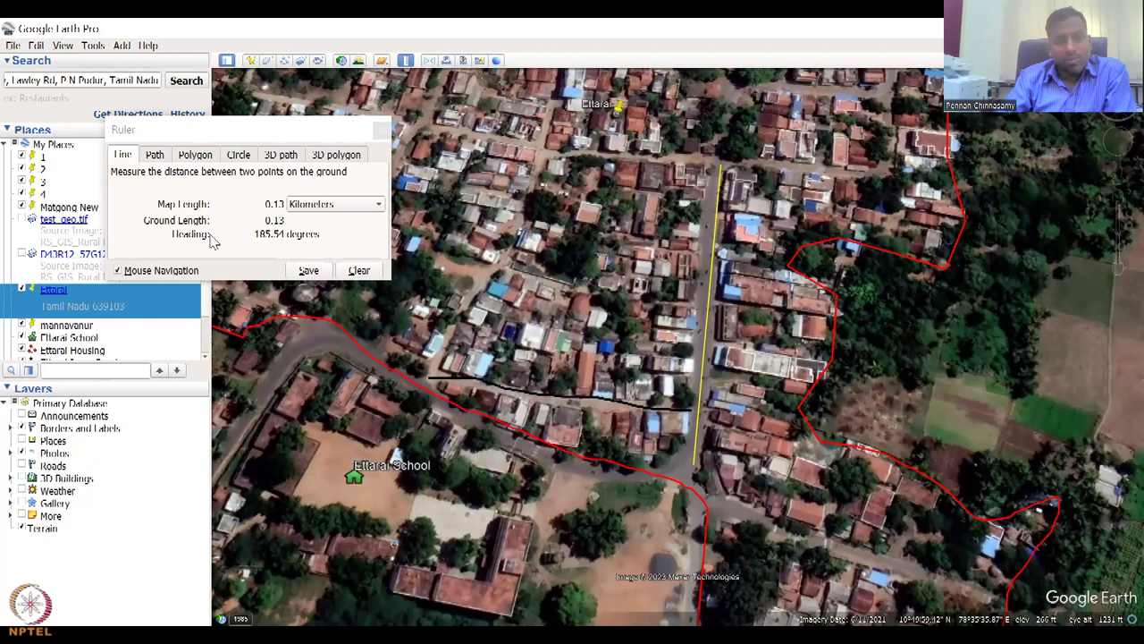
left_click(327, 204)
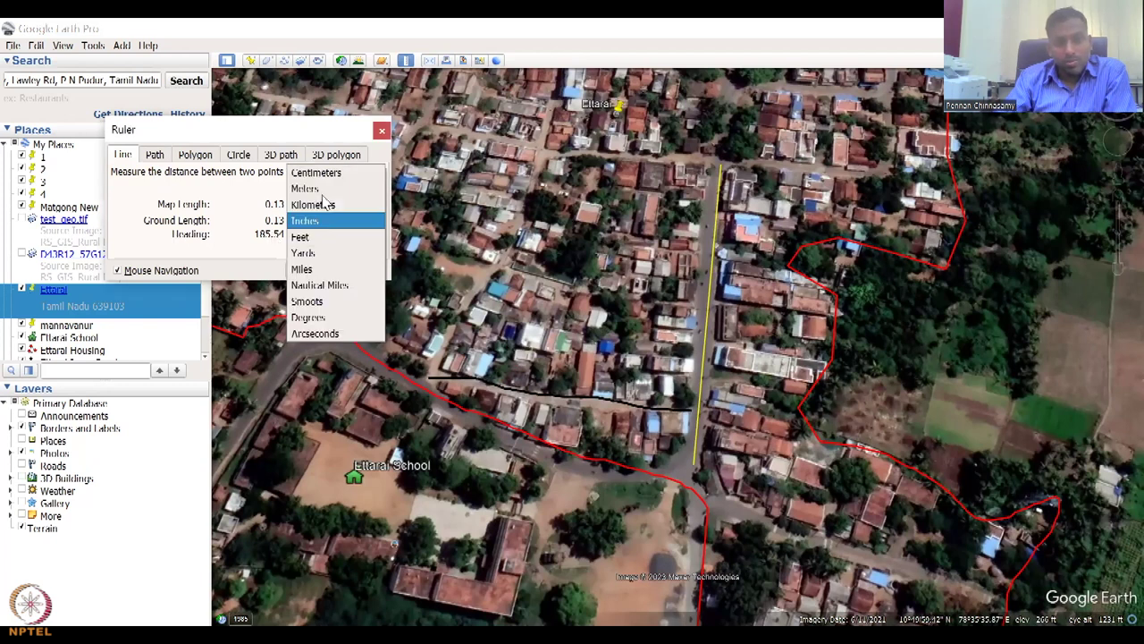
left_click(320, 190)
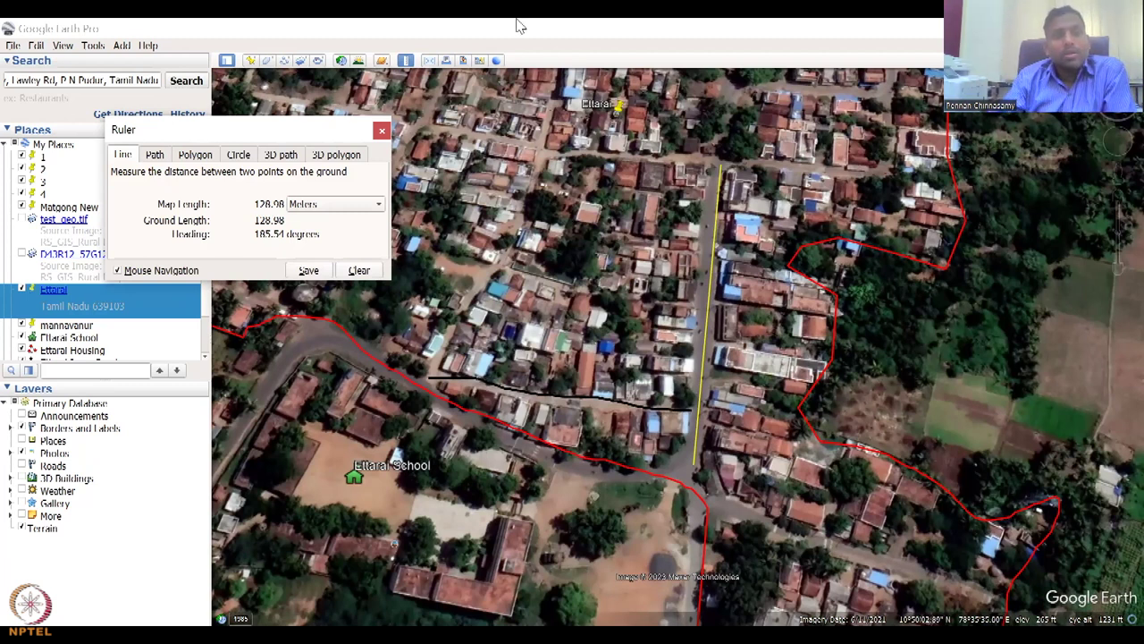
- Measure a multi-point path from the street's north end through the housing lanes to the west end of the black line
left_click(156, 155)
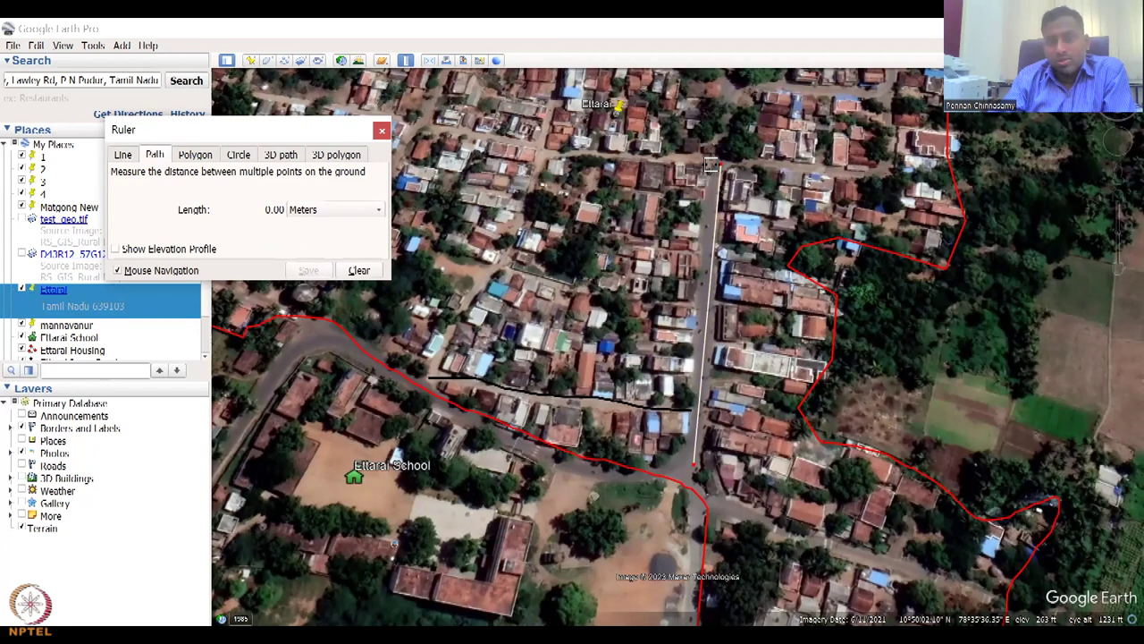
left_click(713, 164)
left_click(547, 154)
left_click(515, 243)
left_click(565, 285)
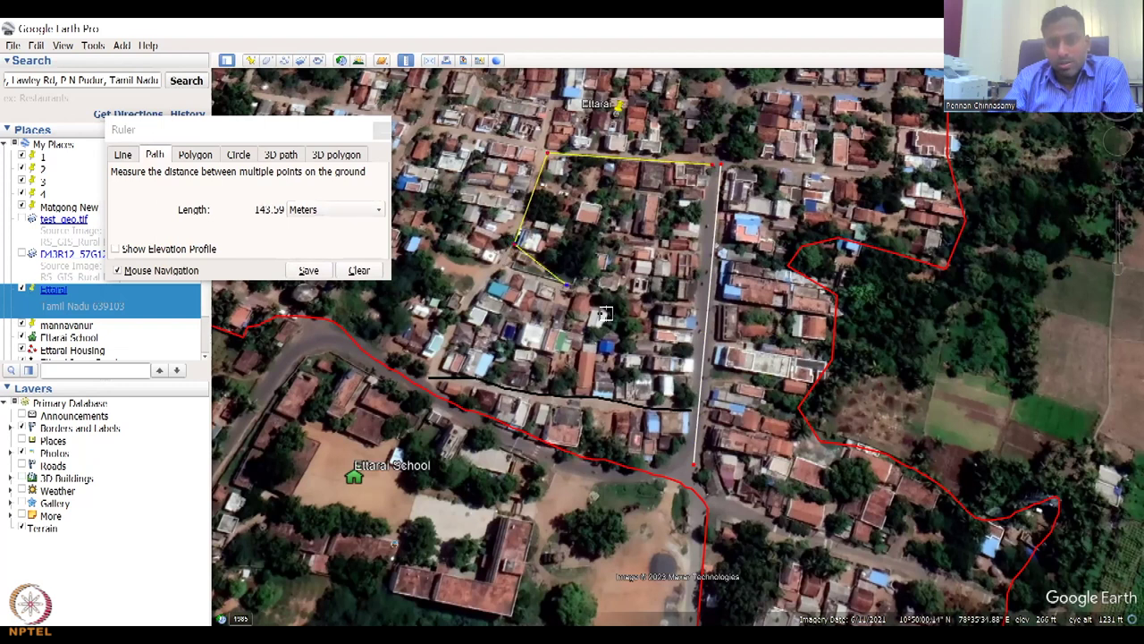
left_click(645, 338)
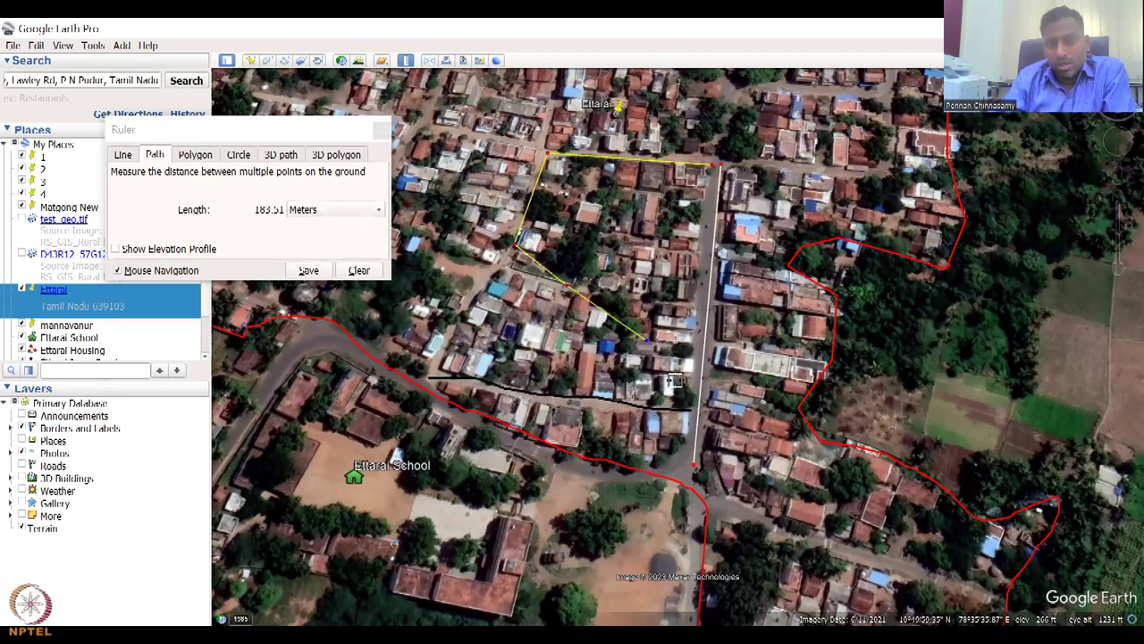
left_click(645, 392)
left_click(572, 404)
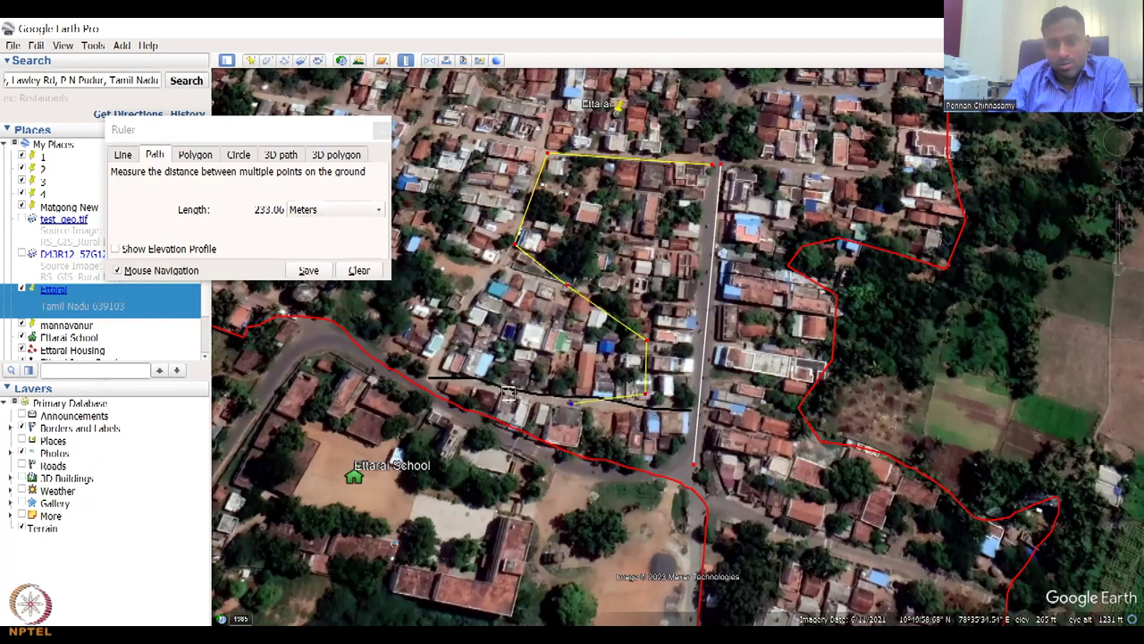
left_click(432, 379)
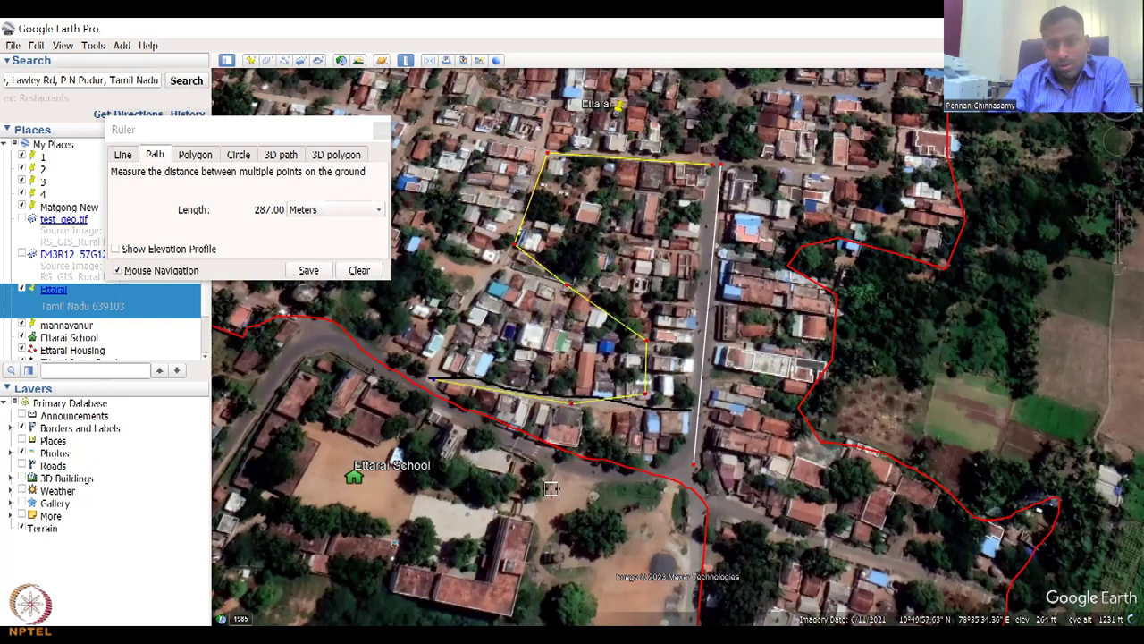
- Extend the measured path across the road to the grounds beside Ettarai School, then open it for saving and discard it
left_click(426, 405)
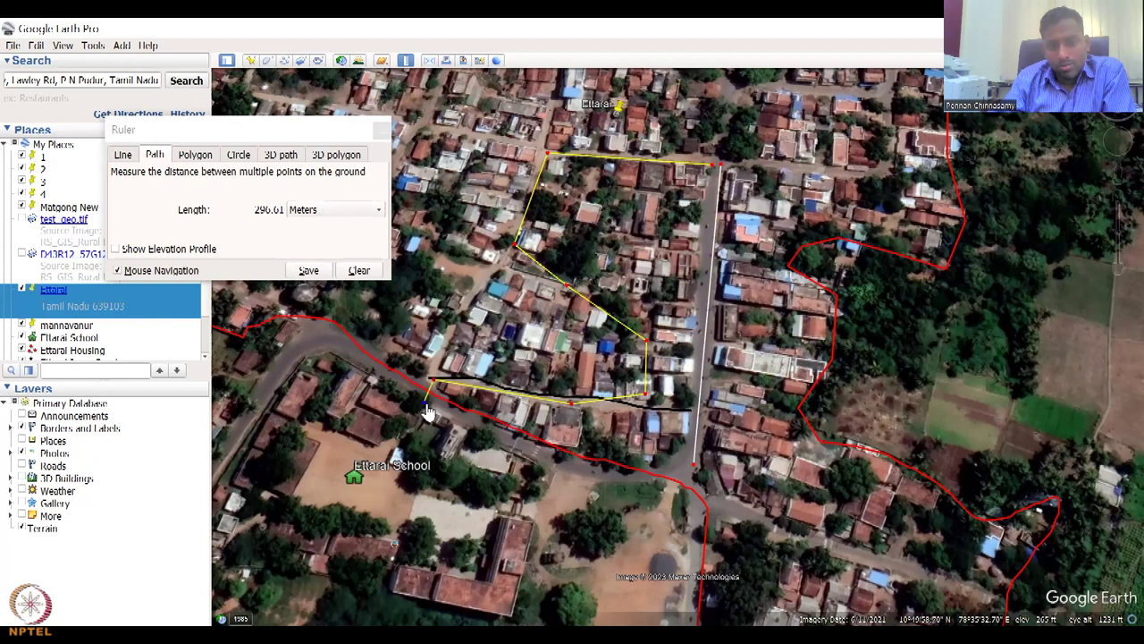
left_click(599, 466)
left_click(555, 504)
left_click(464, 505)
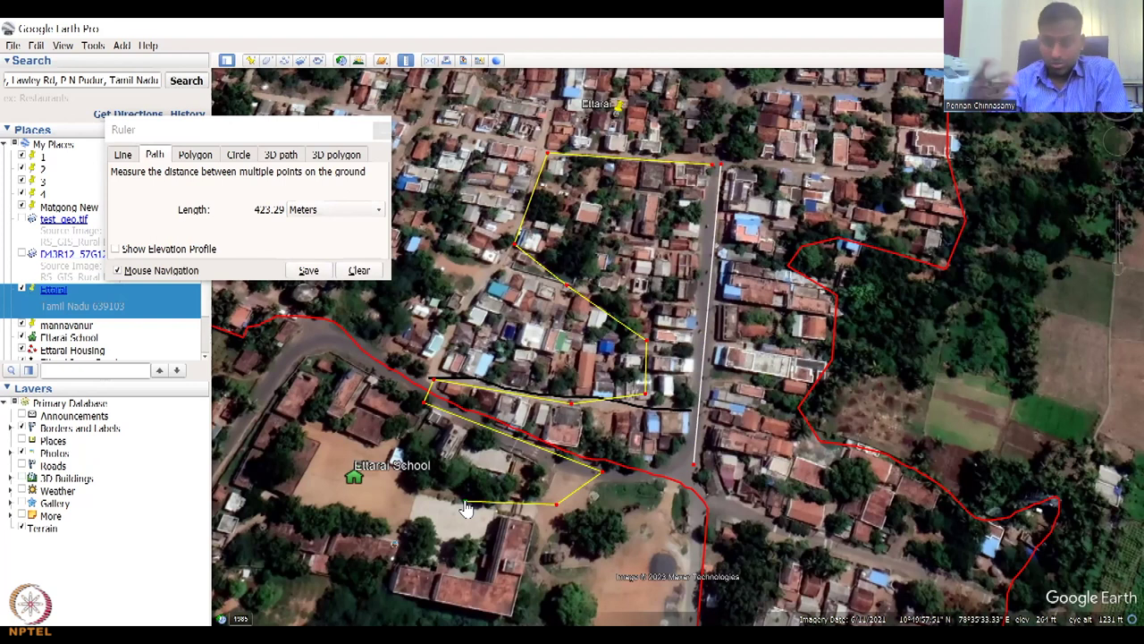
left_click(307, 270)
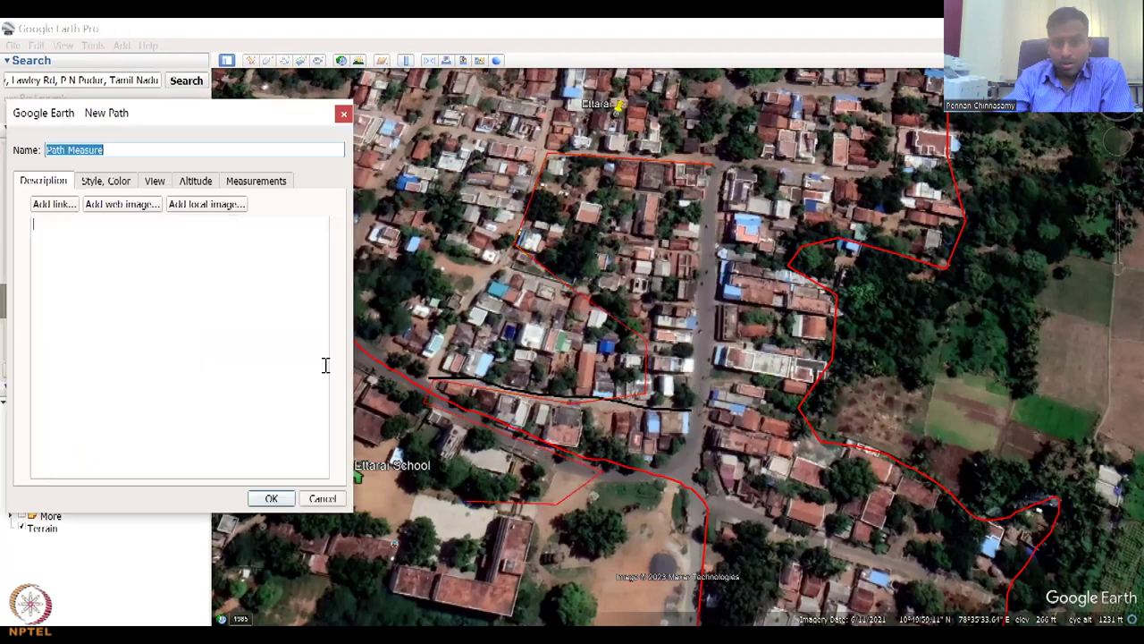
left_click(344, 114)
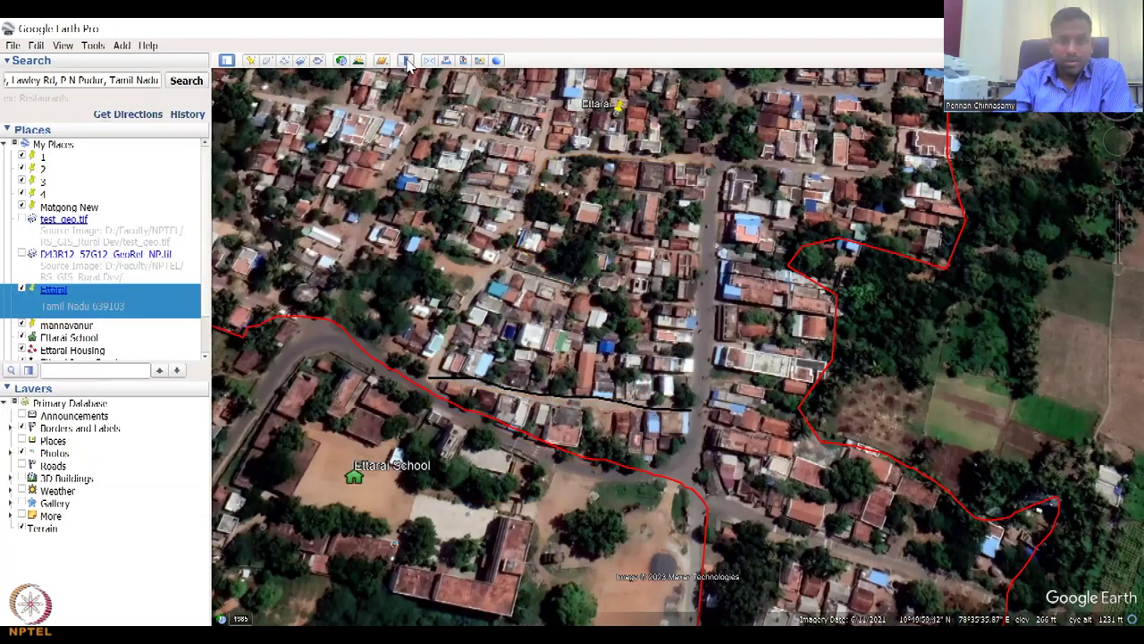
- Measure the perimeter and area of the Ettarai School compound with a ruler polygon traced around its boundary
left_click(405, 61)
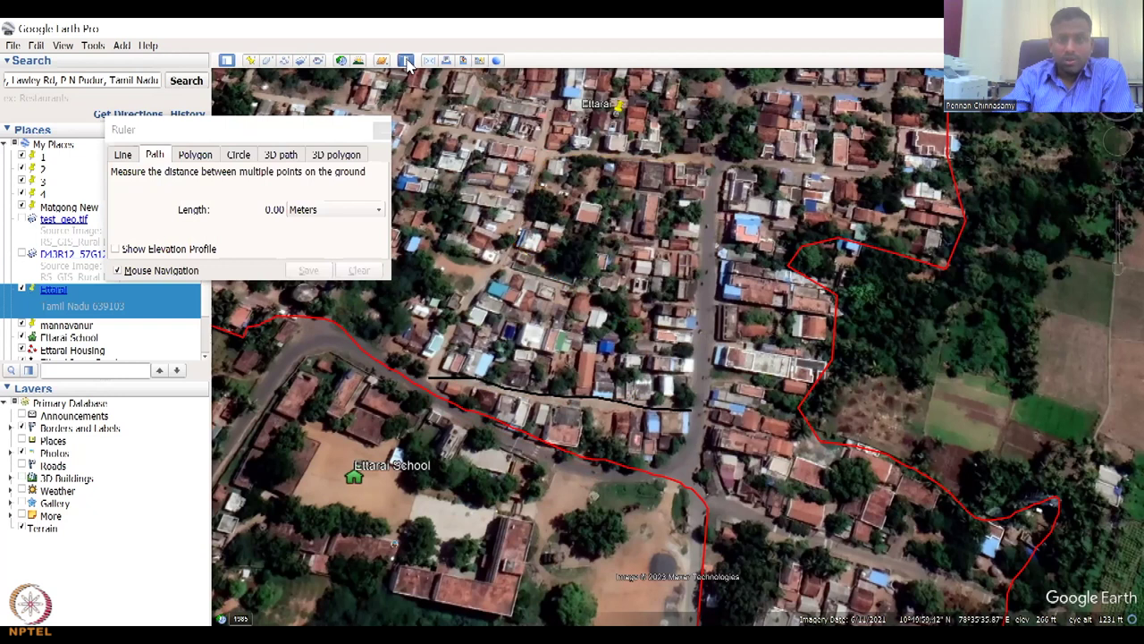
left_click(197, 155)
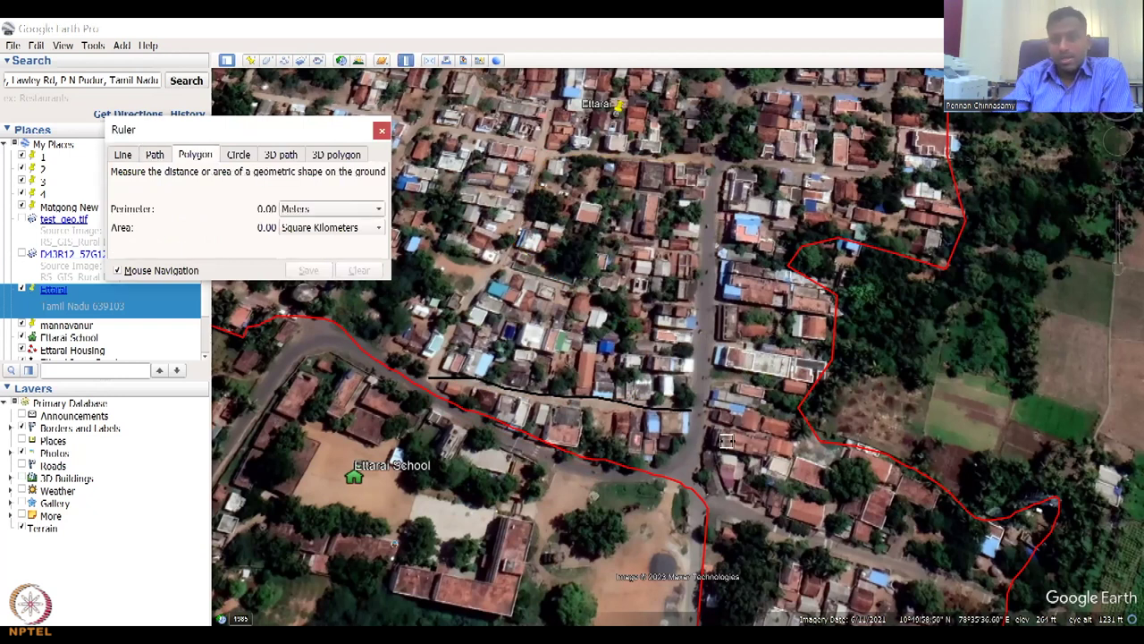
scroll(397, 478, "down", 2)
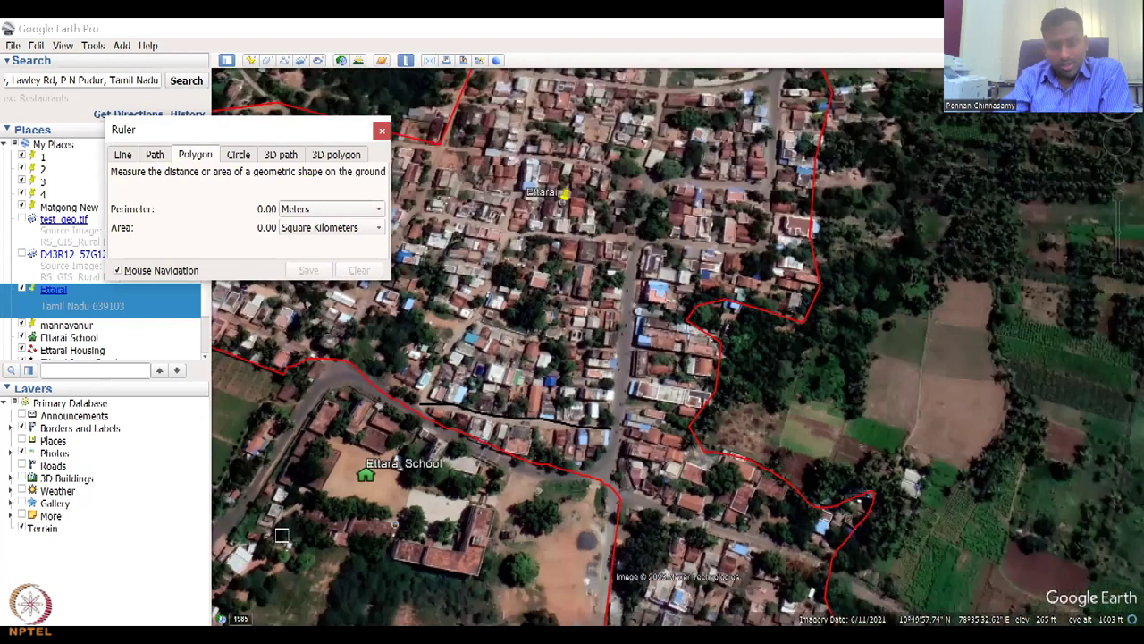
left_click(272, 491)
left_click(296, 432)
left_click(332, 394)
left_click(370, 398)
left_click(377, 404)
left_click(447, 437)
left_click(523, 474)
left_click(496, 520)
left_click(481, 572)
left_click(430, 575)
left_click(367, 551)
left_click(306, 528)
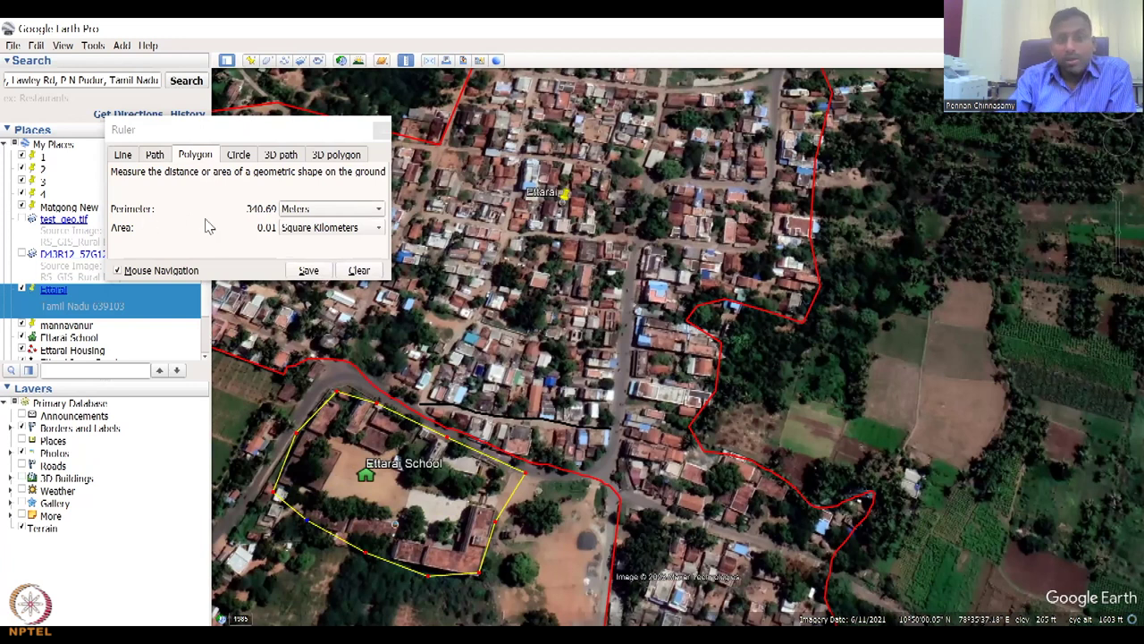
- Show the school polygon's area in hectares, then in square meters
left_click(303, 231)
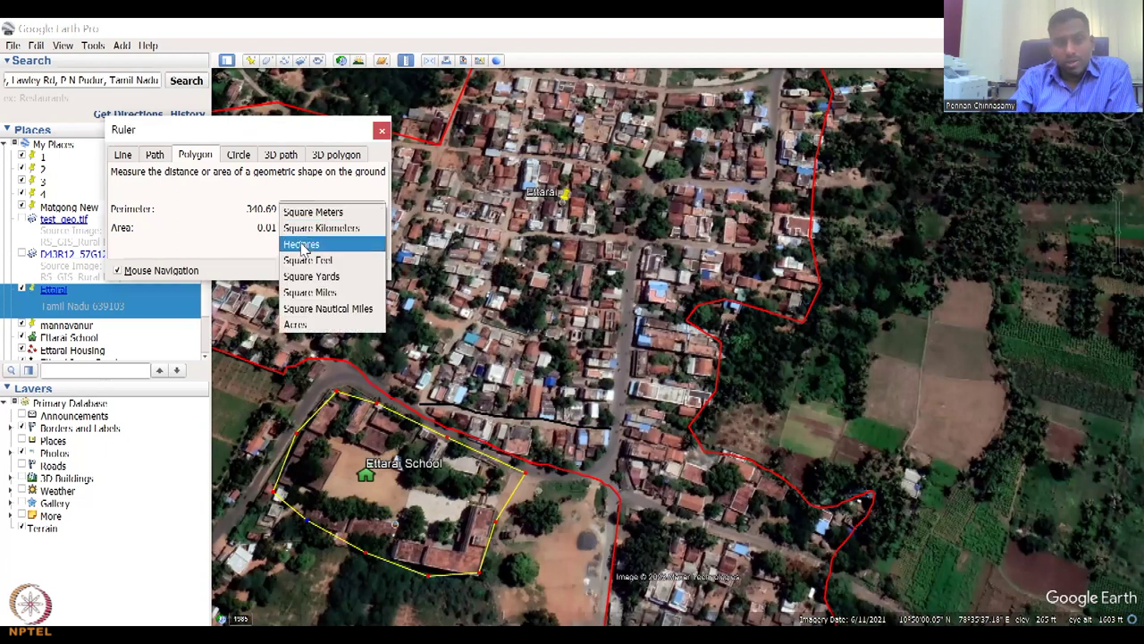
left_click(303, 245)
left_click(308, 229)
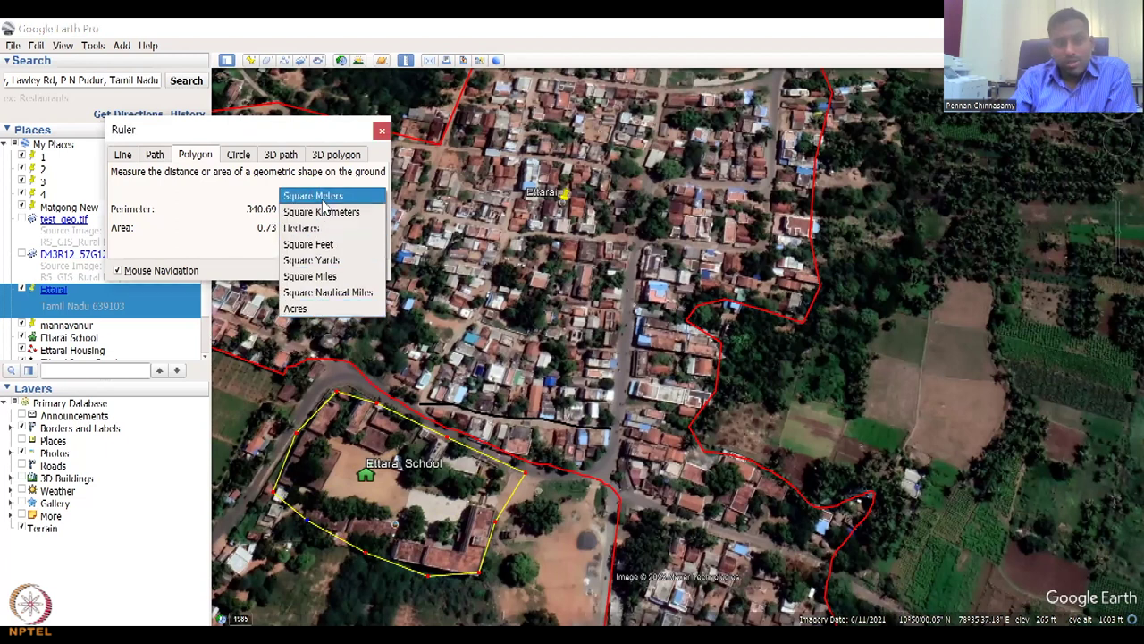
left_click(322, 198)
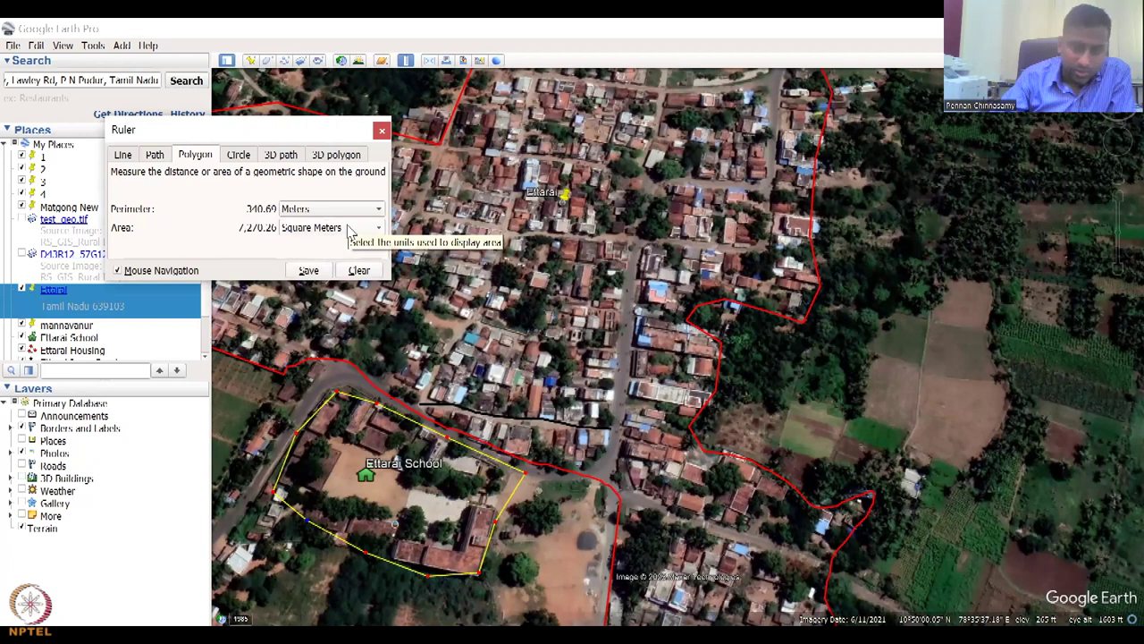
- Measure a small circle of about 5 m radius among the houses north-east of the school, then clear it
left_click(236, 156)
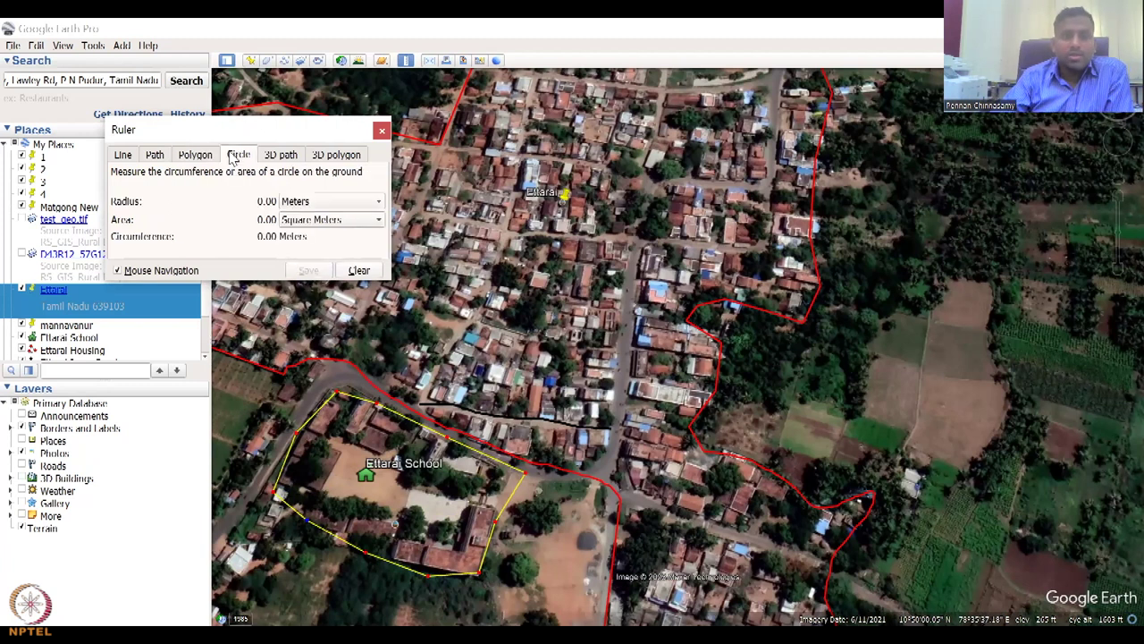
mouse_move(519, 341)
left_mouse_down()
mouse_move(598, 300)
mouse_move(529, 347)
left_mouse_up()
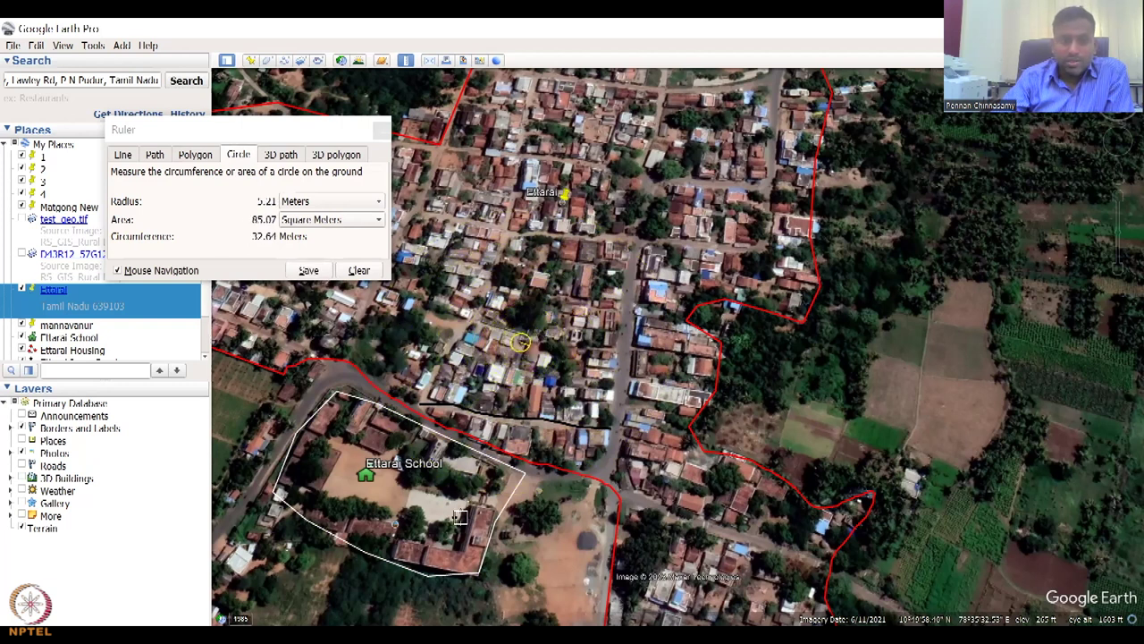
left_click(358, 271)
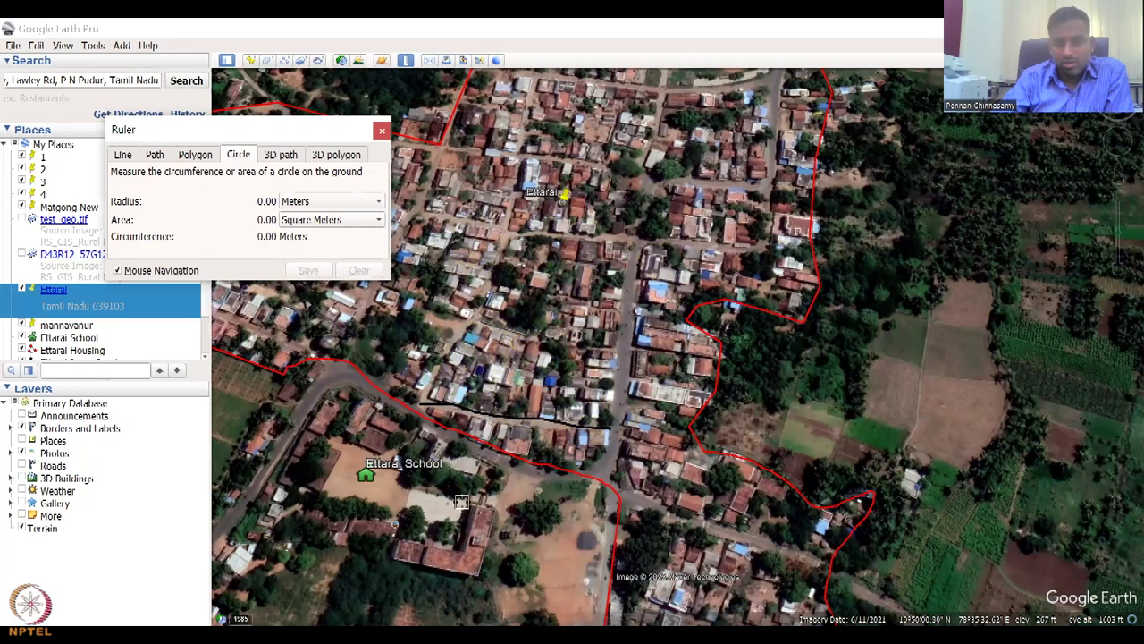
- Measure a circle centred on the Ettarai School placemark, varying its reach before fixing it at about 186 m radius
left_click_drag(431, 524, 494, 465)
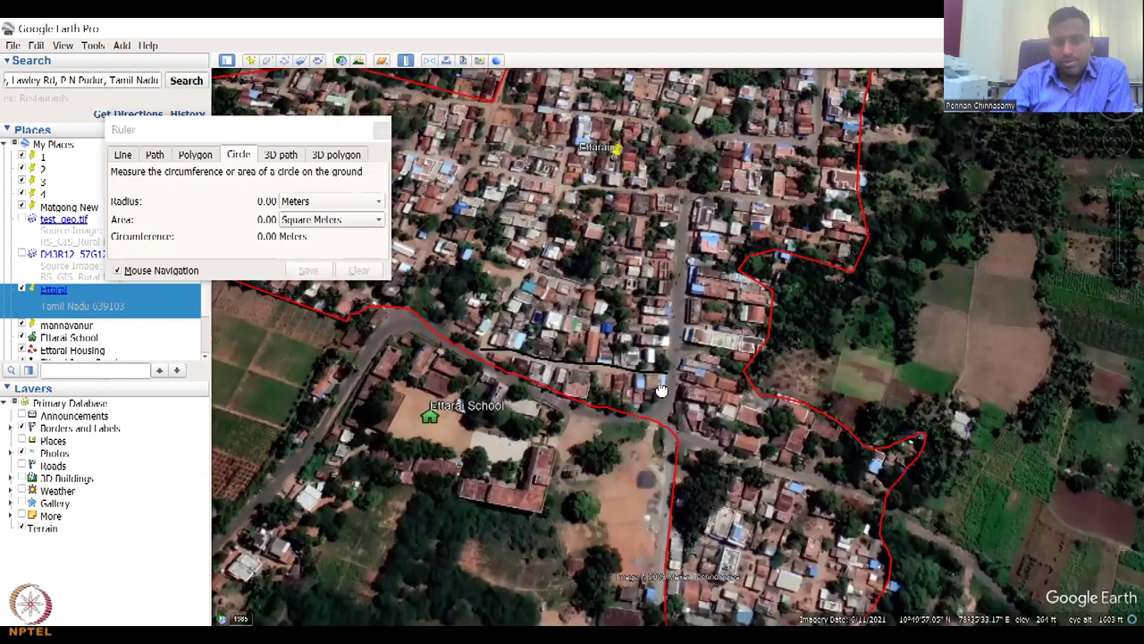
left_click_drag(430, 423, 595, 353)
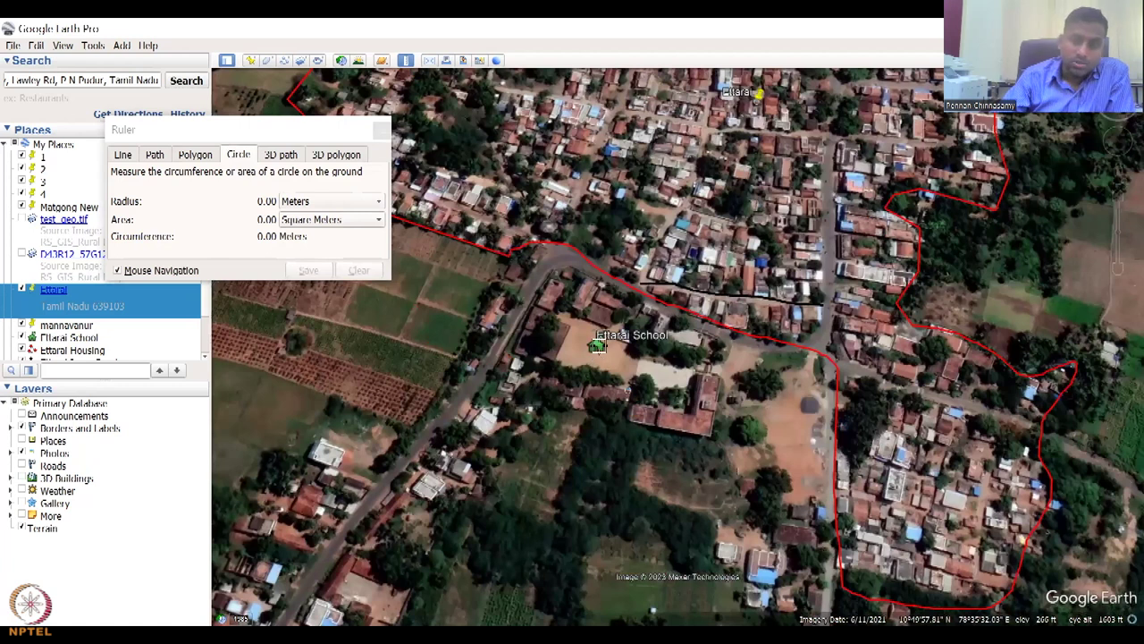
left_click_drag(596, 347, 764, 297)
left_click_drag(827, 278, 824, 278)
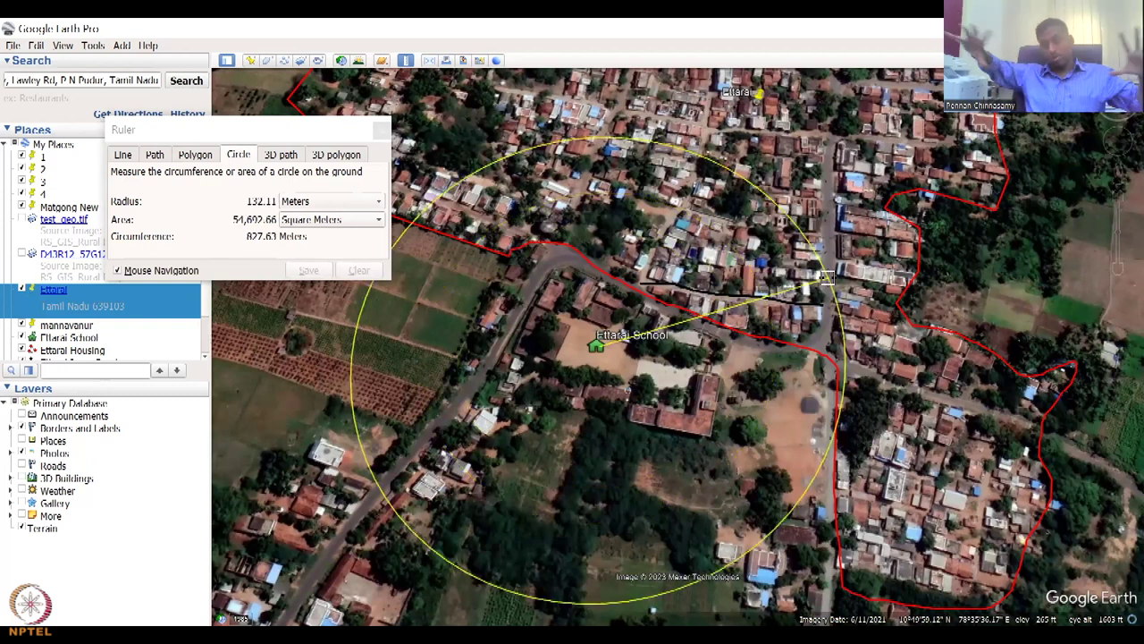
left_click_drag(827, 278, 983, 238)
scroll(966, 243, "down", 2)
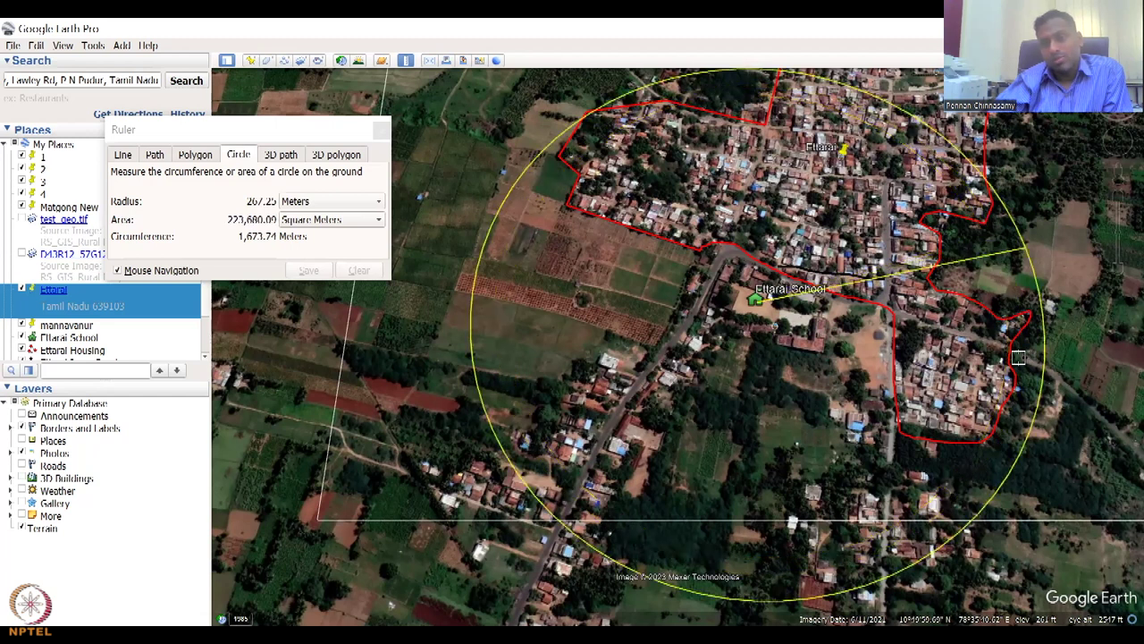
left_click(932, 234)
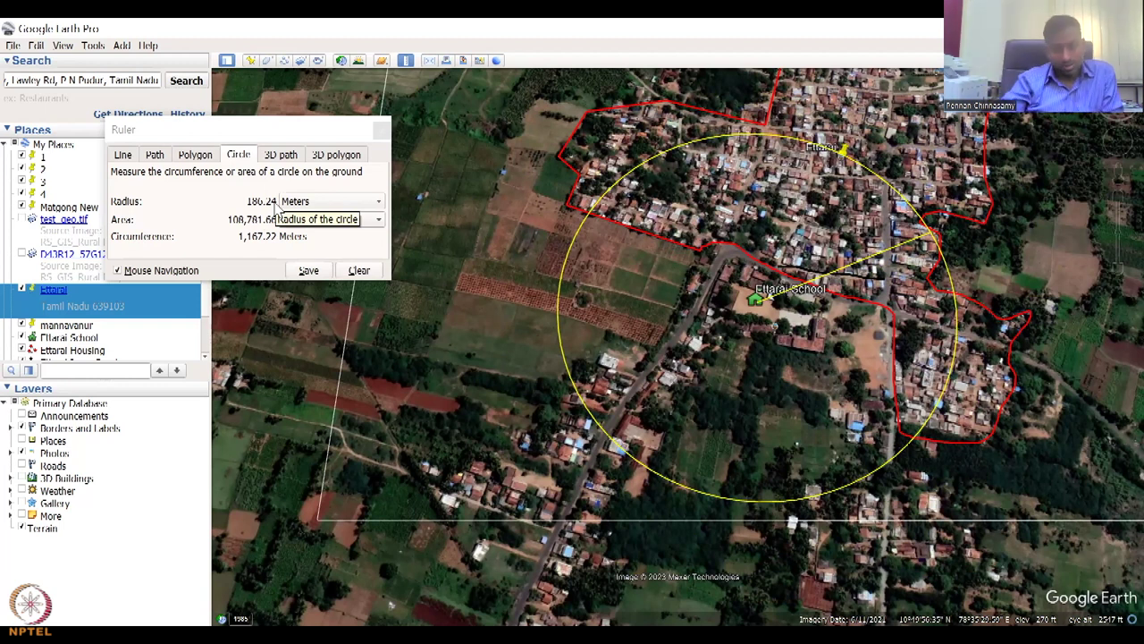
- Close the ruler, then look at the email attachment choices for the current view without sending anything
left_click(353, 157)
left_click(383, 129)
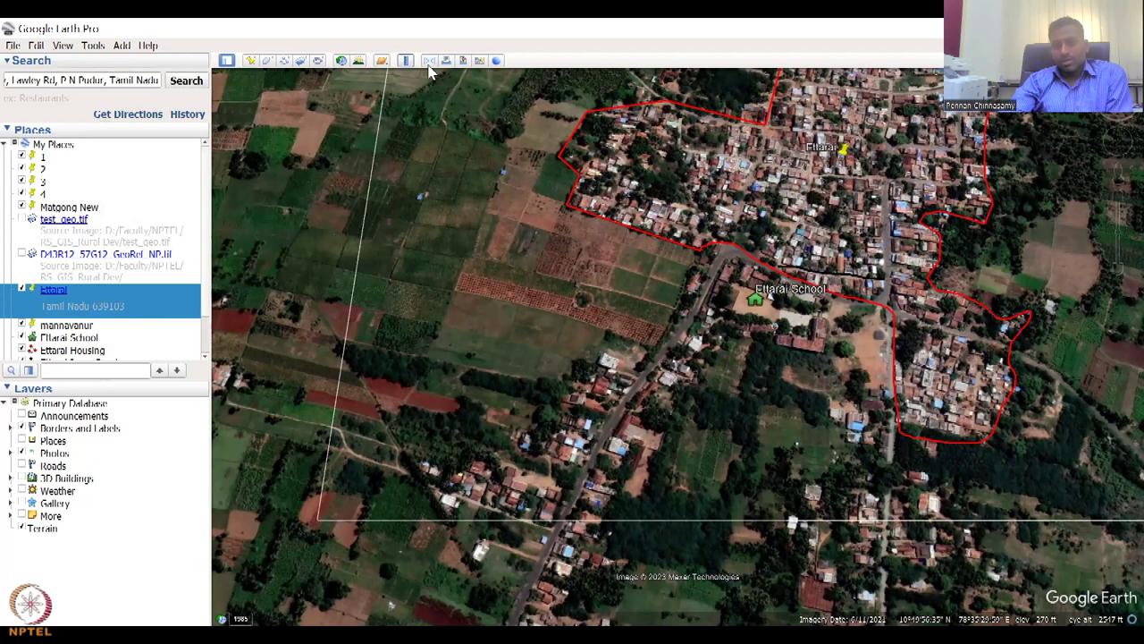
left_click(428, 62)
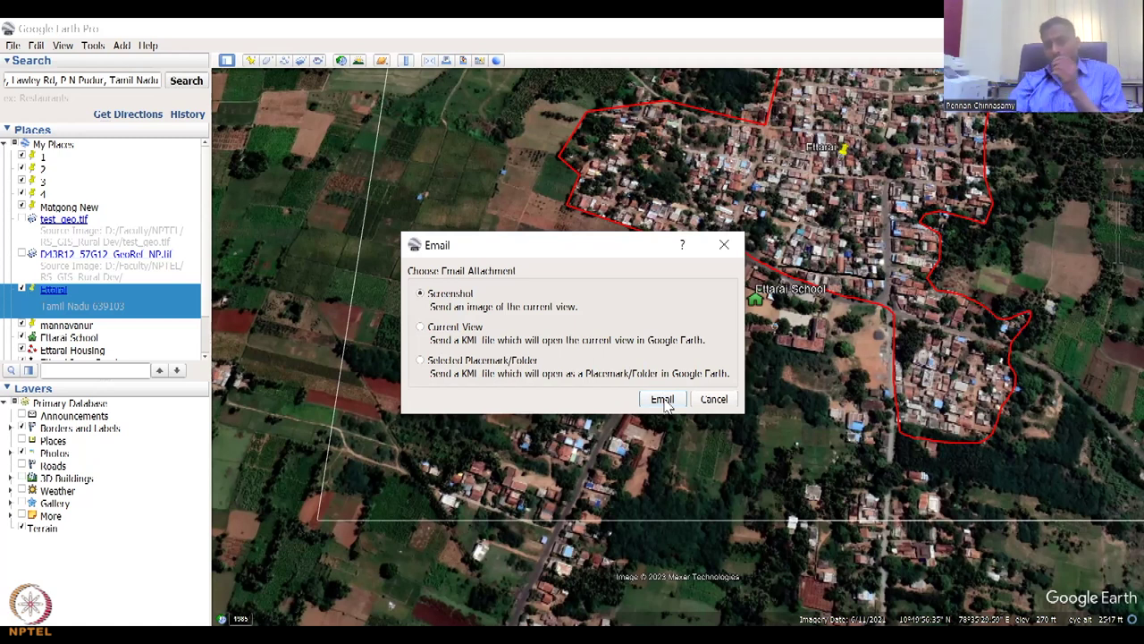
left_click(724, 246)
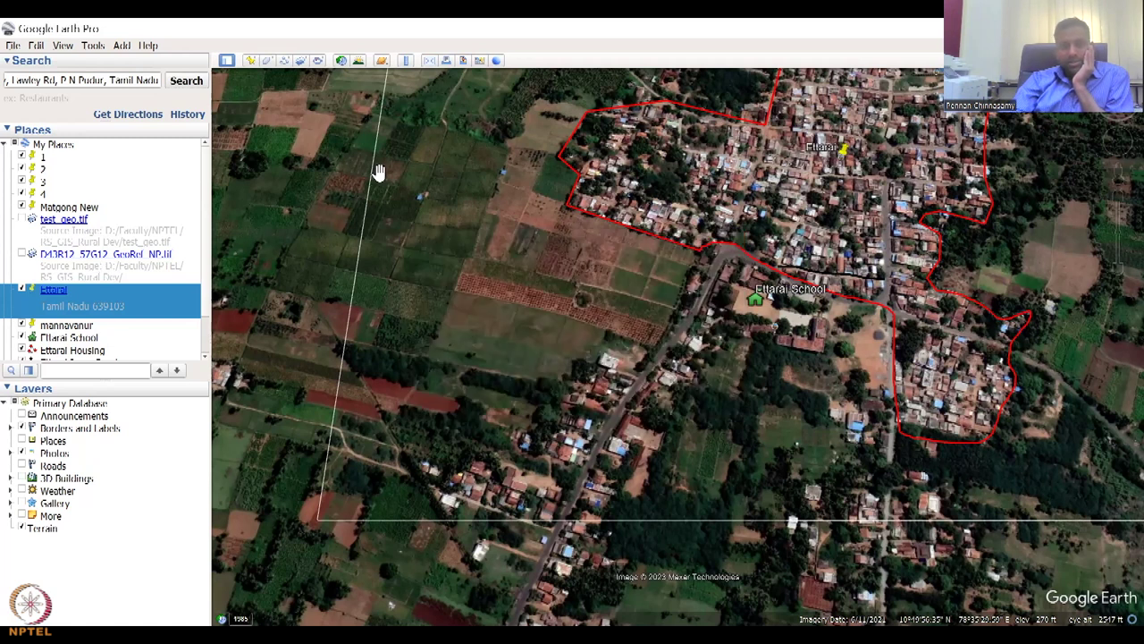
- Set up the current view as a printable map and title it "Test image"
left_click(446, 61)
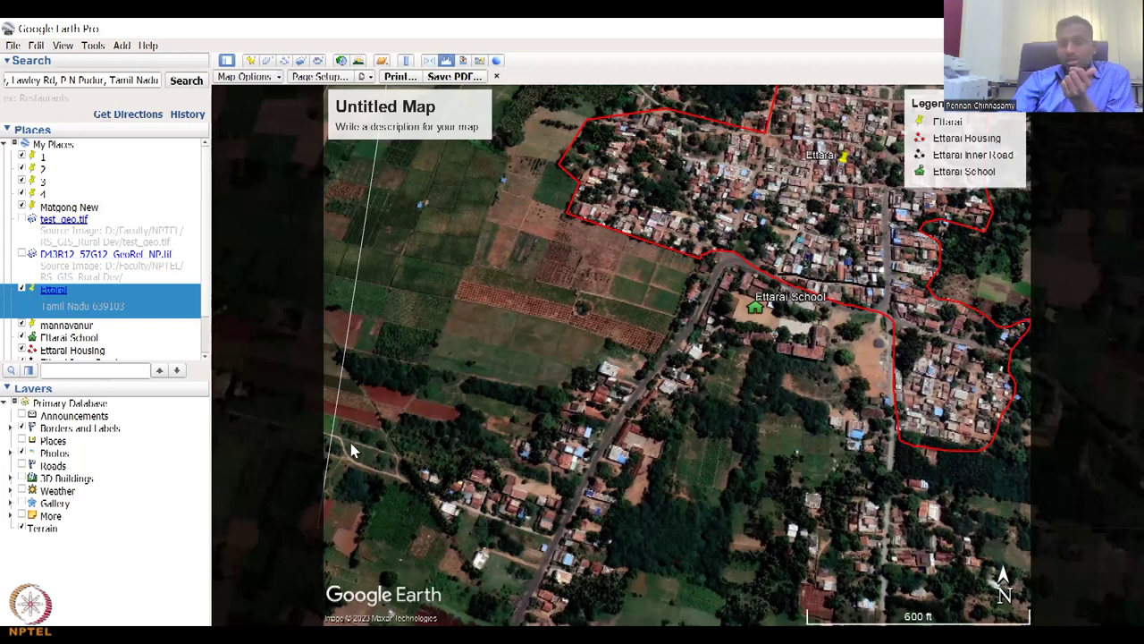
left_click(412, 119)
type("Test image")
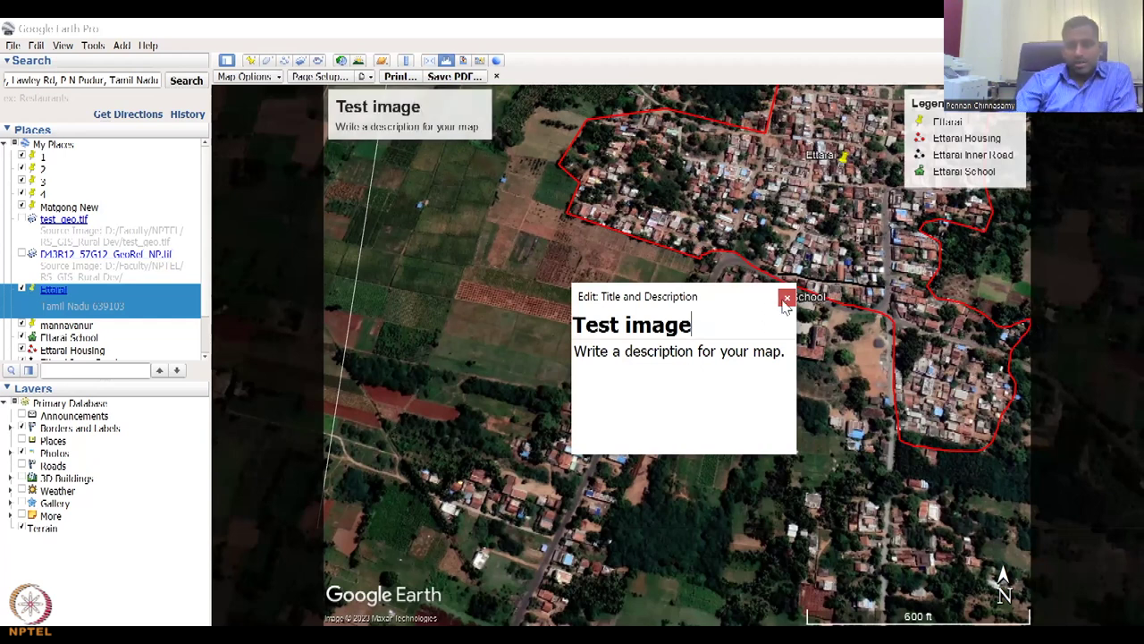
- Replace the map title with "Ettarai village", leaving the description as it is
key("BackSpace")
key("BackSpace")
key("BackSpace")
key("BackSpace")
key("BackSpace")
key("BackSpace")
key("BackSpace")
key("BackSpace")
key("BackSpace")
key("BackSpace")
type("Ettr")
key("BackSpace")
type("arai village")
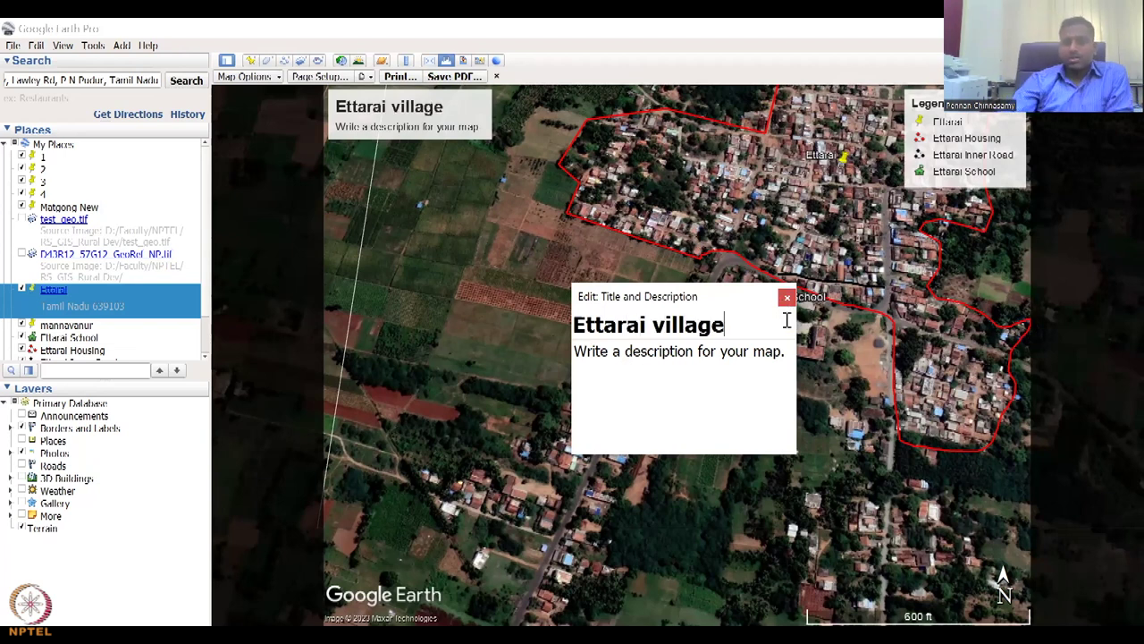
left_click(786, 295)
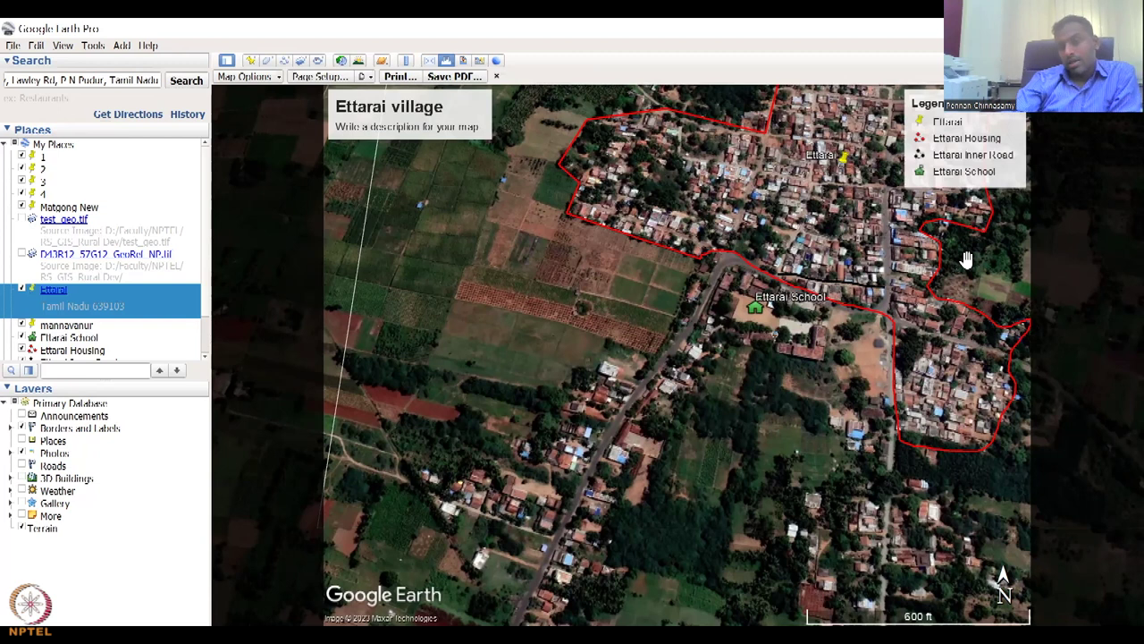
- Frame the whole red village boundary in the map and save it as the PDF "Ettarai image" in the GIS folder
left_click_drag(967, 259, 879, 380)
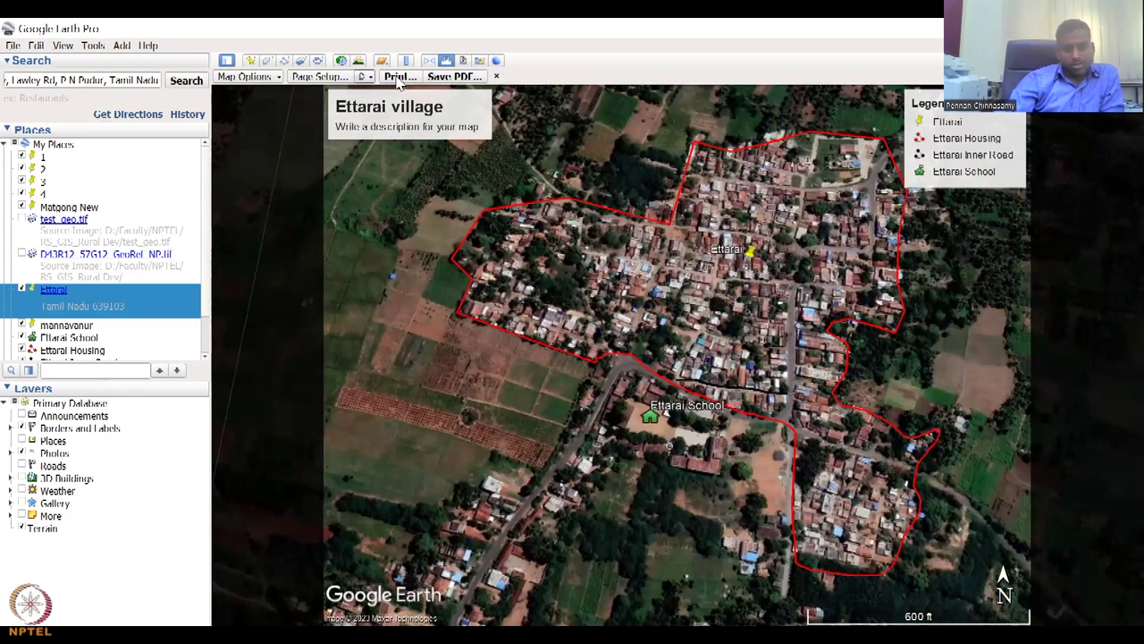
left_click(472, 78)
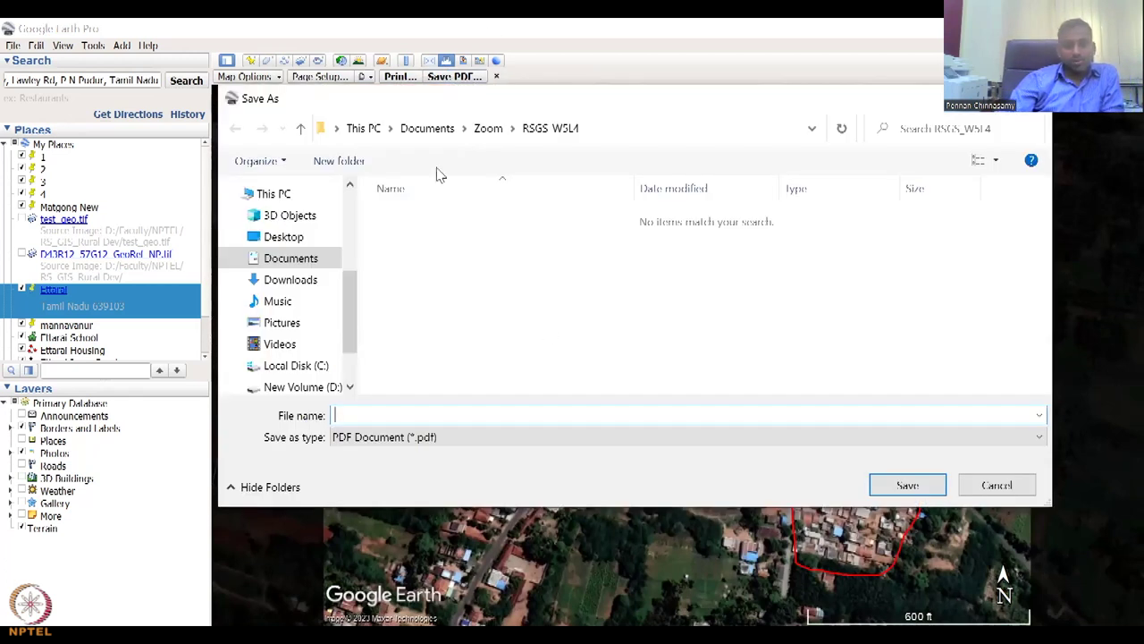
scroll(301, 256, "up", 2)
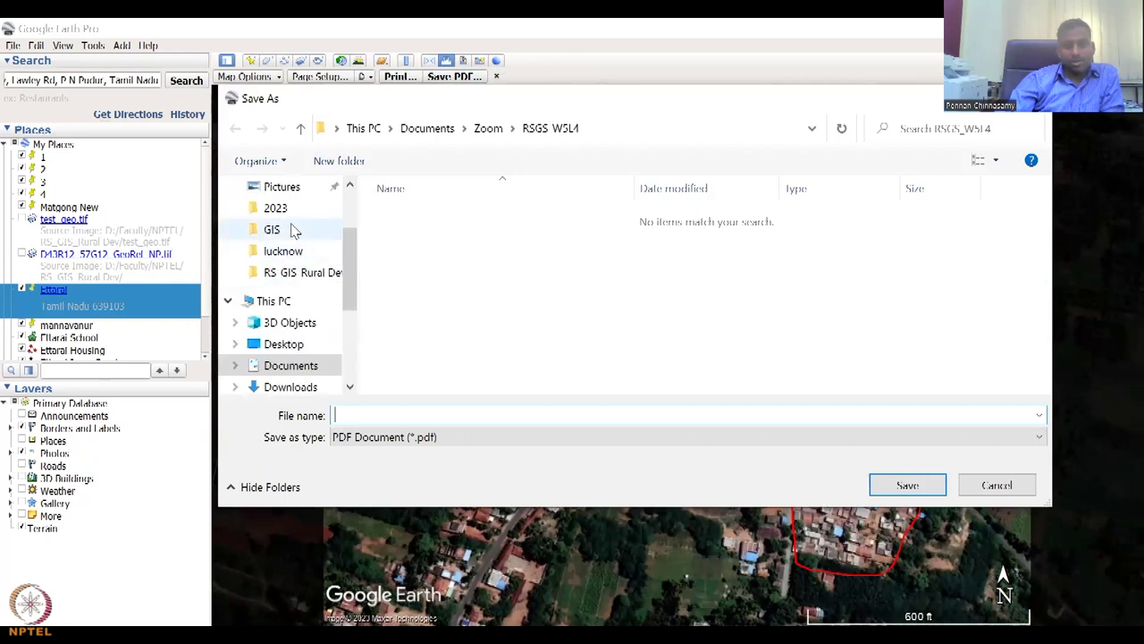
left_click(276, 229)
left_click(629, 417)
type("Ettarai image")
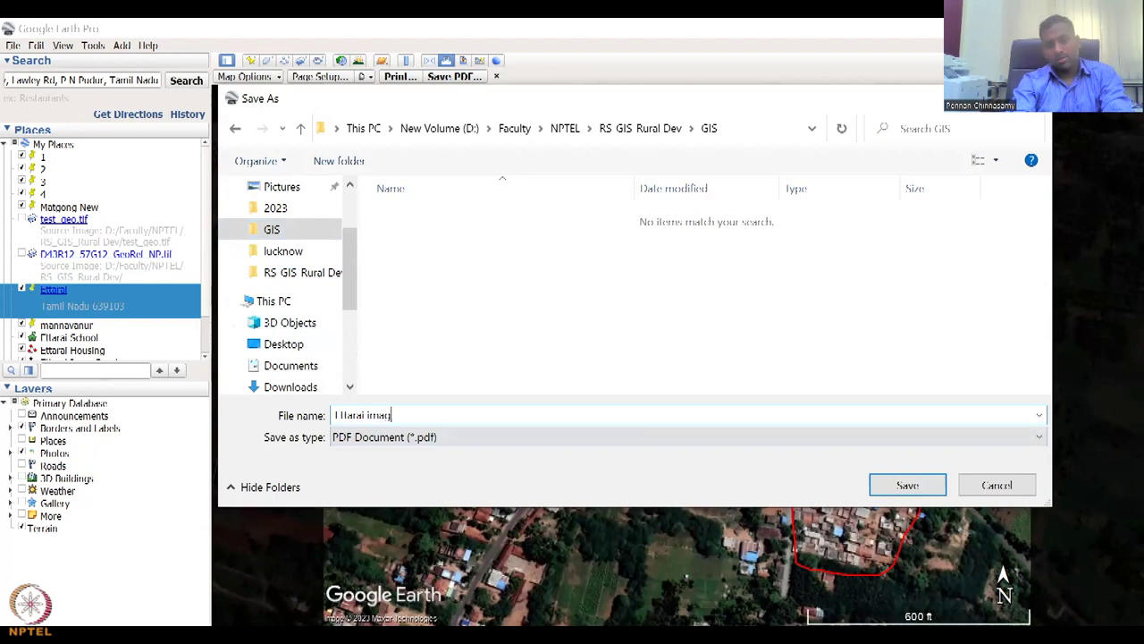
left_click(899, 486)
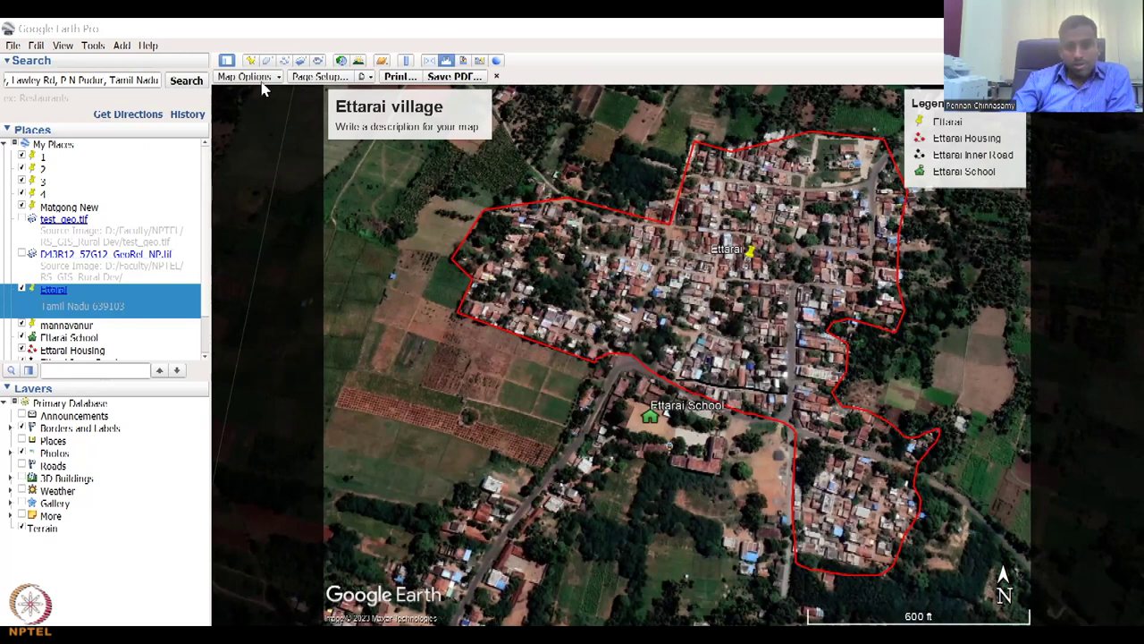
- Examine the page setup and the map options, switching the title and description element off and on again
left_click(320, 78)
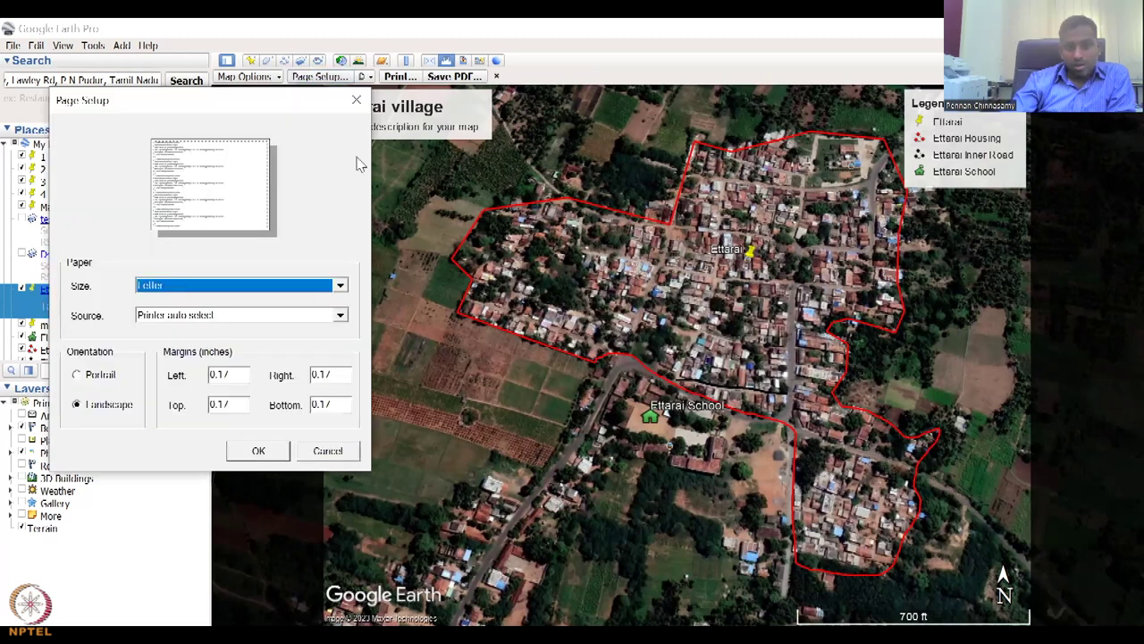
left_click(356, 102)
left_click(257, 79)
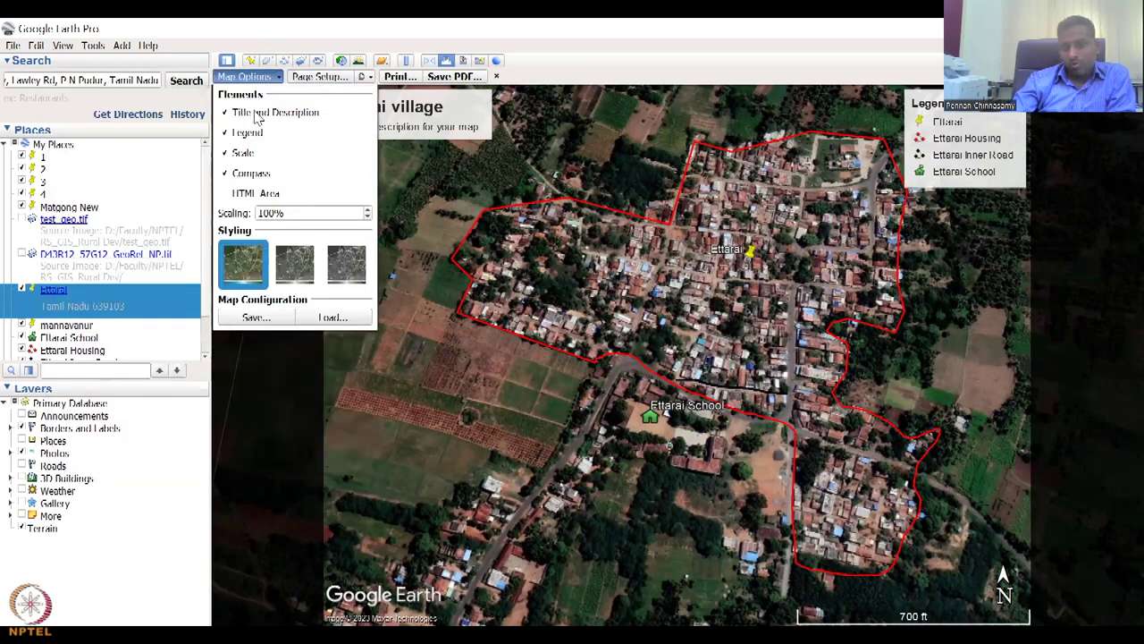
left_click(303, 115)
left_click(291, 114)
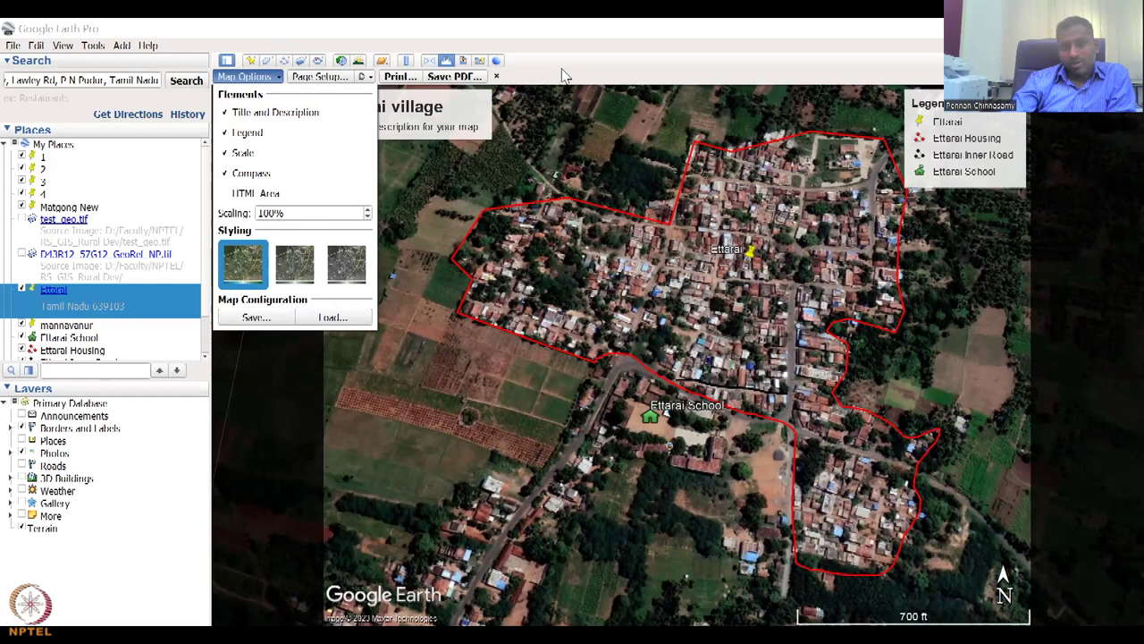
- Examine the print quality settings and the available printers, then leave without printing
left_click(367, 77)
left_click(367, 77)
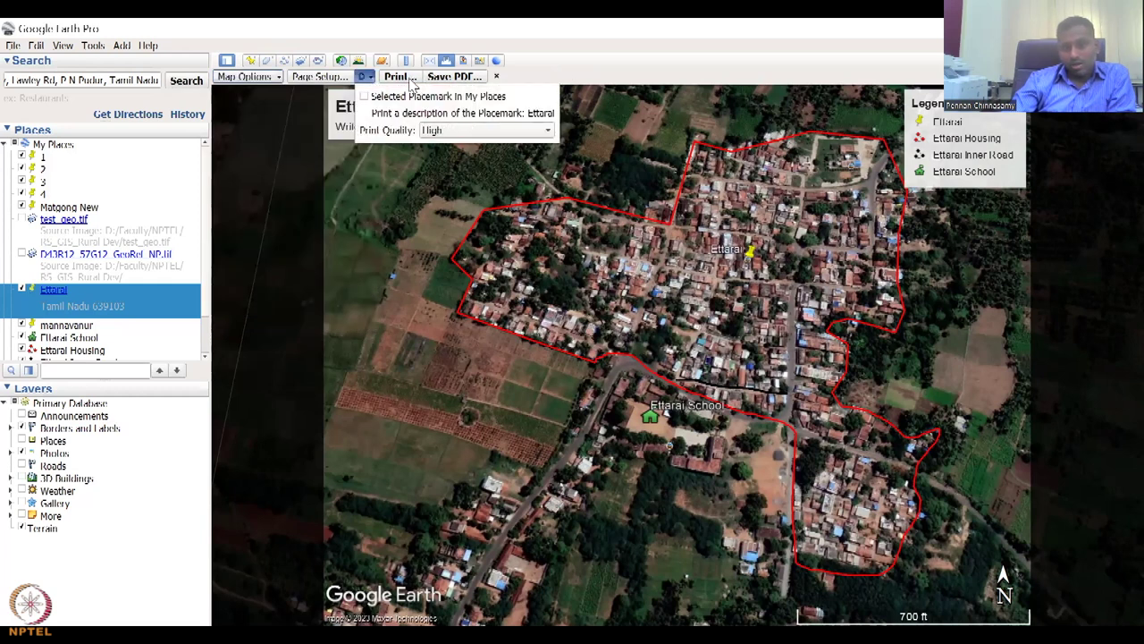
left_click(409, 79)
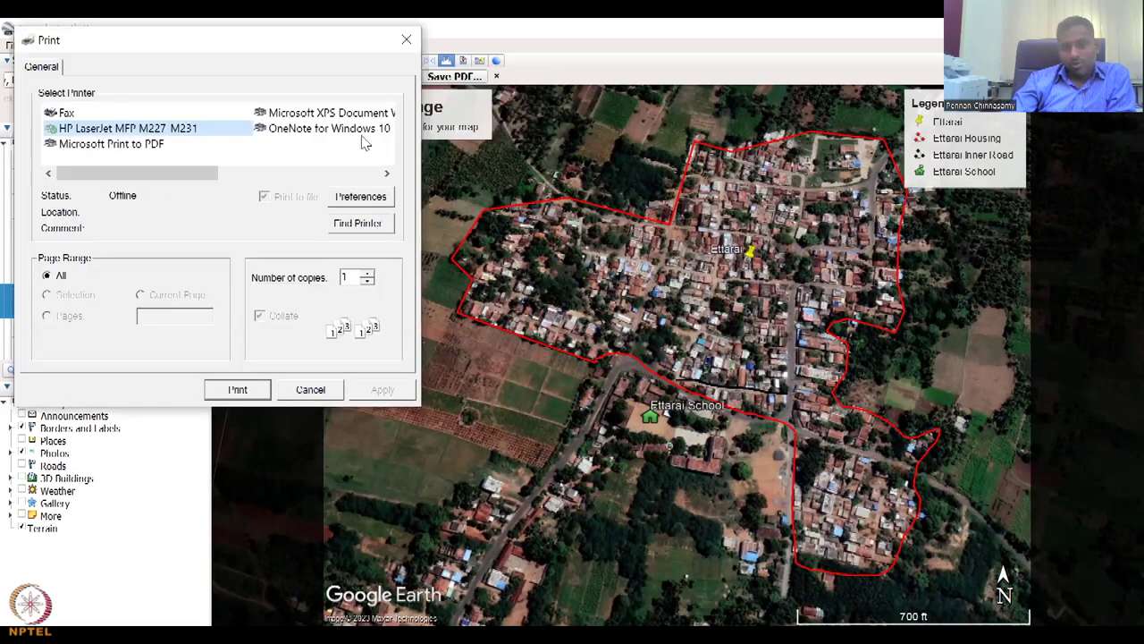
left_click(405, 41)
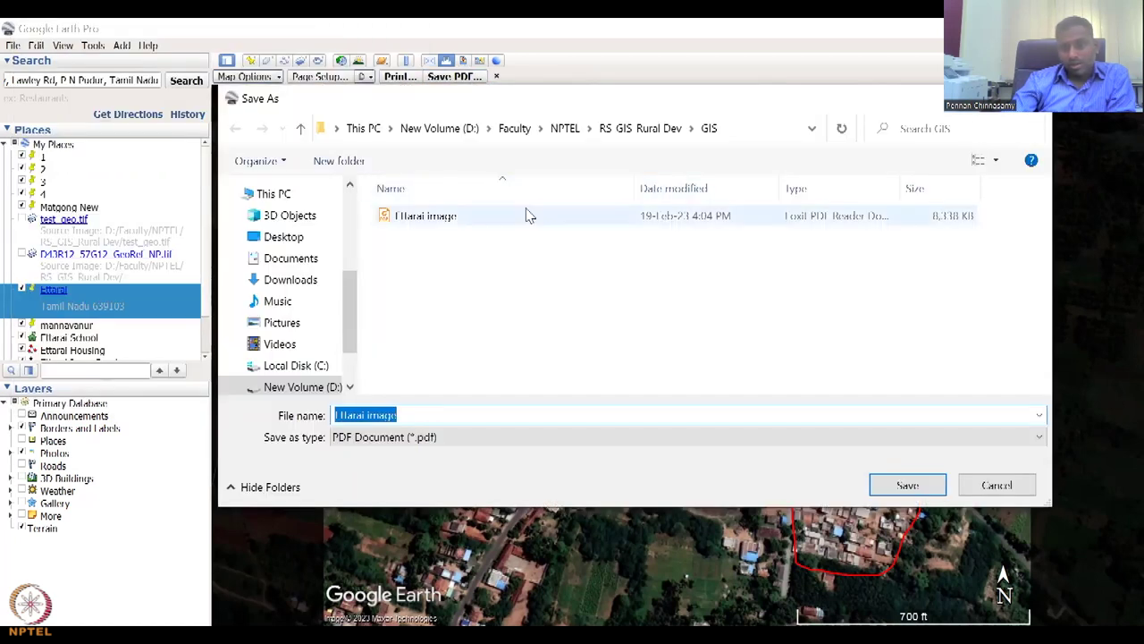
- Open the saved "Ettarai image" PDF in Foxit PDF Reader and check the map page with its title, legend and village boundary
left_click(524, 213)
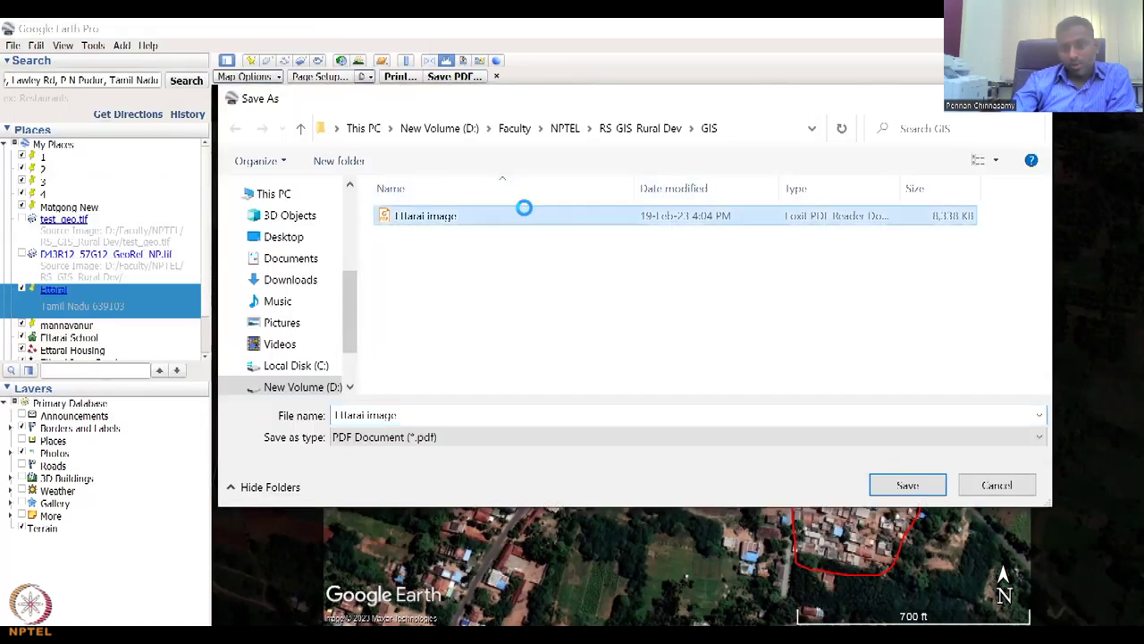
right_click(524, 213)
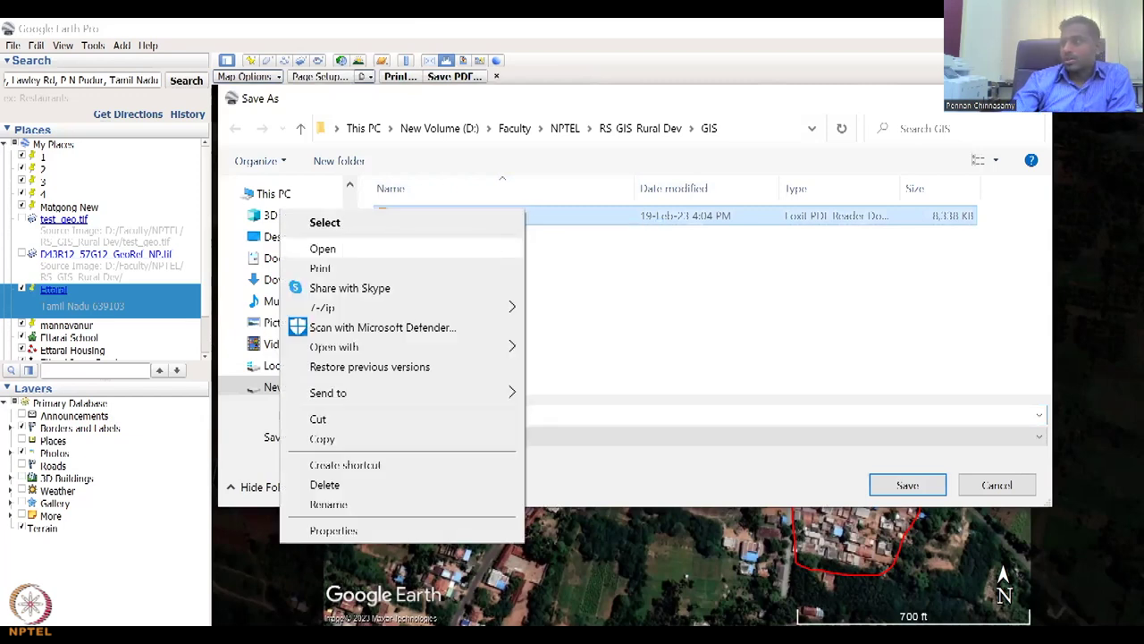
key("Escape")
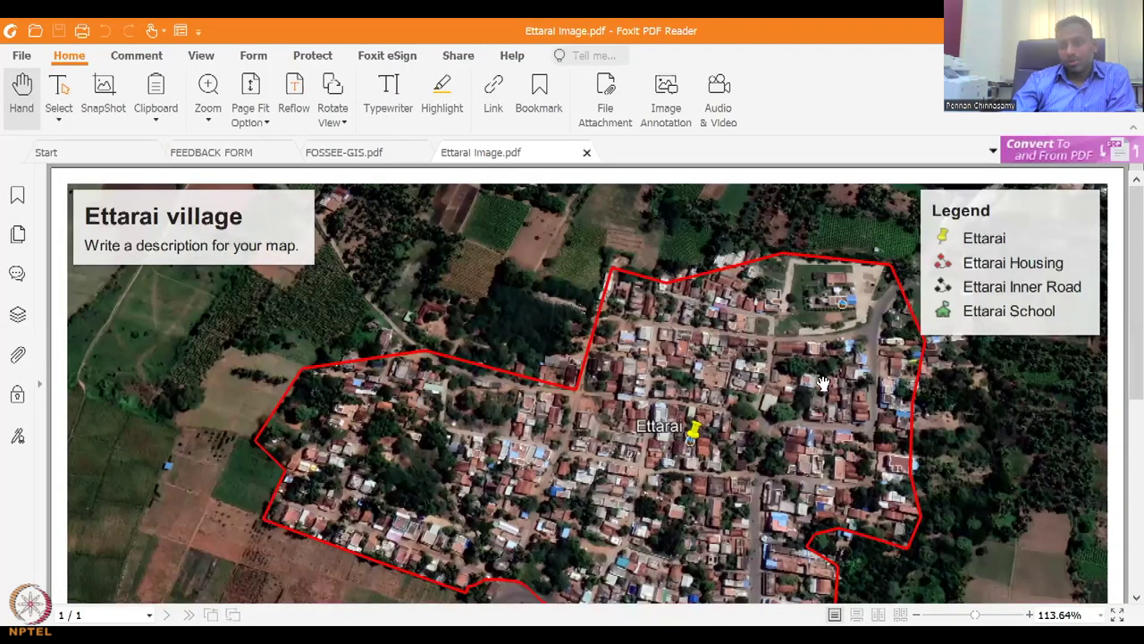
scroll(823, 383, "down", 5)
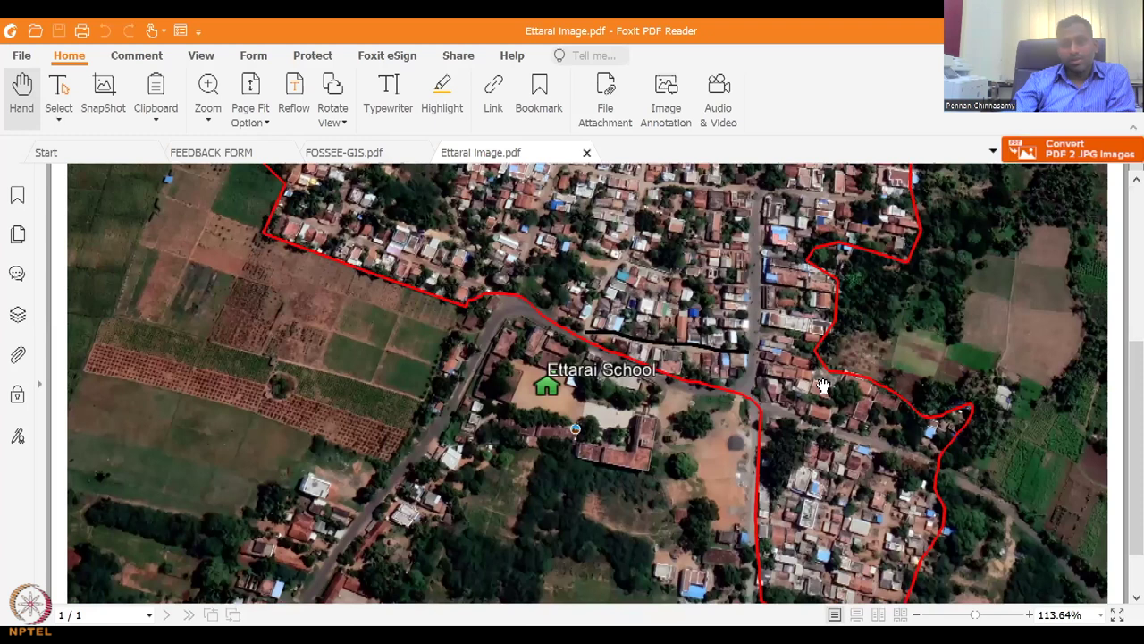
scroll(823, 387, "up", 5)
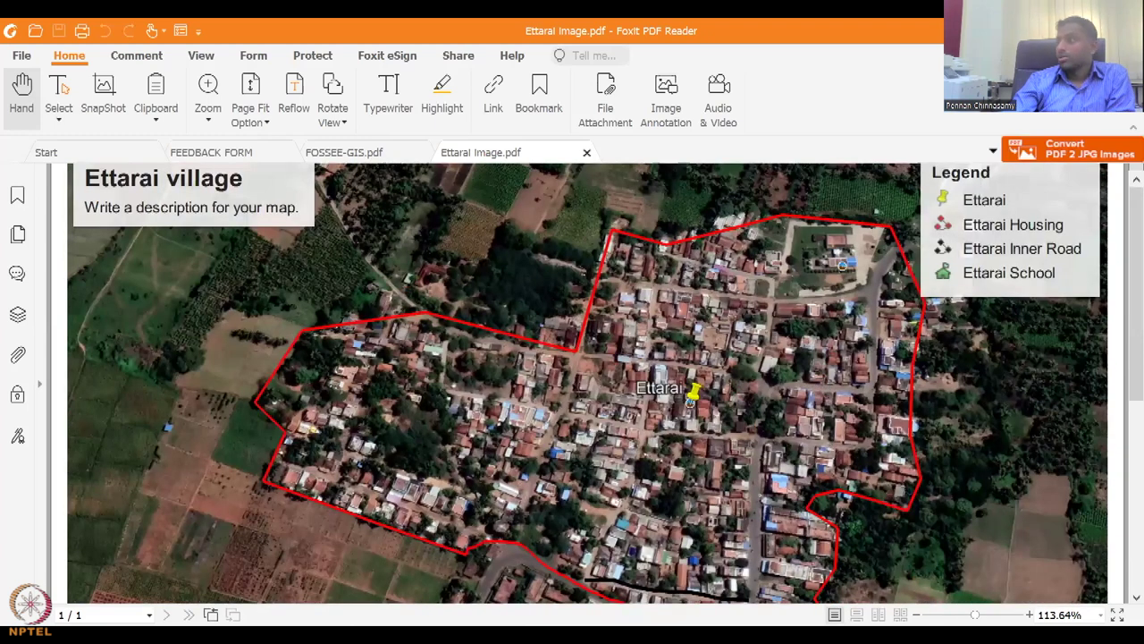
scroll(587, 383, "up", 1)
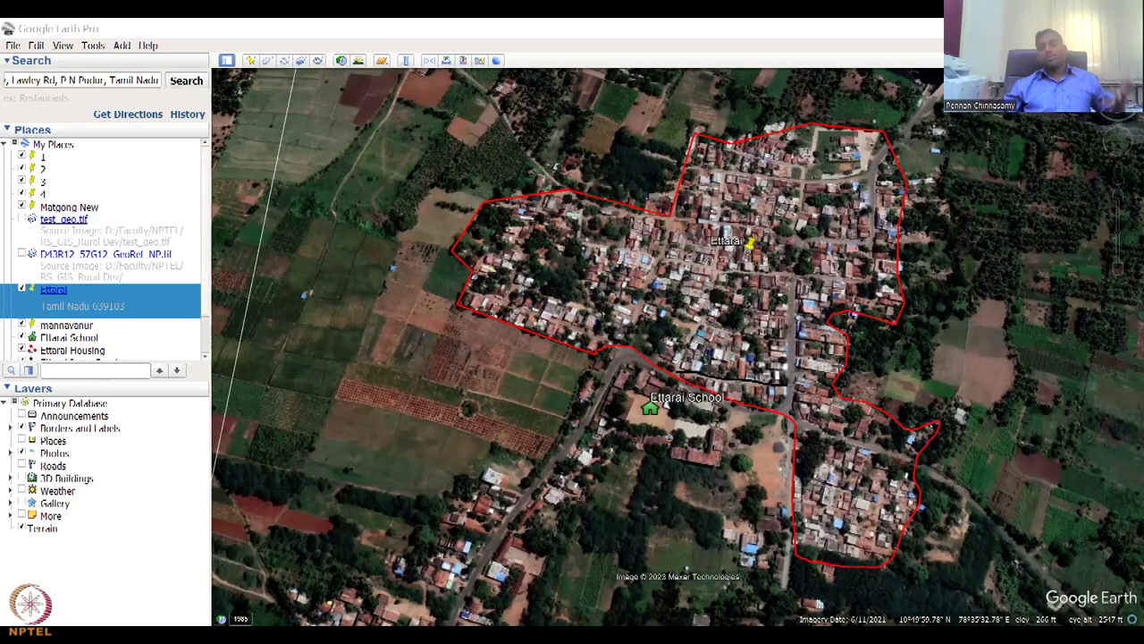
- View Ettarai in Google Maps, return to Google Earth Pro and briefly preview the village's historical imagery
key("alt+Tab")
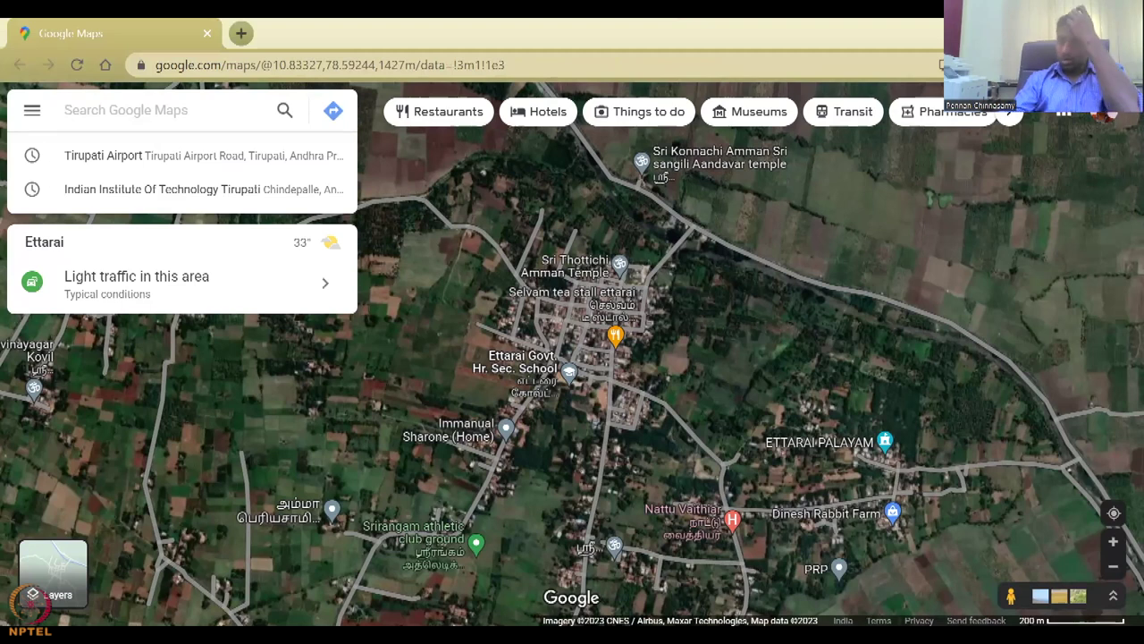
key("alt+Tab")
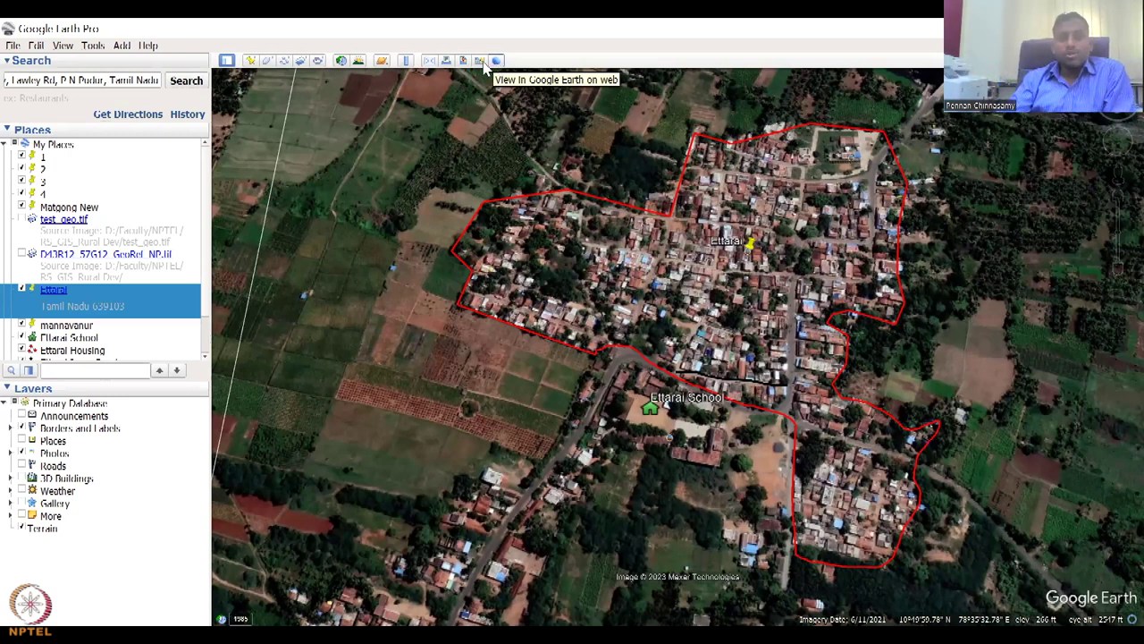
left_click(336, 64)
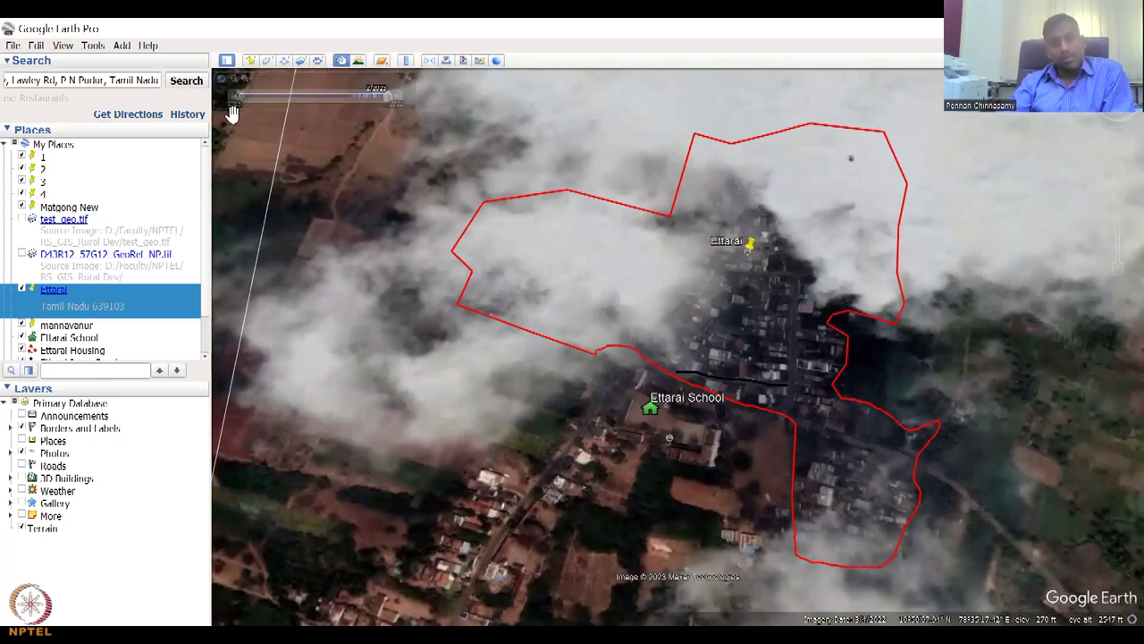
left_click(338, 60)
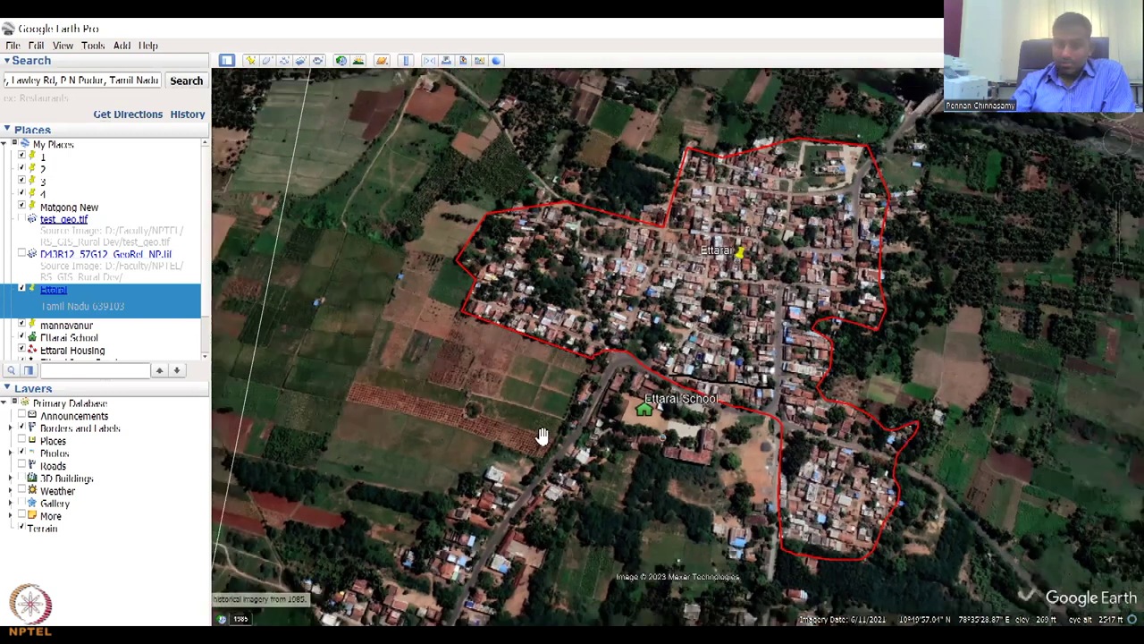
- Zoom out over the region, fly back to the Ettarai placemark and reset the view's tilt
scroll(500, 458, "down", 3)
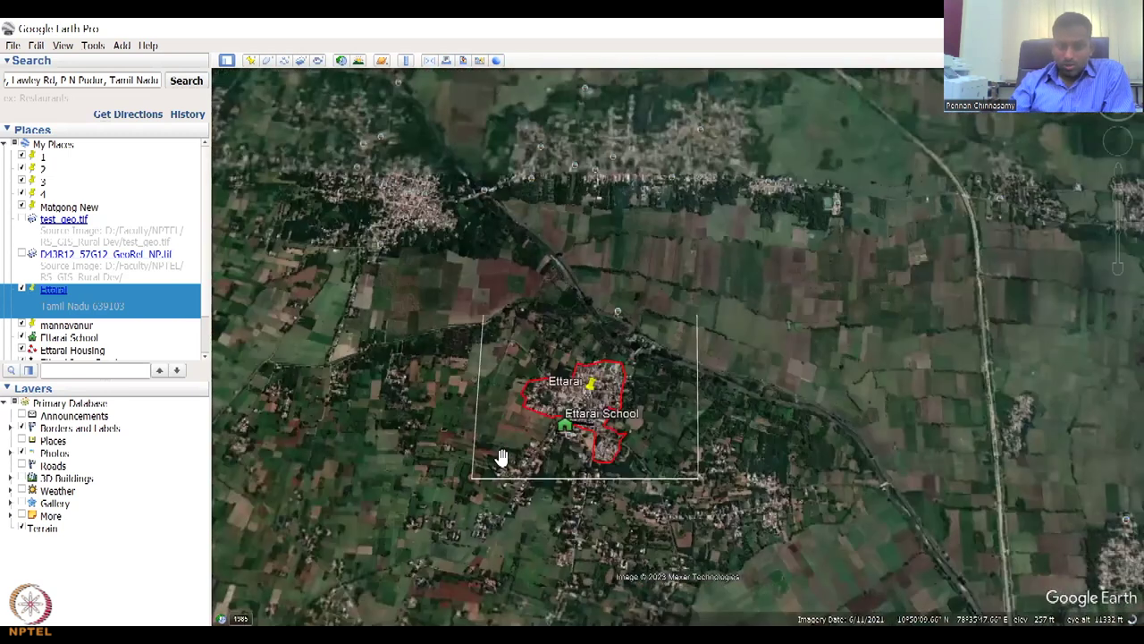
scroll(501, 458, "down", 5)
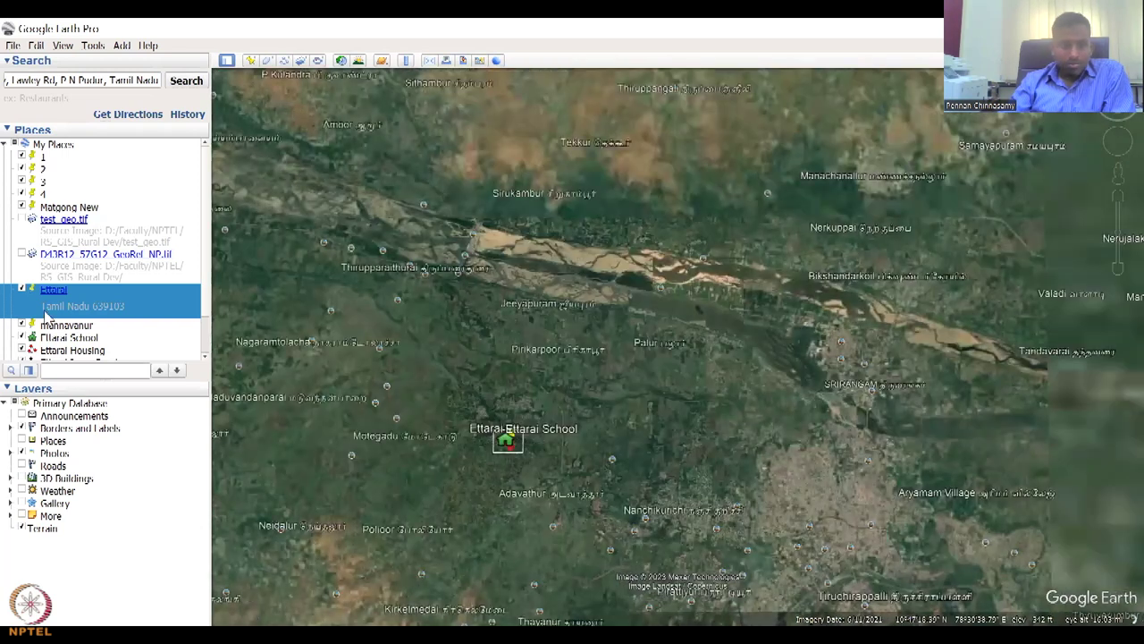
double_click(159, 290)
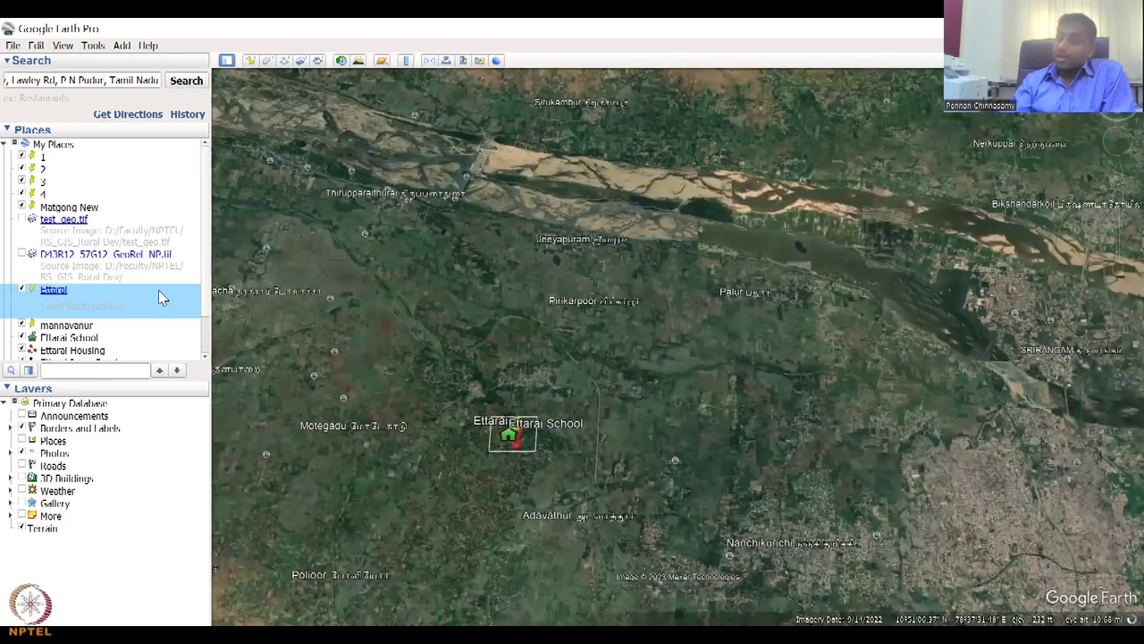
double_click(160, 292)
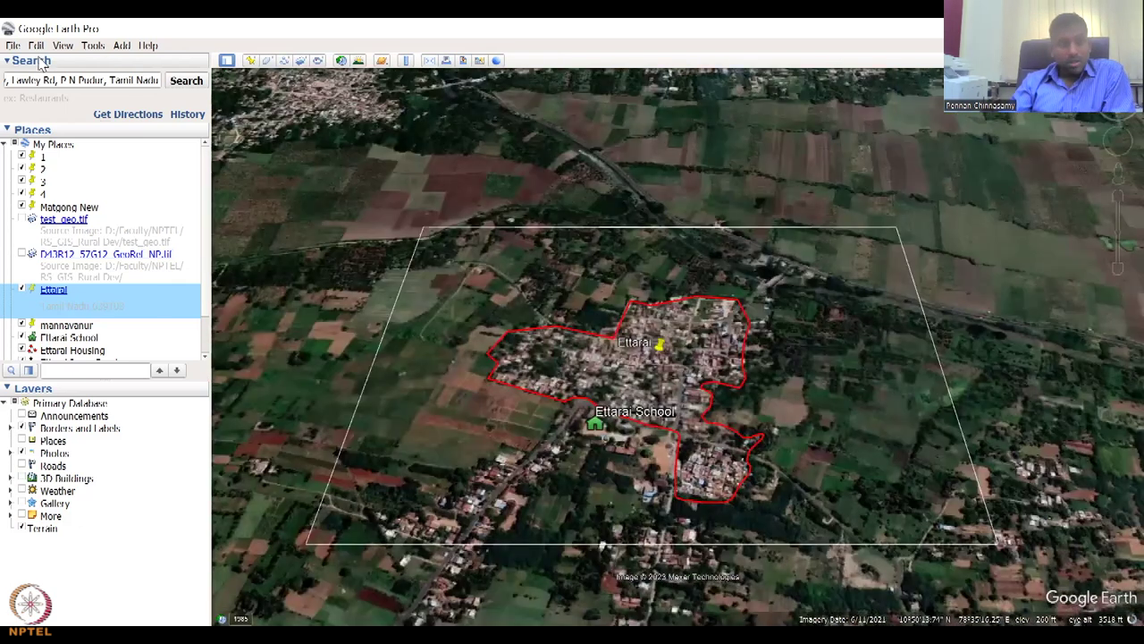
left_click(59, 46)
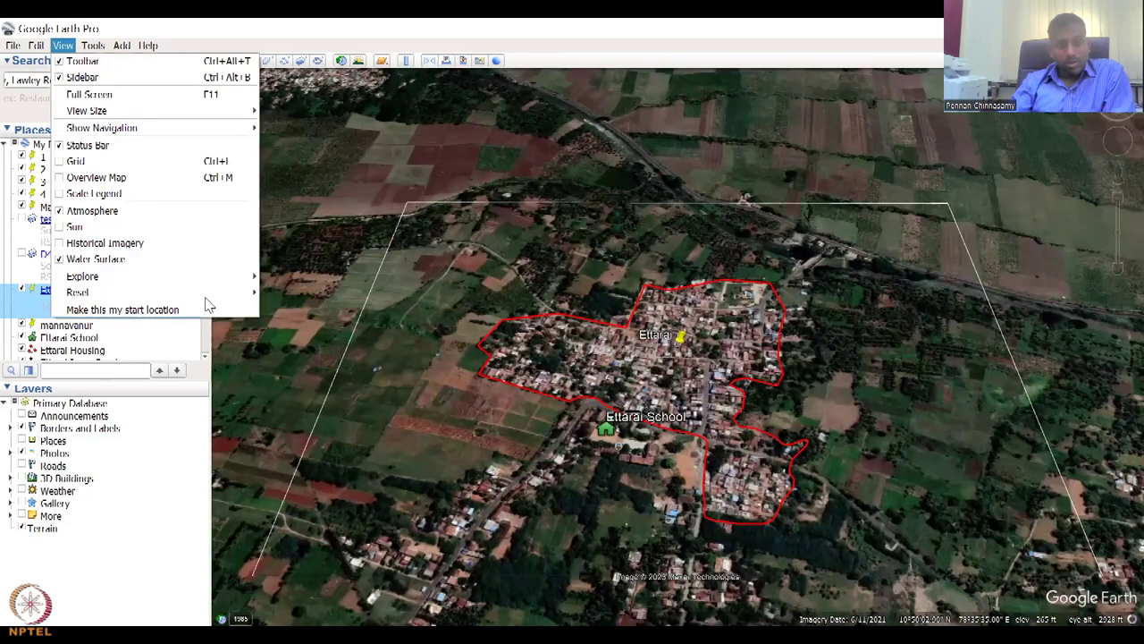
mouse_move(208, 300)
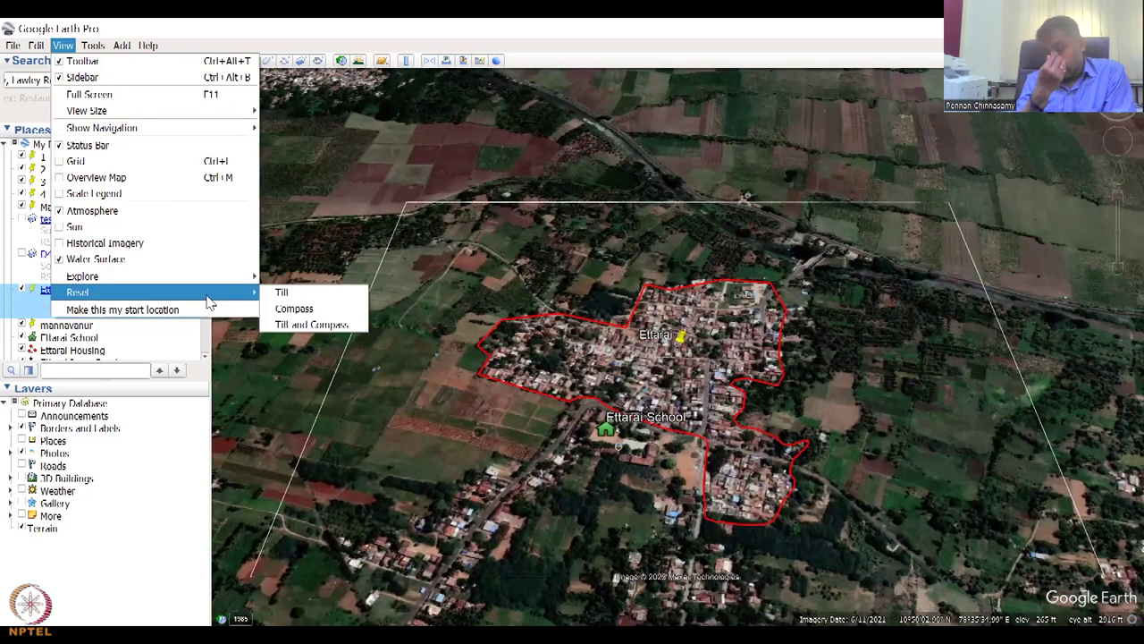
left_click(282, 295)
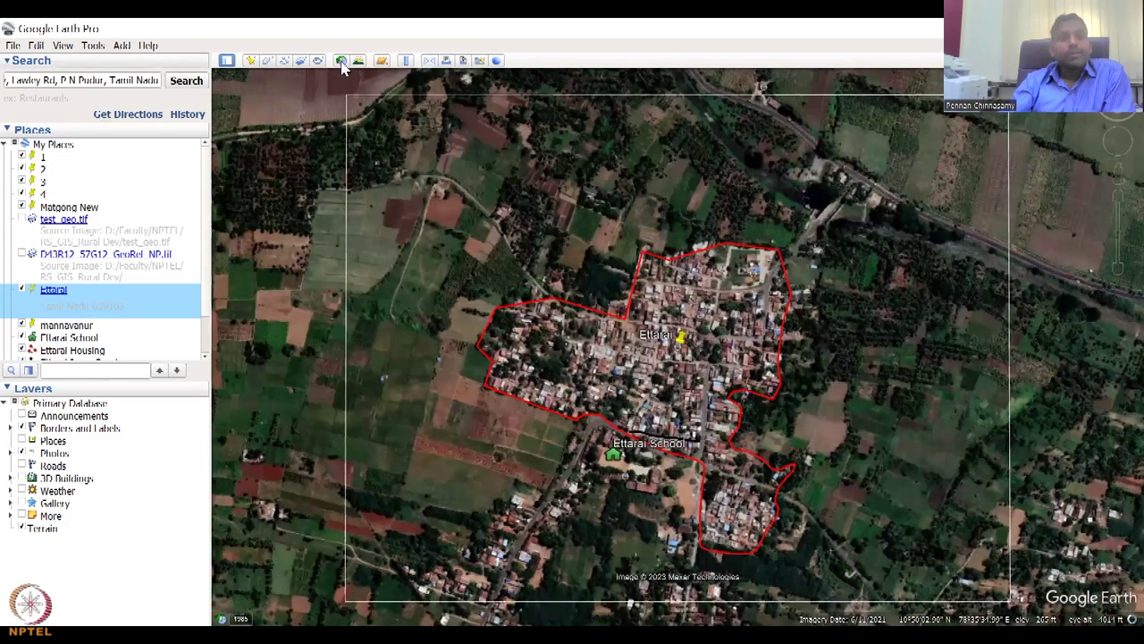
- Turn on historical imagery, set its date to 12/1985 and inspect Ettarai and its surroundings
left_click(342, 63)
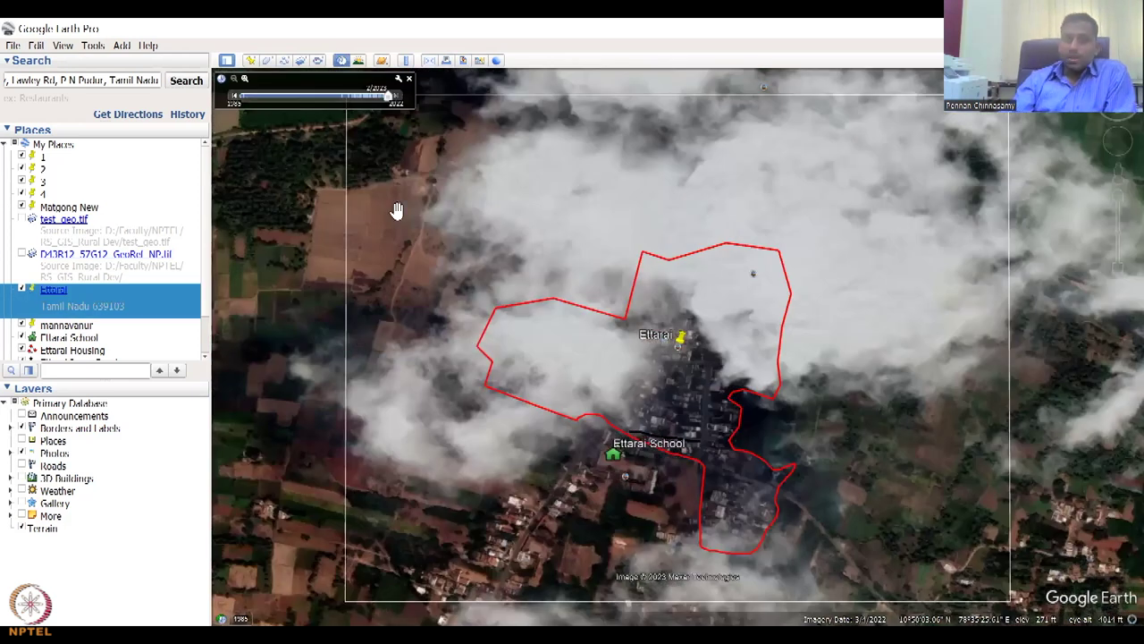
left_click_drag(337, 96, 166, 154)
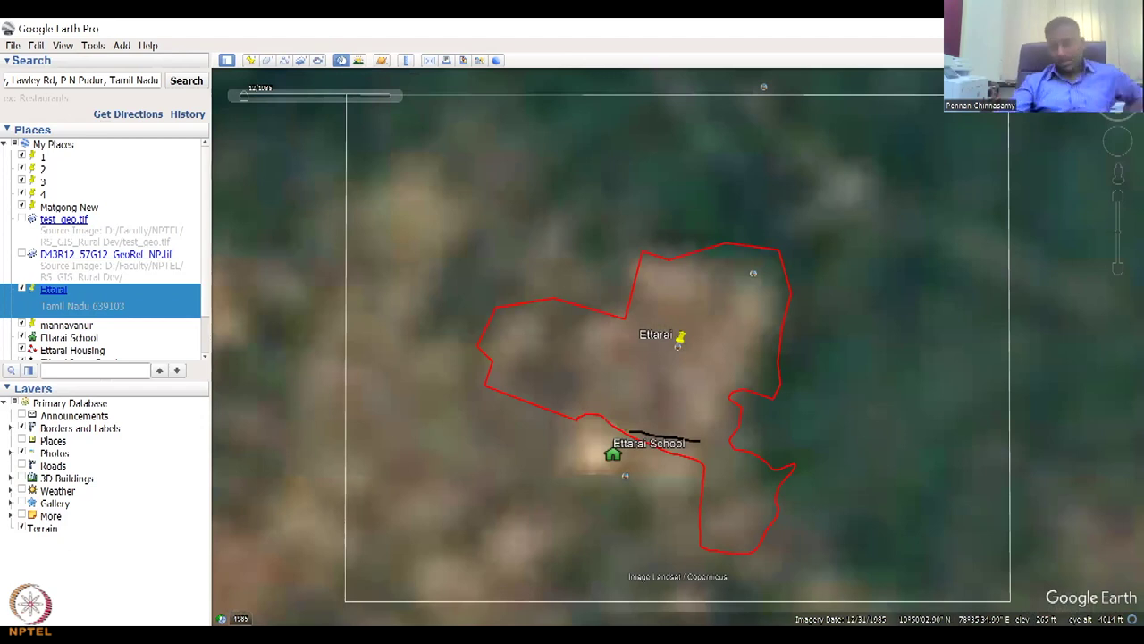
scroll(706, 444, "down", 1)
scroll(706, 445, "down", 5)
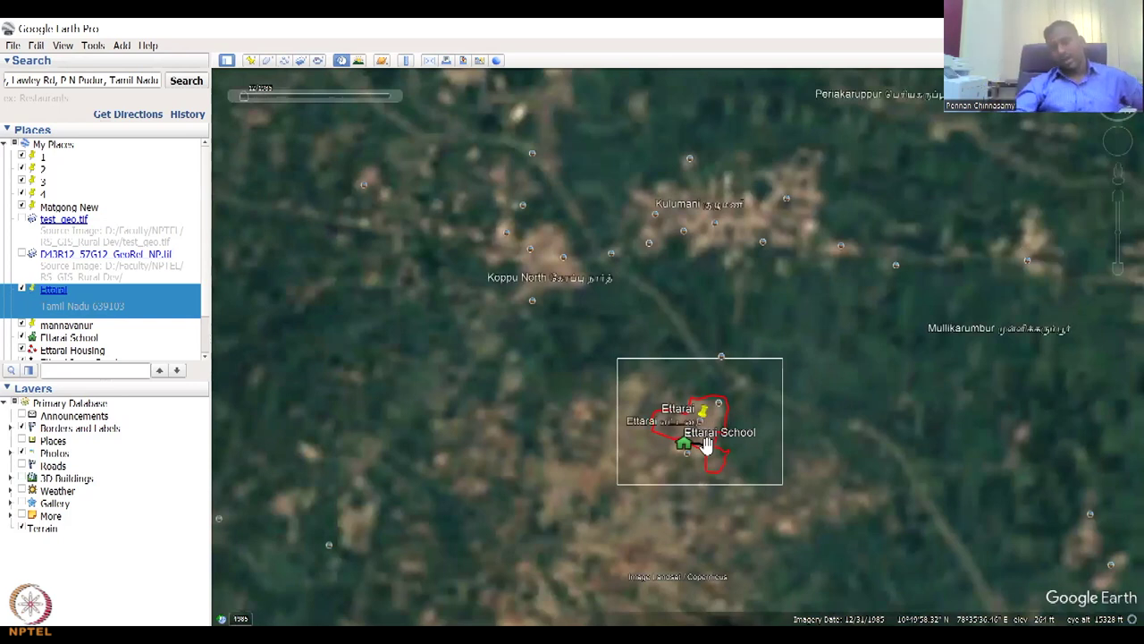
scroll(706, 444, "up", 2)
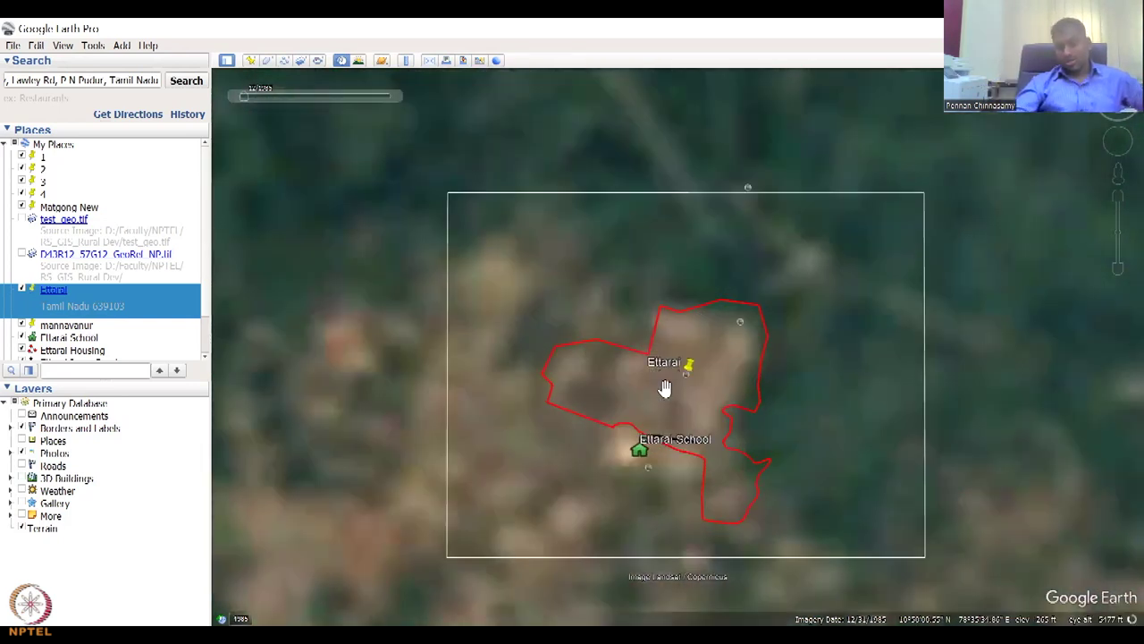
- Advance the historical imagery to 10/2010 and examine the housing inside the village boundary up close
mouse_move(394, 102)
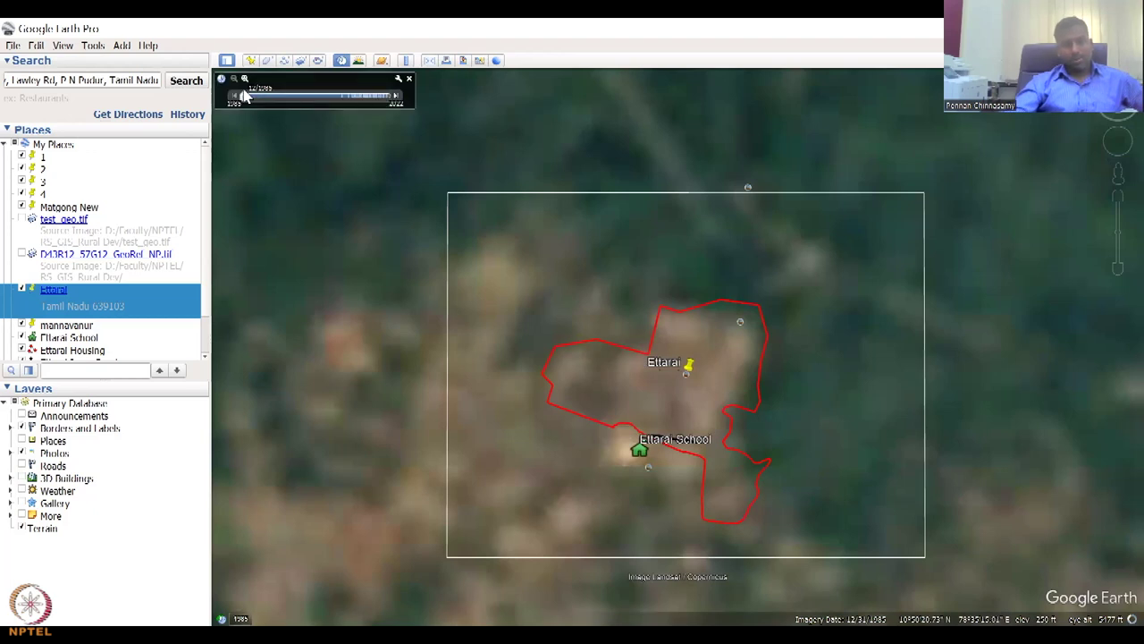
left_click(398, 103)
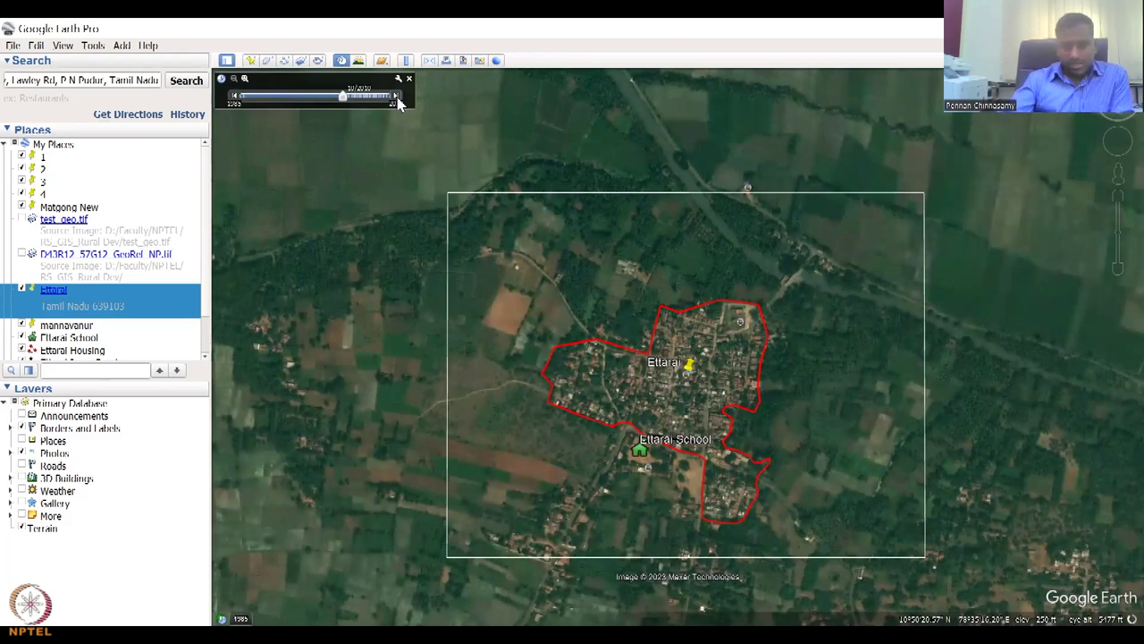
scroll(636, 370, "up", 1)
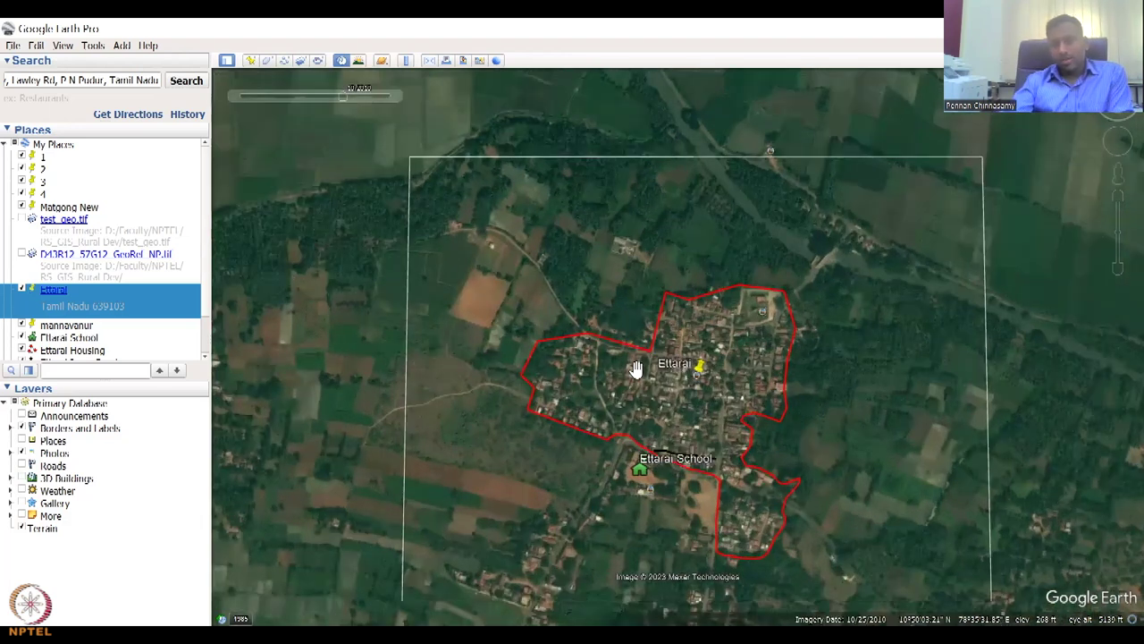
scroll(636, 369, "up", 1)
scroll(706, 373, "up", 1)
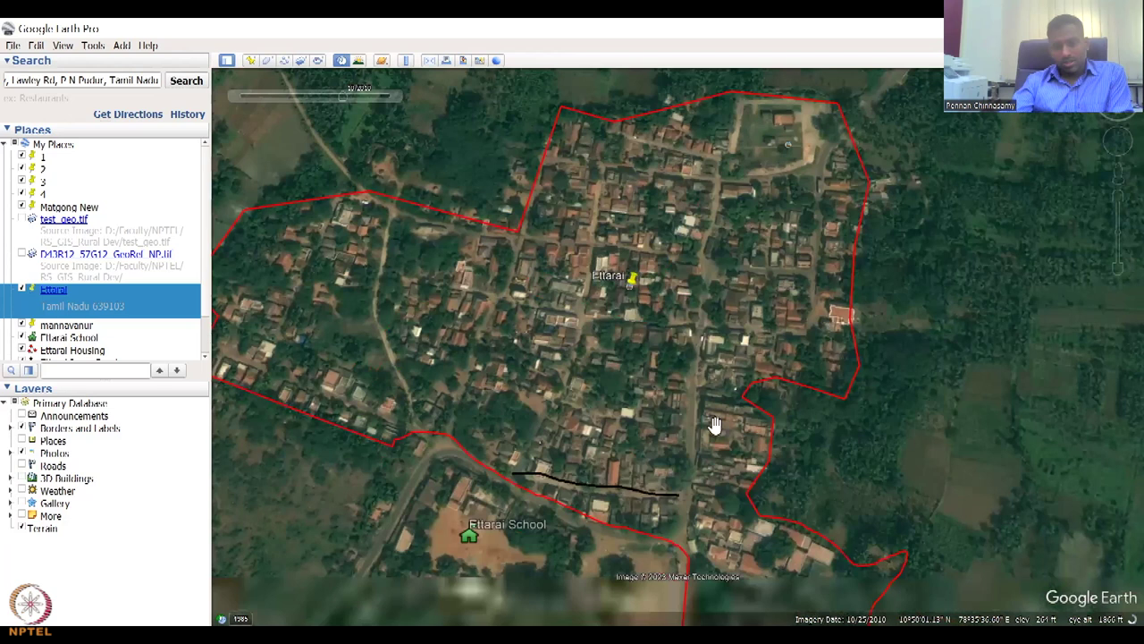
scroll(761, 474, "down", 1)
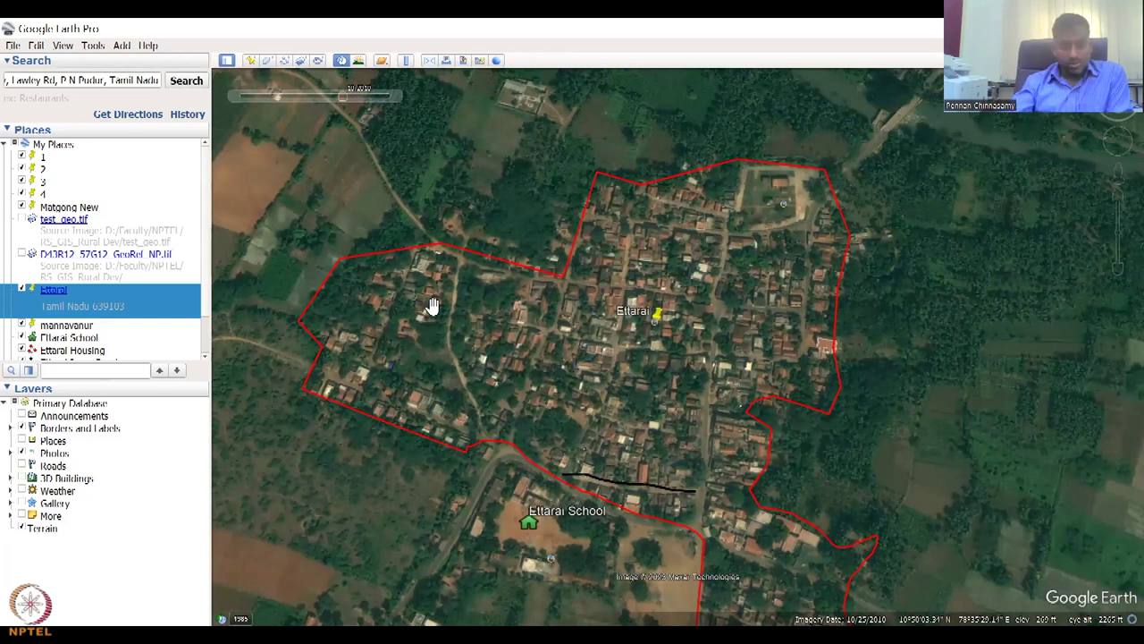
- Return the historical imagery to 12/1985 and advance it to 10/2010 again to compare the two dates
mouse_move(356, 93)
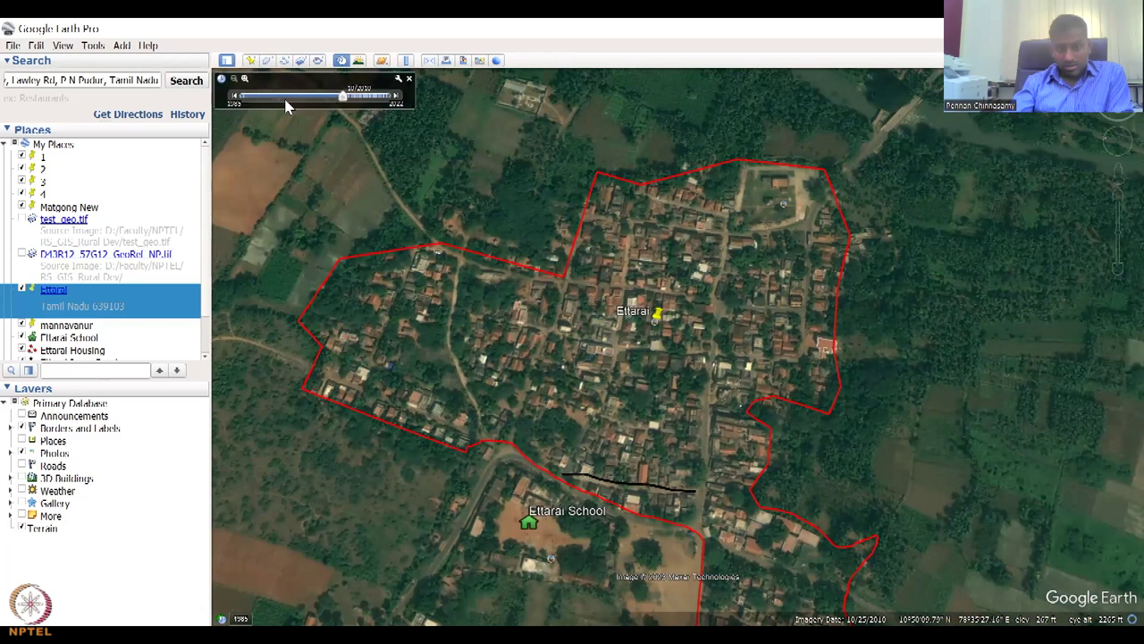
left_click(238, 97)
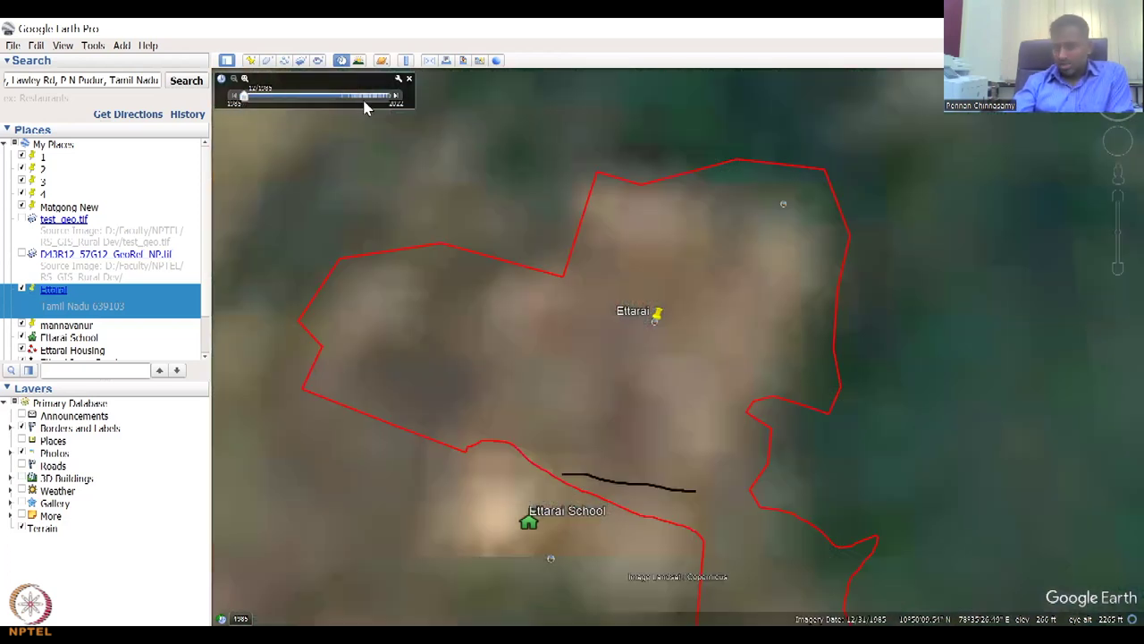
left_click(400, 104)
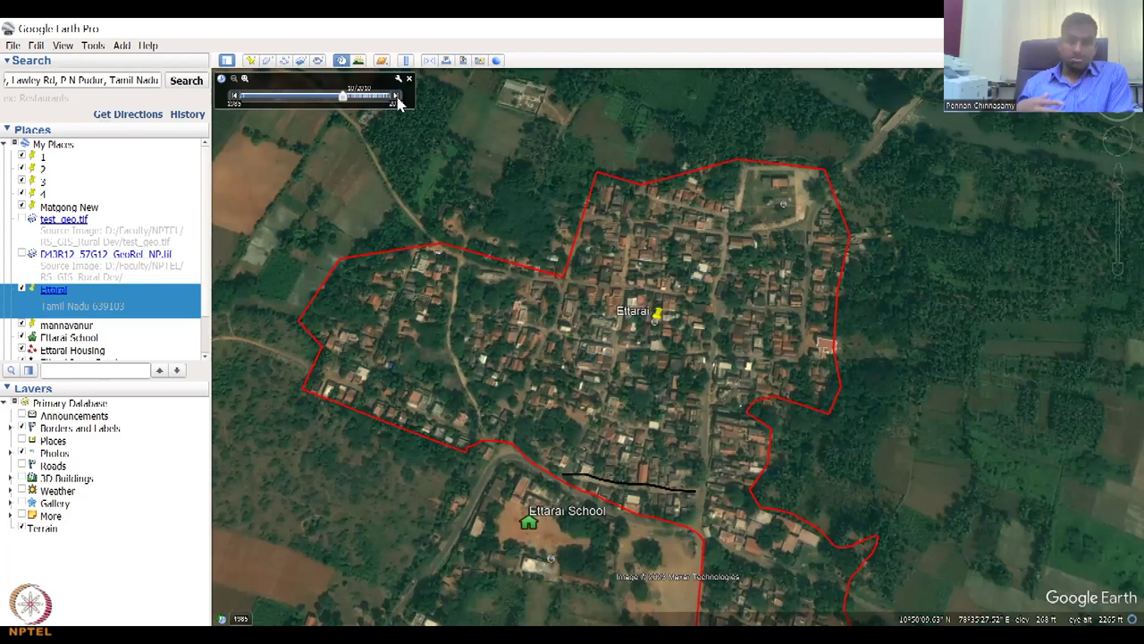
- Go through the successive historical images of Ettarai from 2012 up to 2021 to follow the village's changes
left_click(400, 103)
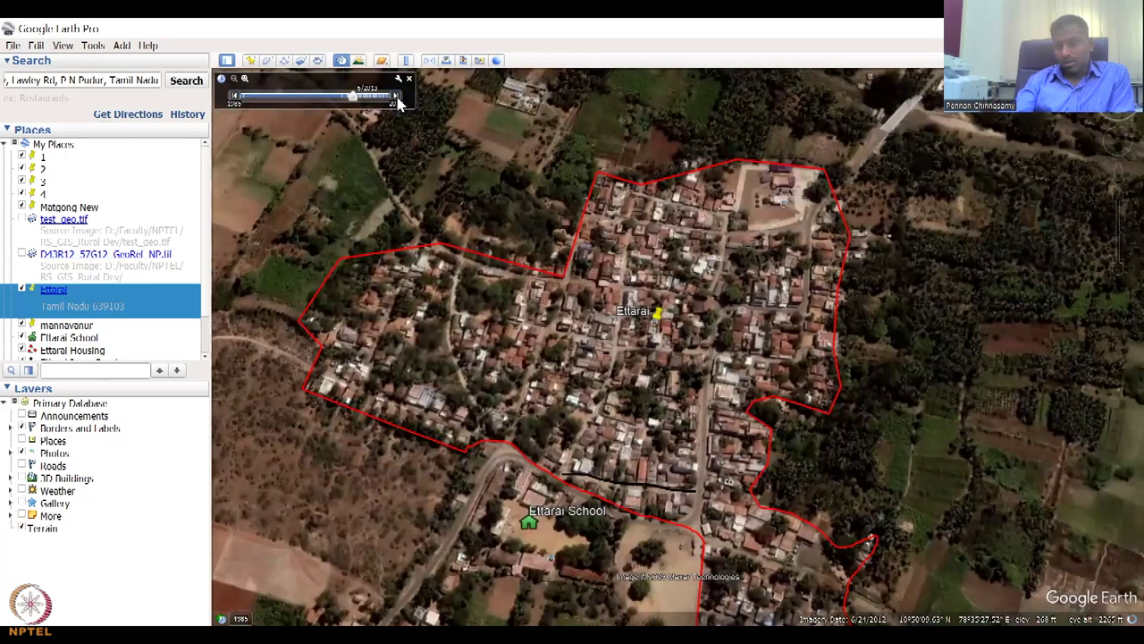
left_click(400, 103)
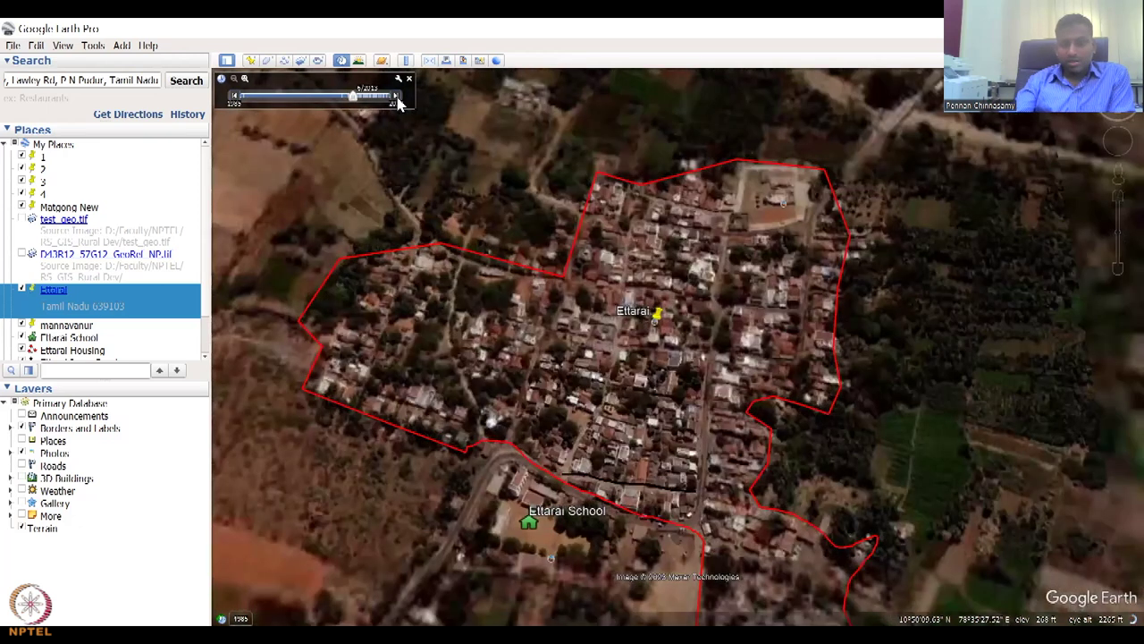
left_click(400, 103)
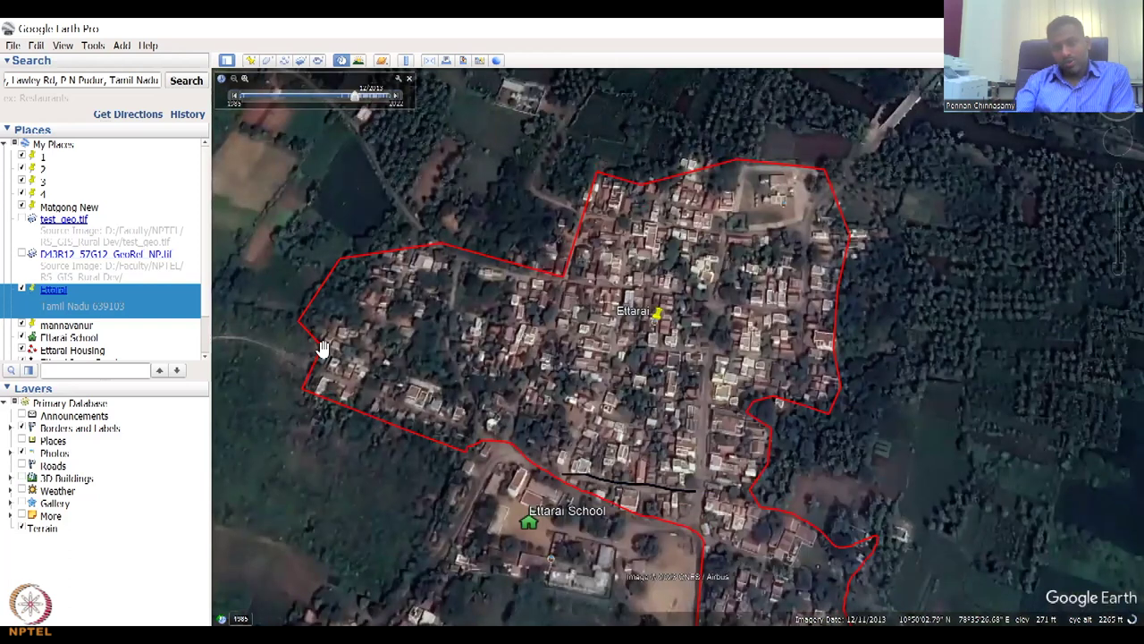
left_click(394, 98)
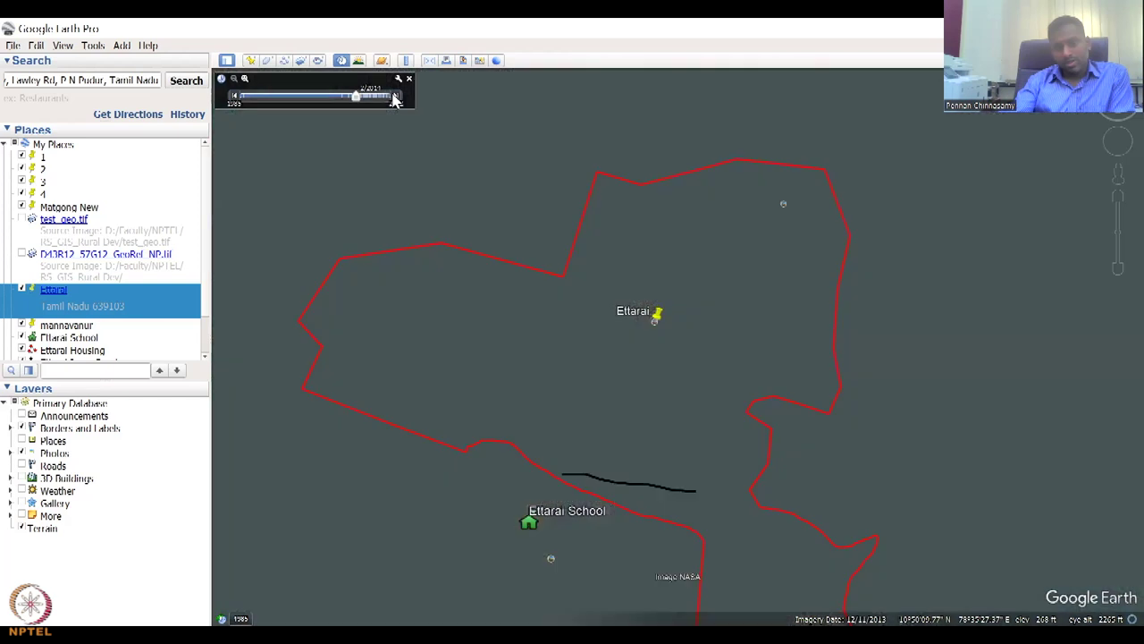
left_click(394, 98)
left_click(395, 98)
left_click(394, 99)
left_click(394, 98)
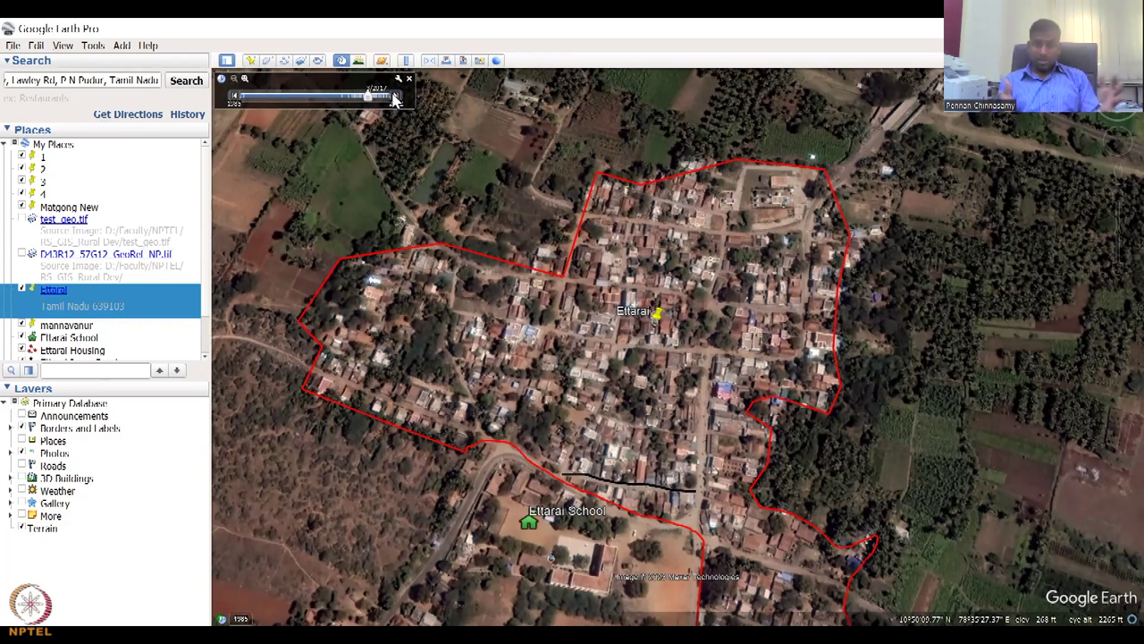
mouse_move(396, 97)
left_mouse_down()
mouse_move(378, 98)
mouse_move(393, 98)
left_mouse_up()
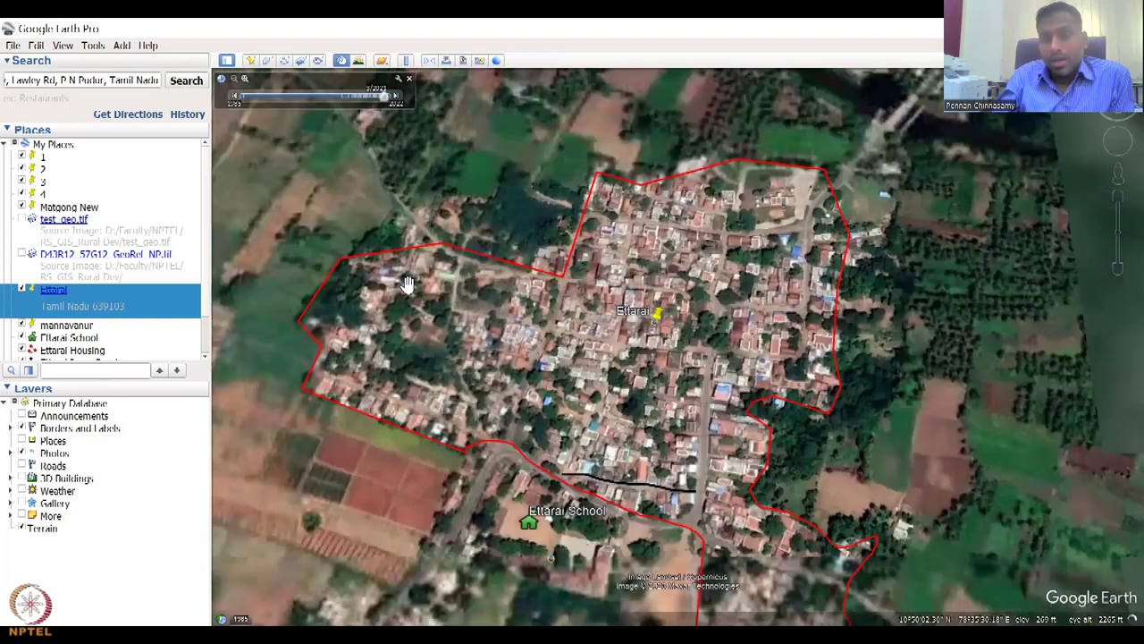
- Advance the historical imagery to 3/2022, step back to the preceding image and inspect the farmland west of Ettarai
left_click_drag(394, 98, 387, 98)
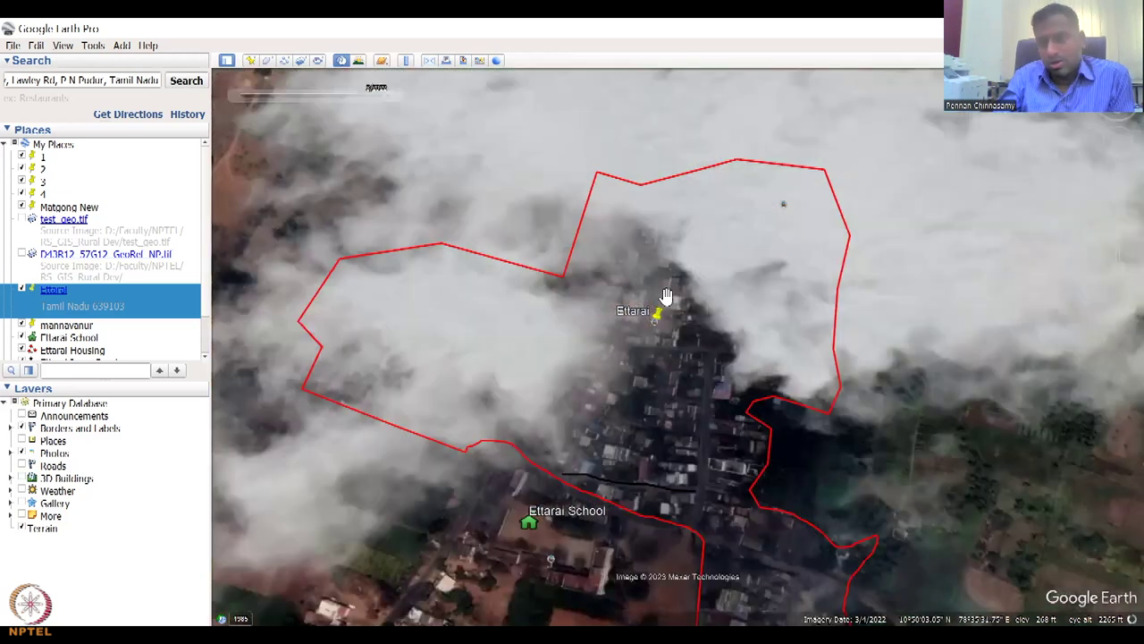
mouse_move(236, 95)
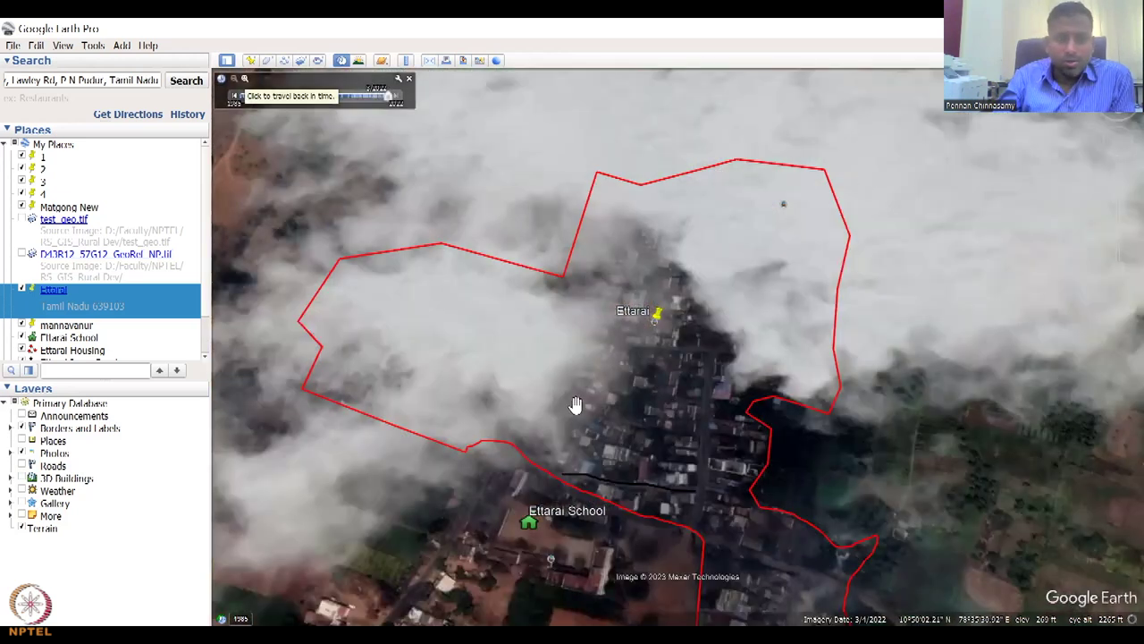
scroll(574, 405, "down", 3)
left_click(235, 98)
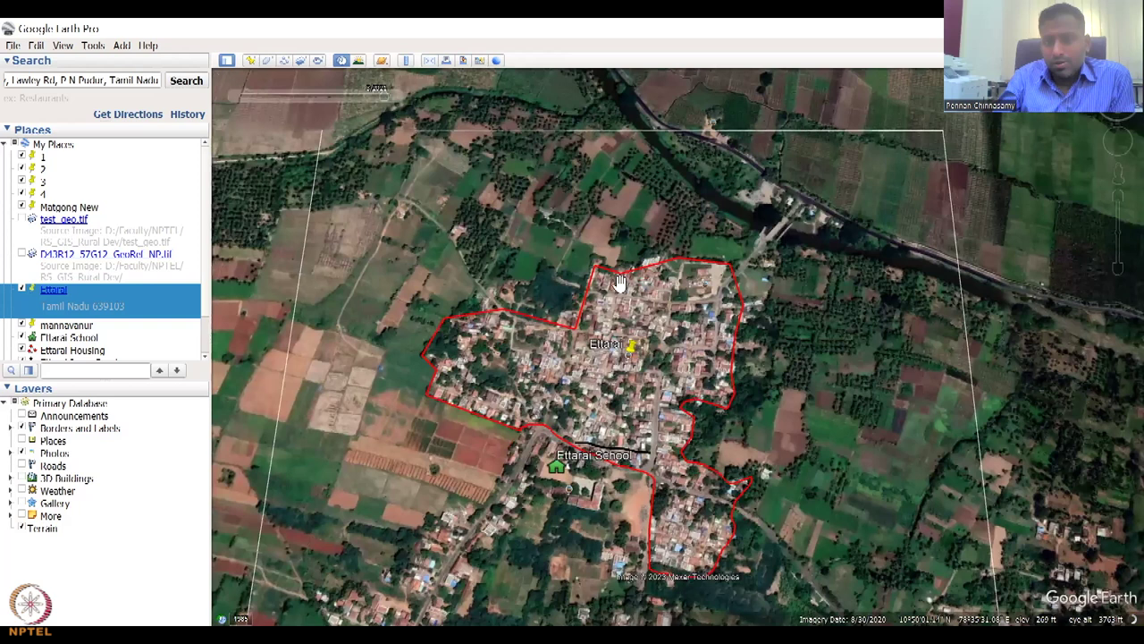
left_click_drag(457, 403, 747, 453)
scroll(746, 454, "up", 3)
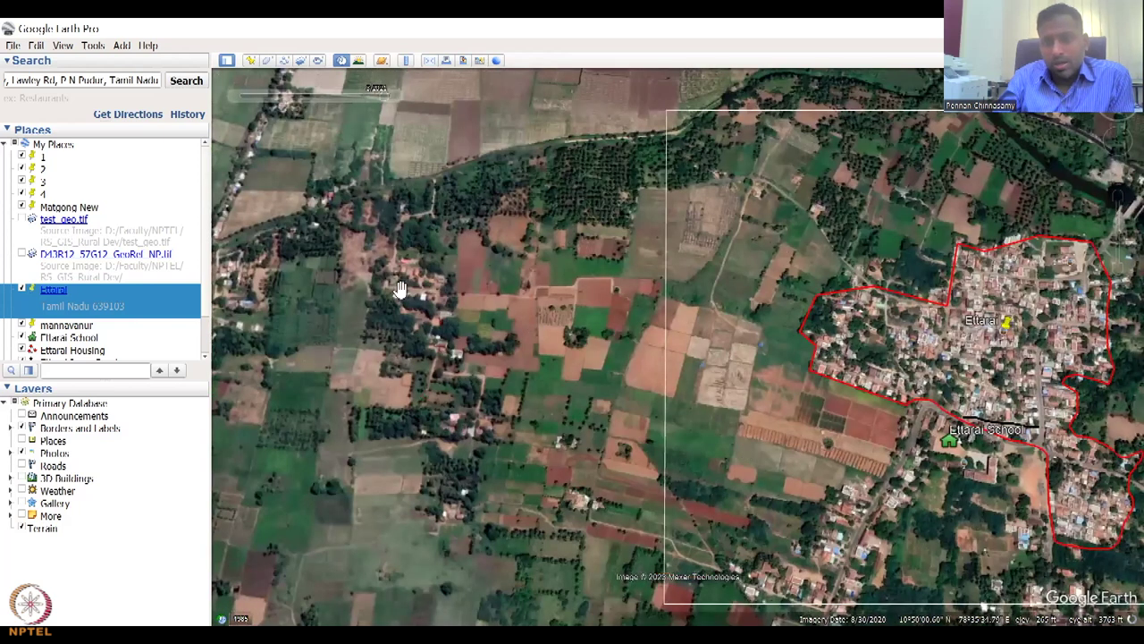
- Follow the land west of Ettarai through the historical imagery, from 12/1985 and 10/2010 to 11/2016, 2019 and 4/2020
left_click_drag(382, 97, 243, 95)
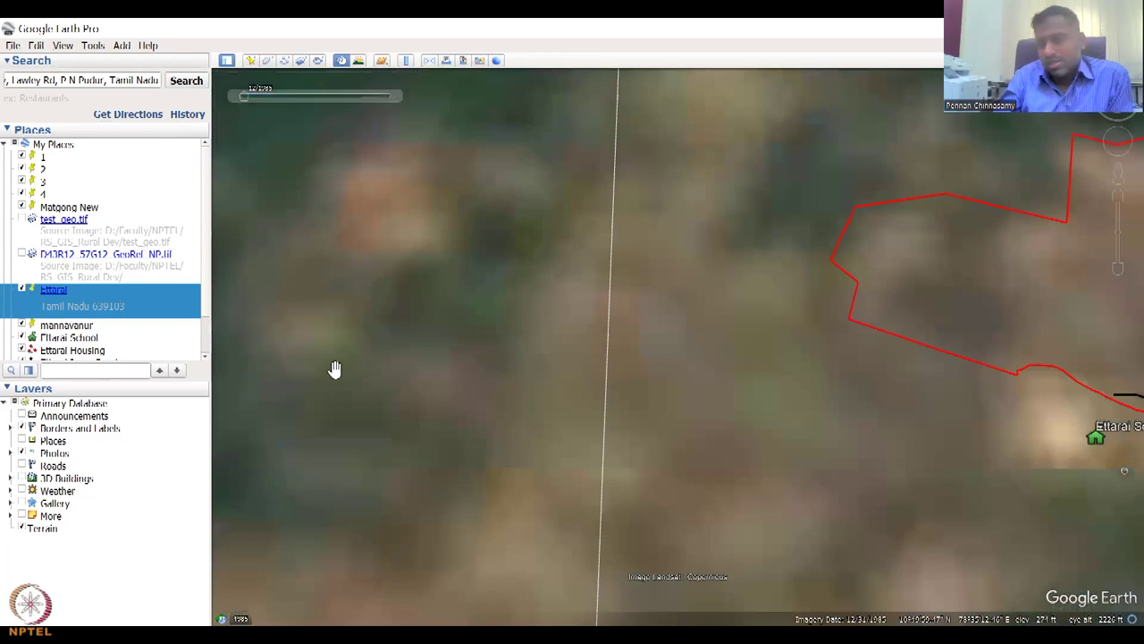
left_click(396, 96)
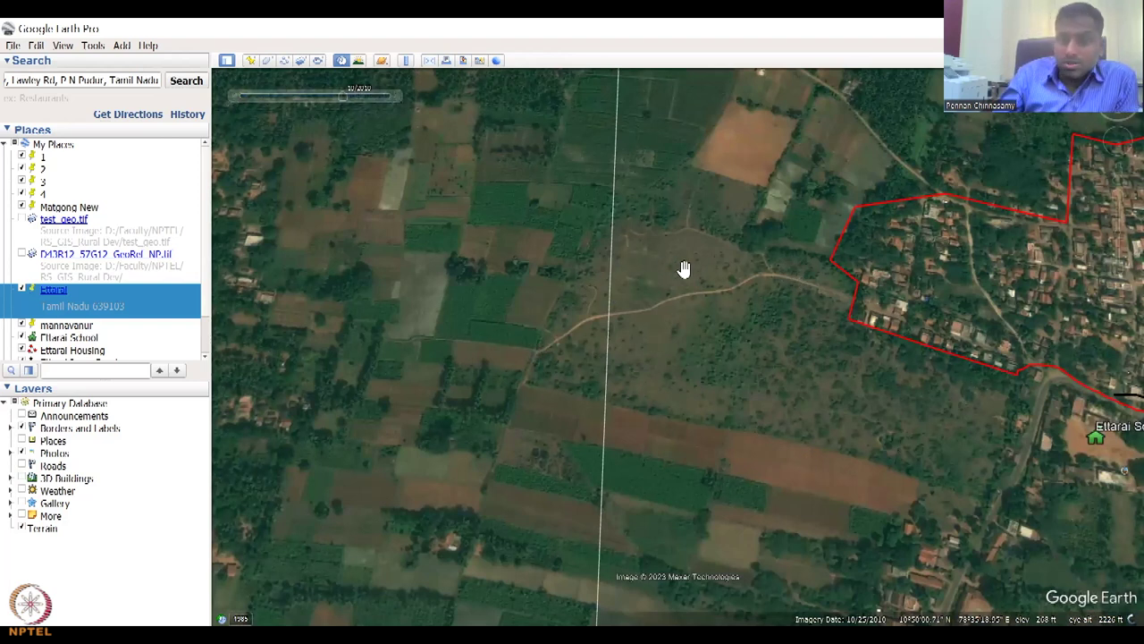
left_click(396, 97)
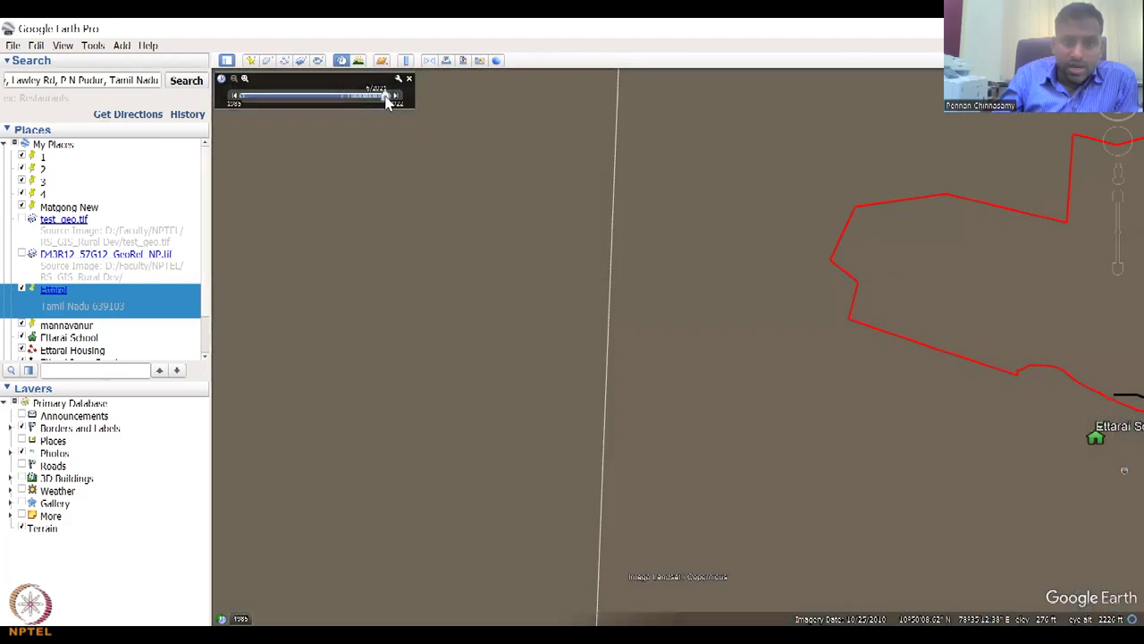
left_click(366, 98)
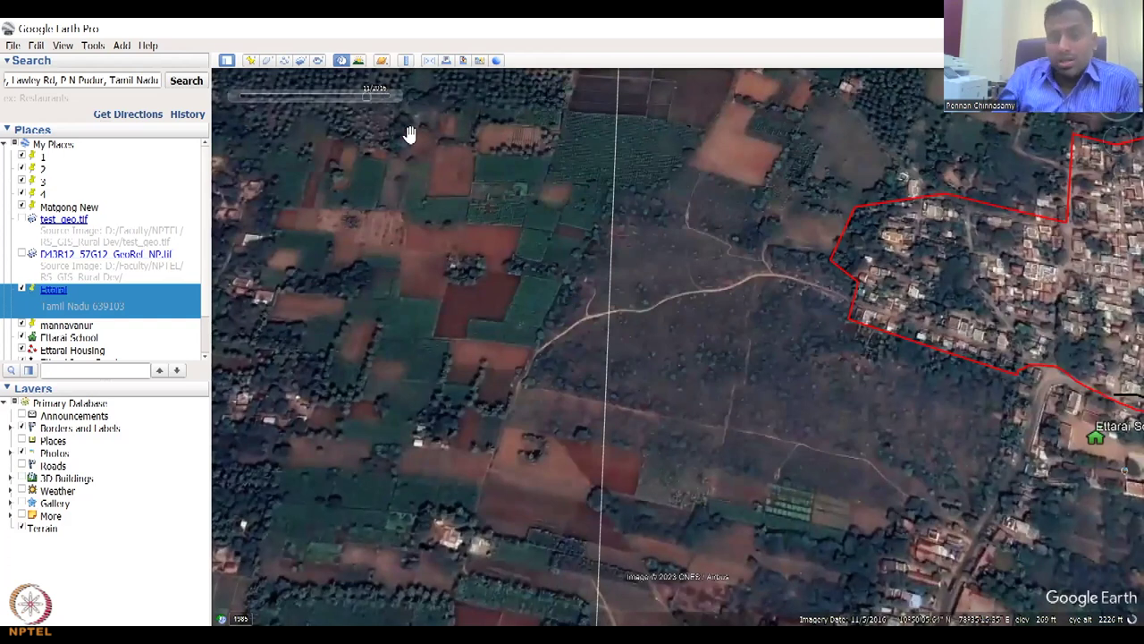
left_click(378, 97)
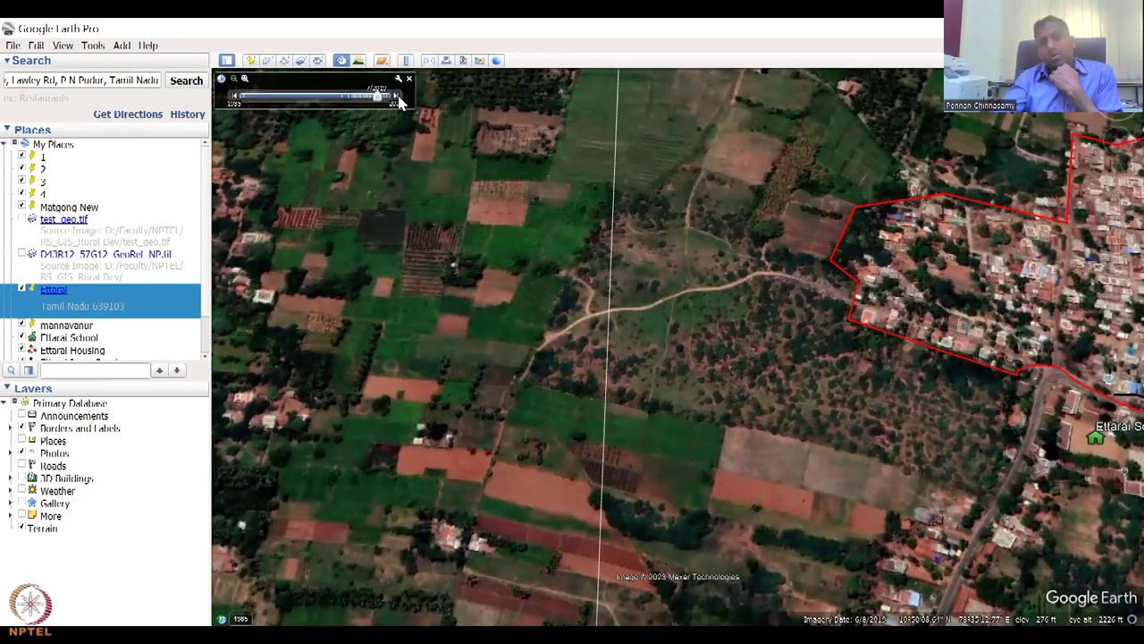
left_click(399, 100)
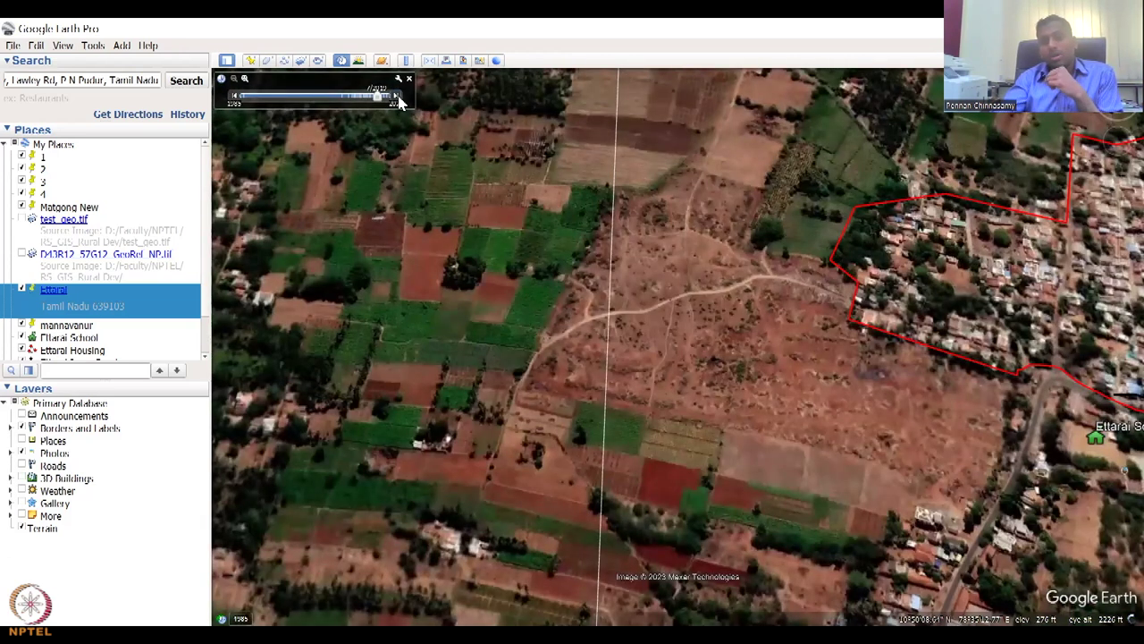
left_click(399, 100)
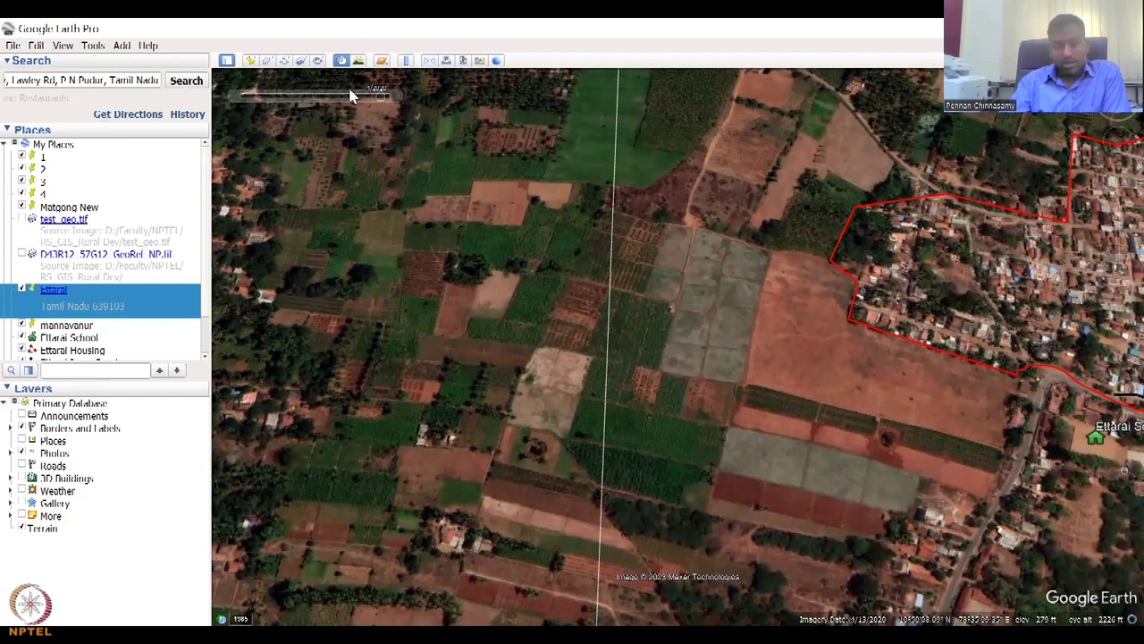
- Return the historical imagery to 3/2015 and examine the open land beside Ettarai's western boundary up close
mouse_move(367, 101)
left_click_drag(366, 103, 359, 100)
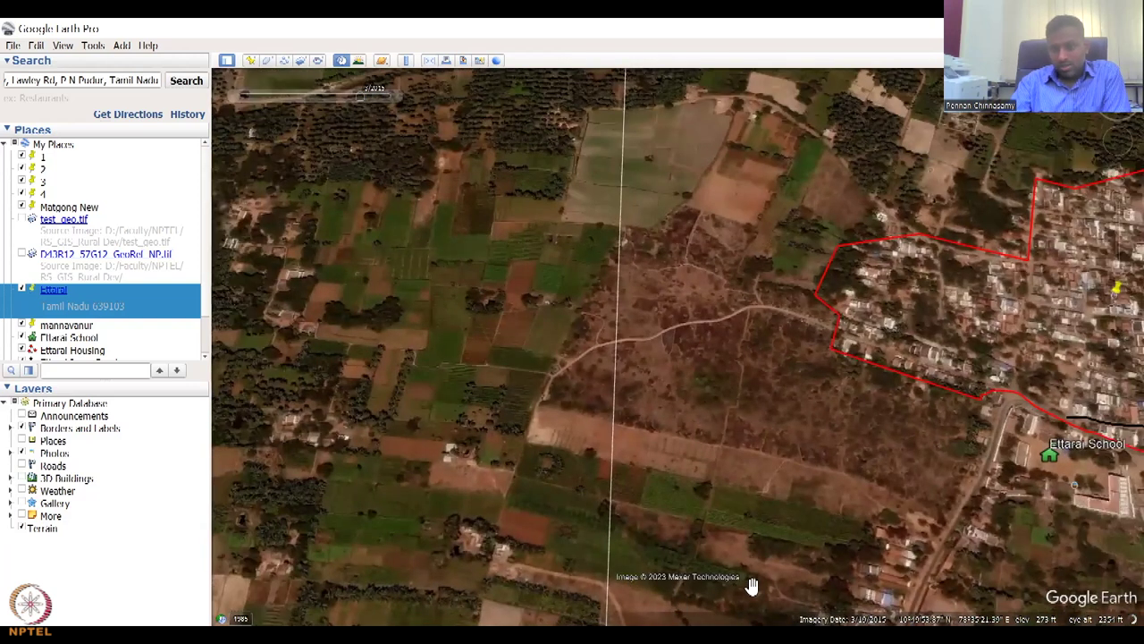
scroll(754, 585, "down", 2)
scroll(689, 598, "down", 1)
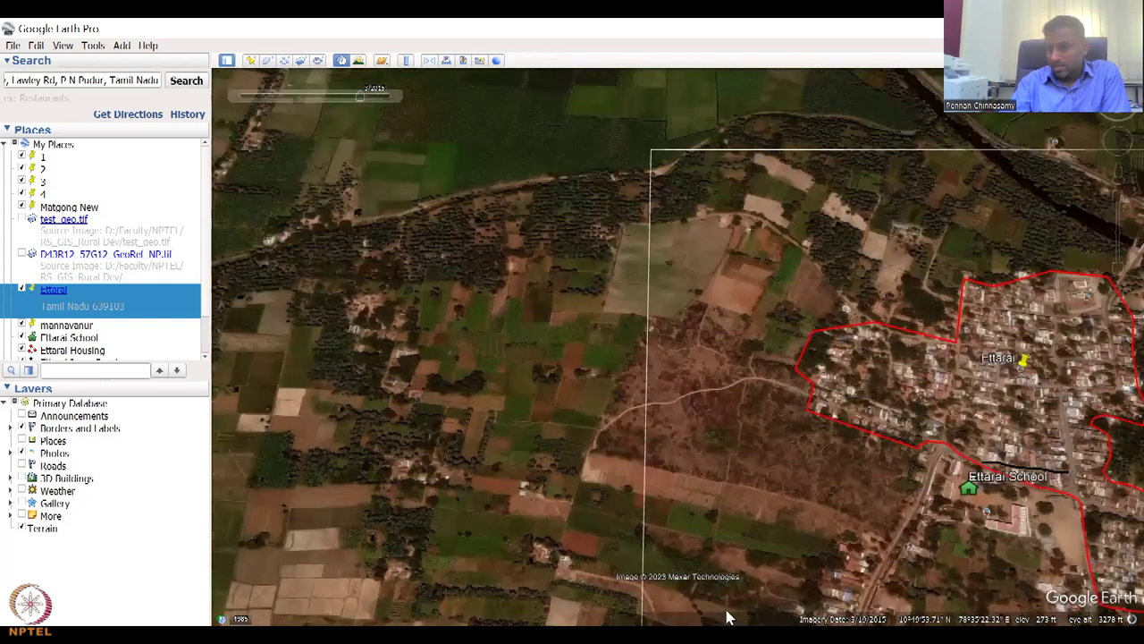
scroll(669, 585, "up", 3)
scroll(844, 318, "down", 2)
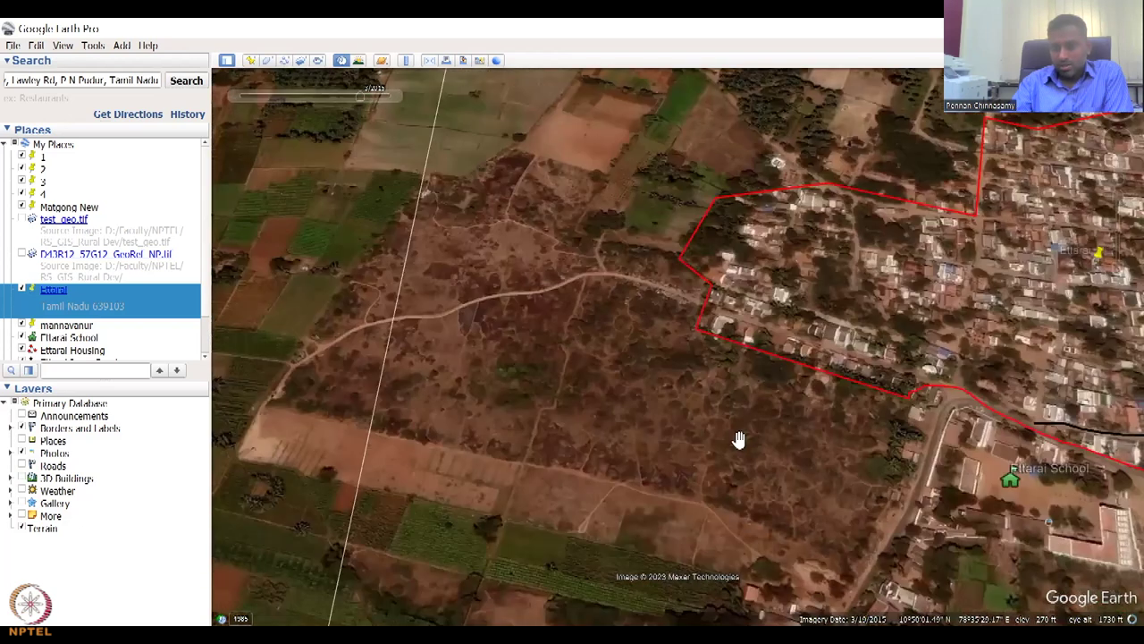
scroll(603, 514, "up", 1)
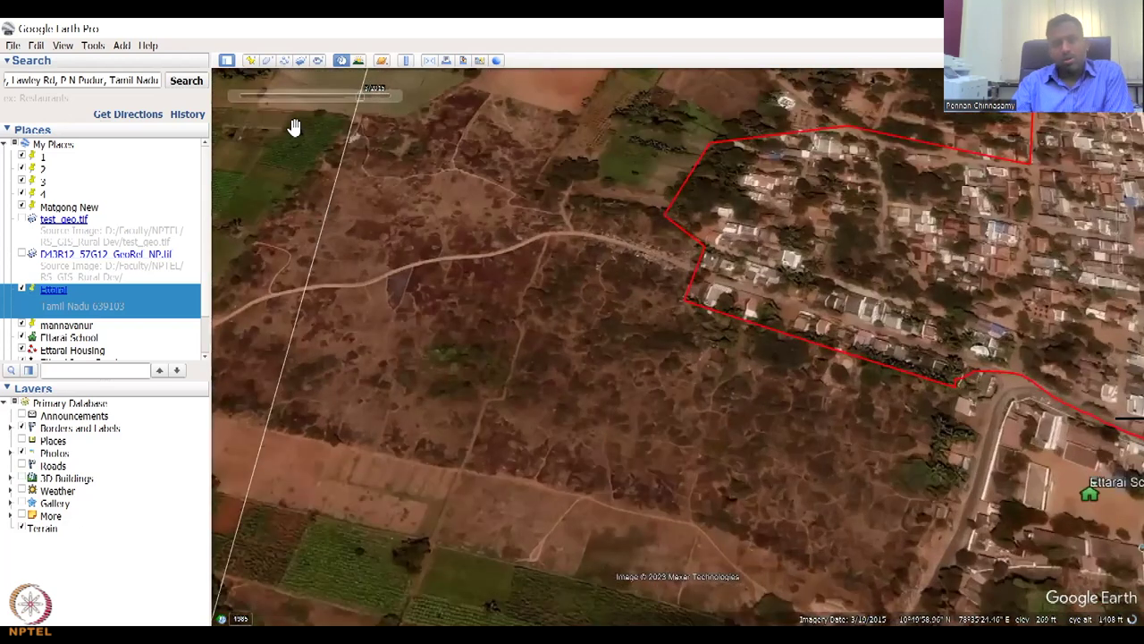
- Advance the historical imagery to 3/2022 and step back to 6/2021 to view the fields beside the village boundary
left_click_drag(368, 96, 393, 96)
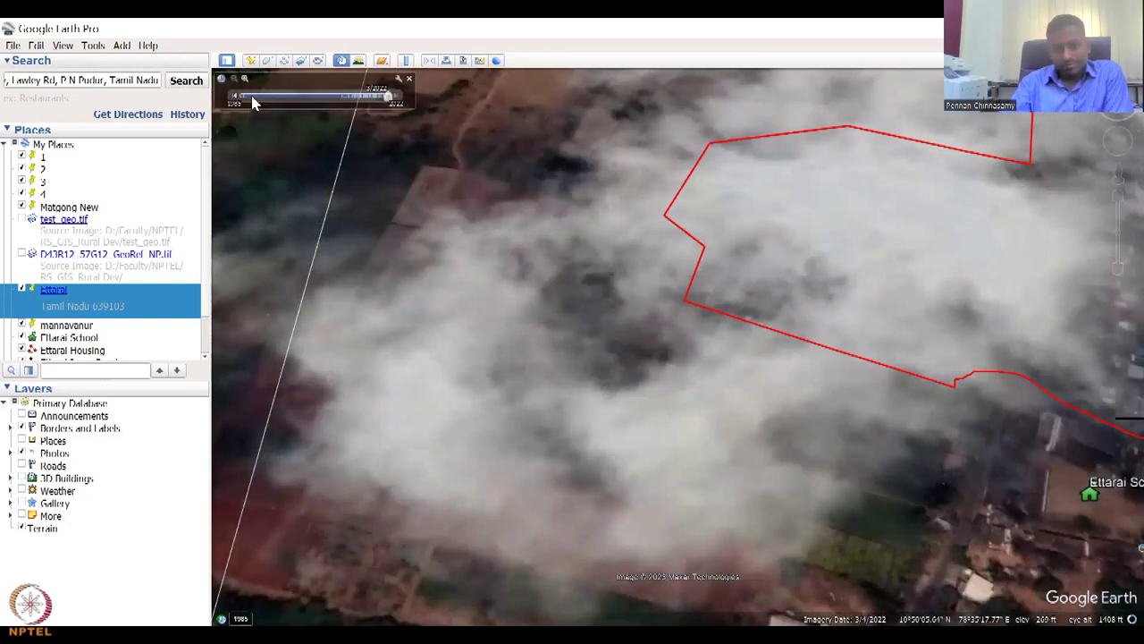
left_click(237, 100)
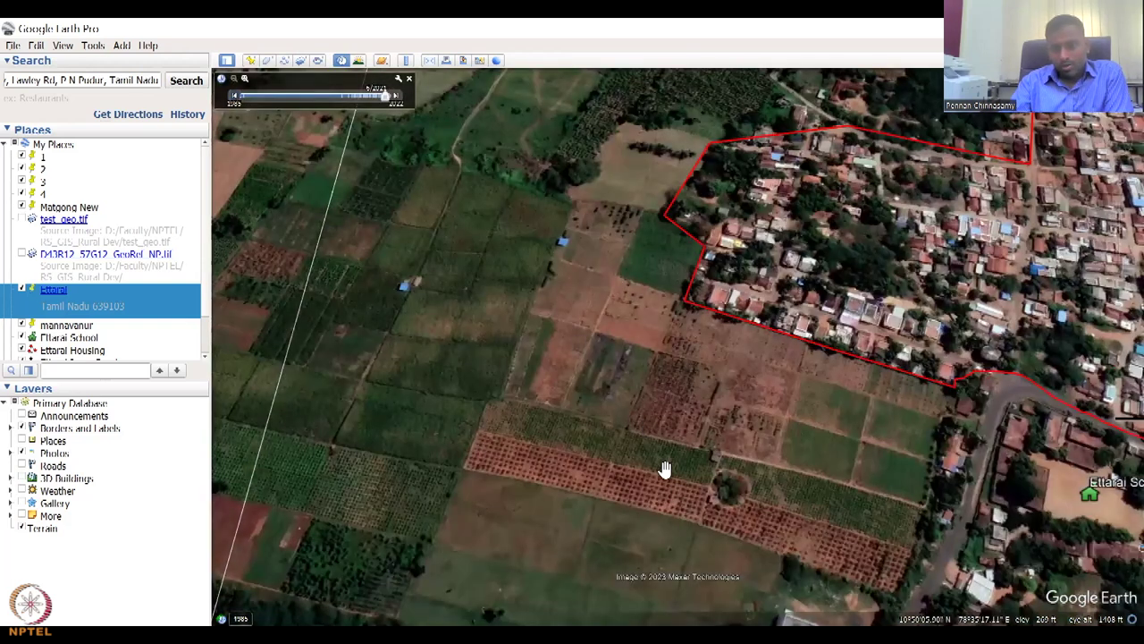